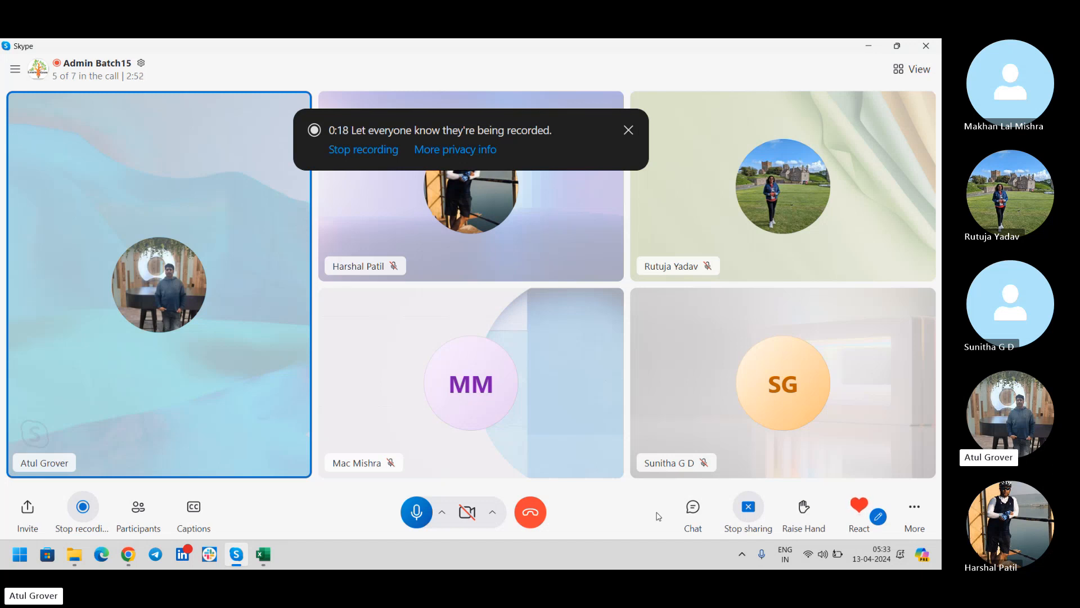
Sign in to the ServiceNow developer instance as admin with the account password.
key("XF86AudioLowerVolume")
key("XF86AudioLowerVolume")
left_click(129, 554)
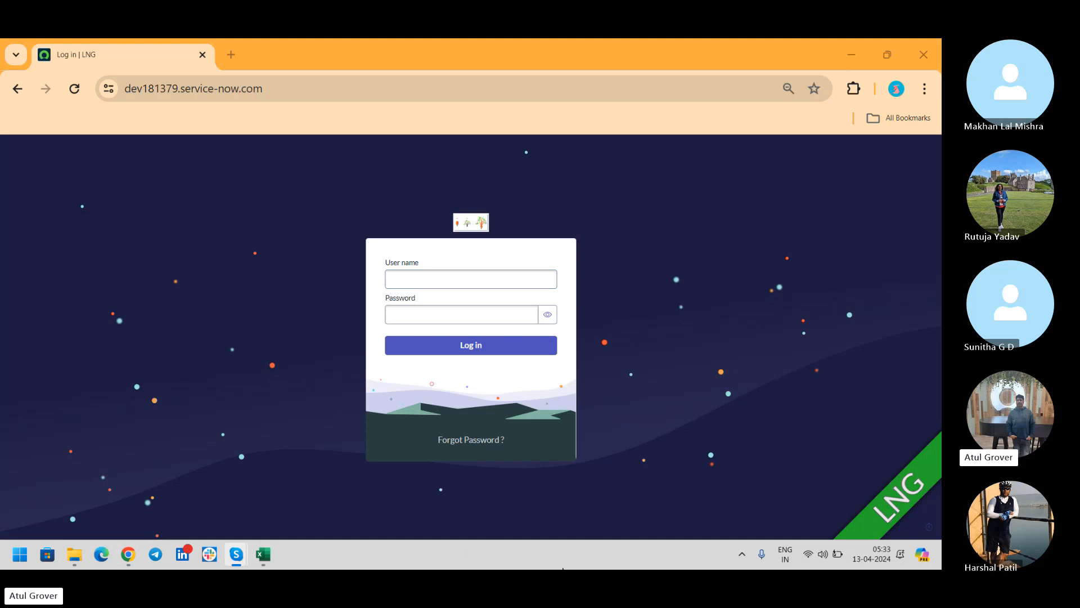
left_click(503, 281)
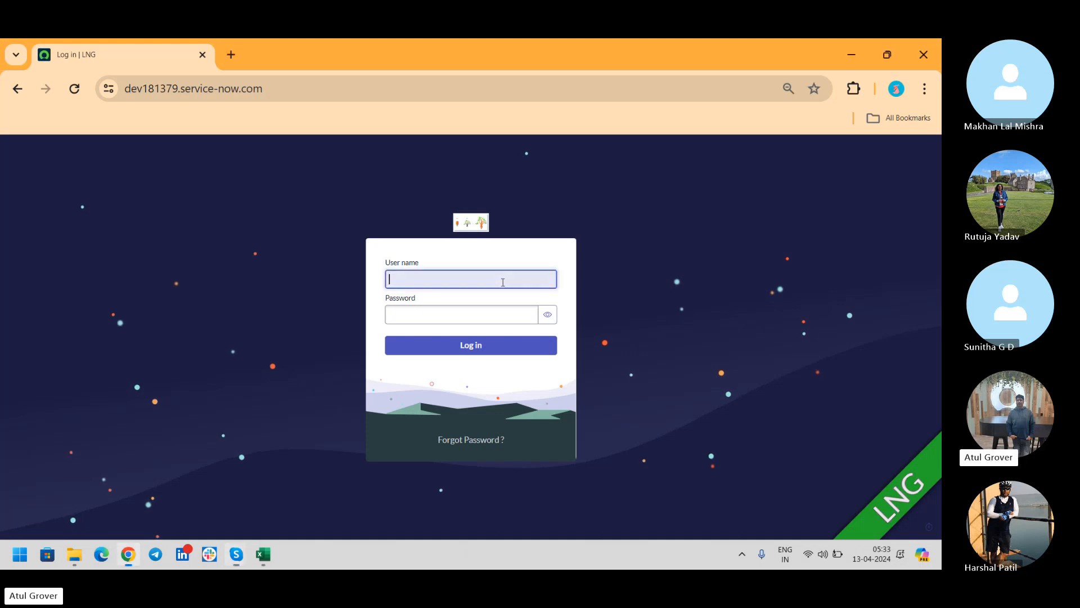
type("admin")
key("Tab")
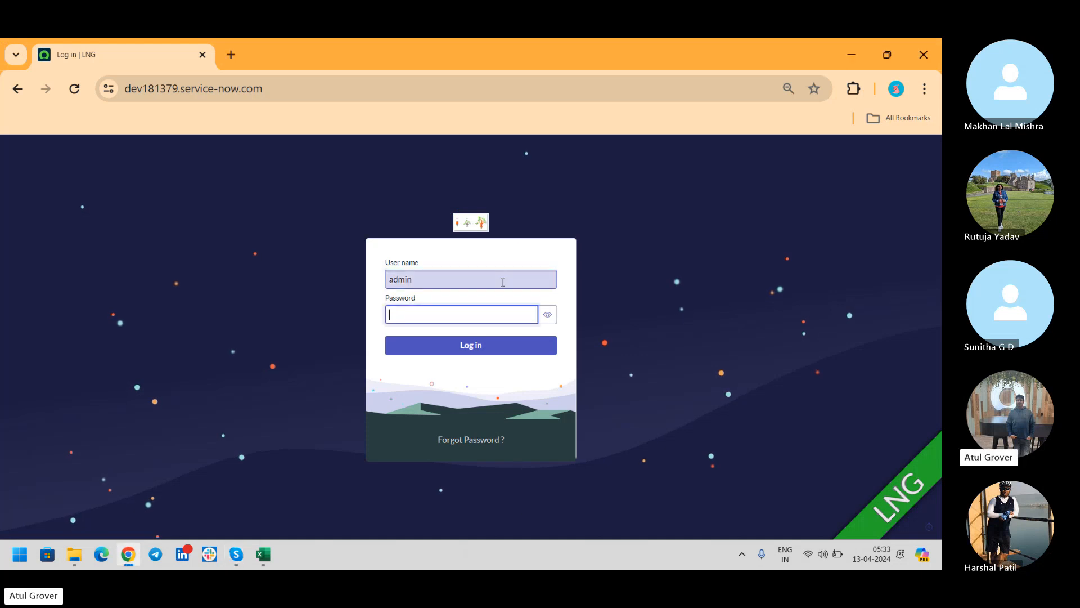
type("•••••••••••")
key("Return")
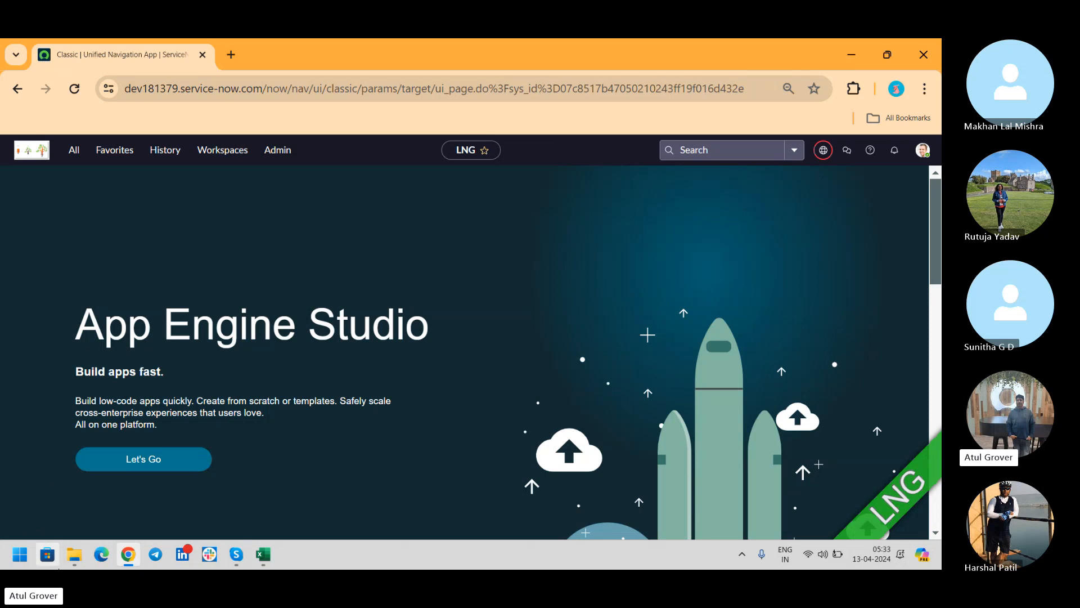
Open the sys_user (4) workbook from the Downloads folder.
left_click(68, 556)
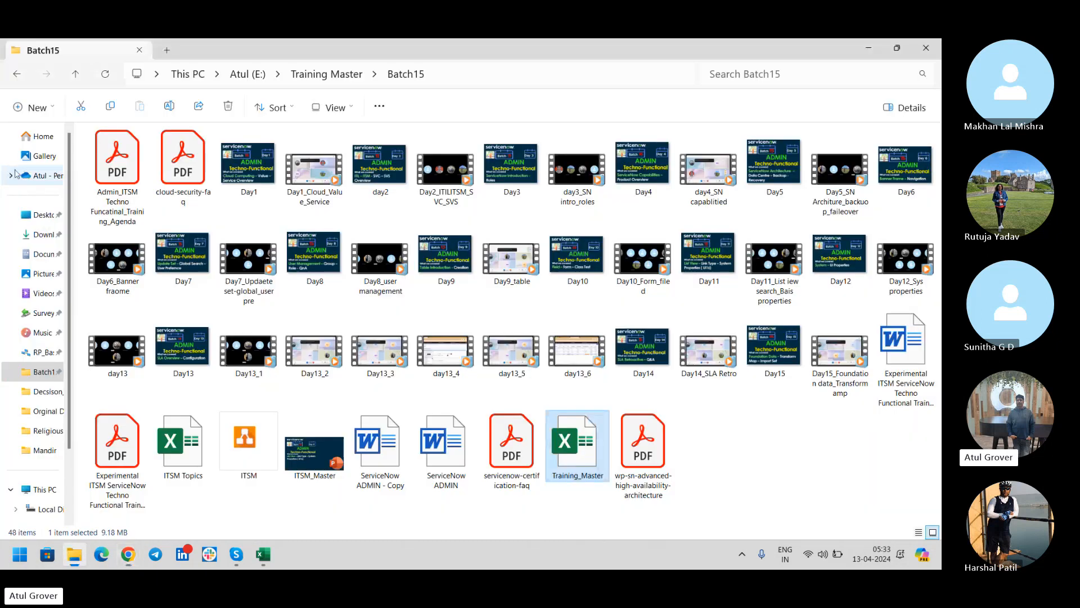
left_click(42, 234)
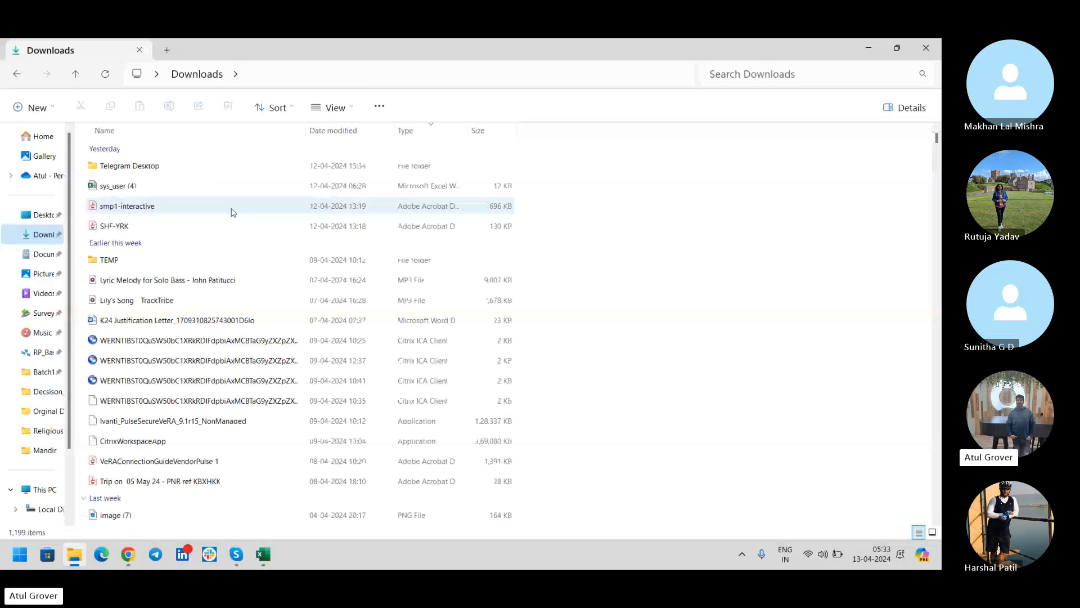
double_click(123, 185)
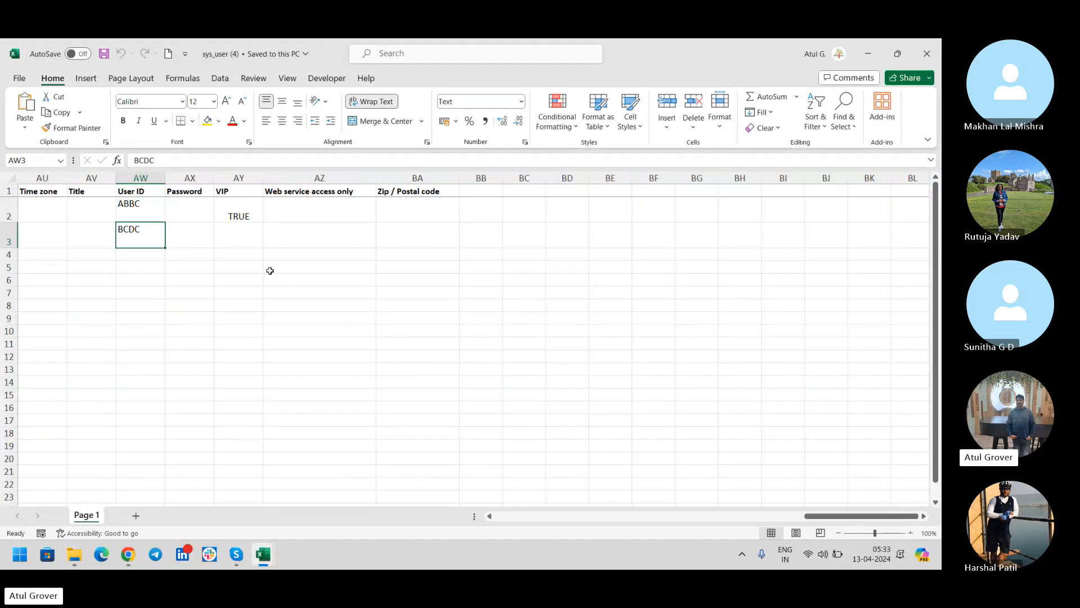
Change the VIP value in AY2 from TRUE to FALSE and save the workbook.
left_click(153, 213)
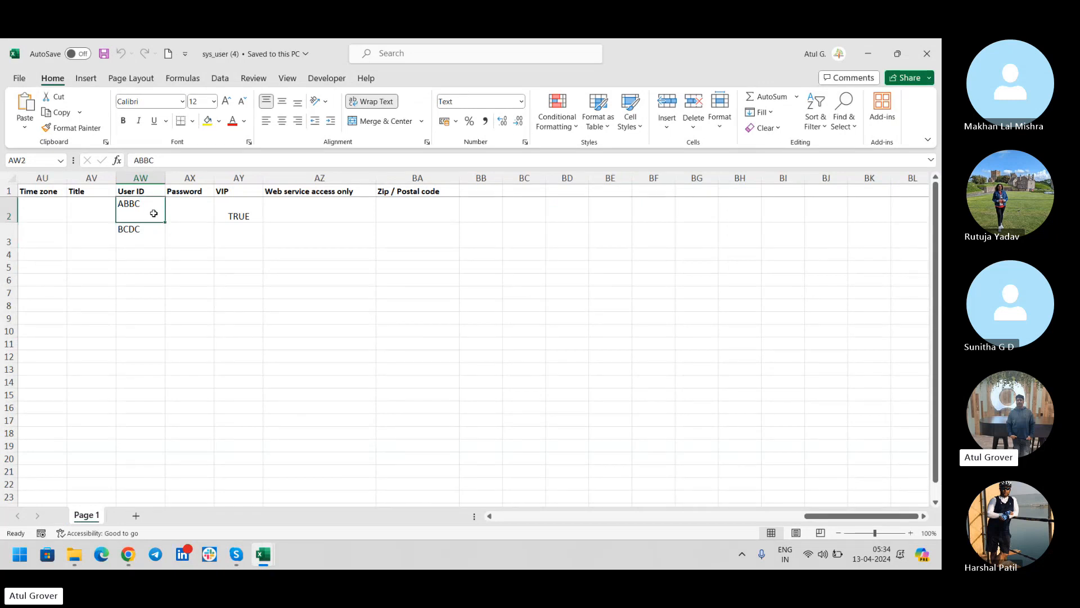
key("Right")
key("Right")
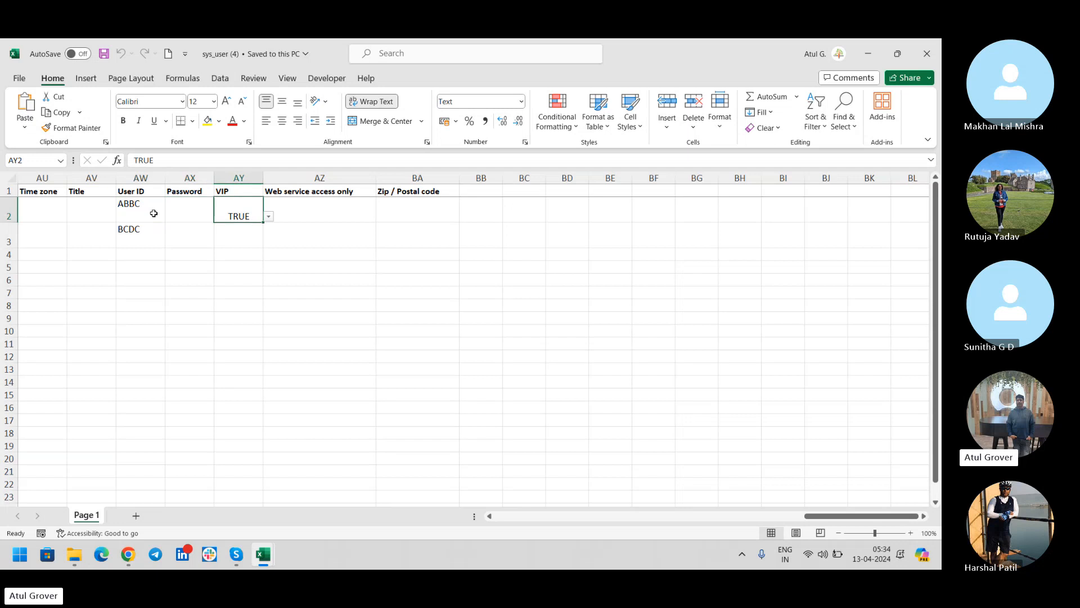
left_click(268, 216)
left_click(246, 235)
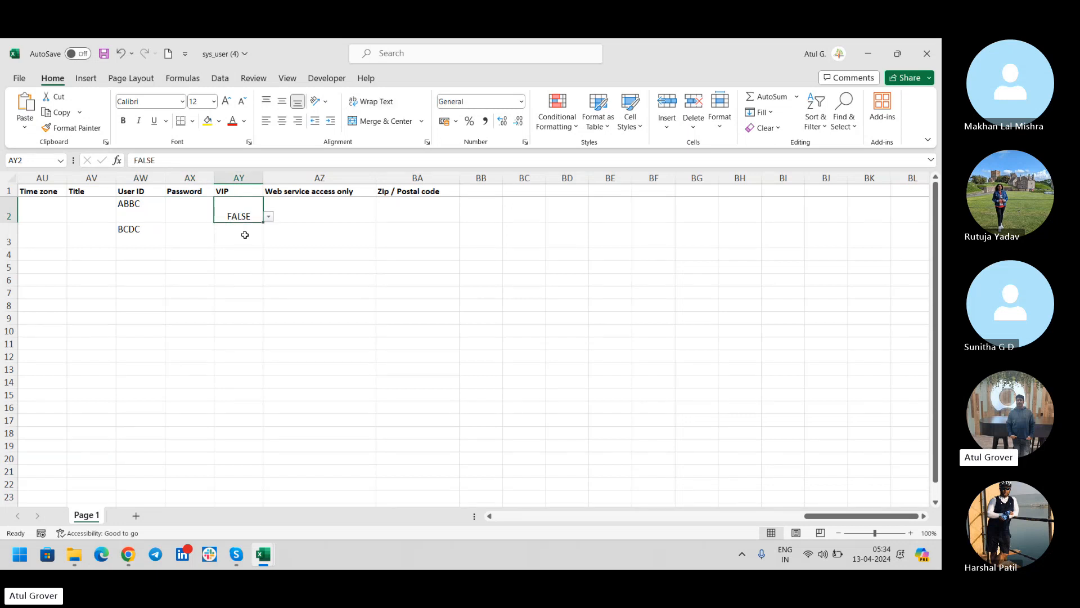
left_click(104, 54)
left_click(140, 215)
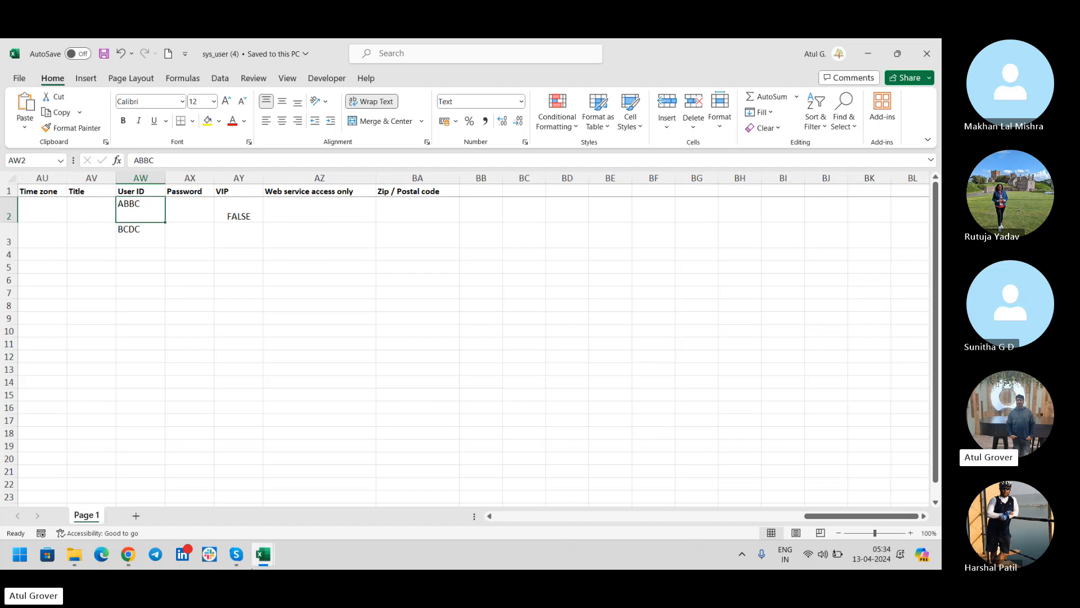
Open Load Data set to import into the existing LNG_User_Batch15 table, then bring Skype forward.
left_click(128, 555)
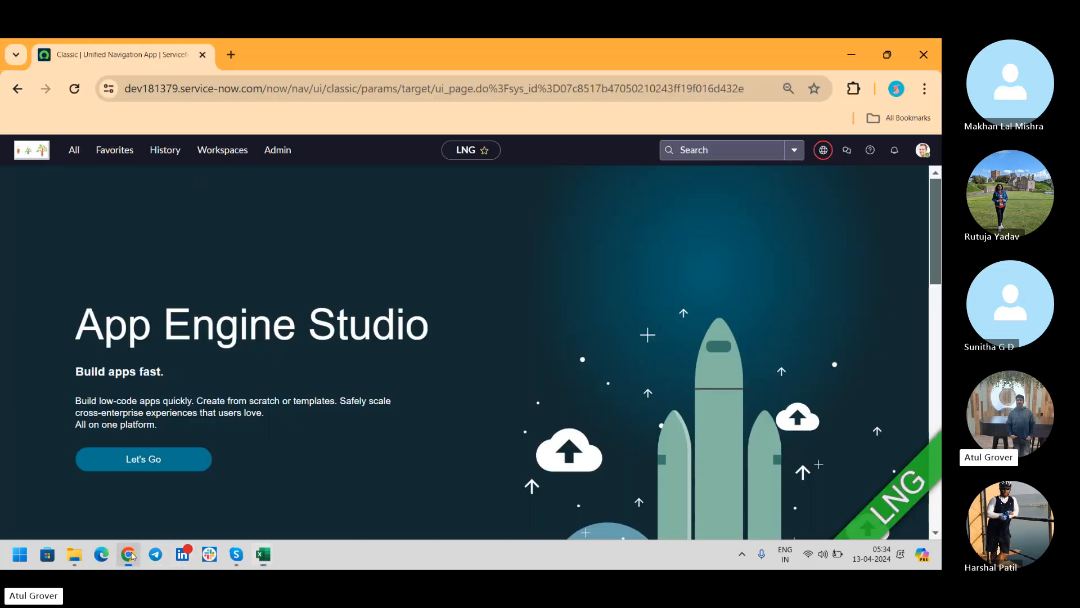
left_click(75, 156)
type("load da")
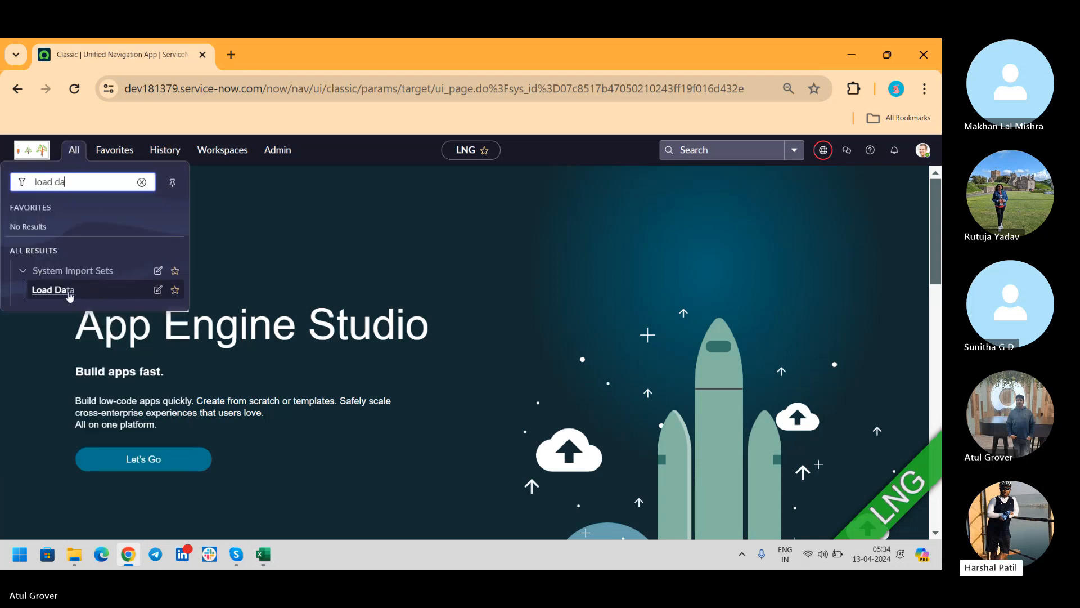
left_click(124, 291)
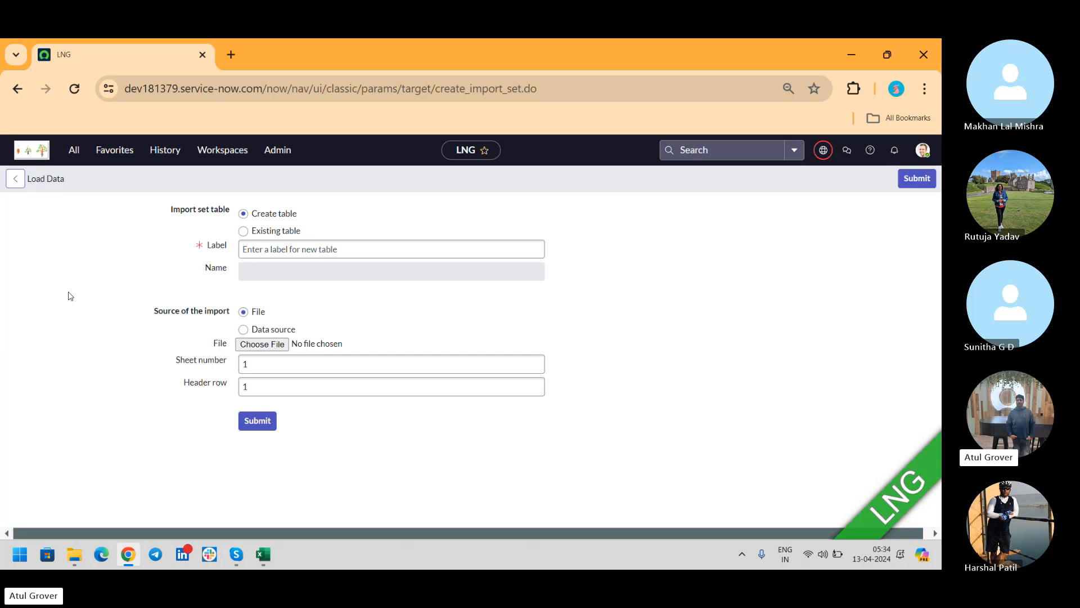
left_click(249, 231)
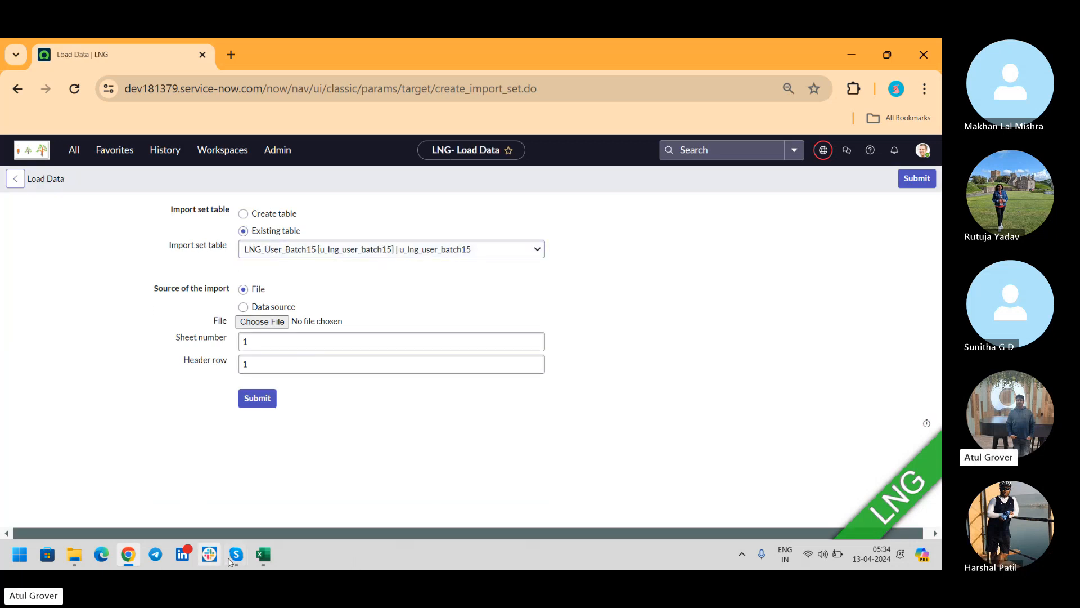
mouse_move(243, 559)
left_click(223, 517)
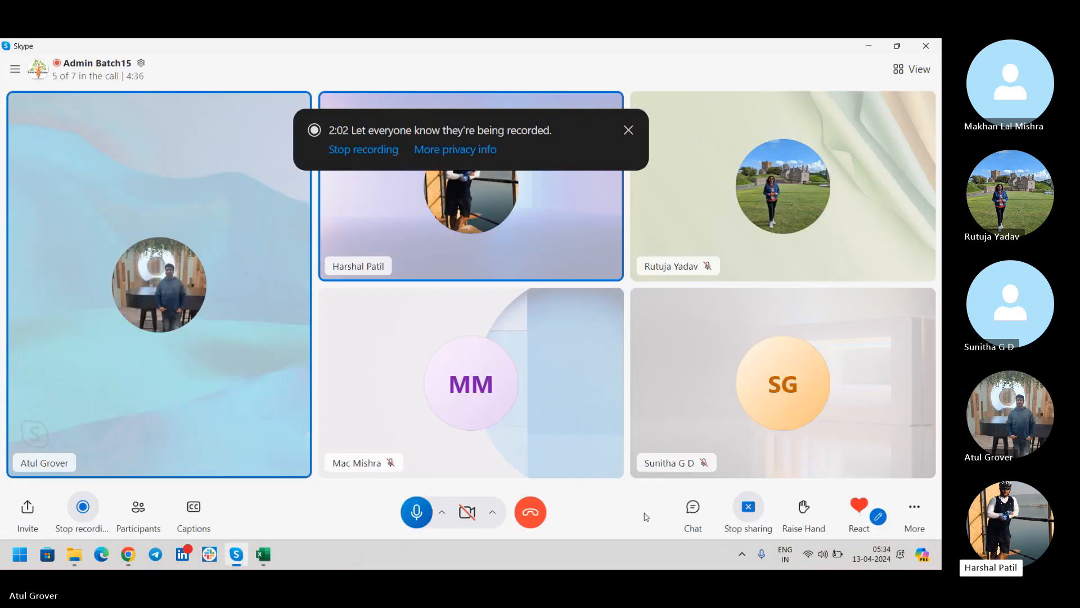
Stop the Skype screen share and return to the ServiceNow Load Data form.
left_click(750, 507)
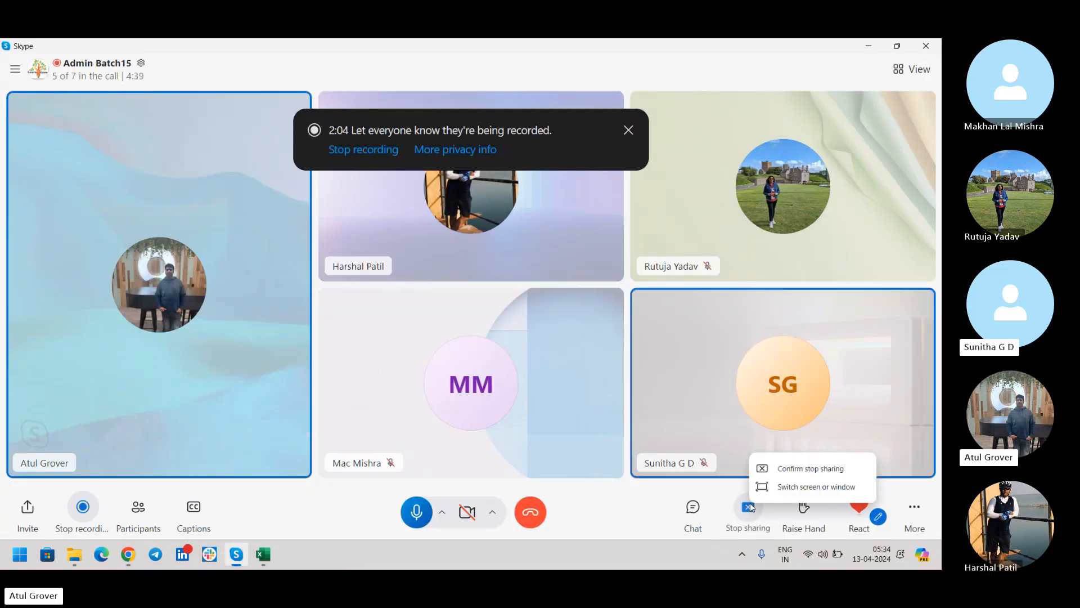
left_click(797, 468)
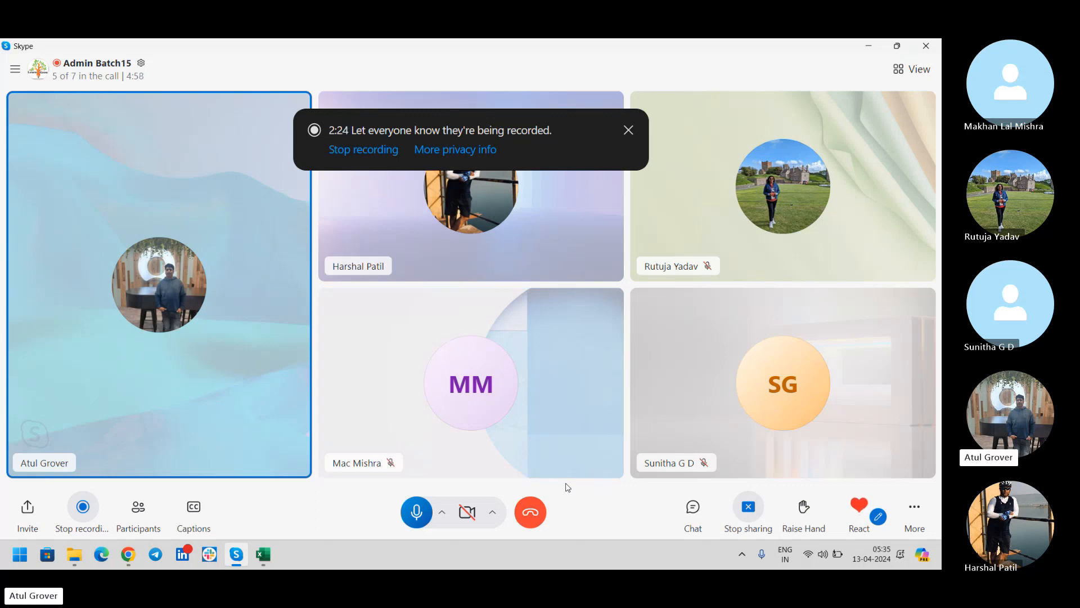
key("alt+Tab")
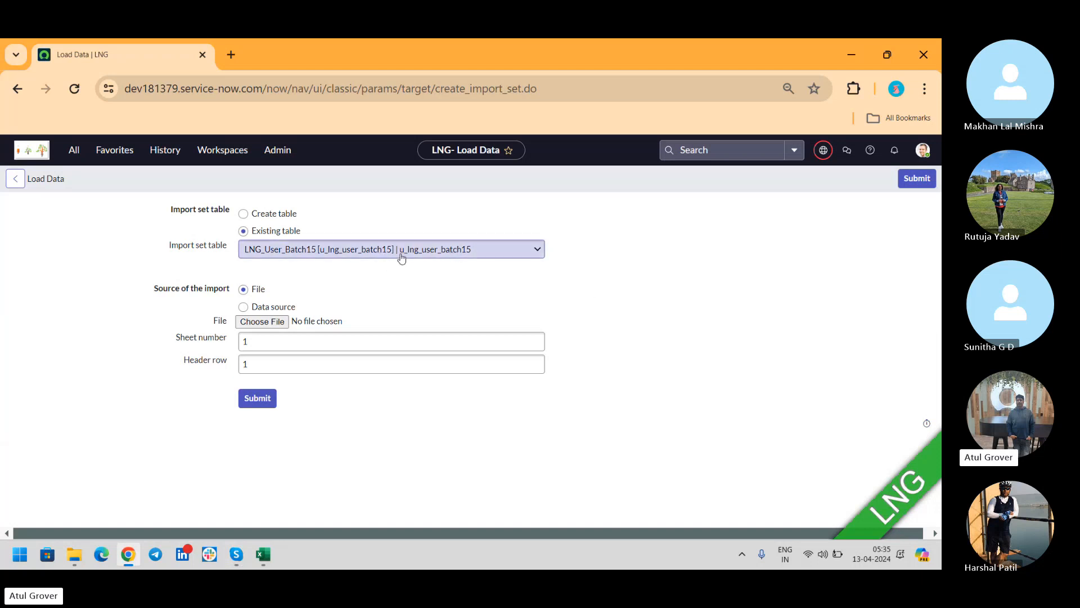
Attach sys_user (4).xlsx from Downloads and submit, inserting 2 rows into LNG_User_Batch15.
left_click(268, 400)
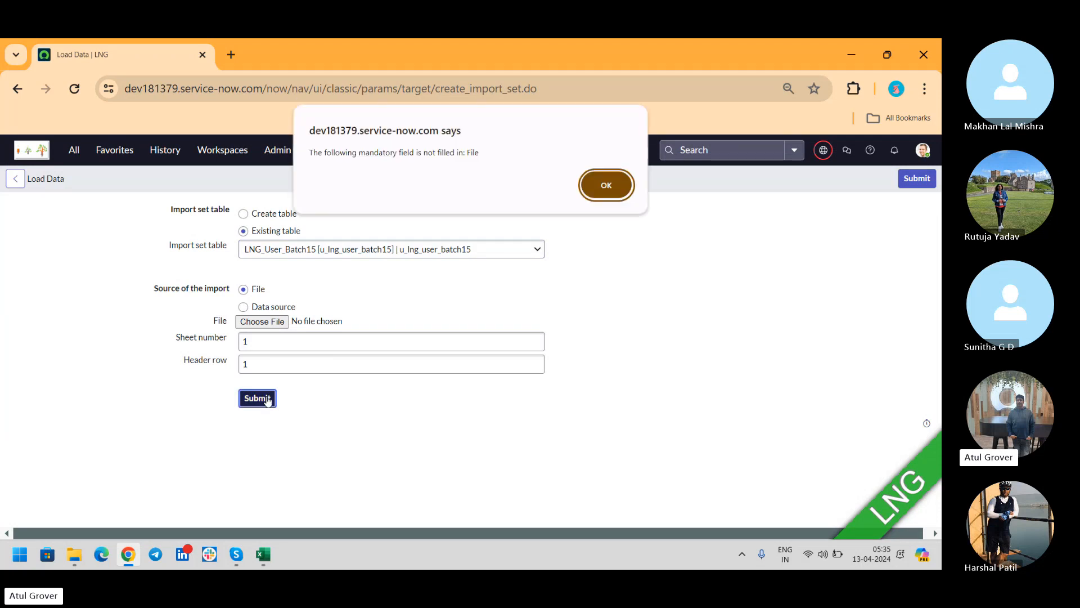
left_click(606, 185)
left_click(260, 322)
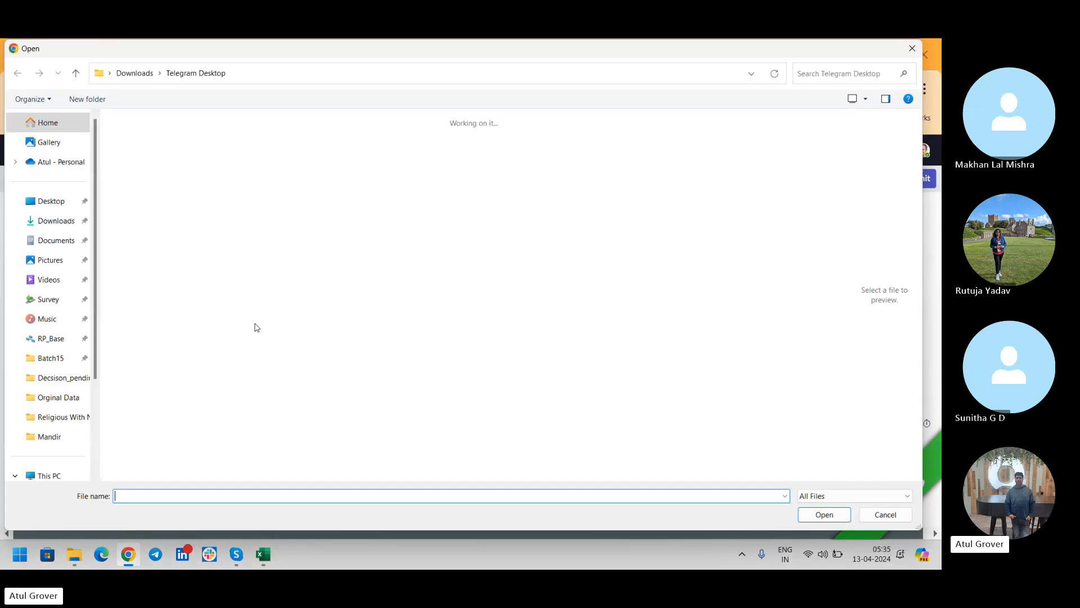
left_click(48, 225)
left_click(142, 160)
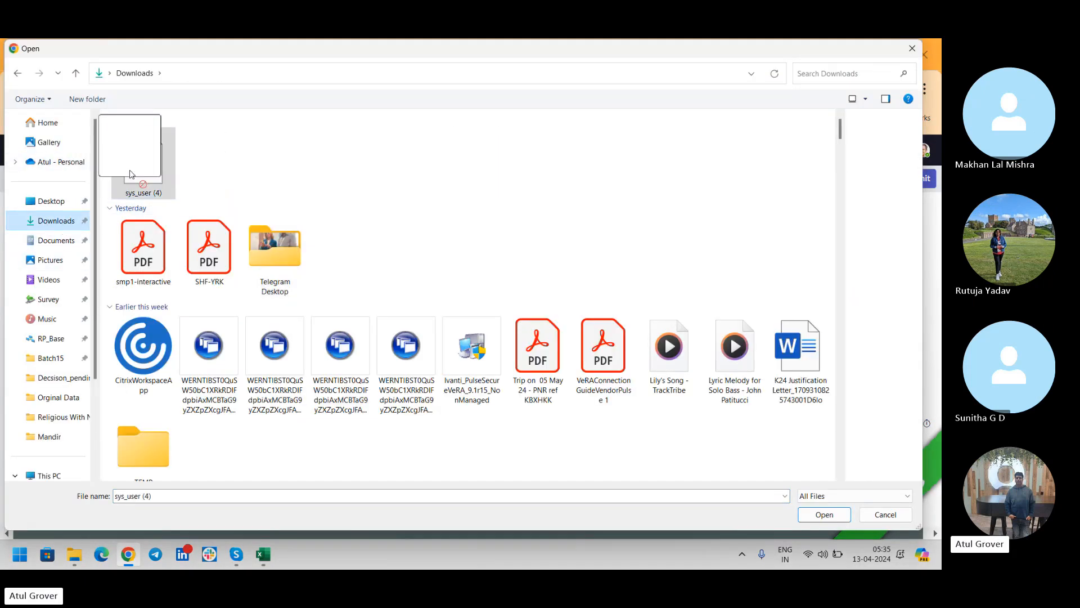
left_click(823, 514)
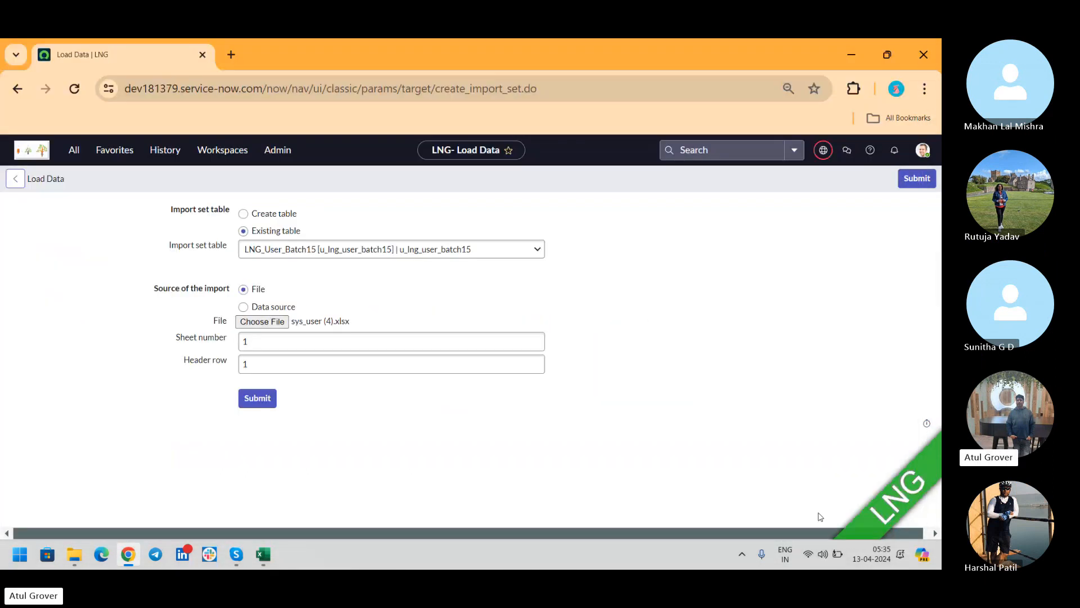
left_click(253, 403)
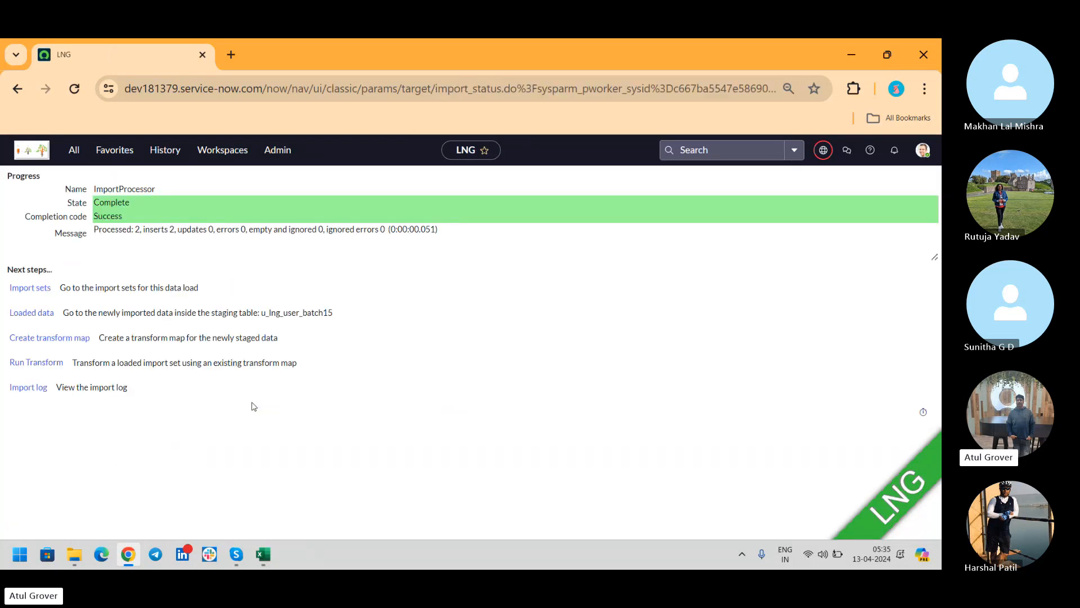
Run the LNG User Batch15 transform on ISET0010007 and view its history showing 2 errors.
left_click(49, 364)
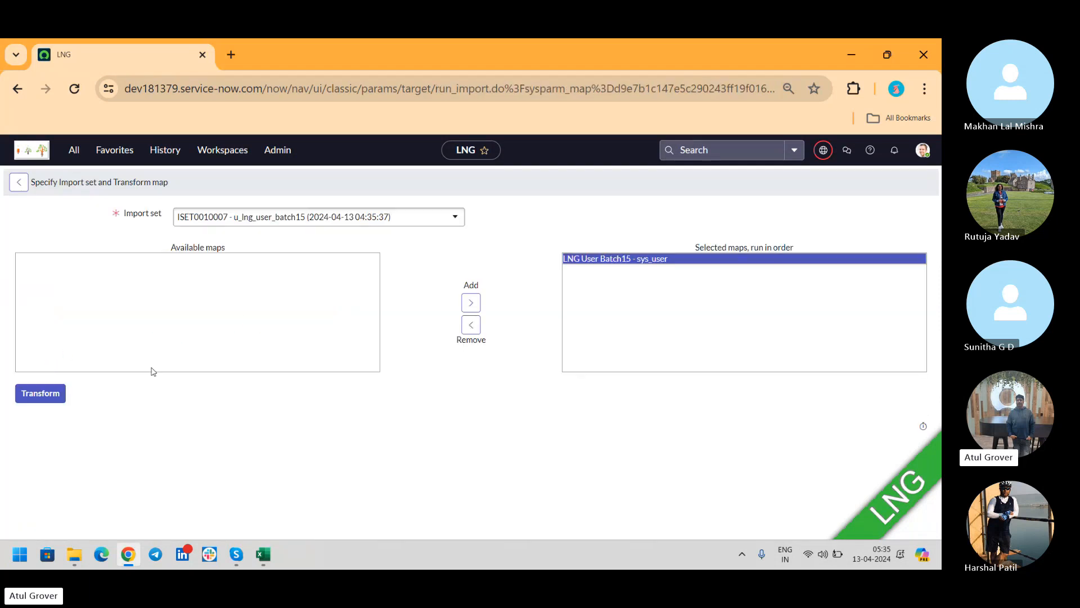
left_click(40, 394)
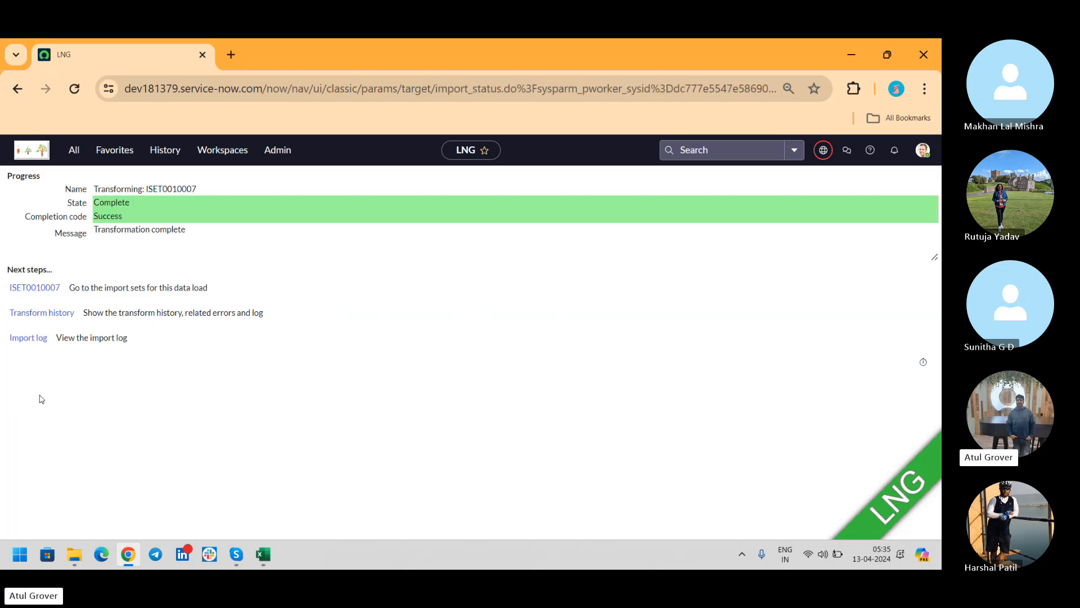
left_click(32, 319, "ctrl")
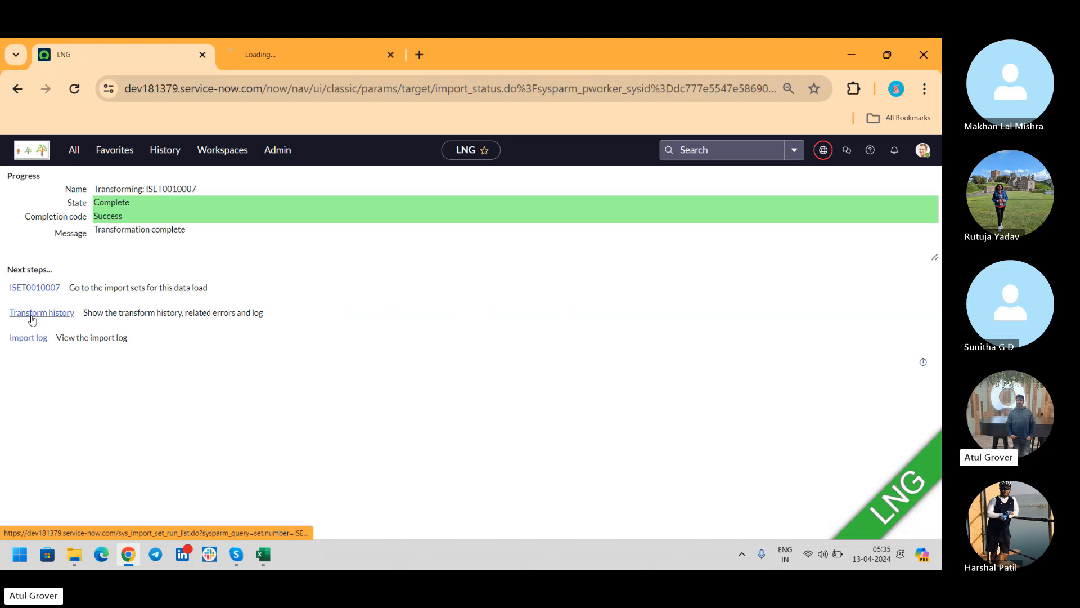
left_click(291, 54)
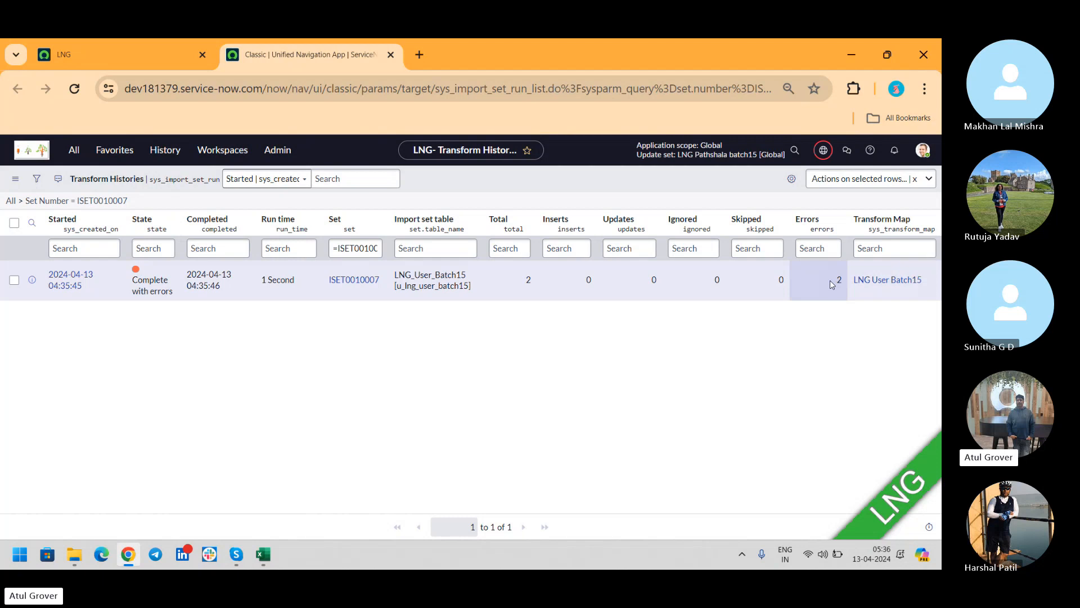
Check the empty Password cell AX2 and User ID AW2, then return to Transform Histories.
key("alt+Tab")
key("Tab")
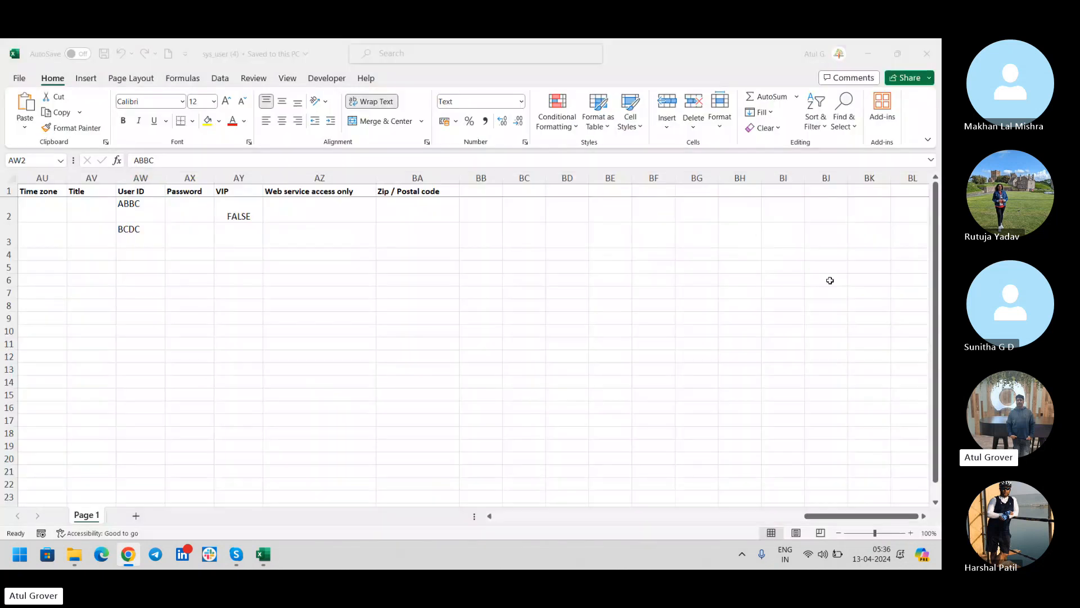
left_click(186, 209)
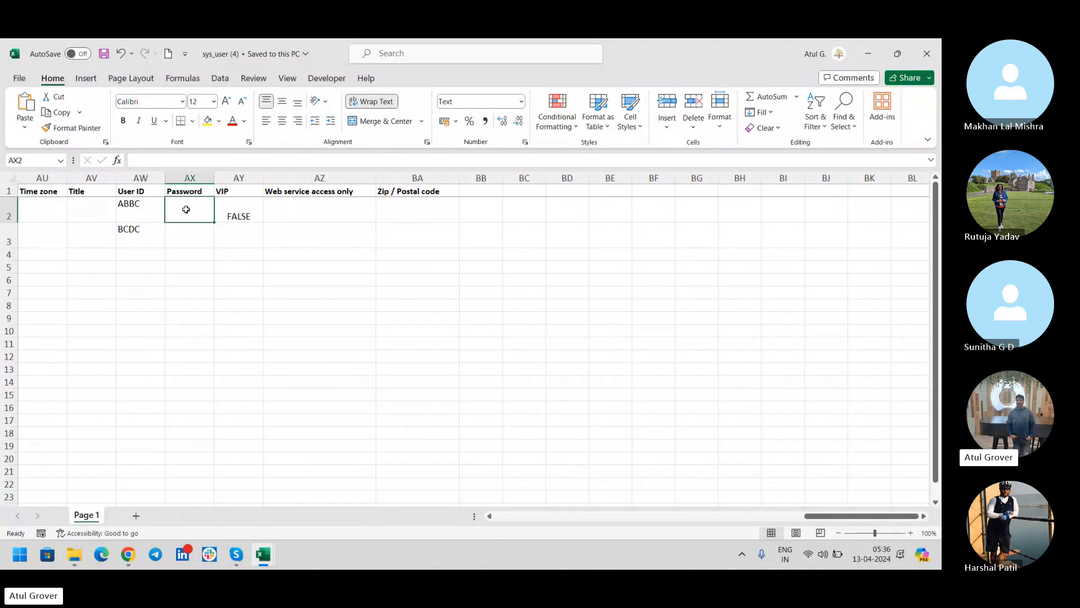
key("Left")
key("Left")
key("Left")
key("Left")
key("Left")
key("Left")
key("Left")
key("Left")
key("Left")
key("Left")
key("Left")
key("Left")
key("Left")
key("Left")
key("Left")
key("Left")
key("Left")
key("Left")
key("Left")
key("Left")
key("Left")
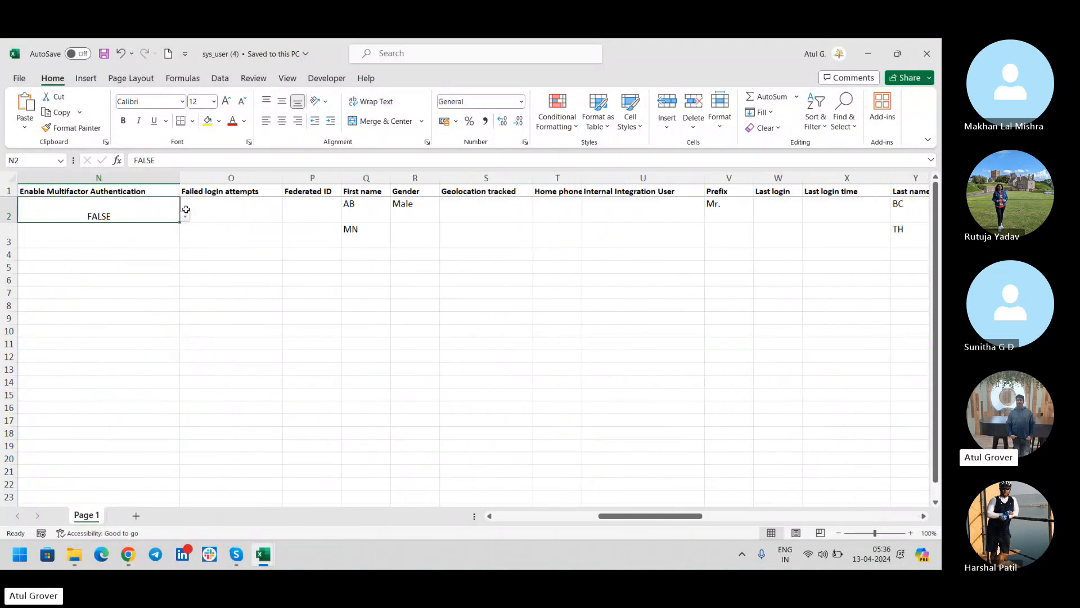
key("alt+Tab")
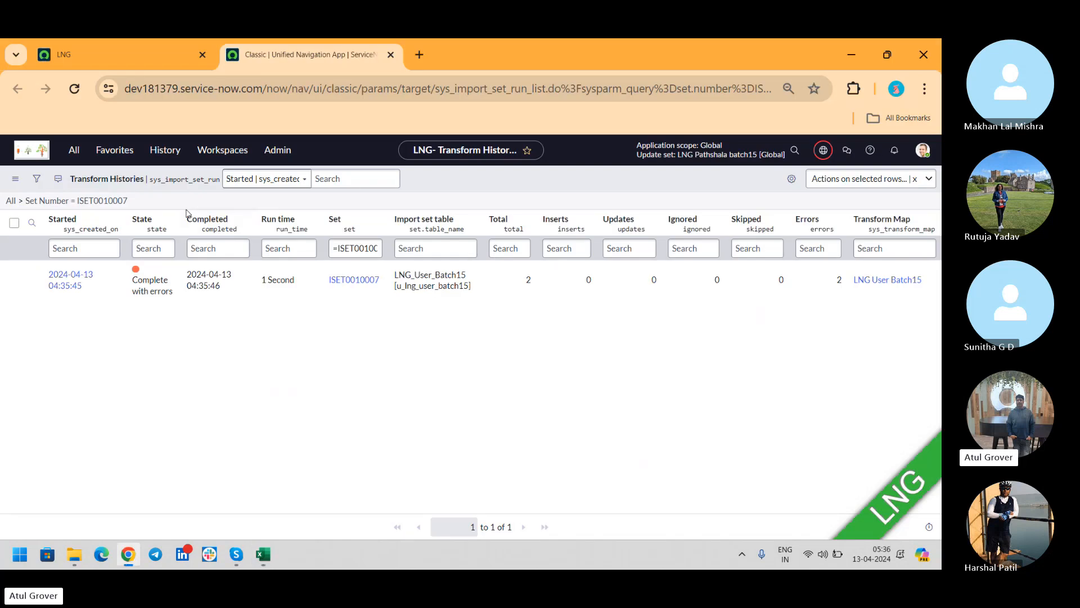
Open run TH0001006, load its Import Log, and open the first sys_user insert error entry.
left_click(77, 283)
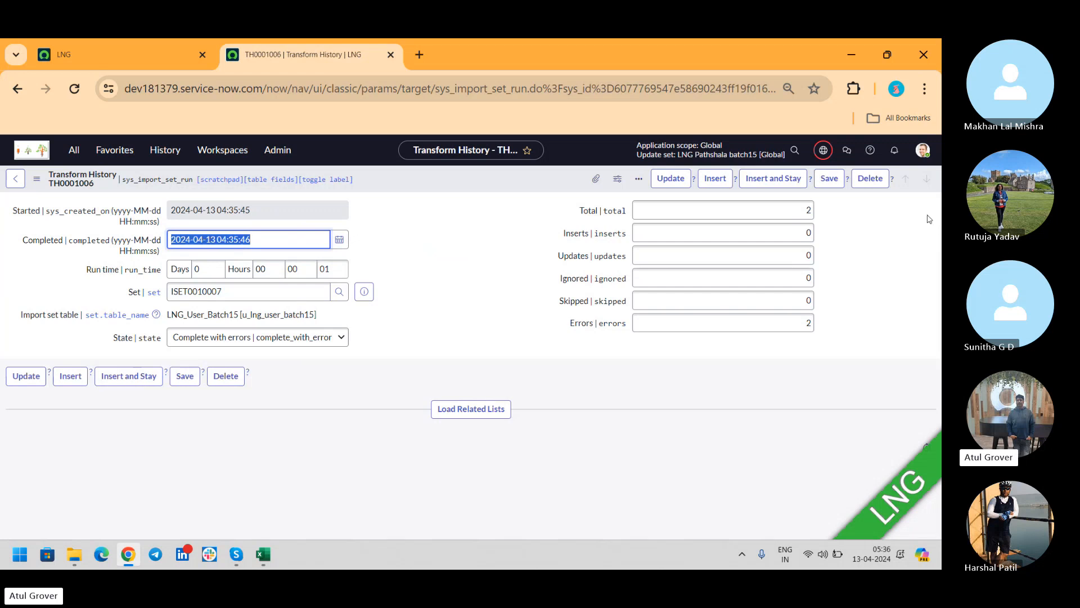
left_click(475, 411)
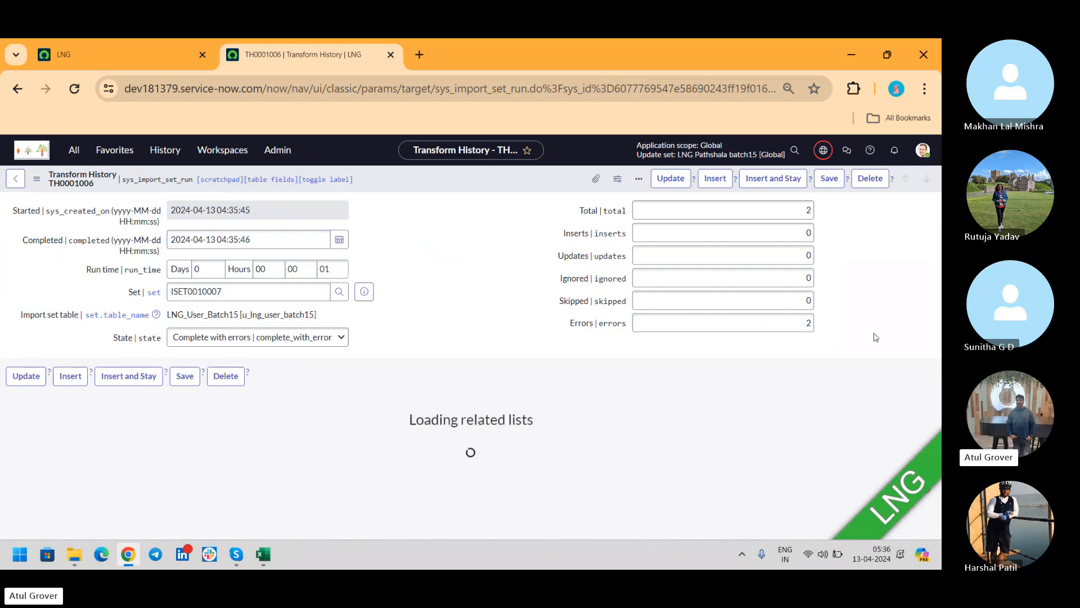
scroll(938, 276, "down", 2)
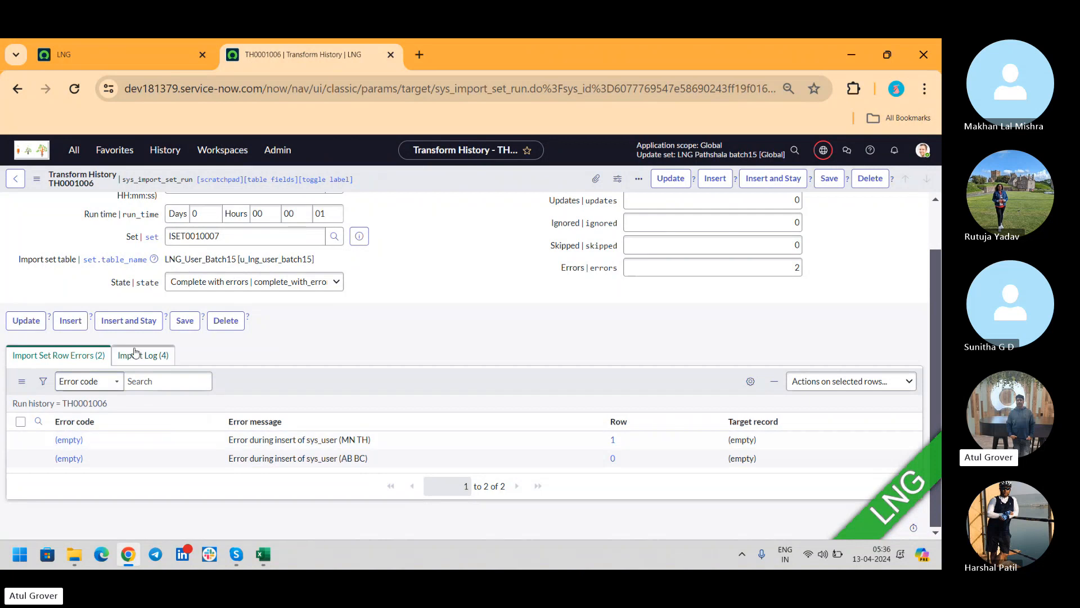
left_click(139, 355)
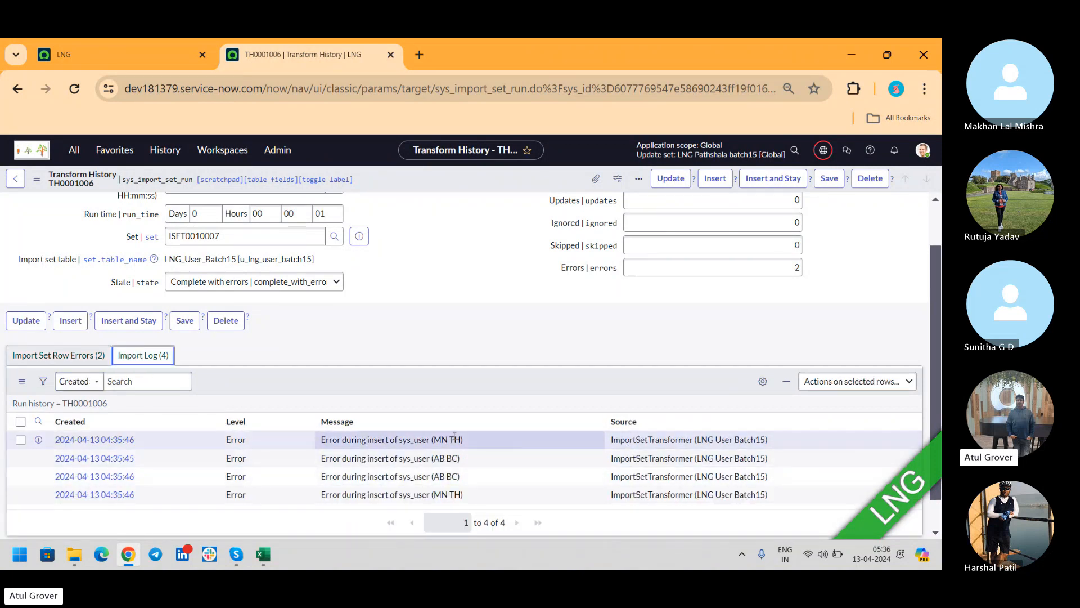
left_click(90, 438)
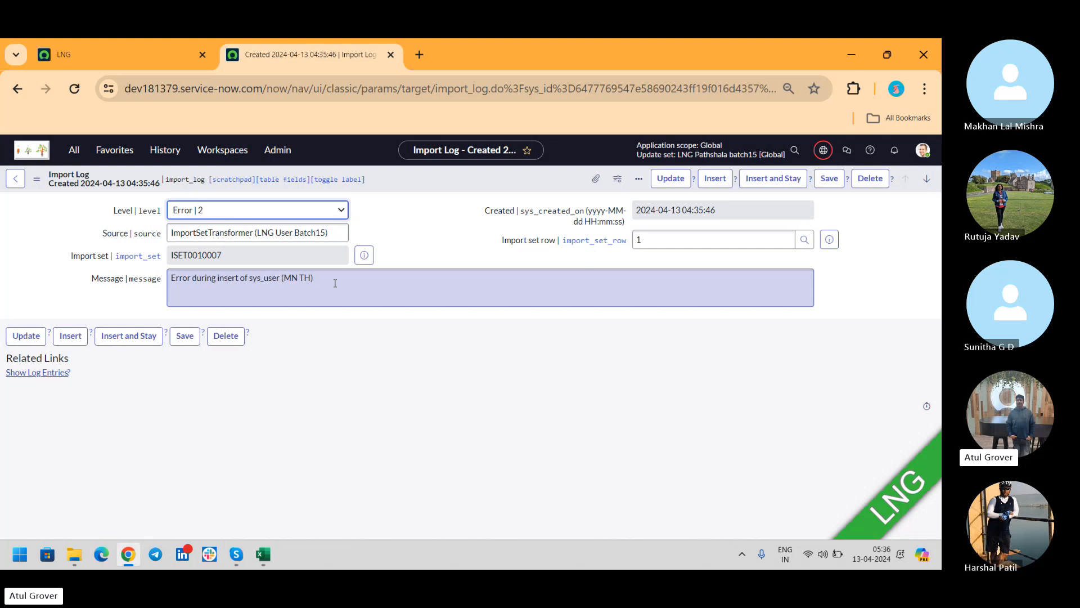
Switch from Chrome to the Skype group call window.
key("alt+Tab")
key("Tab")
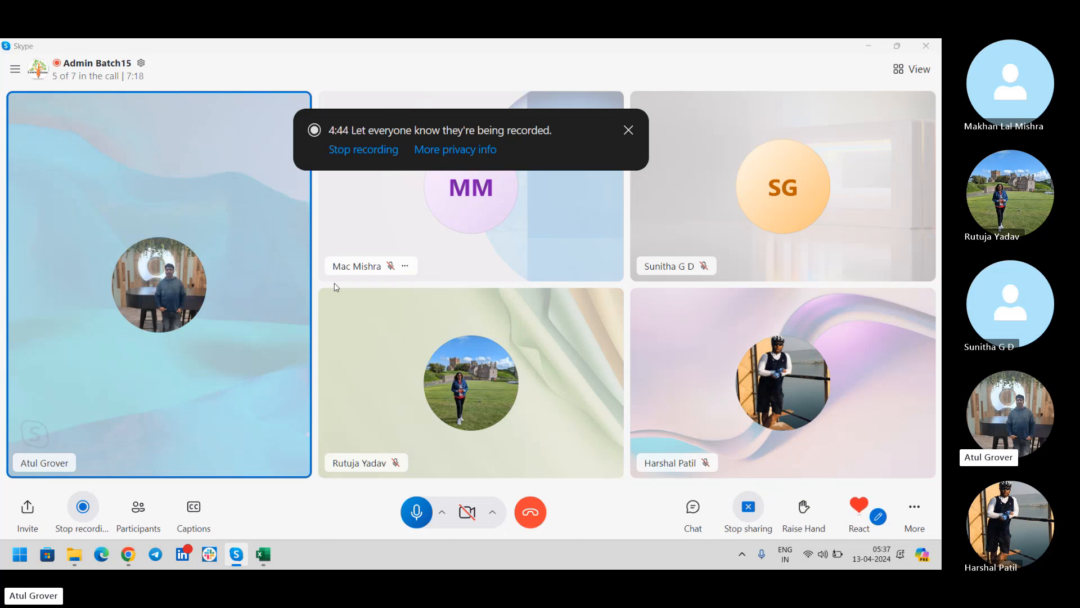
Launch Notepad from the Start search.
key("super")
type("note")
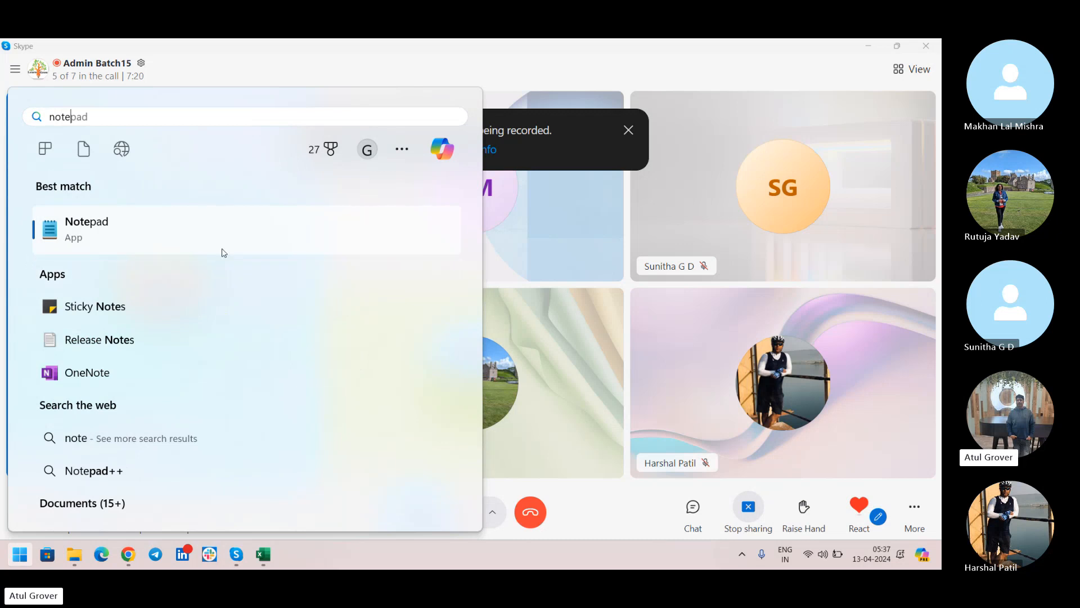
left_click(120, 229)
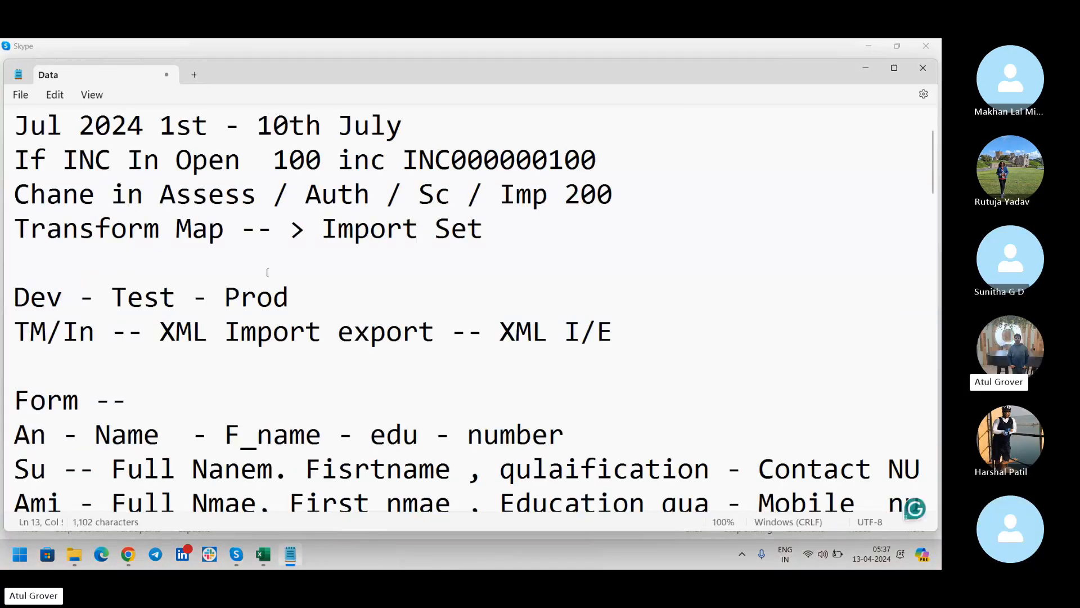
Add a 'coalsec' line below the Transform Map line in the Data notes.
left_click(548, 227)
key("Return")
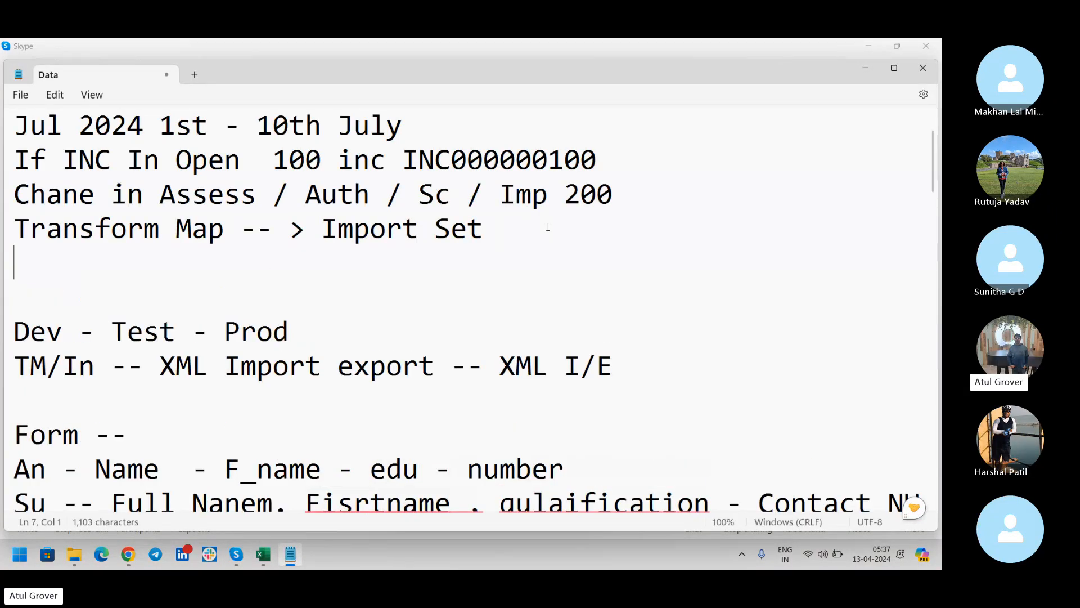
type("cao")
key("BackSpace")
key("BackSpace")
type("oa")
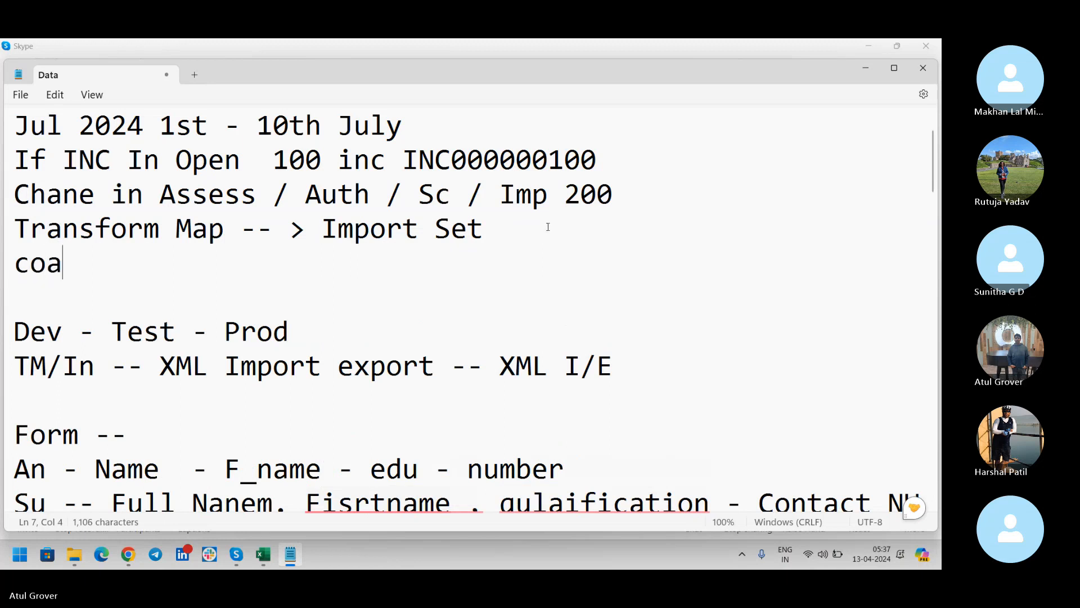
type("lsece")
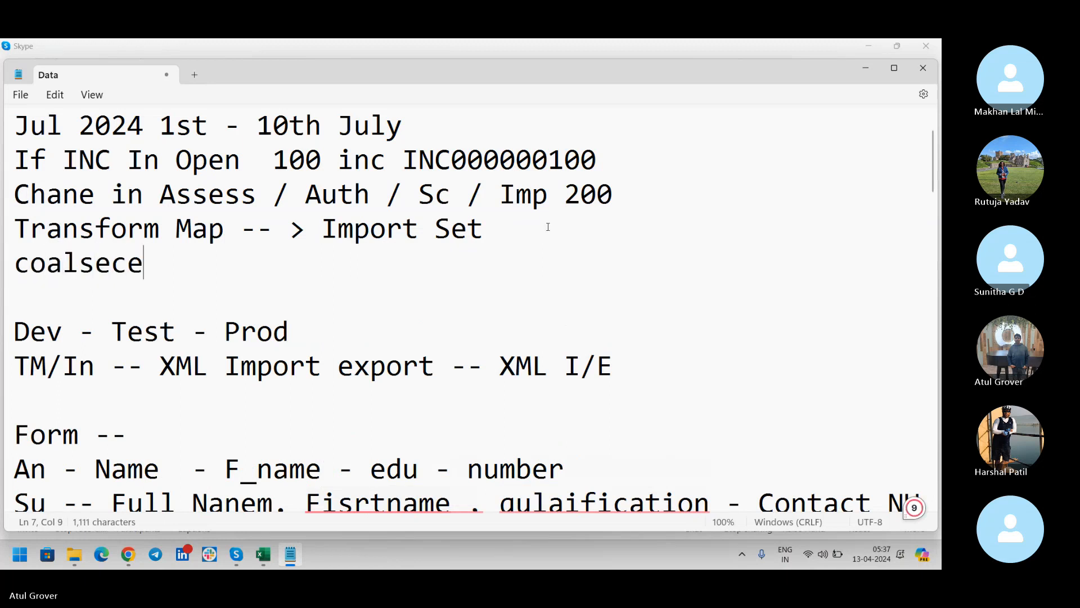
key("BackSpace")
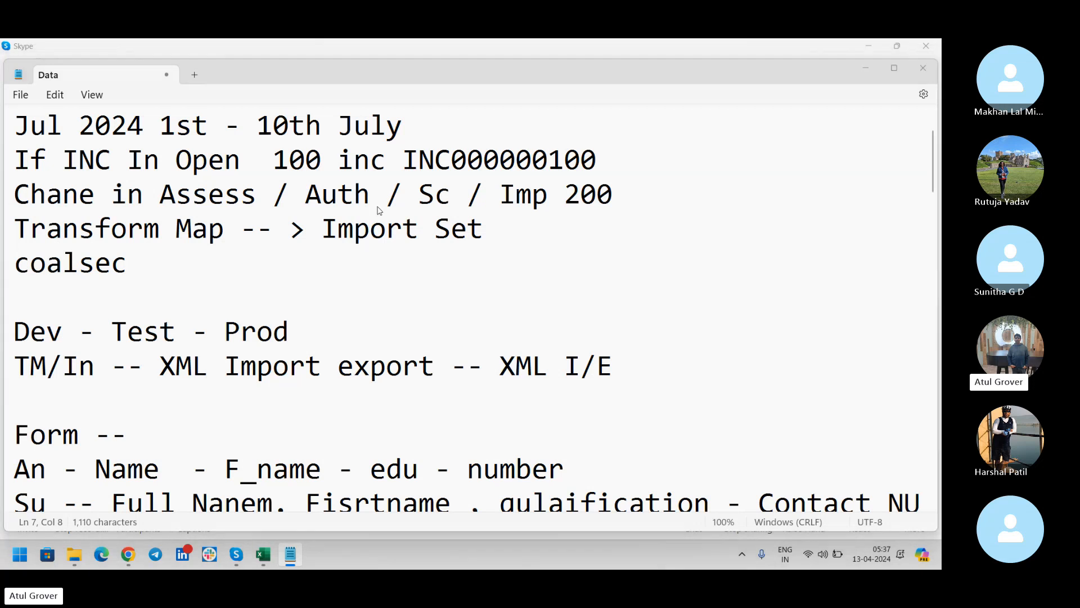
key("alt+Tab")
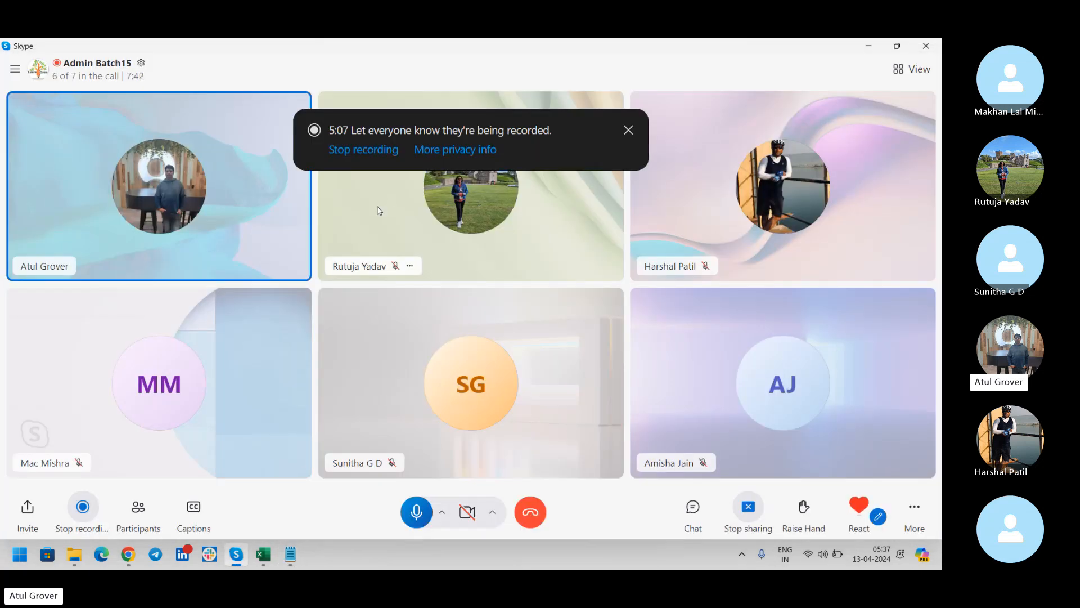
key("alt+Tab")
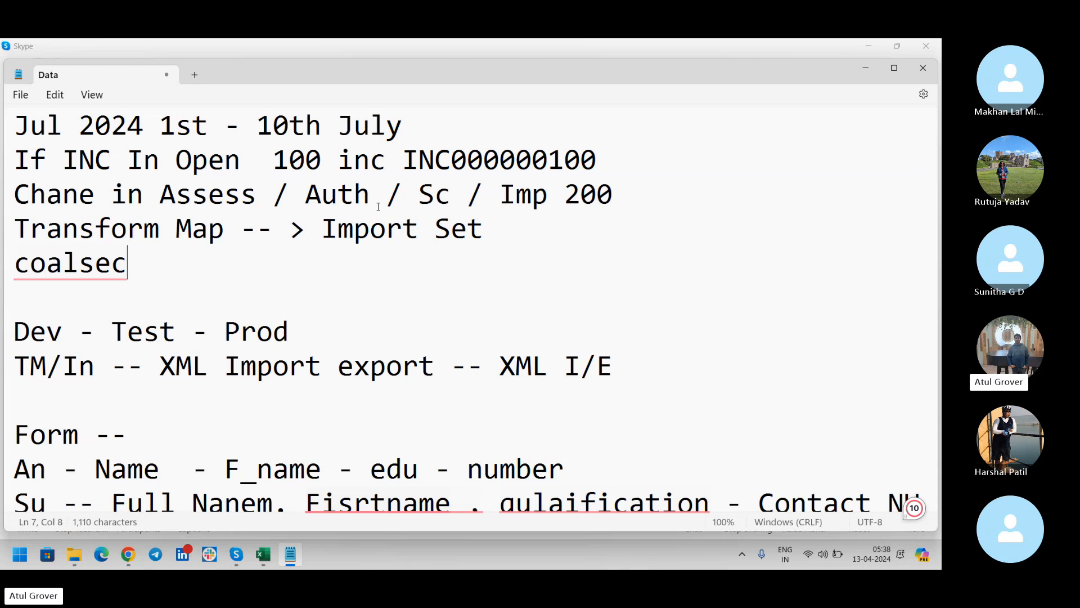
Add rule '1. If CS match => Update' under coalsec.
key("Return")
type("1. ")
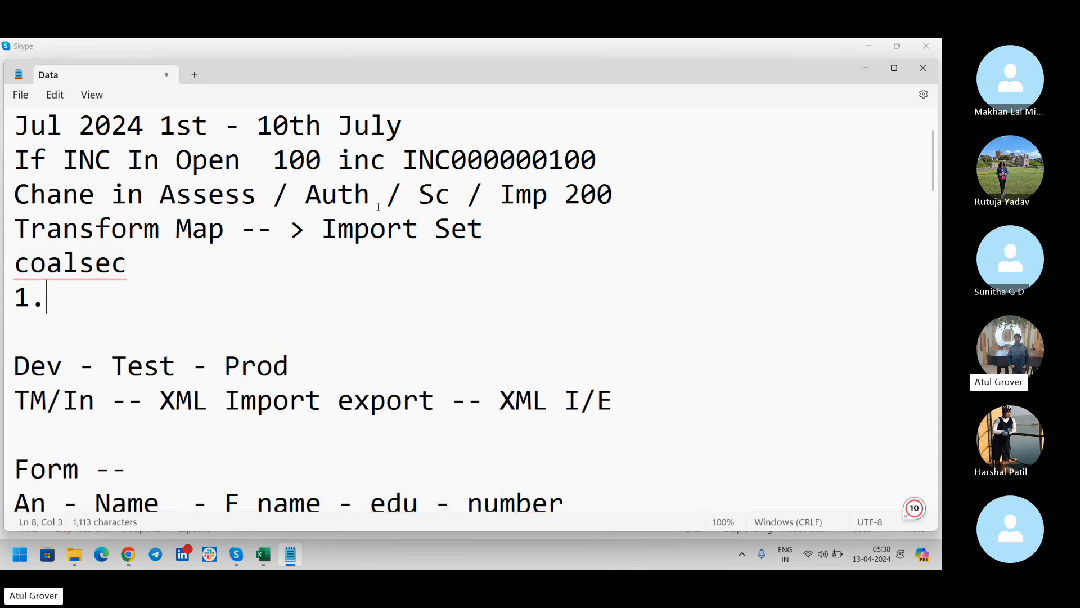
type("If C")
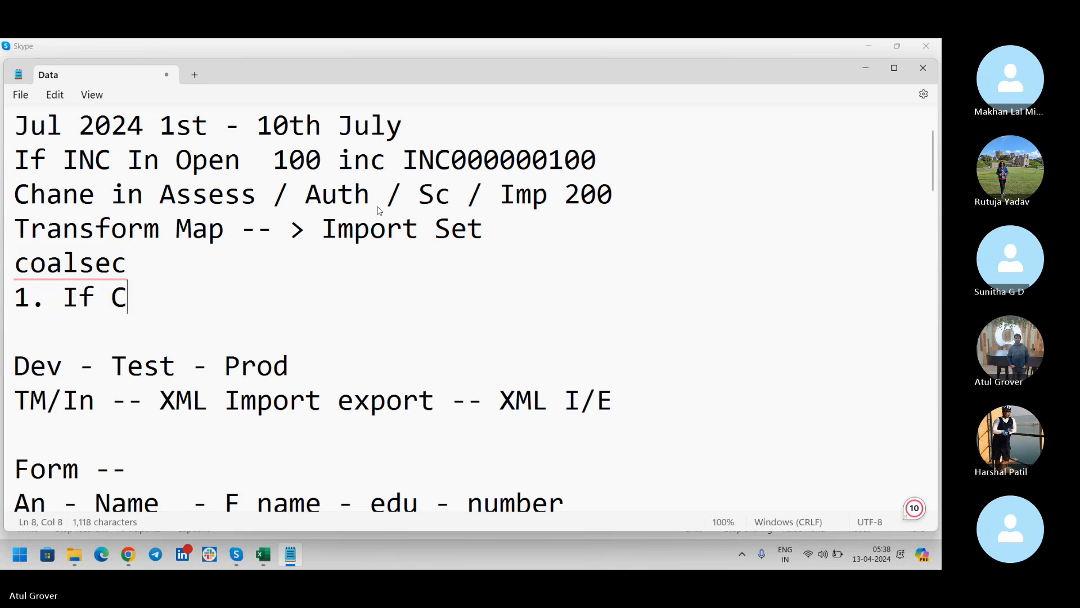
type("S matc")
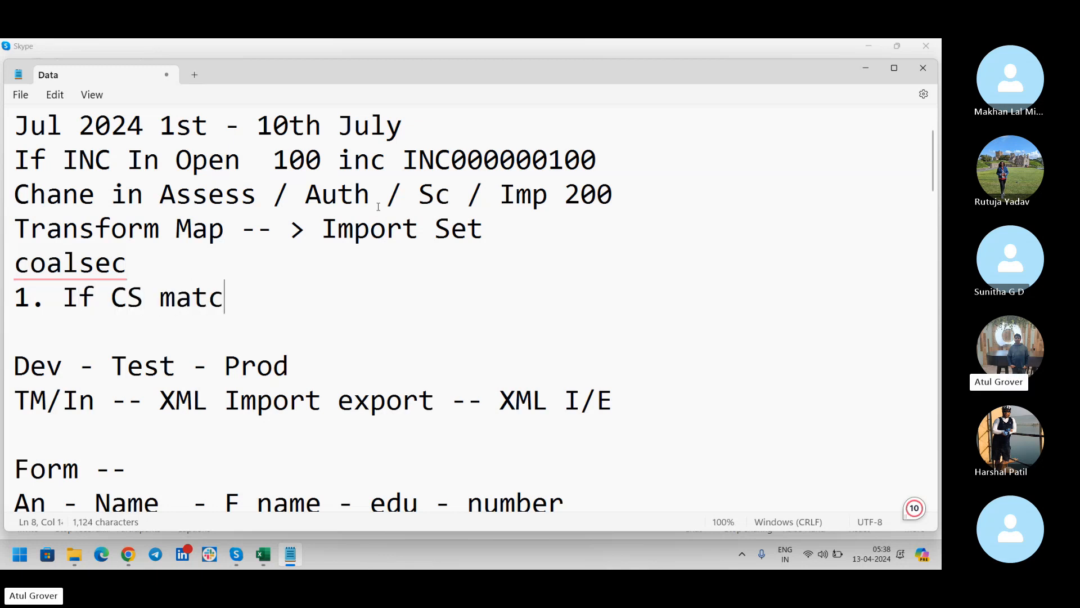
type("h ==")
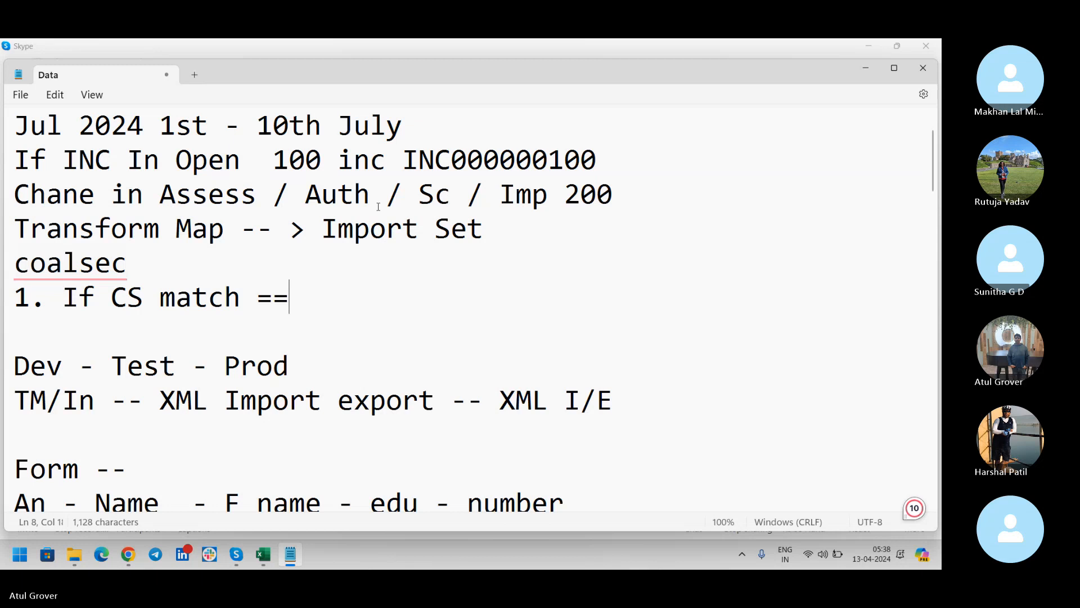
key("BackSpace")
key("BackSpace")
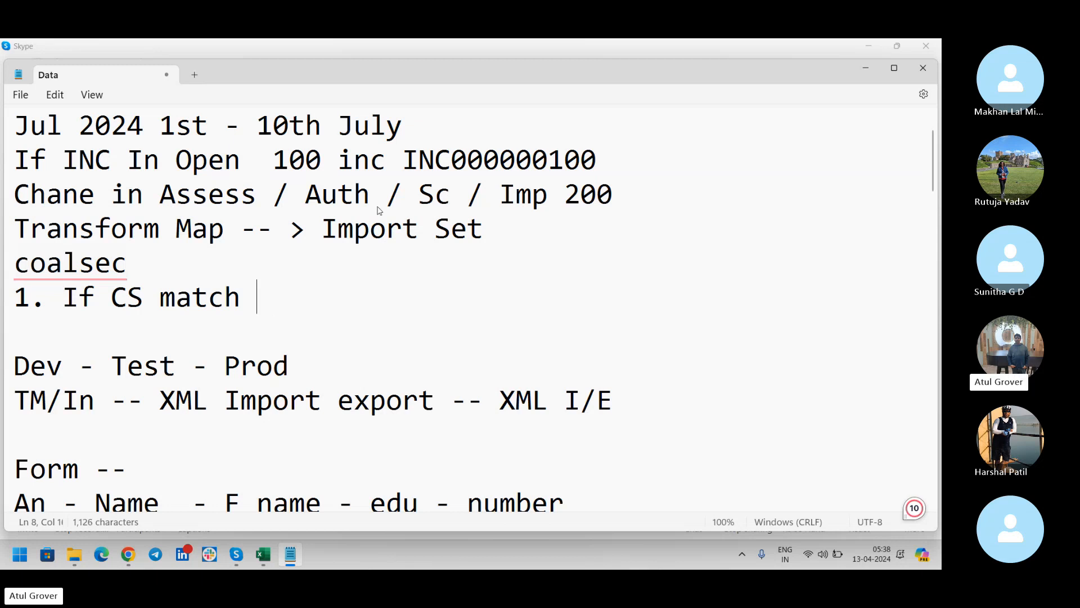
type("=> Update")
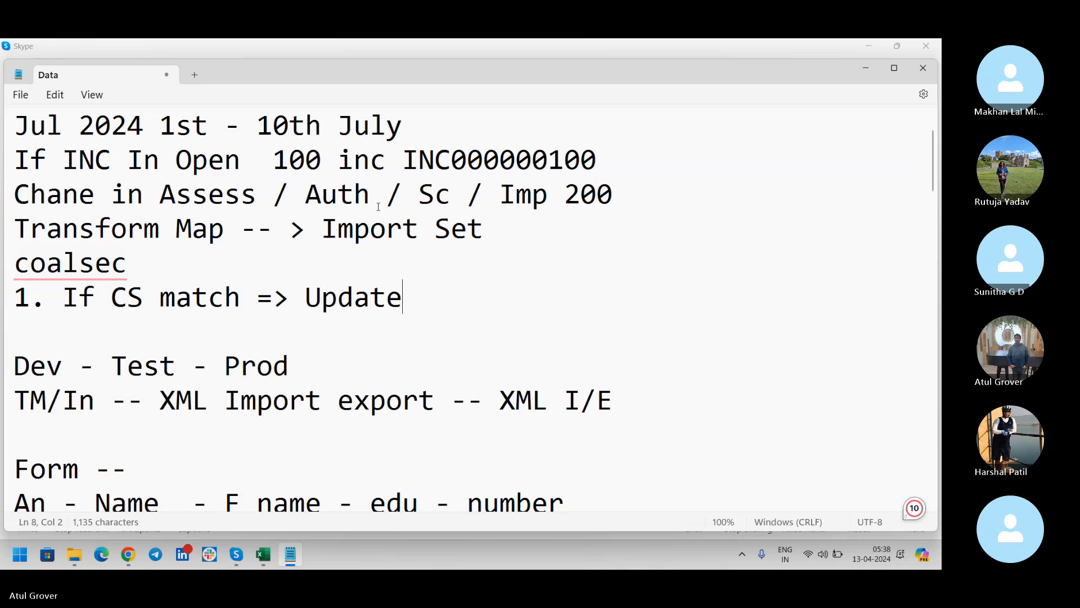
Add rule '2. If CS did not match => CRetae'.
key("Return")
type("2. ")
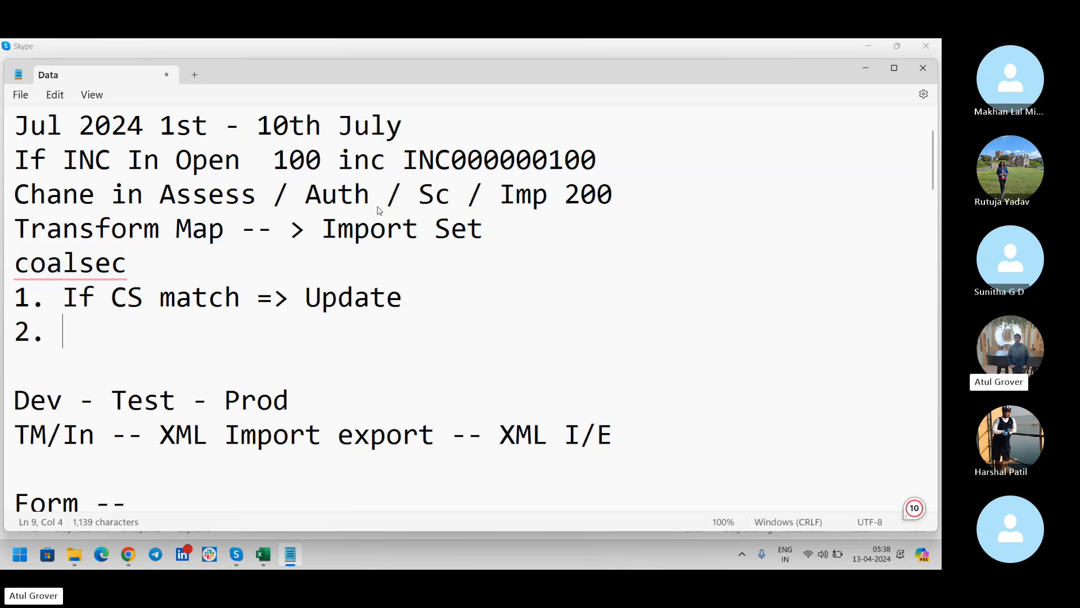
type("If CS ")
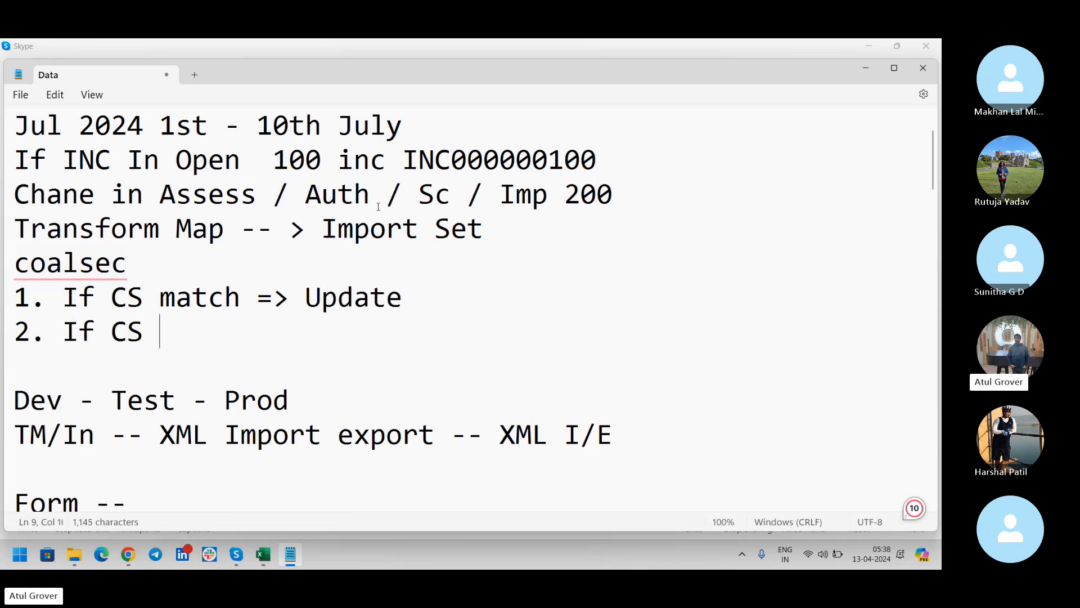
type("did nma")
key("BackSpace")
key("BackSpace")
key("BackSpace")
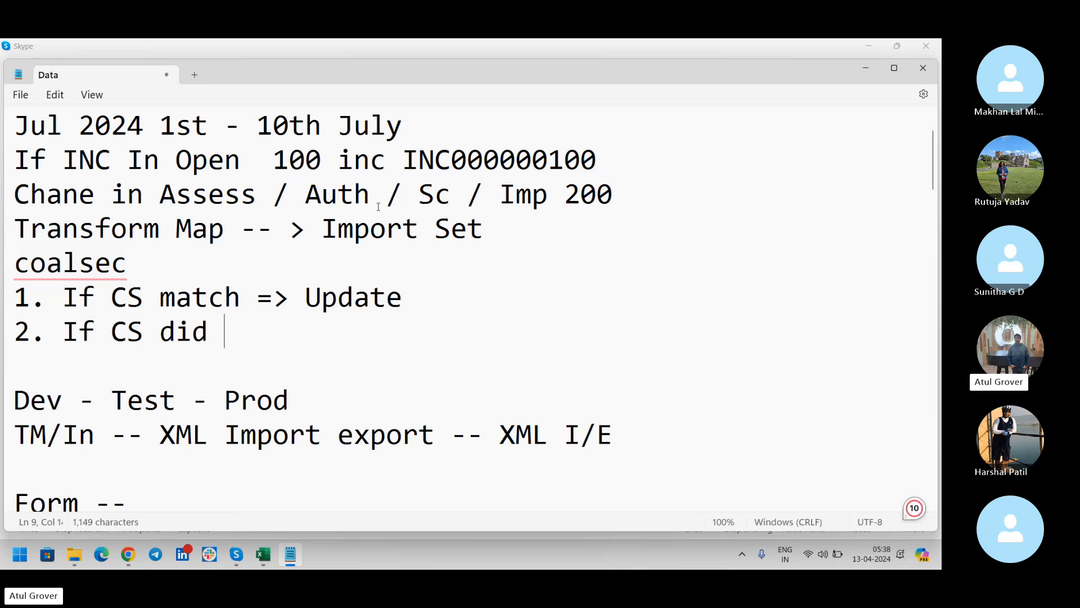
type("match =?")
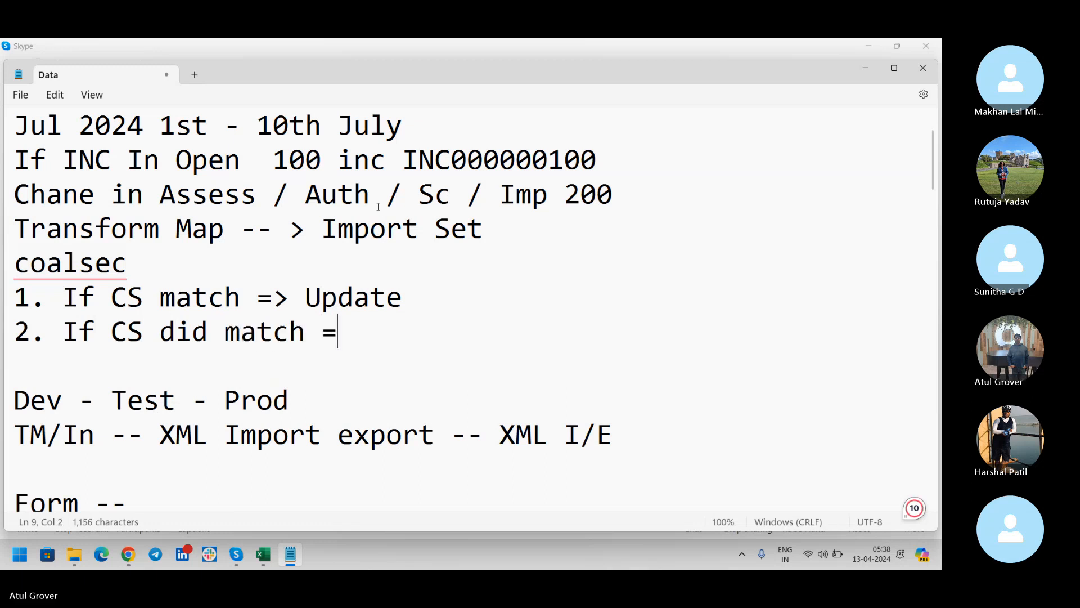
key("BackSpace")
key("BackSpace")
type("> ")
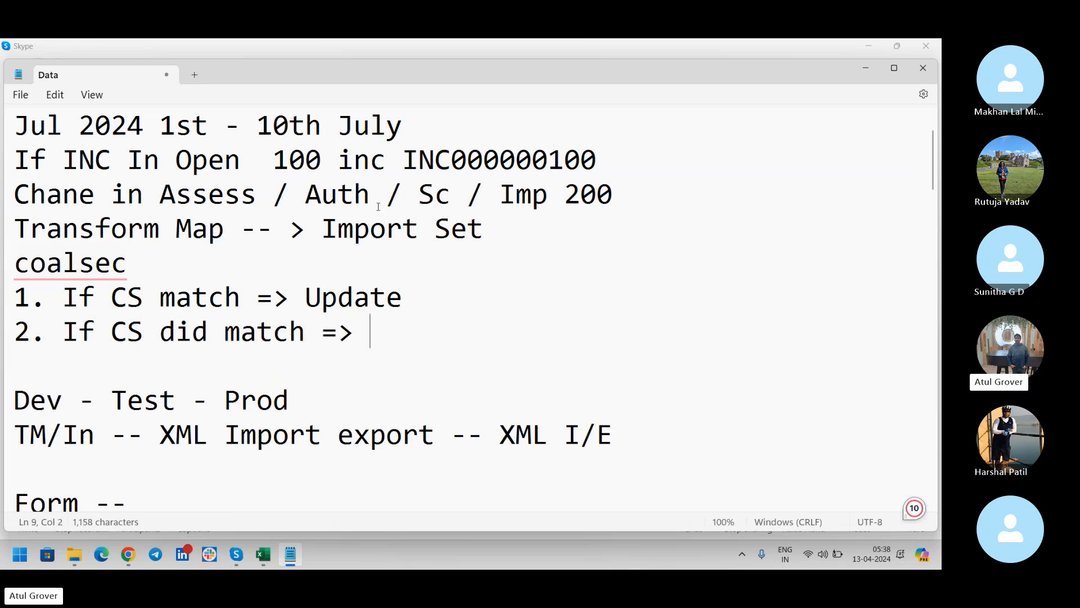
type("CRetae")
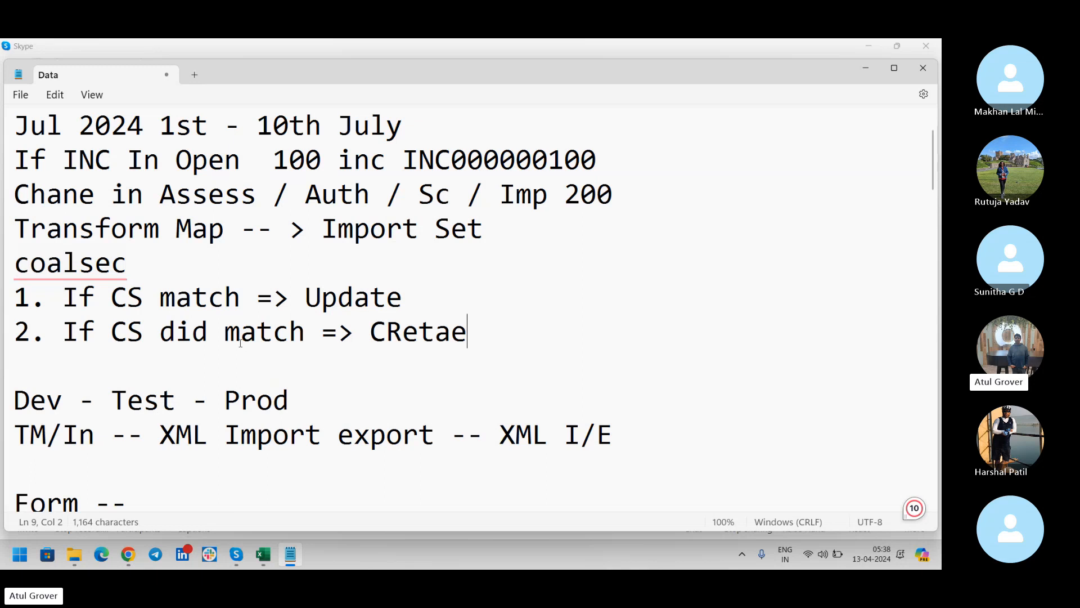
left_click(225, 332)
type("not")
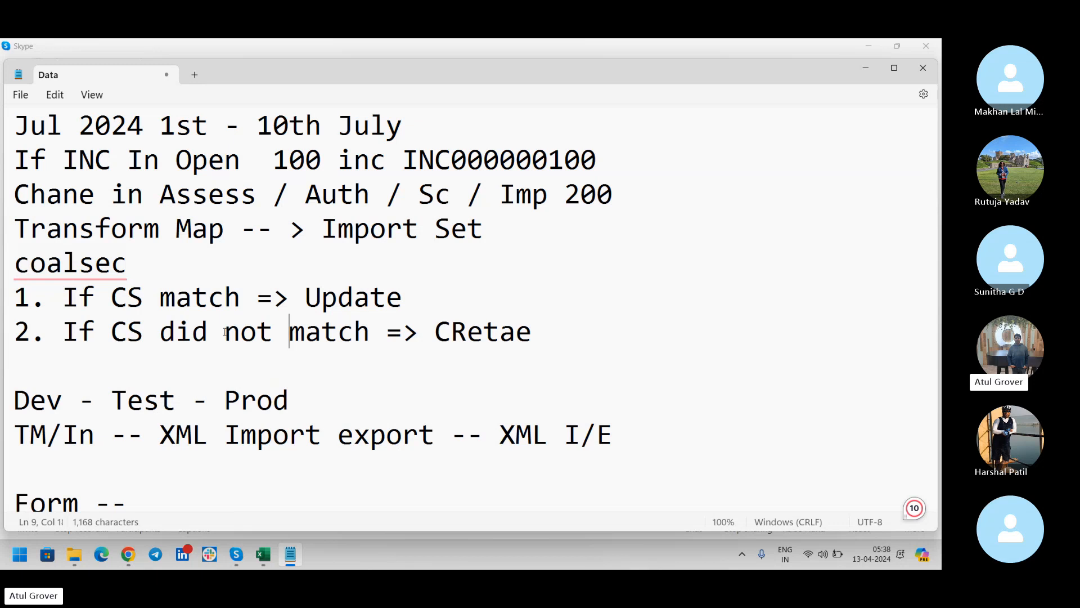
key("alt+Tab")
Filter the All navigator on 'transform' and open System Import Sets > Run Transform.
key("Tab")
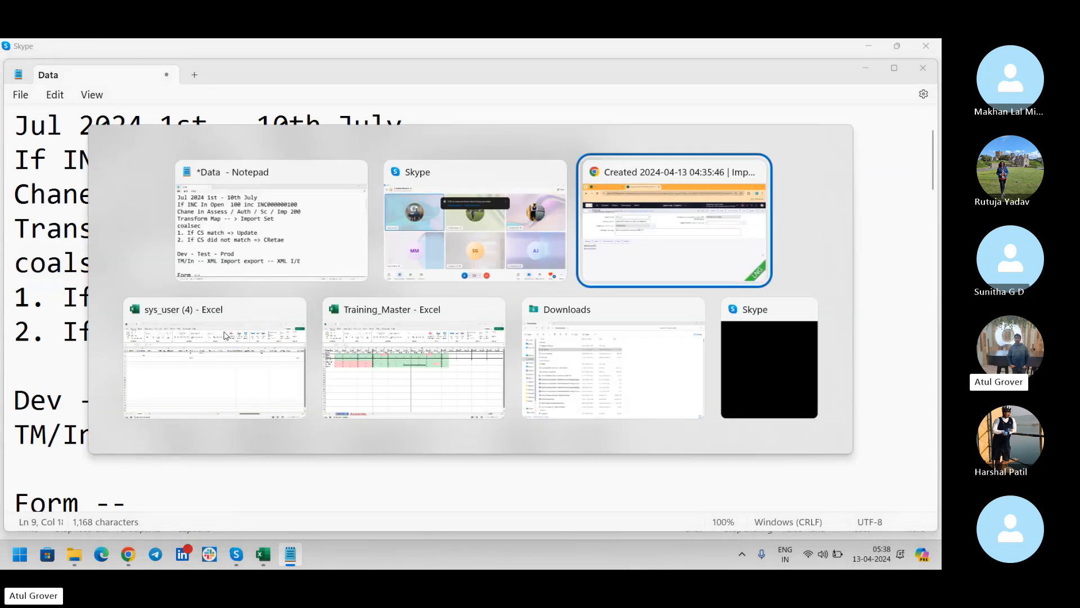
left_click(73, 150)
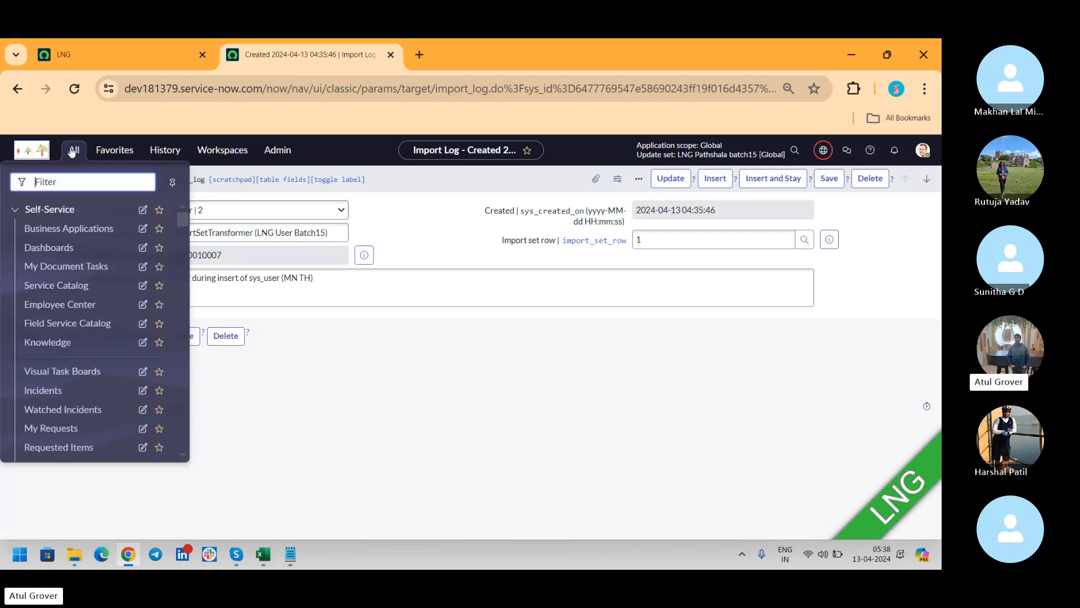
type("transform")
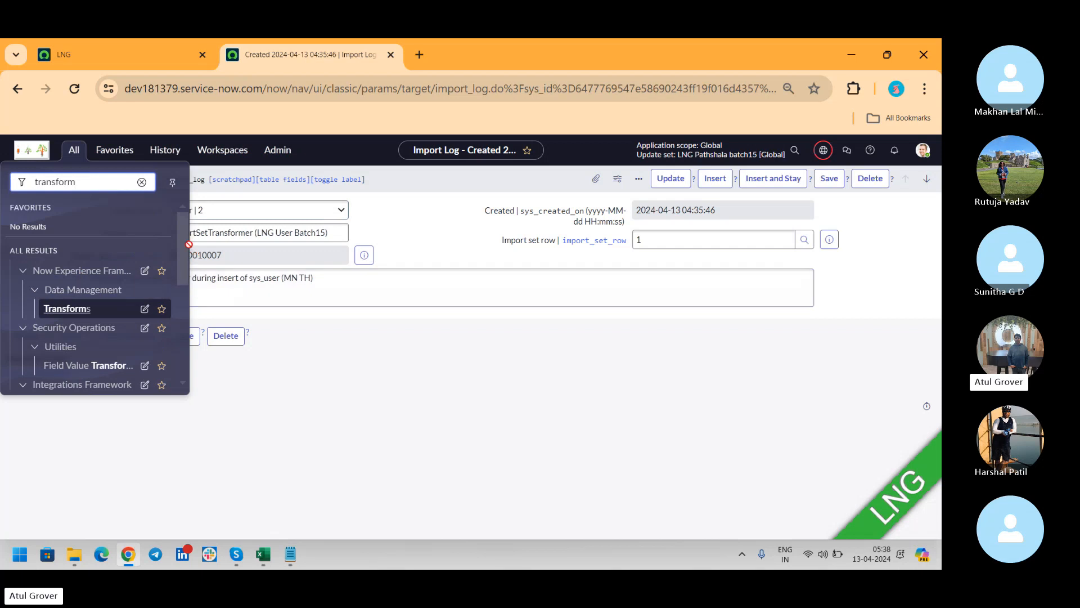
left_click_drag(189, 243, 188, 311)
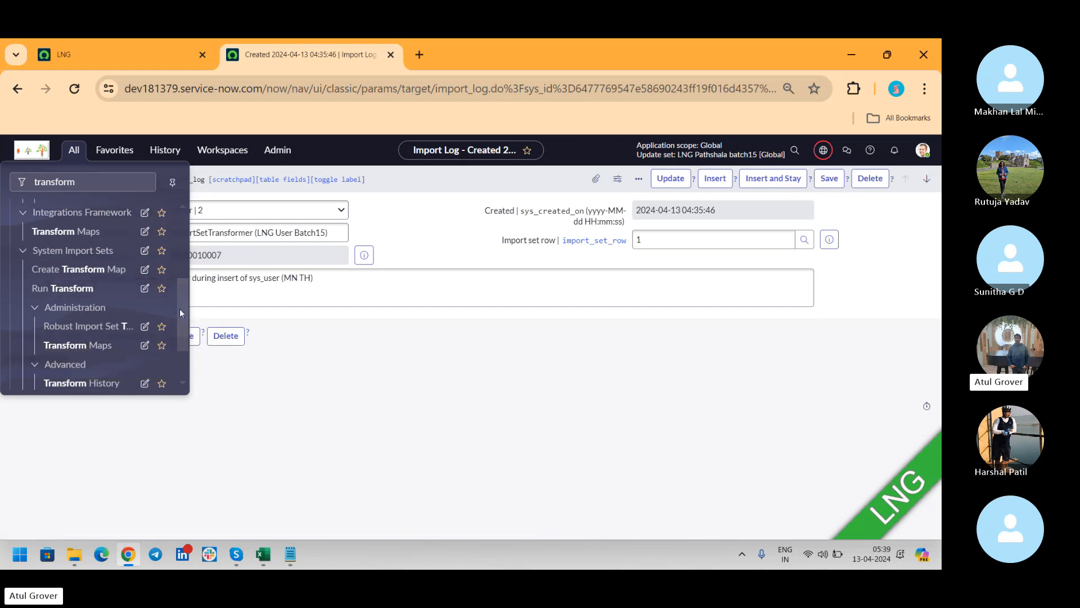
scroll(186, 315, "up", 3)
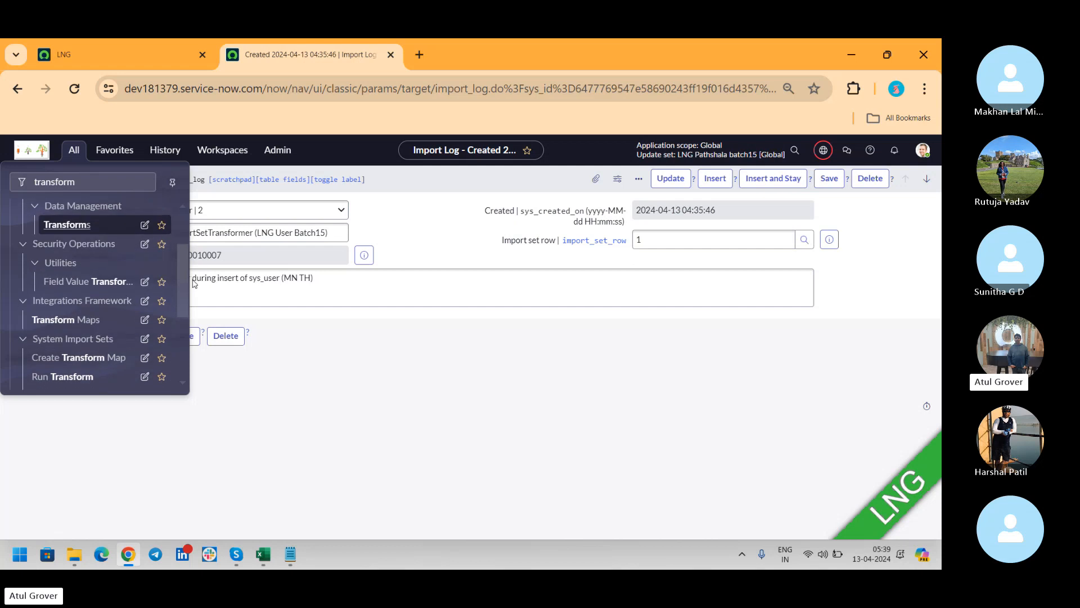
scroll(96, 304, "down", 1)
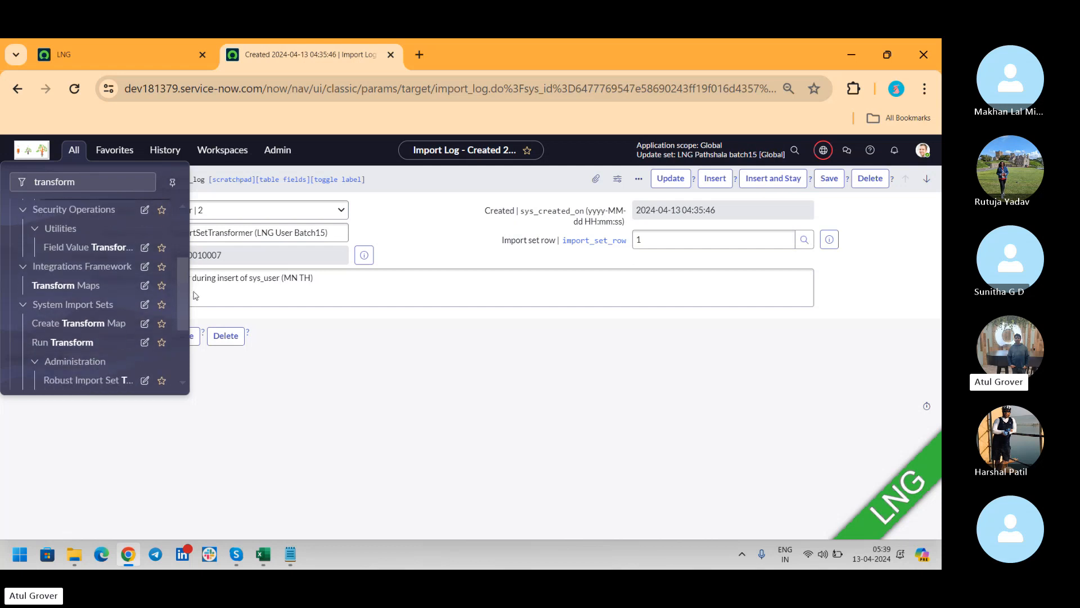
left_click(74, 151)
left_click(64, 343)
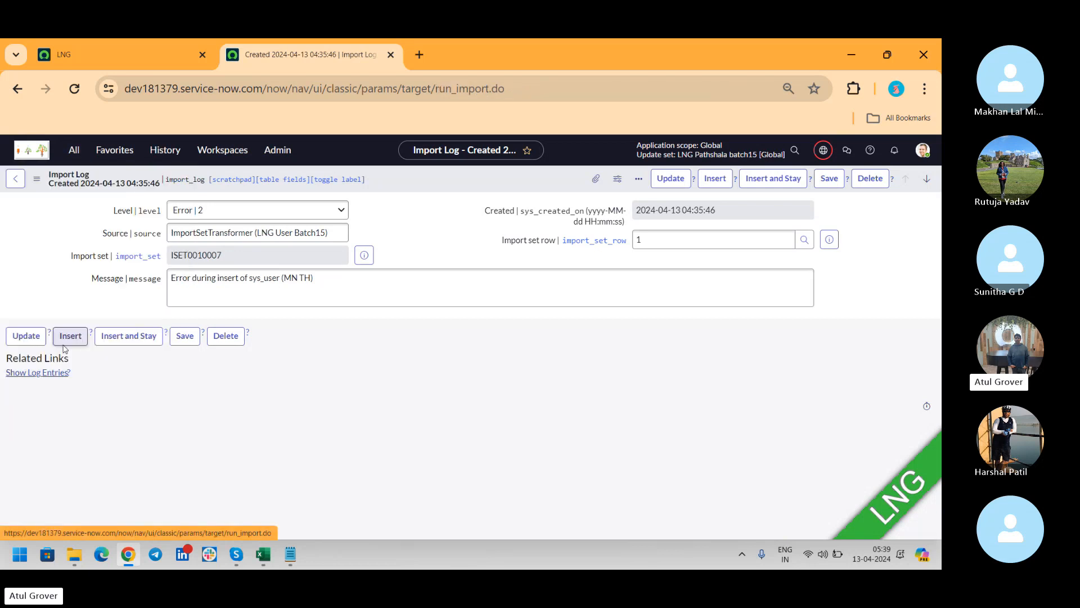
Narrow the navigator filter to 'transform ma' and open Administration > Transform Maps.
left_click(74, 151)
left_click_drag(181, 265, 183, 334)
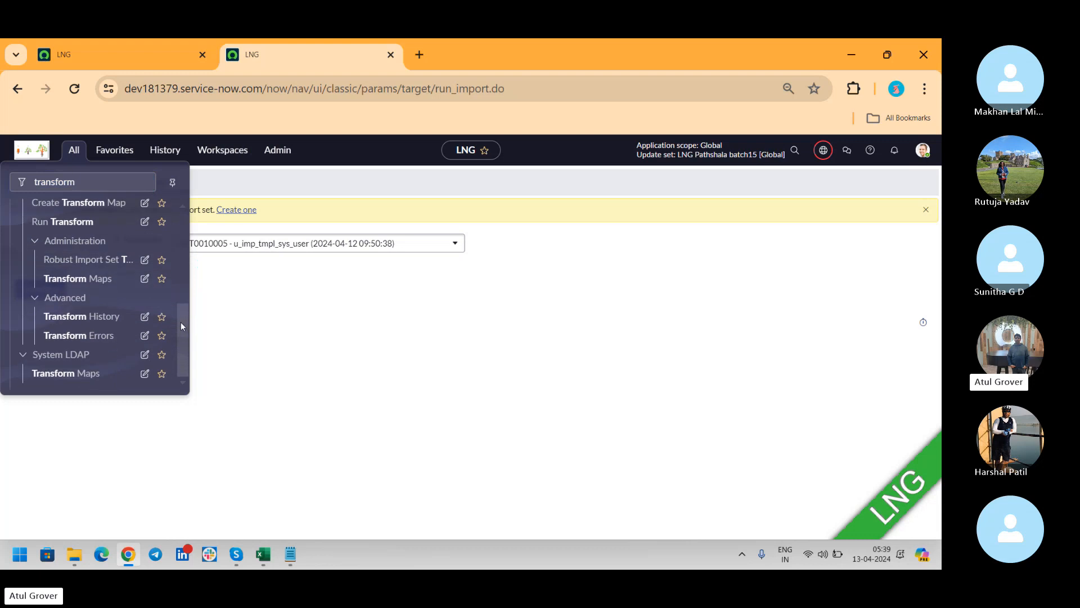
left_click(93, 186)
type("ma")
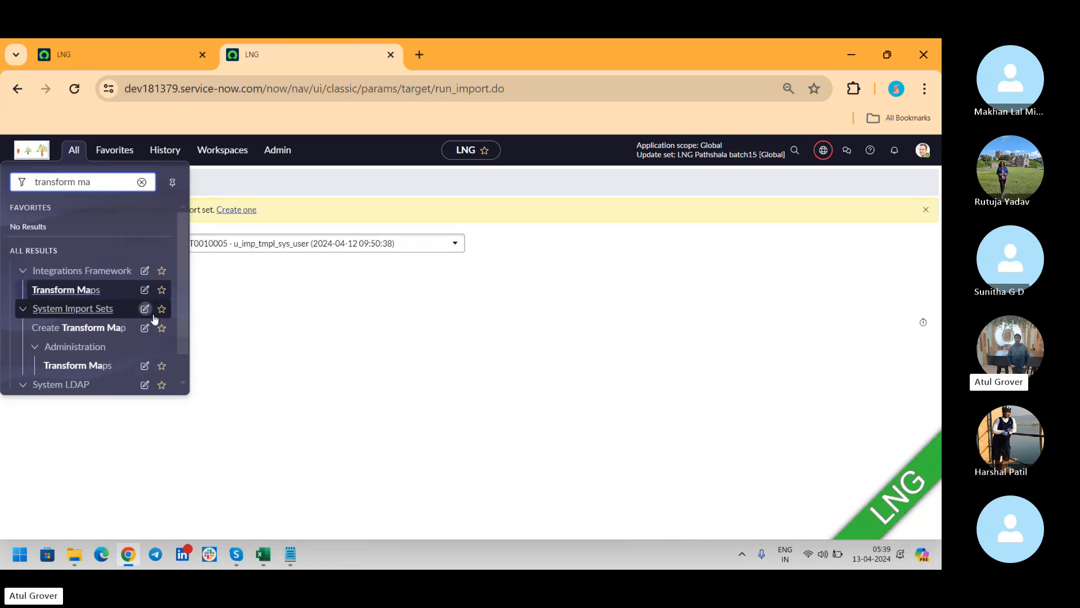
scroll(113, 315, "down", 1)
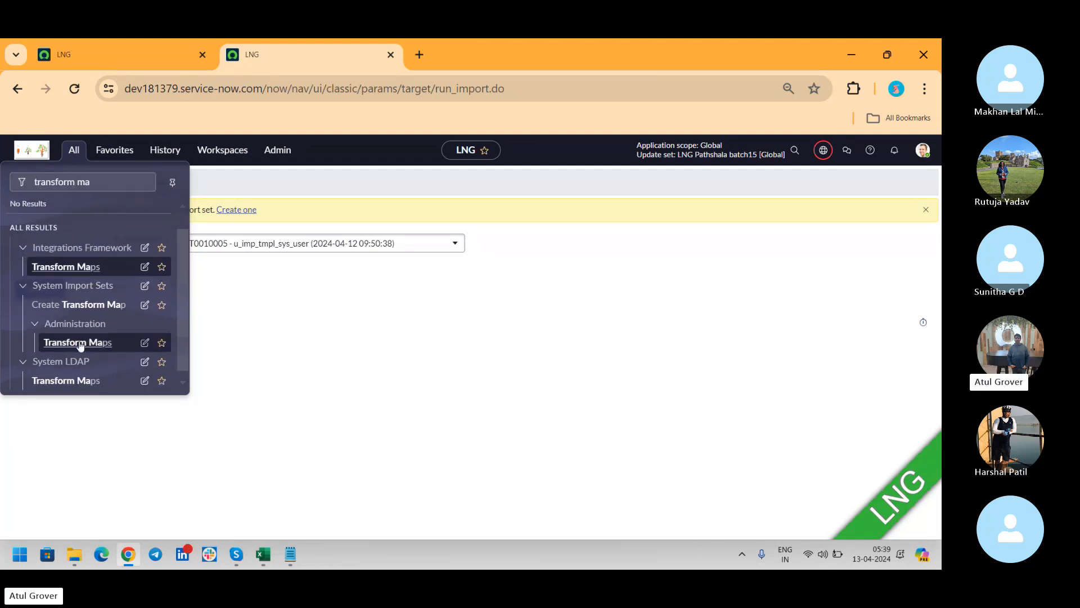
left_click(75, 344)
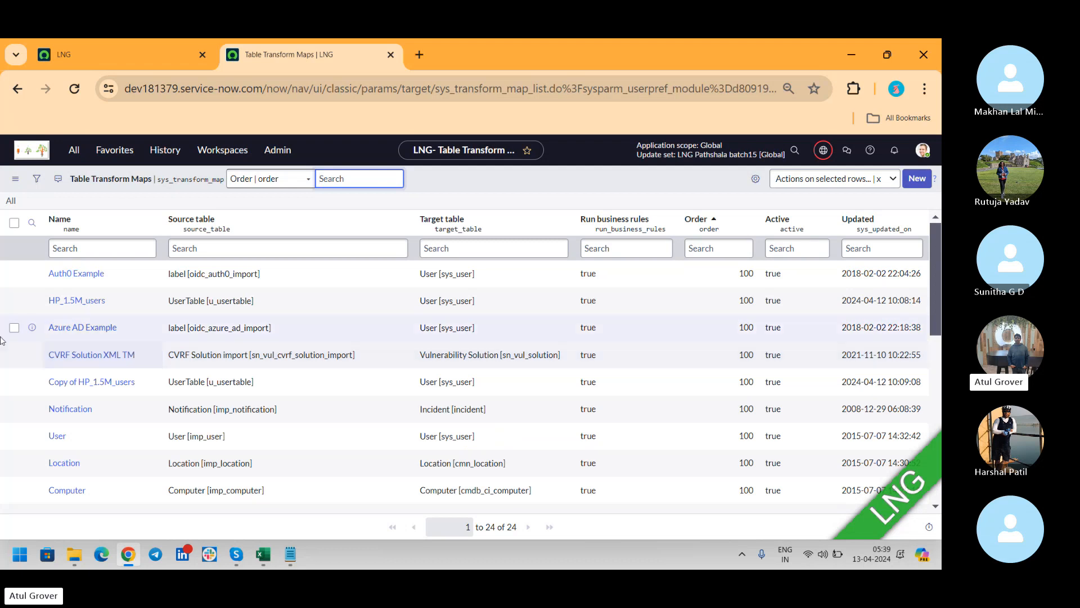
Search the Name column for 'LNg' and open the LNG User Batch15 transform map.
left_click(107, 260)
left_click(106, 249)
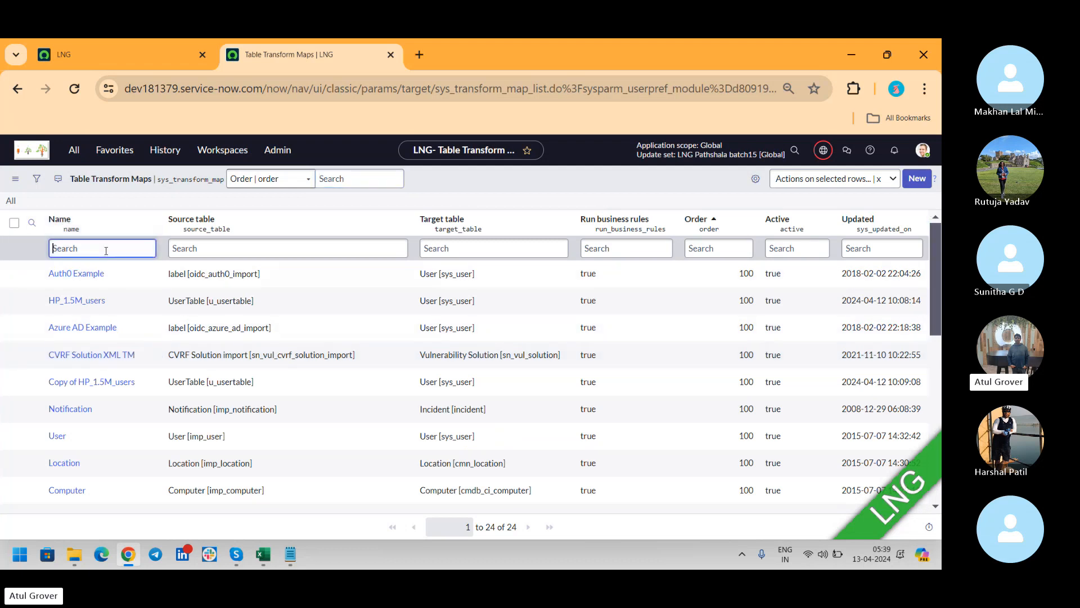
type("LNg")
key("Return")
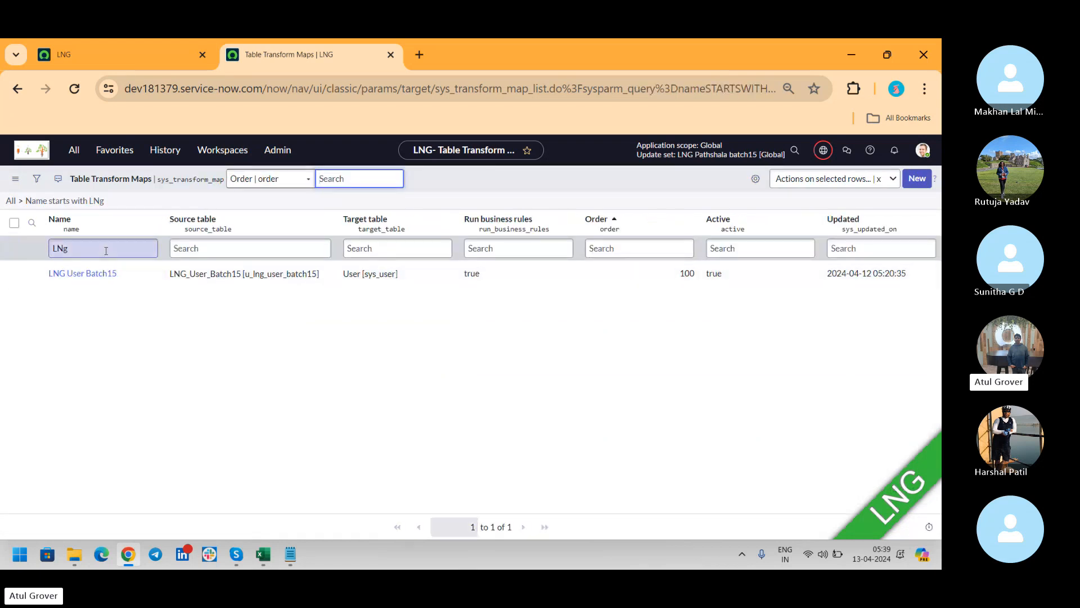
left_click(83, 274)
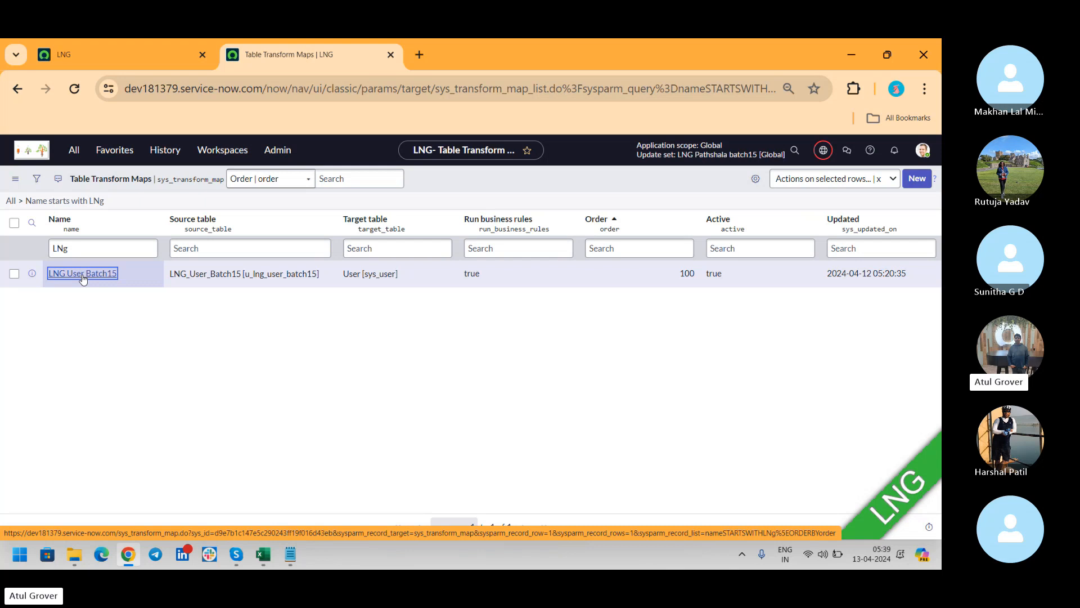
left_click(83, 274)
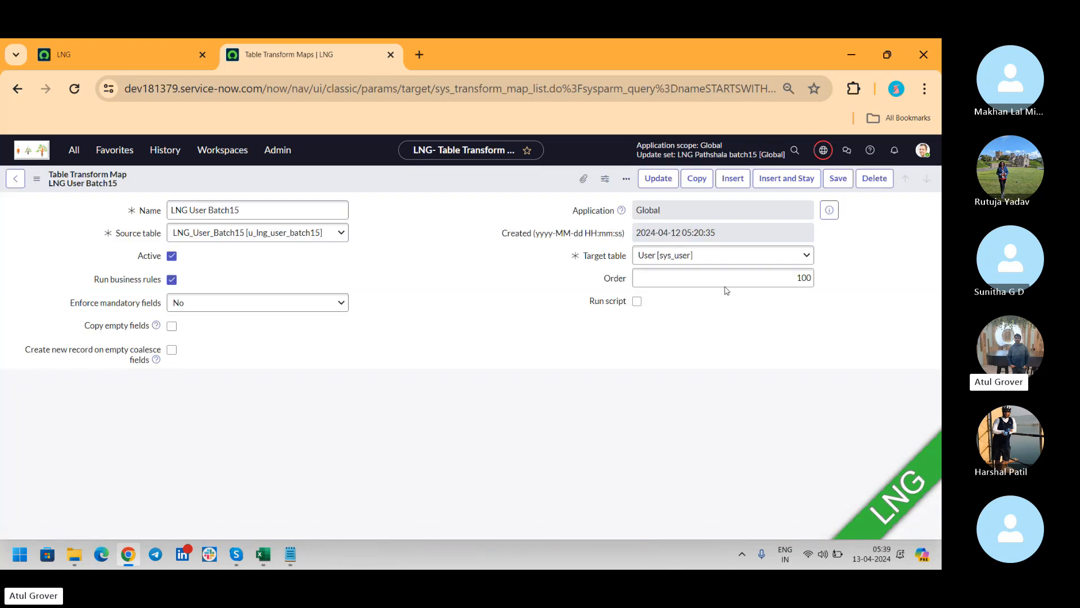
Show technical field names and load the LNG User Batch15 map's related lists.
double_click(934, 231)
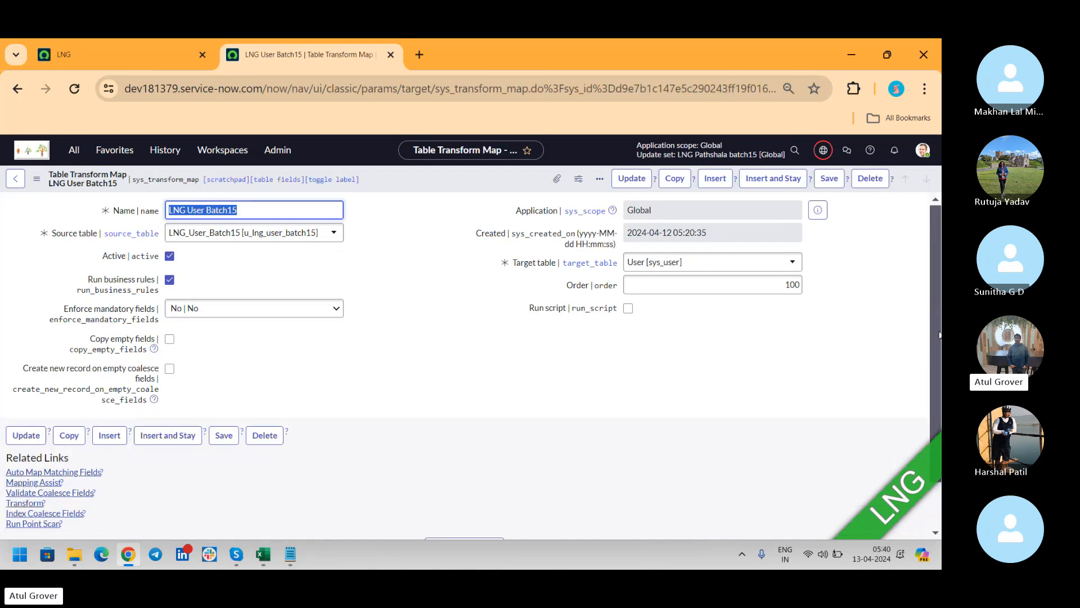
scroll(933, 256, "down", 1)
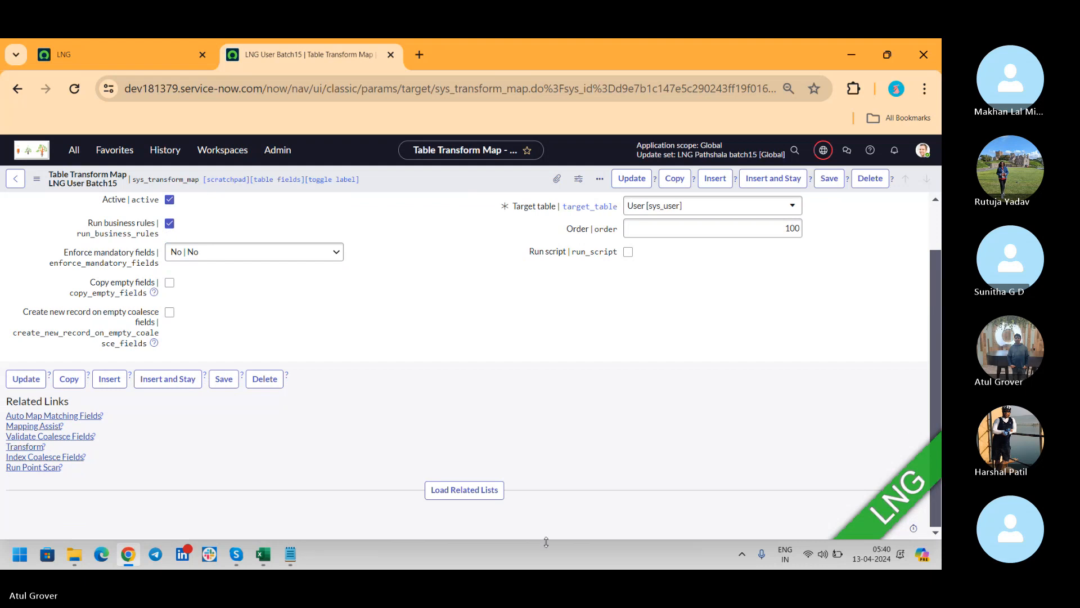
left_click(448, 499)
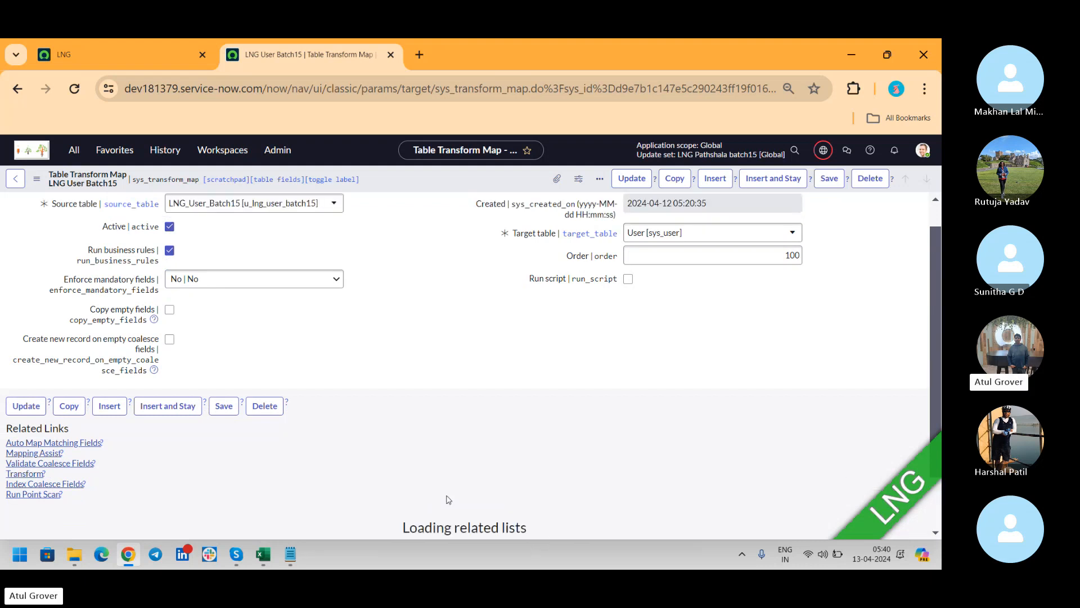
Check in on the Skype call twice, returning each time to the transform map.
key("alt+Tab")
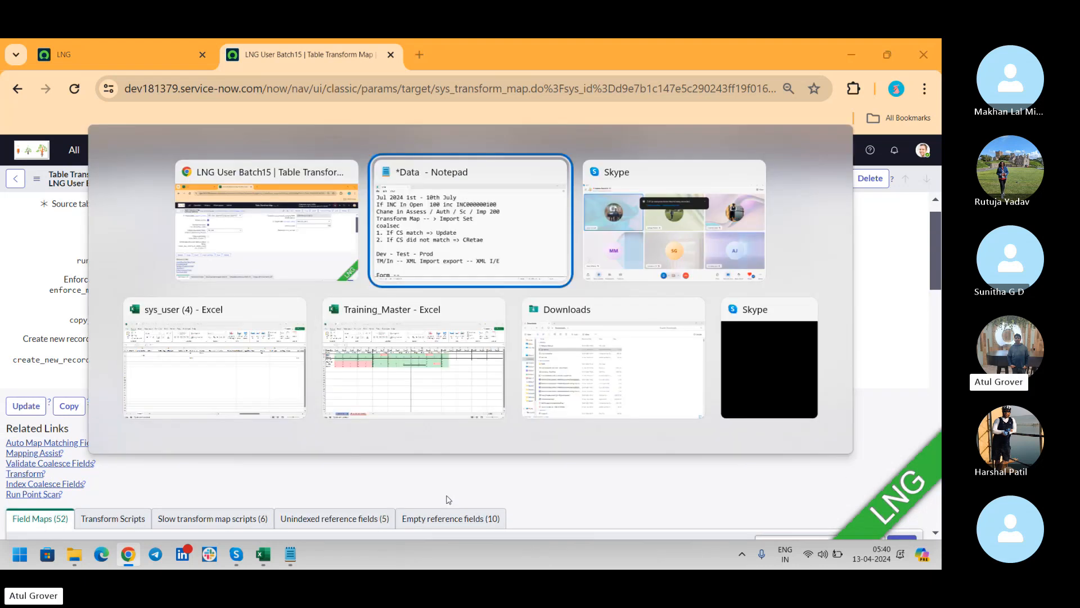
key("alt+Tab")
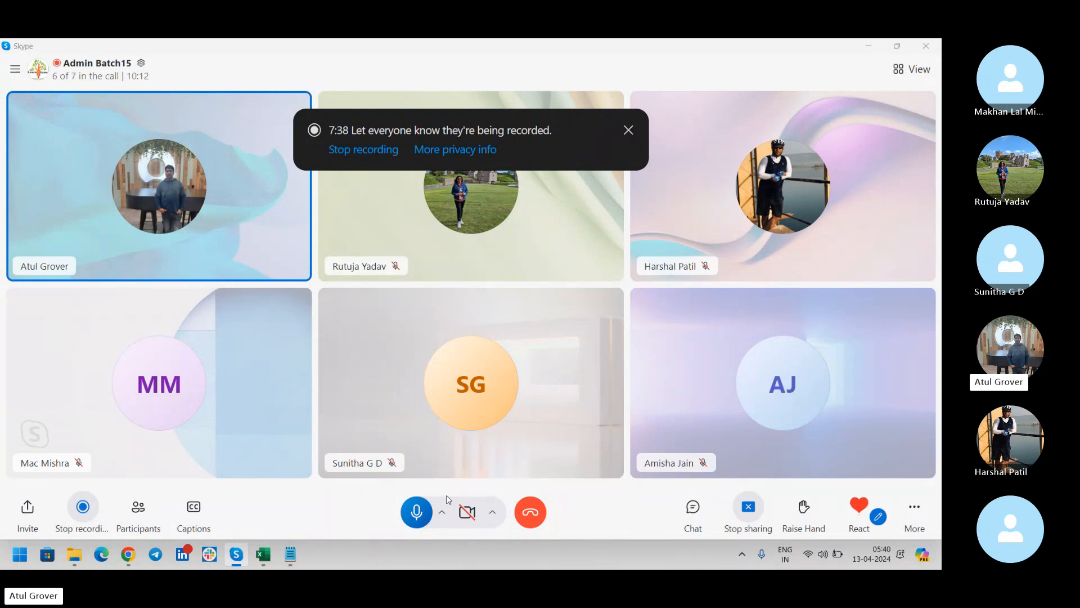
key("alt+Tab")
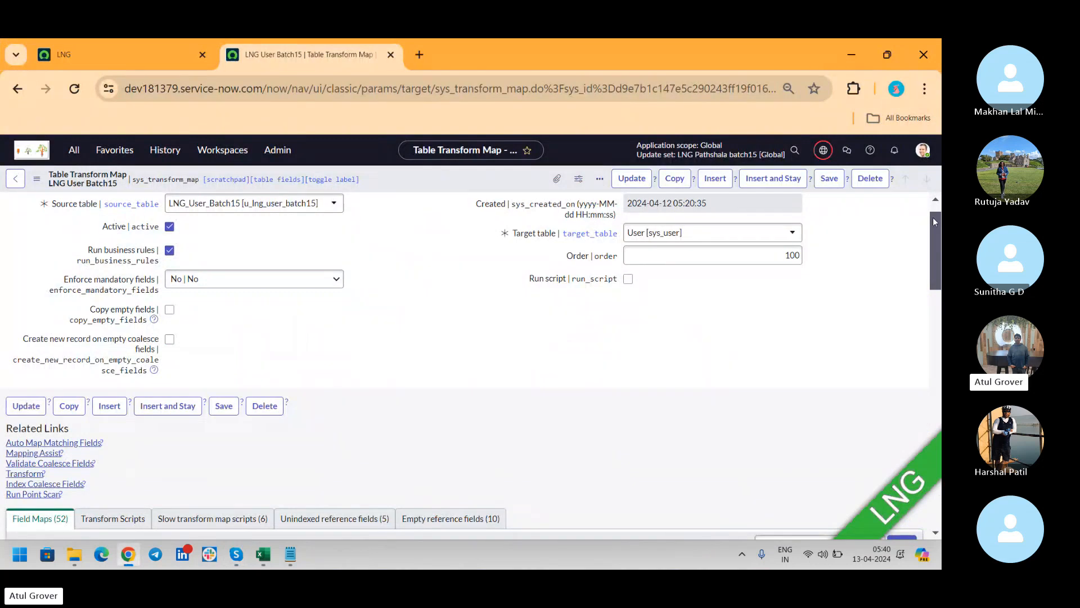
left_click_drag(933, 217, 931, 285)
key("alt+Tab")
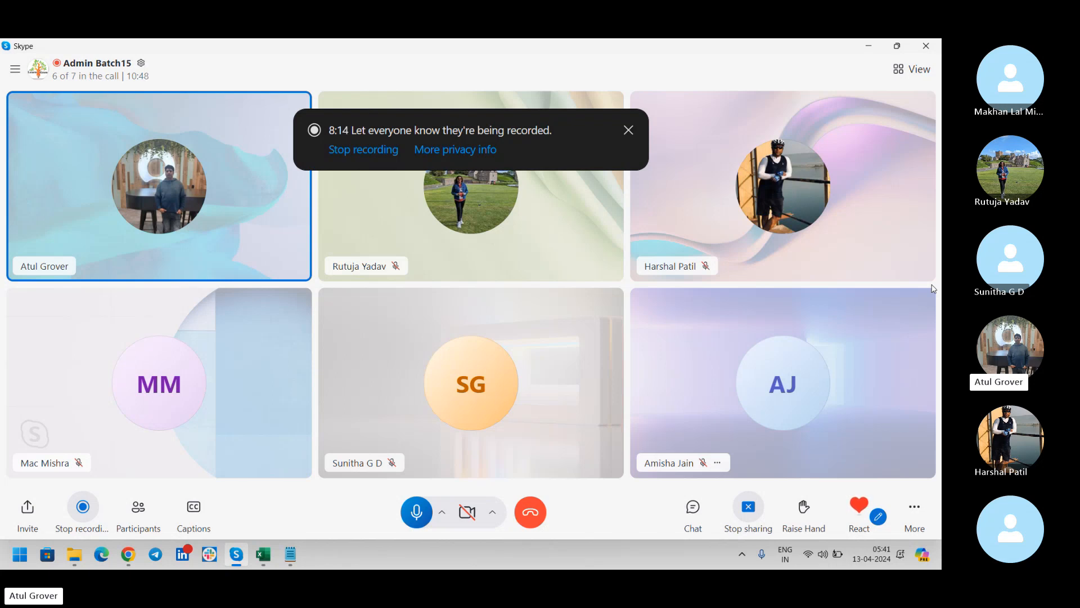
key("alt+Tab")
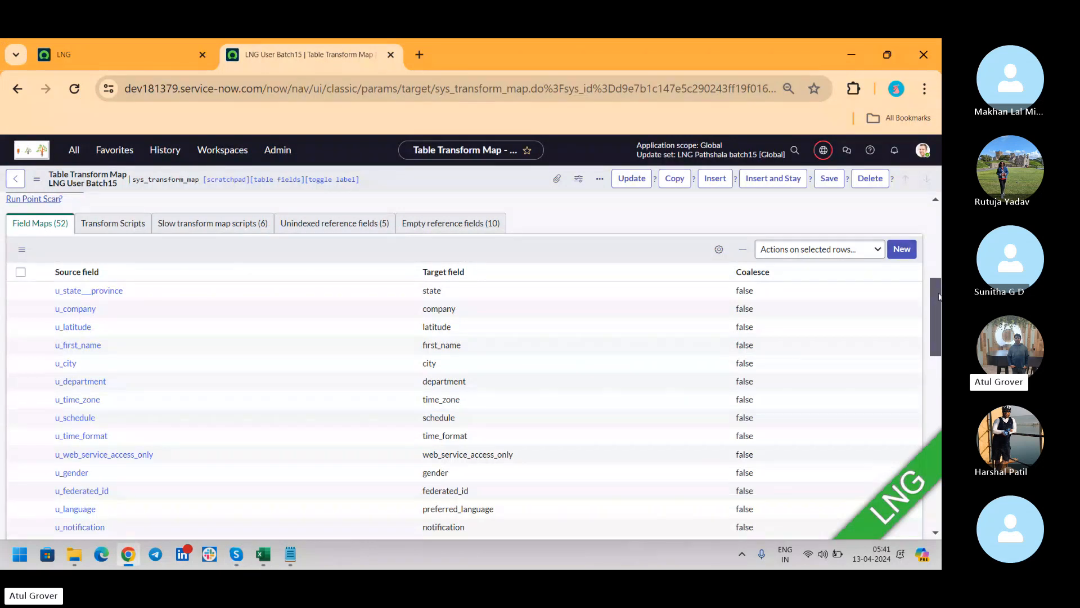
Sort the 52 field maps ascending by Source field, then bring Skype forward.
left_click_drag(938, 296, 931, 387)
key("Home")
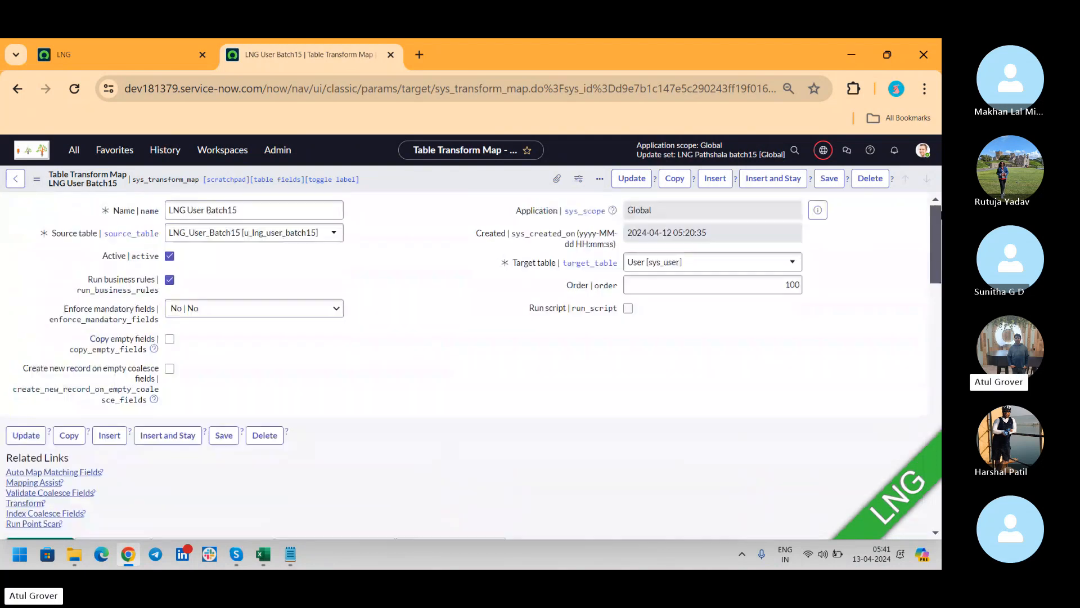
left_click_drag(930, 214, 930, 273)
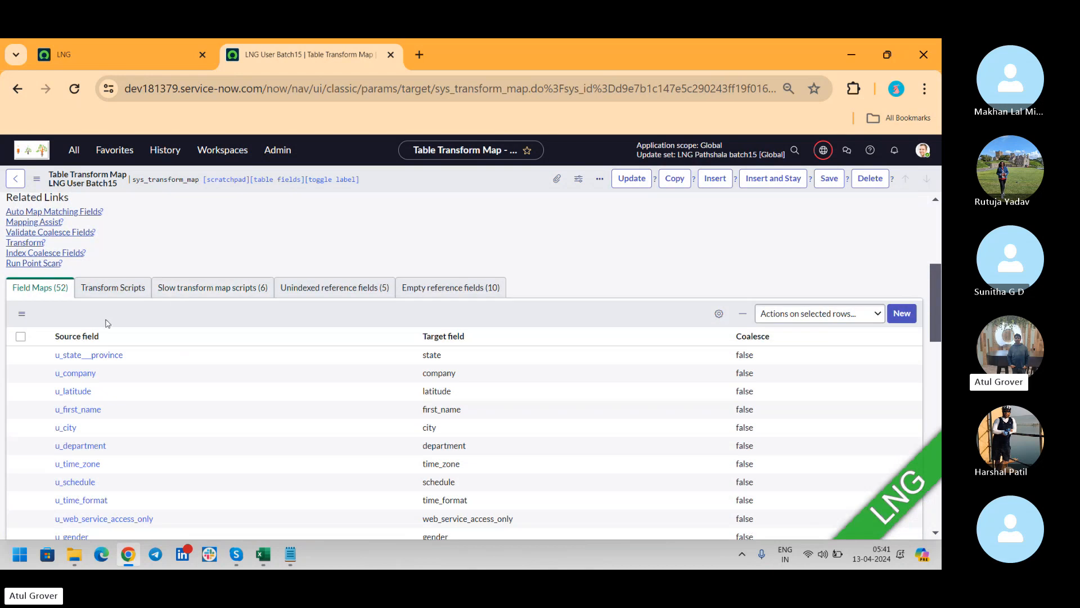
left_click(83, 338)
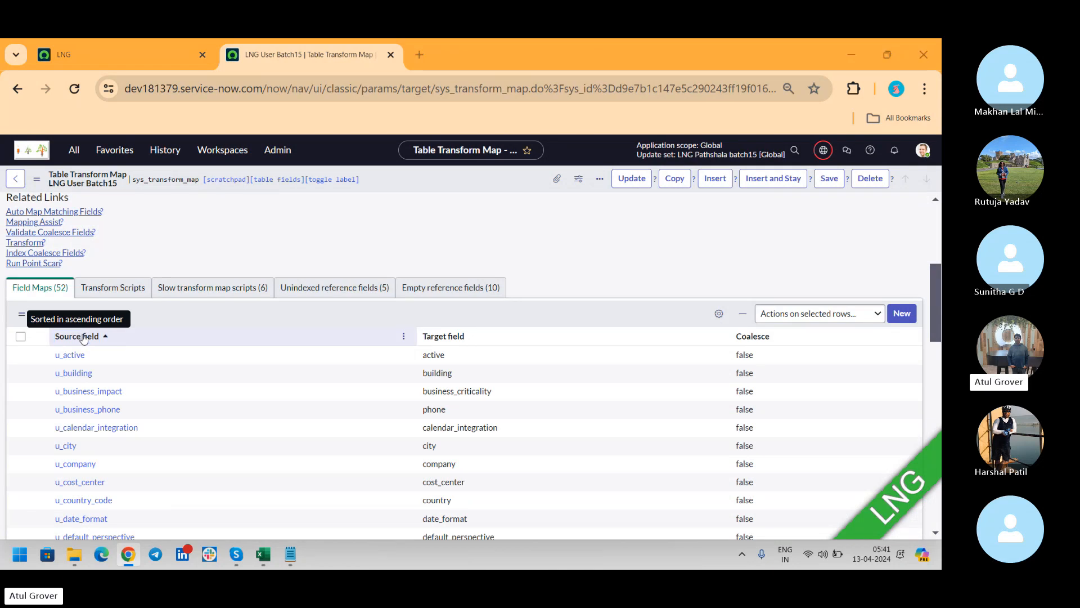
key("alt+Tab")
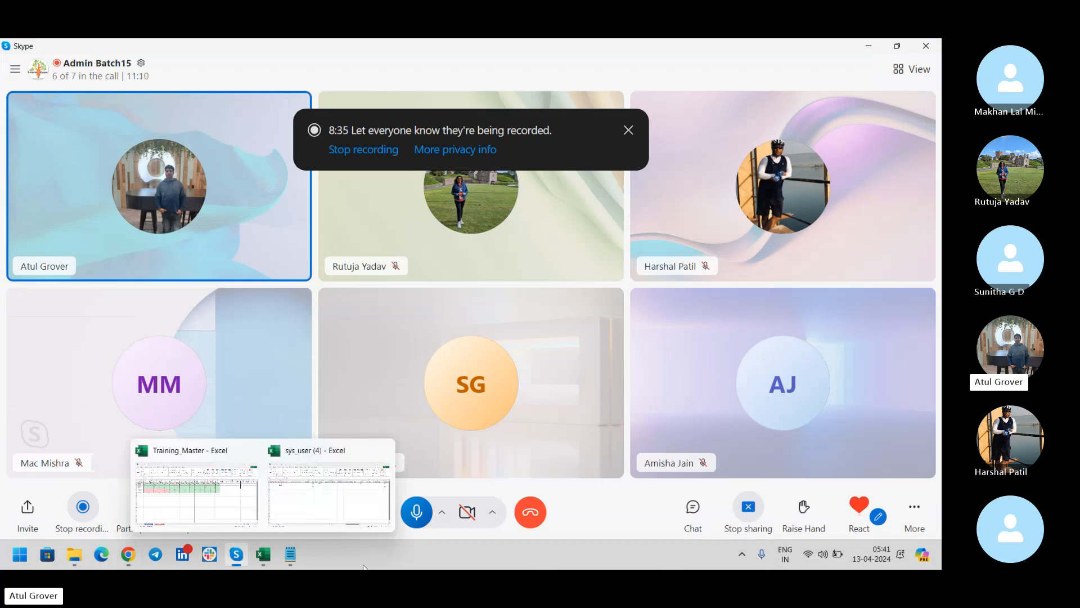
Mute and unmute the Skype microphone, then return to the ServiceNow transform map.
left_click(417, 516)
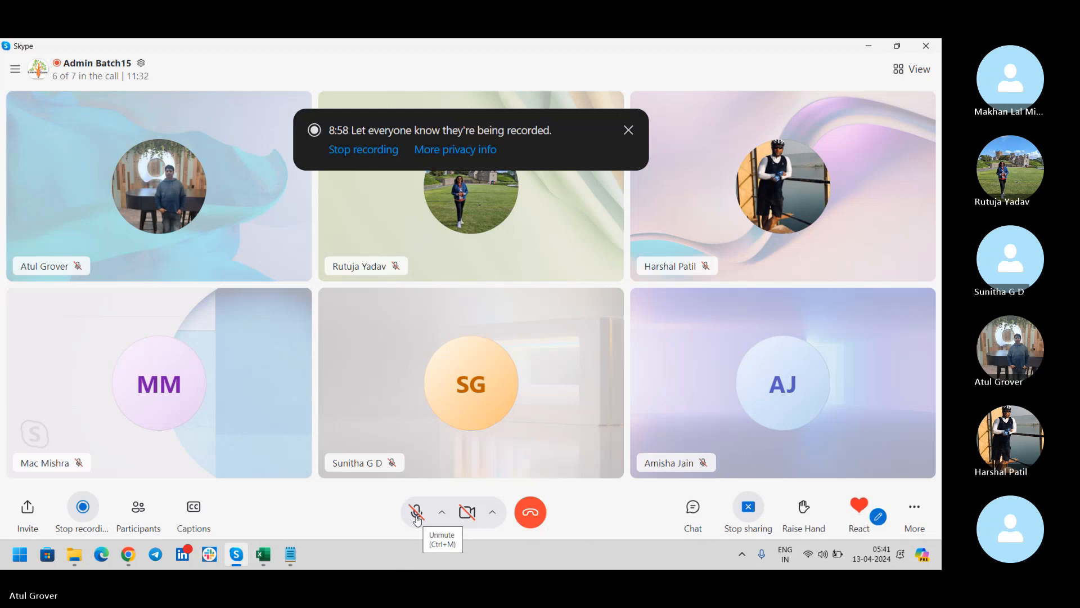
left_click(417, 513)
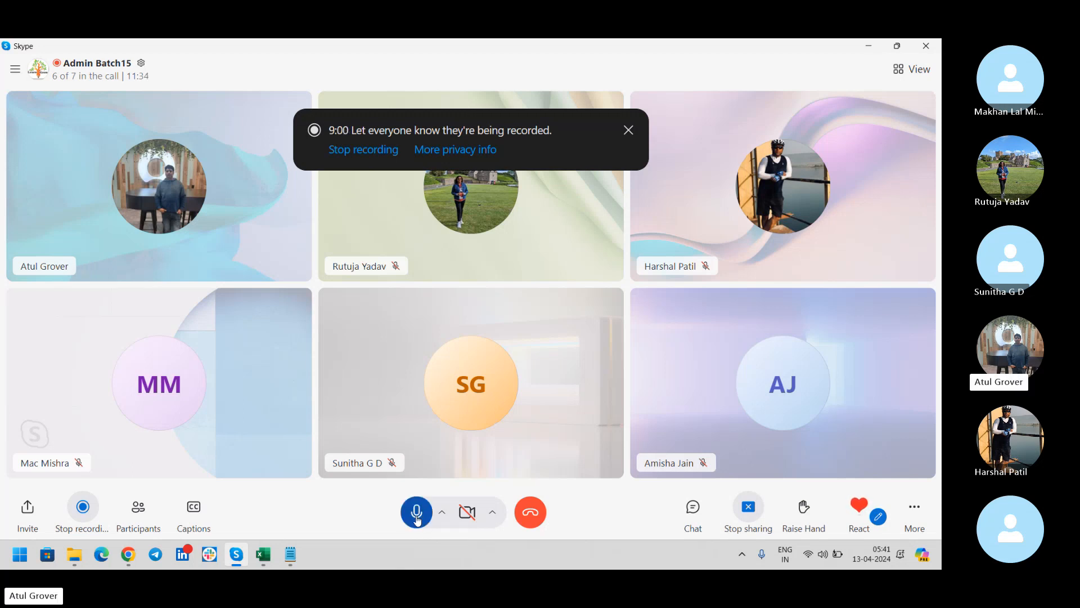
key("alt+Tab")
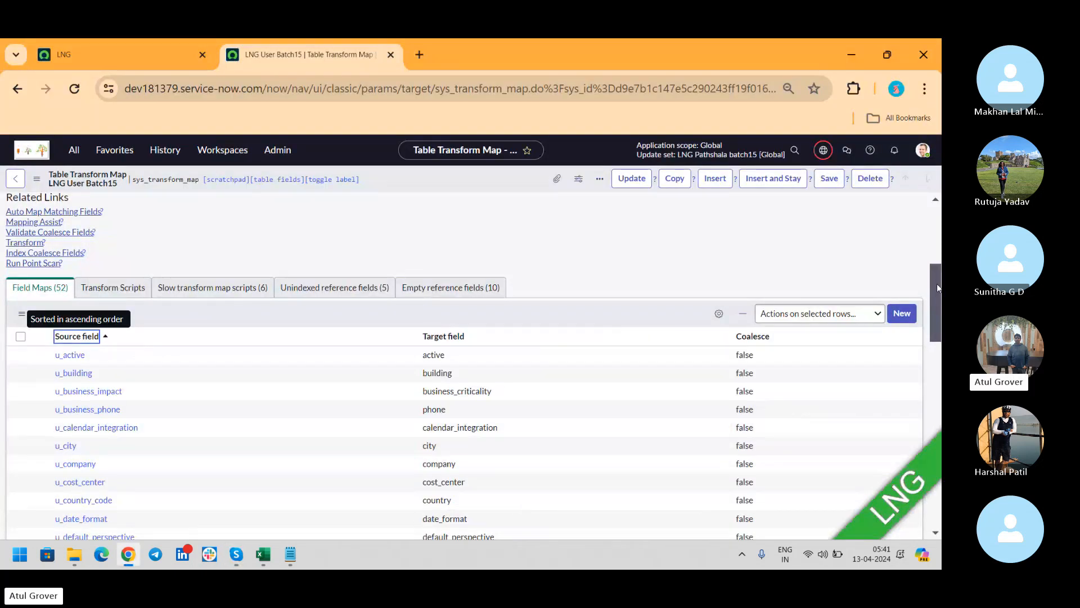
Open the u_user_id field map, tick Coalesce for user_name, and save it.
left_click_drag(937, 284, 935, 475)
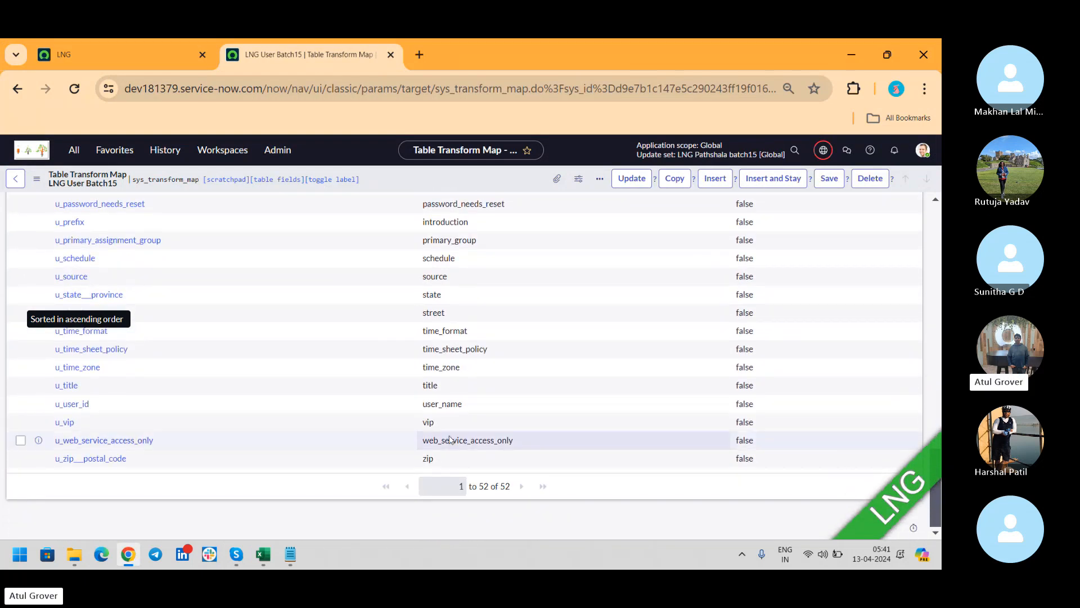
left_click(81, 406)
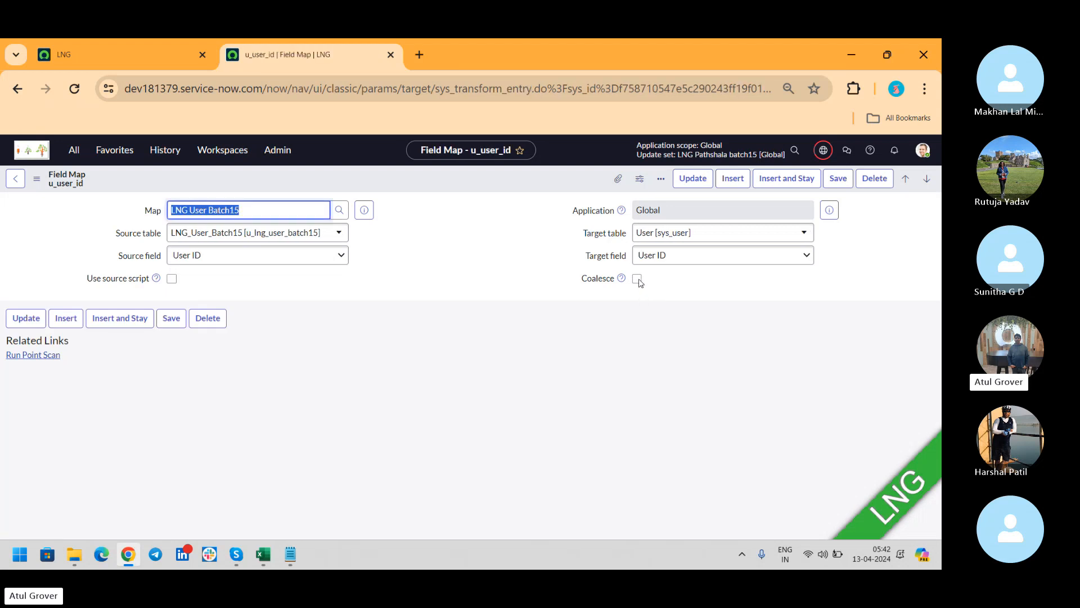
double_click(639, 281)
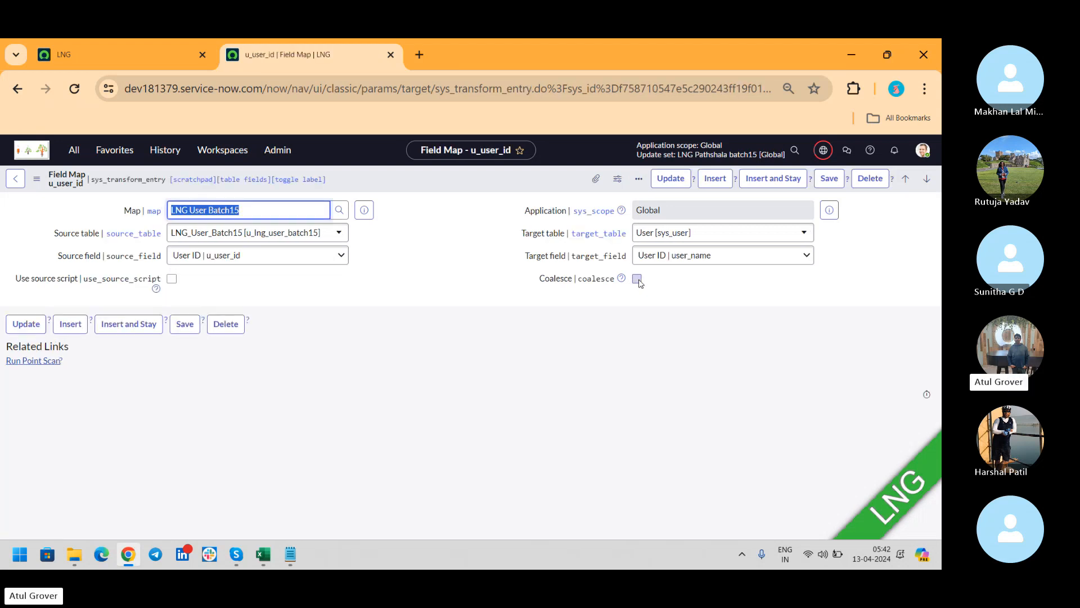
left_click(638, 279)
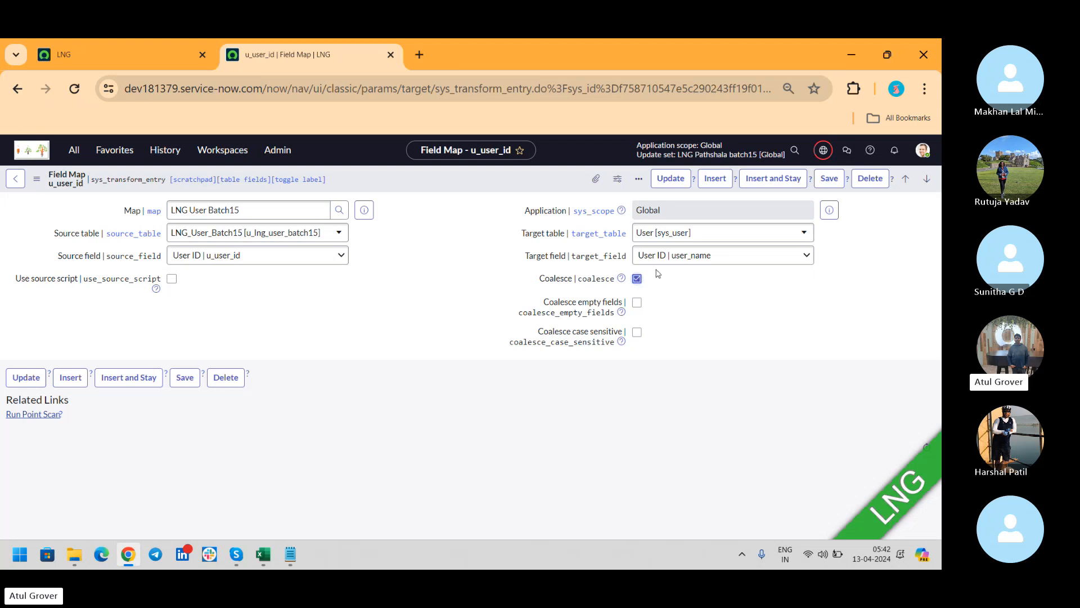
left_click(830, 179)
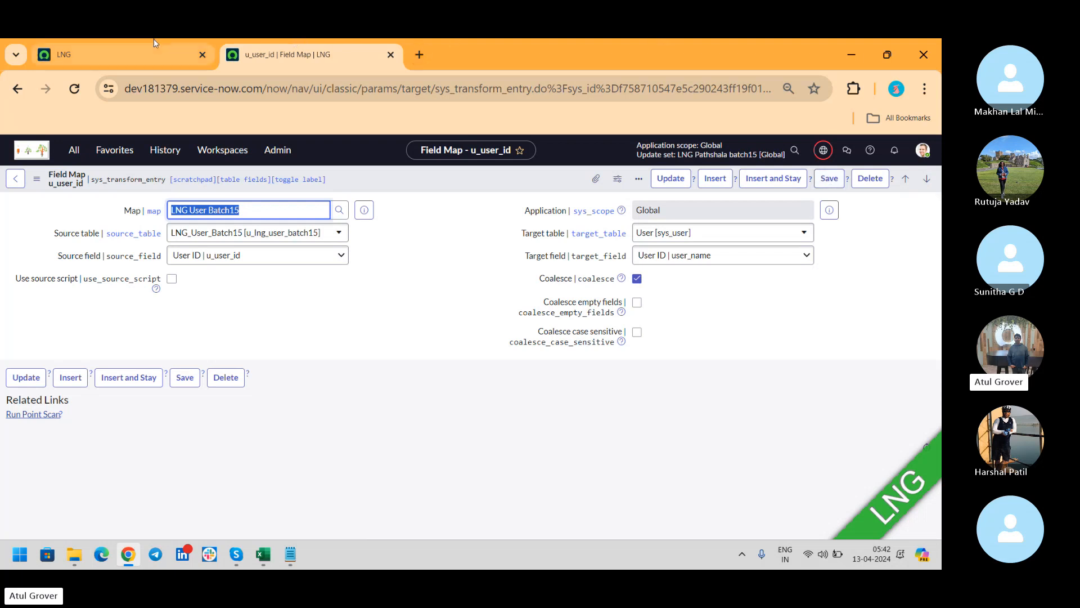
left_click(138, 49)
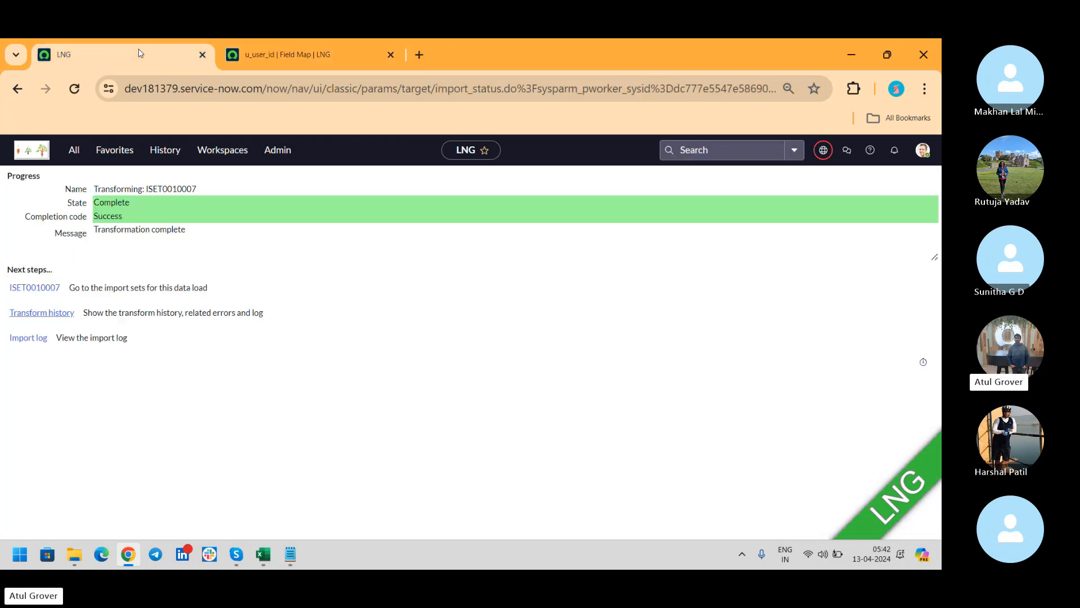
Load sys_user (4).xlsx into the LNG_User_Batch15 import set via Load Data.
left_click(273, 56)
left_click(76, 151)
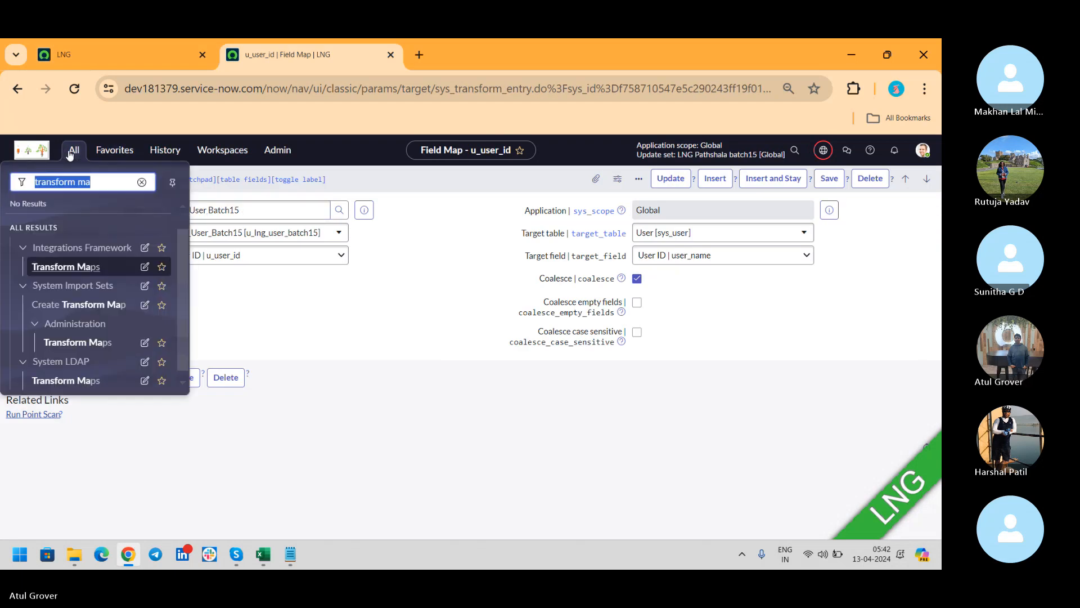
type("load da")
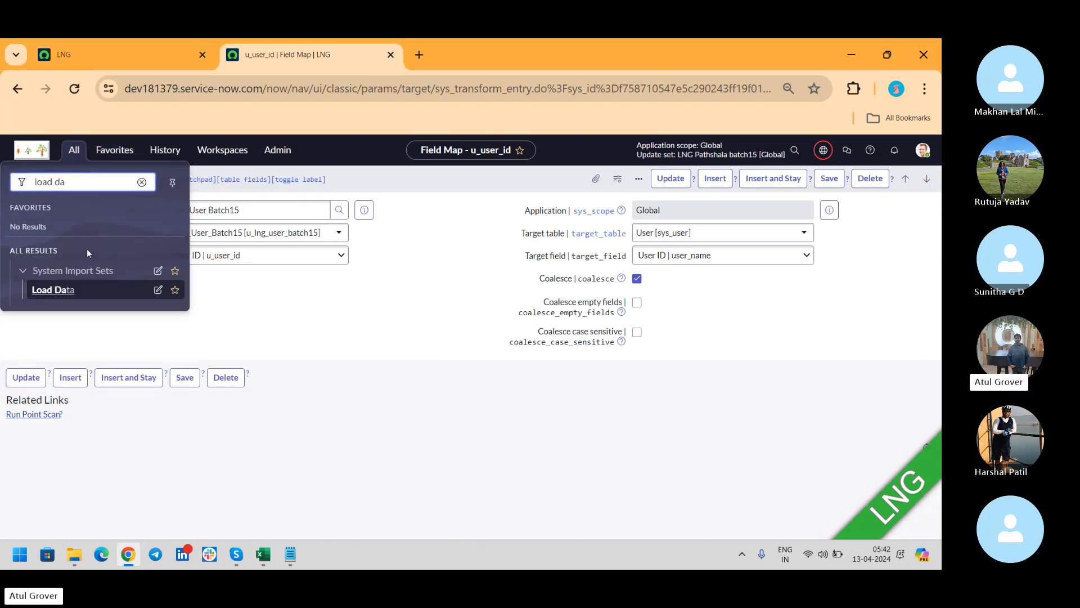
left_click(69, 289)
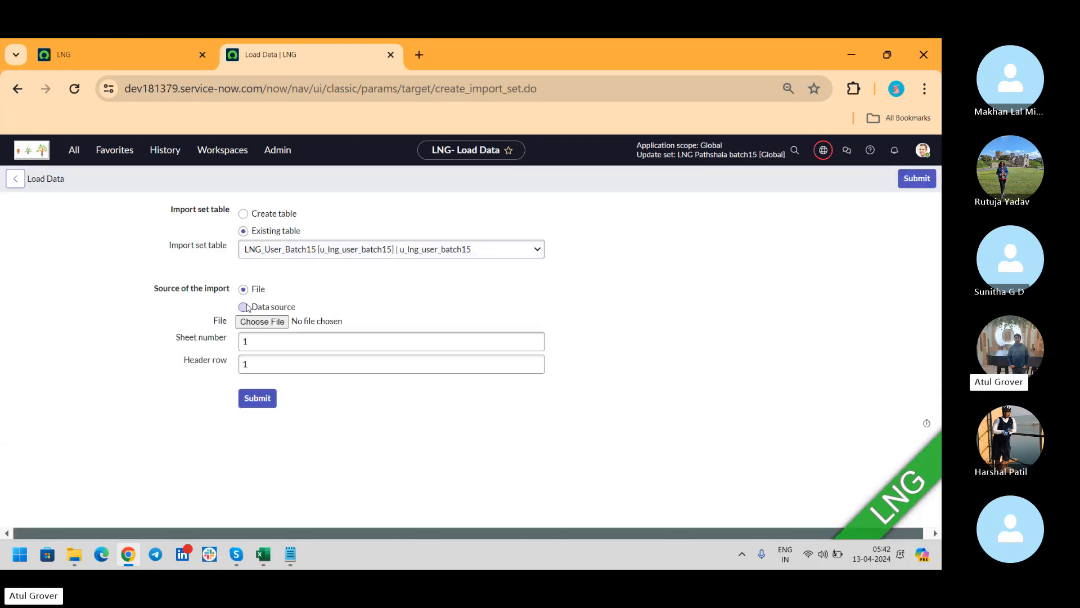
left_click(268, 322)
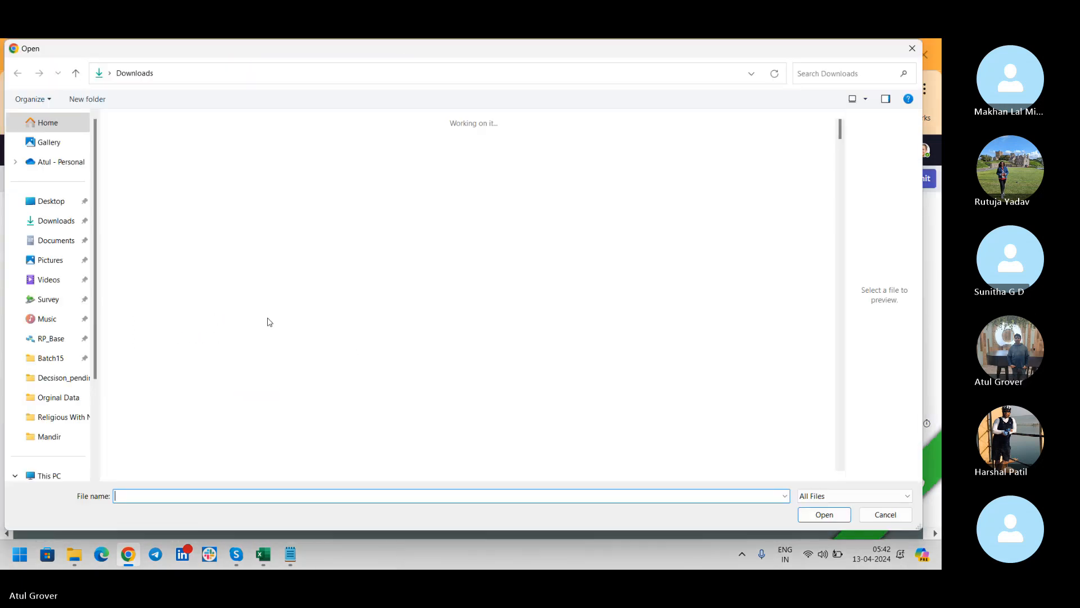
left_click(128, 179)
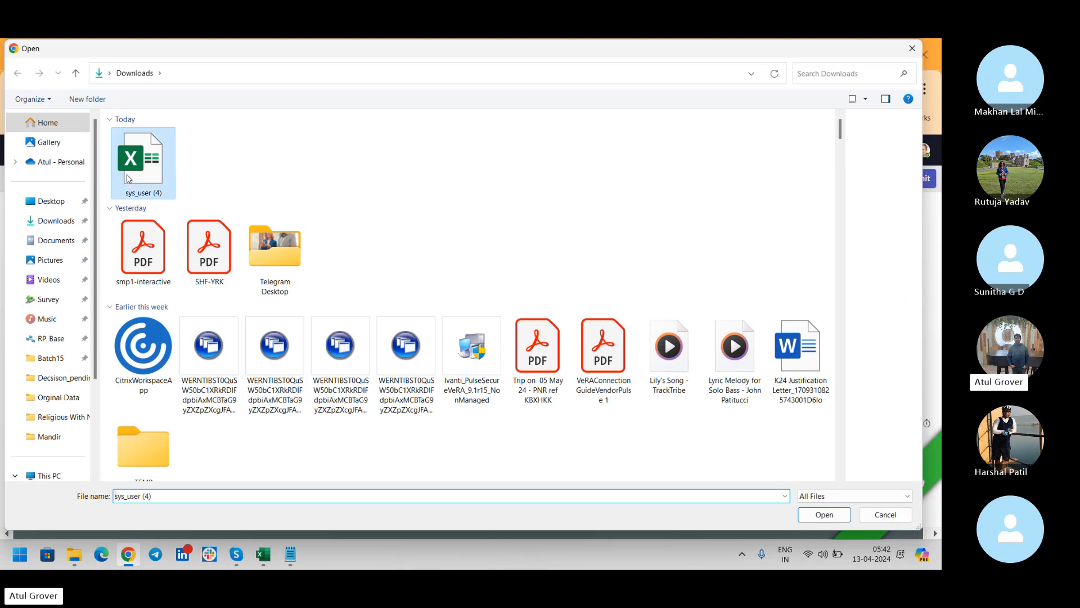
left_click(835, 515)
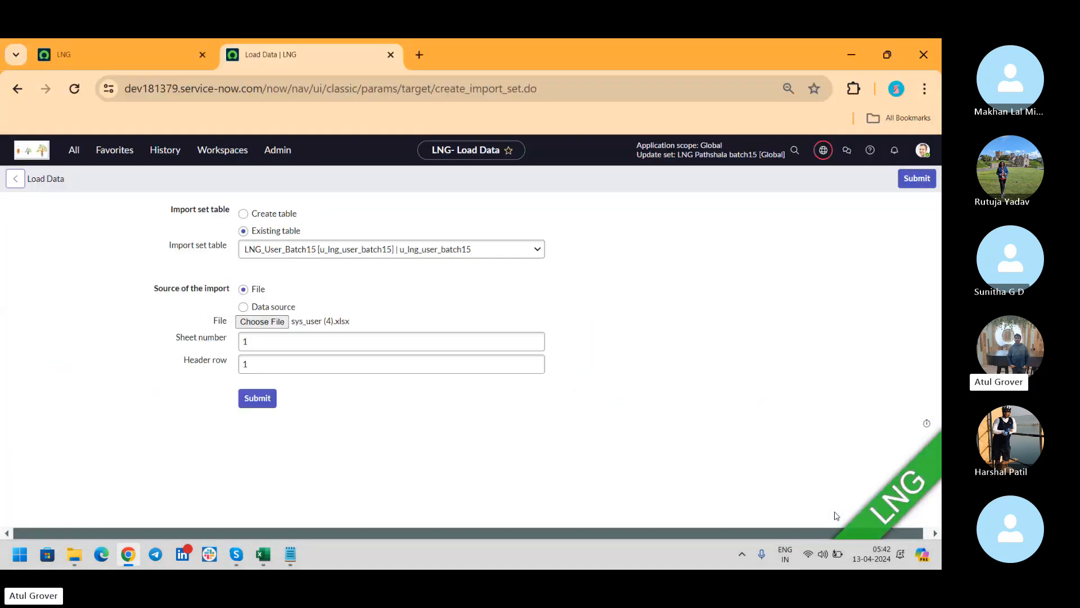
left_click(256, 400)
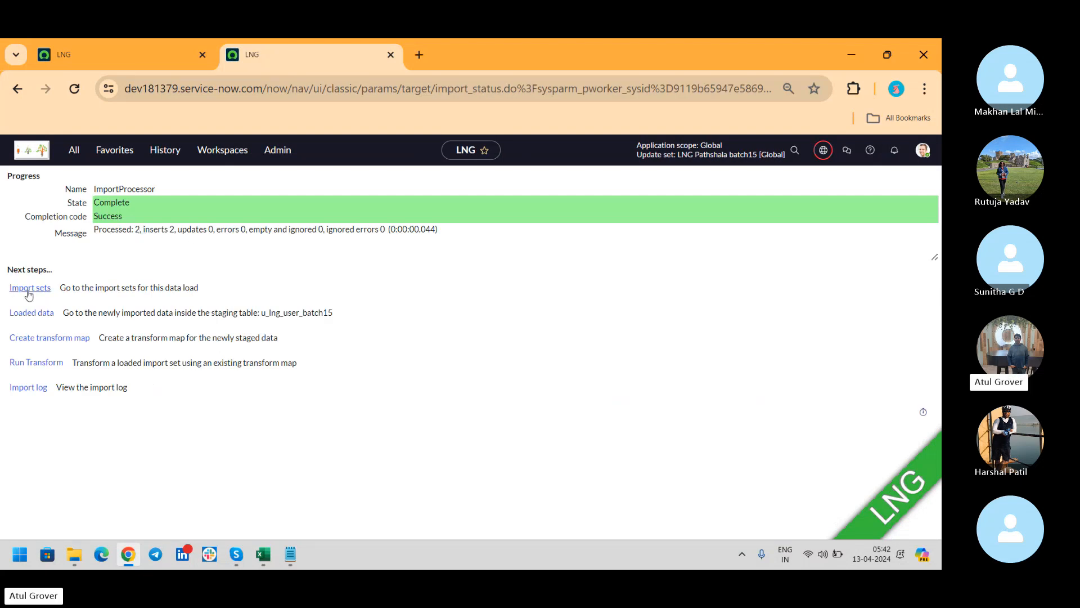
Run the LNG User Batch15 transform on the loaded set and open its transform history.
left_click(37, 364)
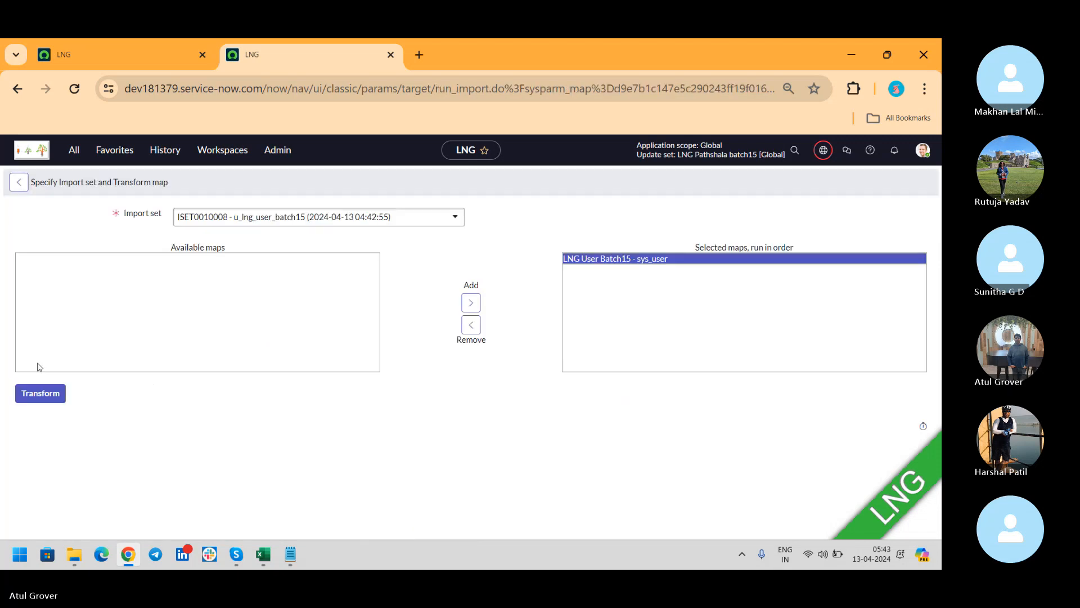
left_click(45, 397)
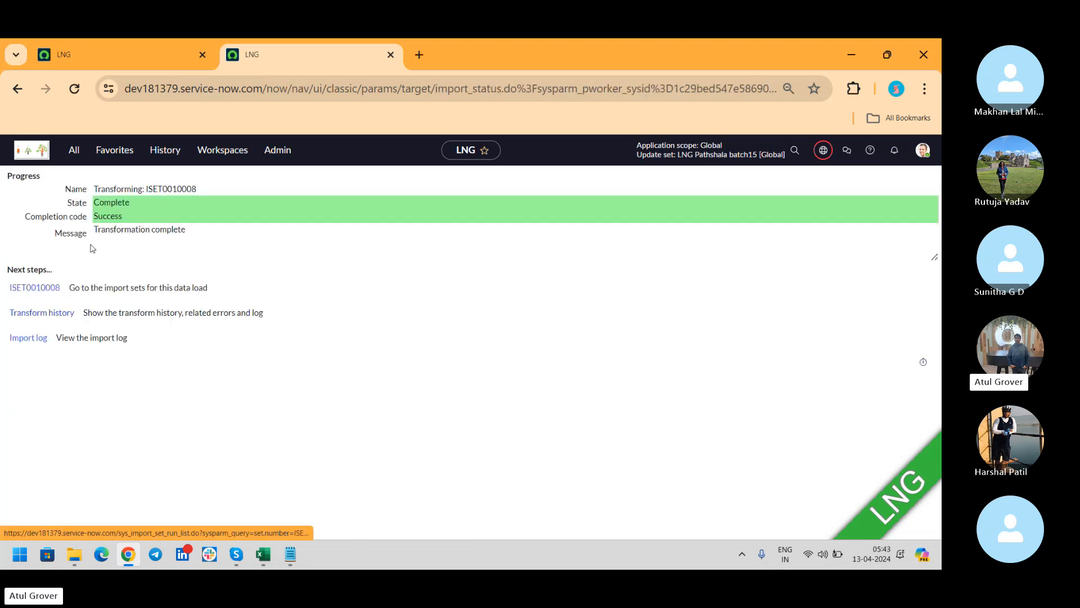
left_click(50, 318, "ctrl")
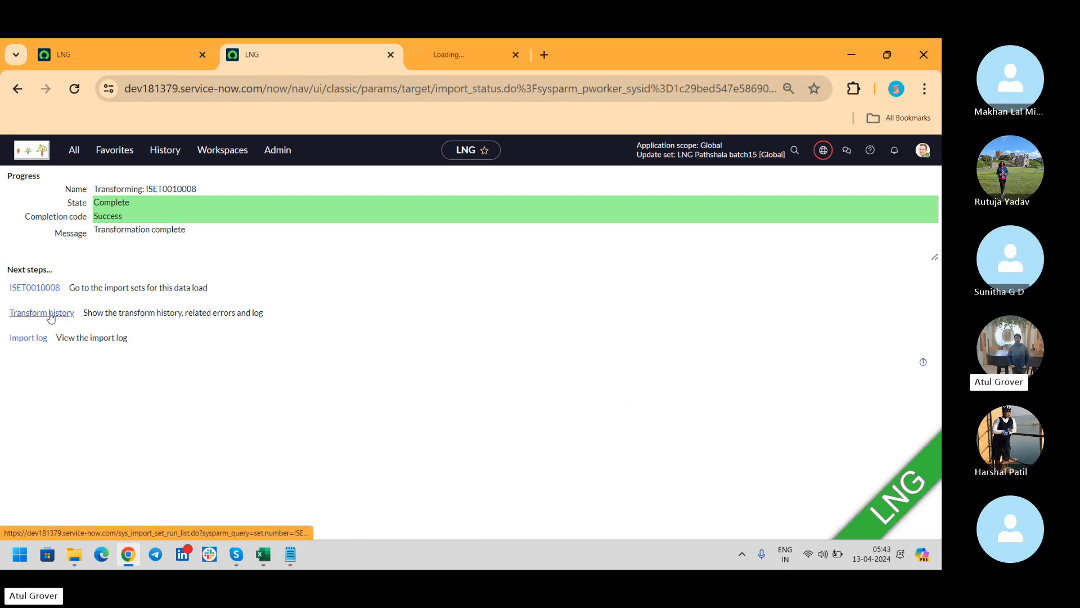
left_click(459, 57)
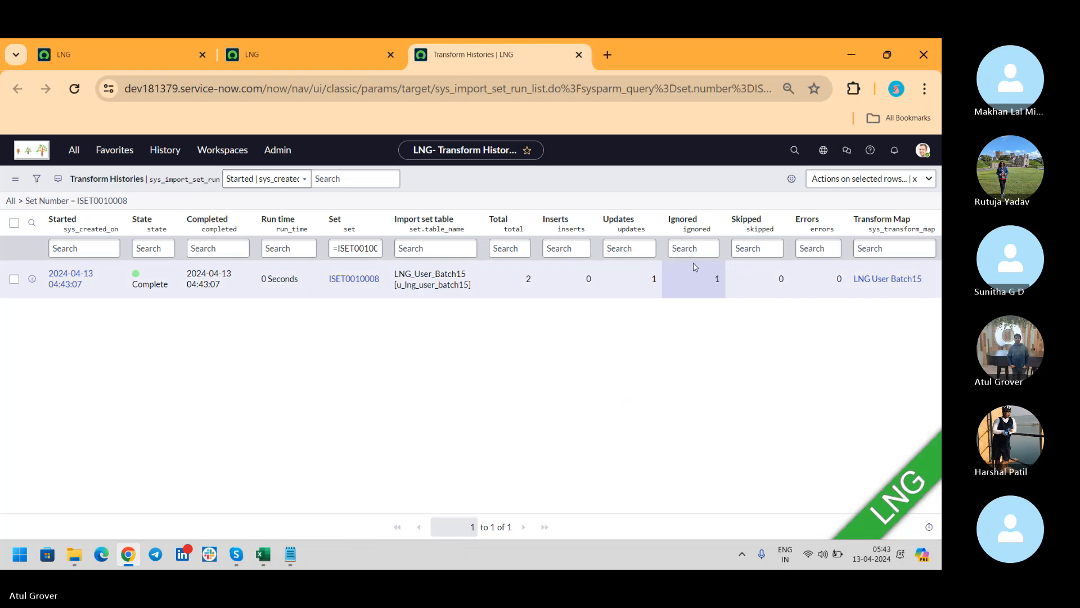
Note the 1 update and 1 ignored, then open TH0001007 and load its related lists.
left_click(649, 286)
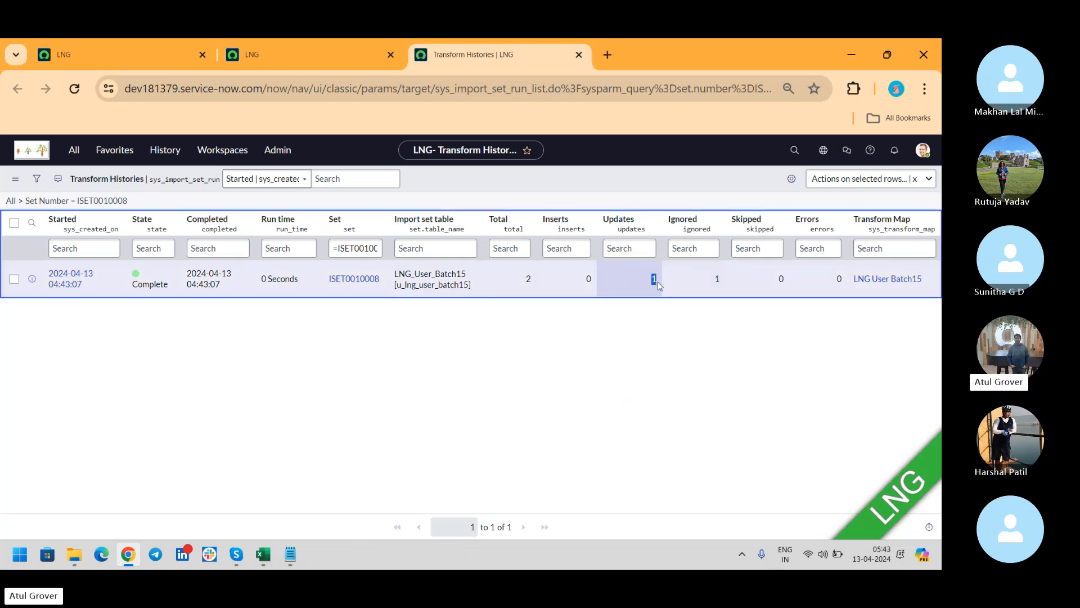
double_click(710, 280)
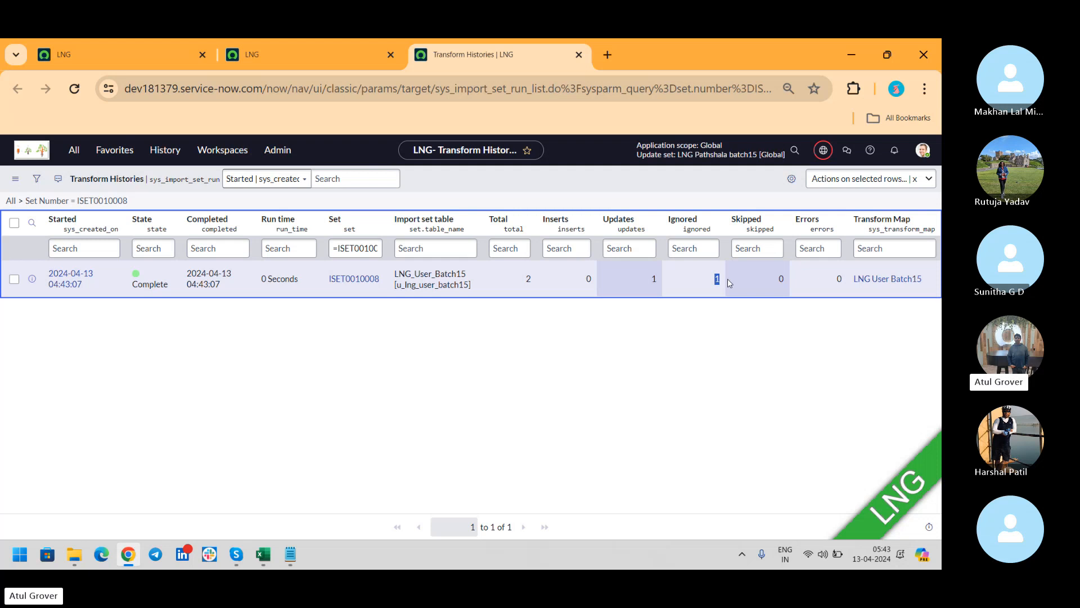
left_click(69, 275)
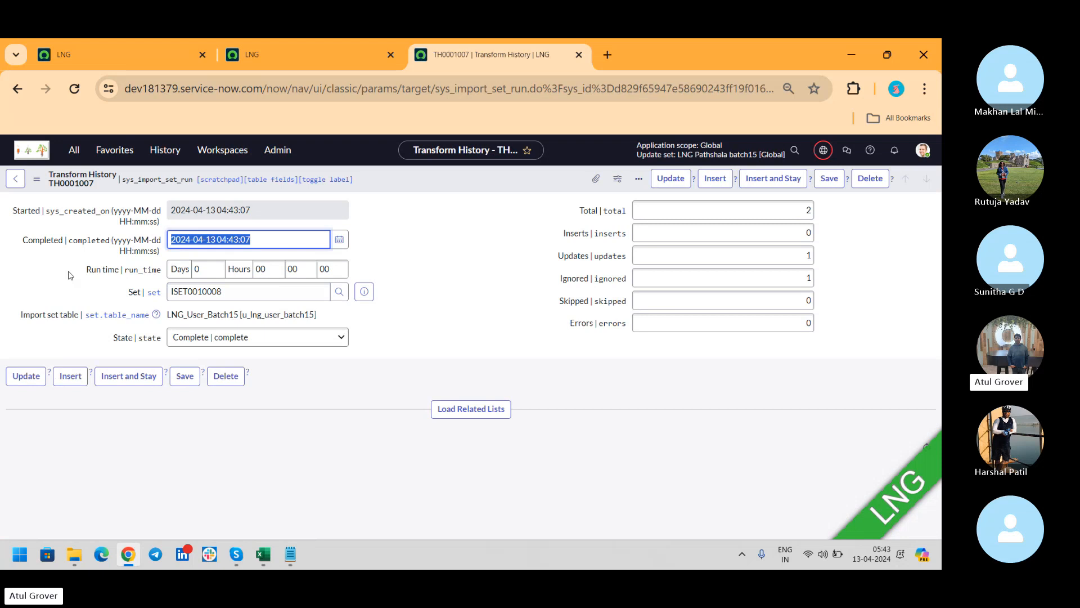
left_click(442, 410)
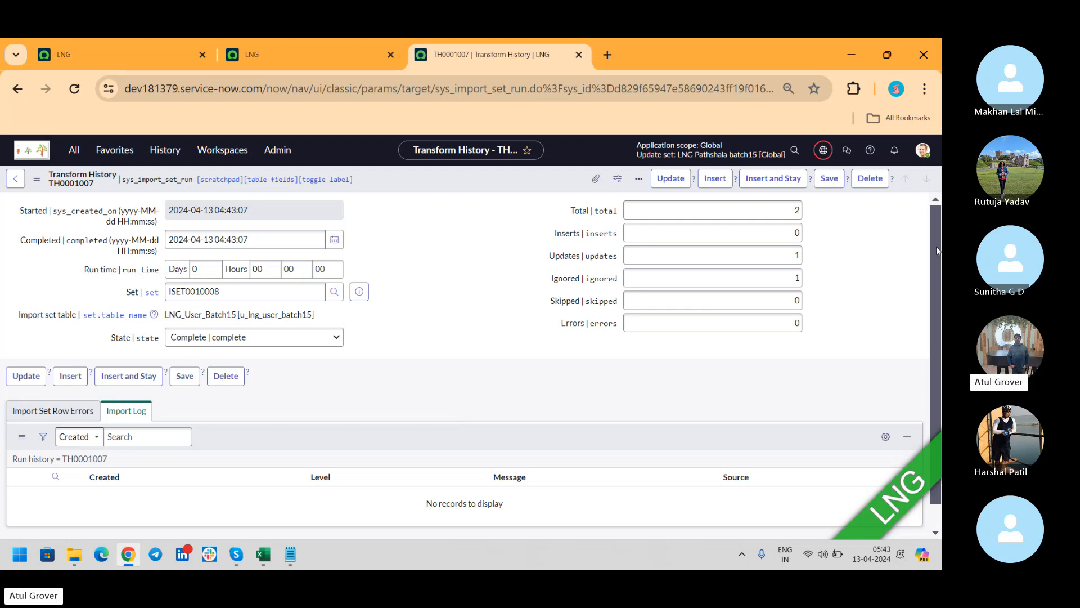
Confirm the Import Set Row Errors tab is empty, then return to the Skype call.
scroll(937, 245, "down", 1)
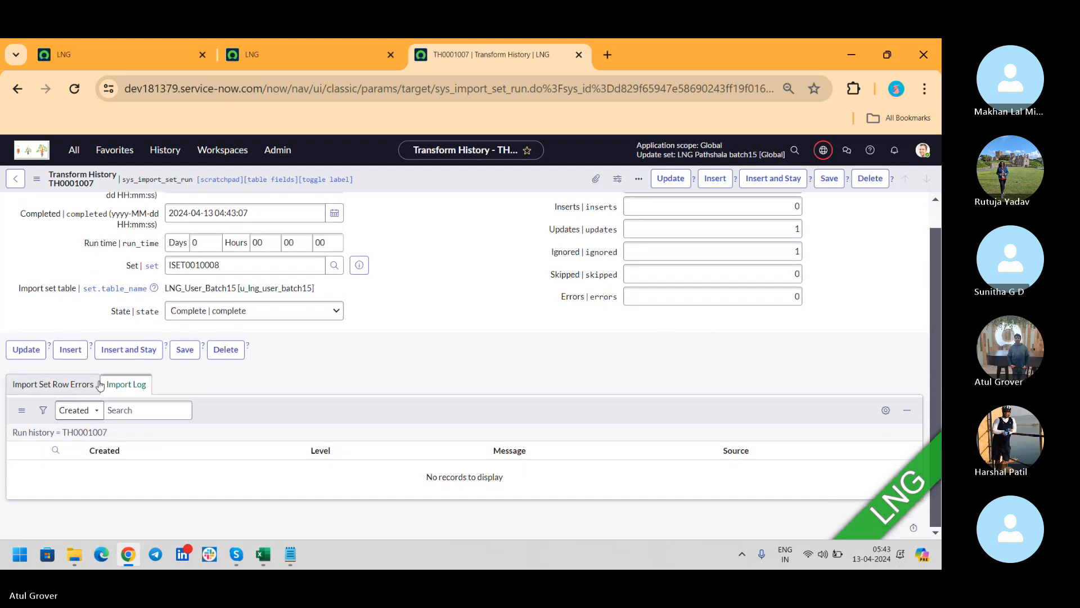
left_click(53, 383)
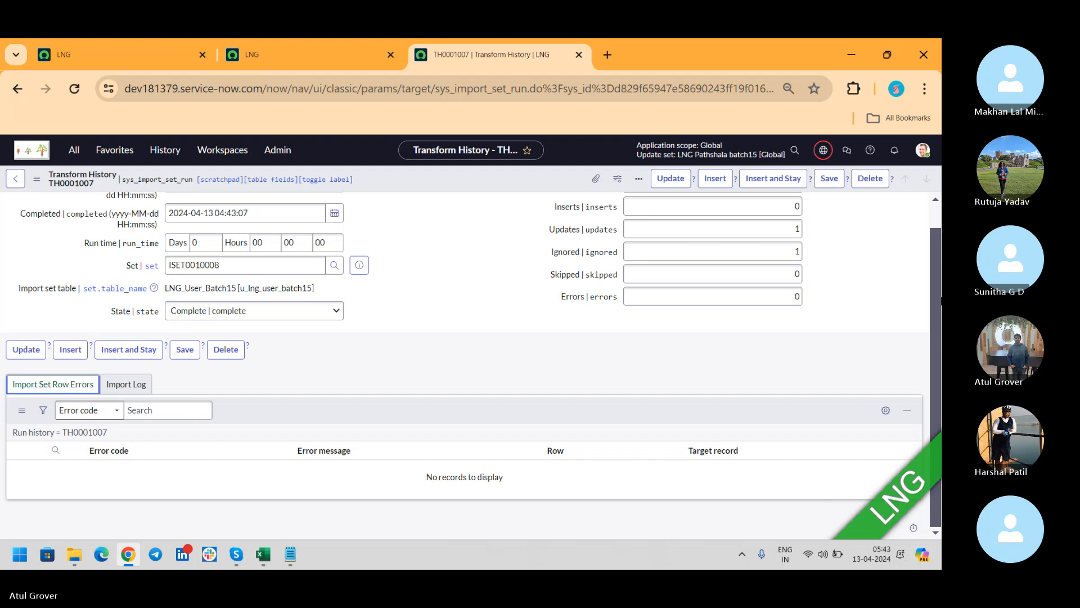
scroll(932, 292, "up", 1)
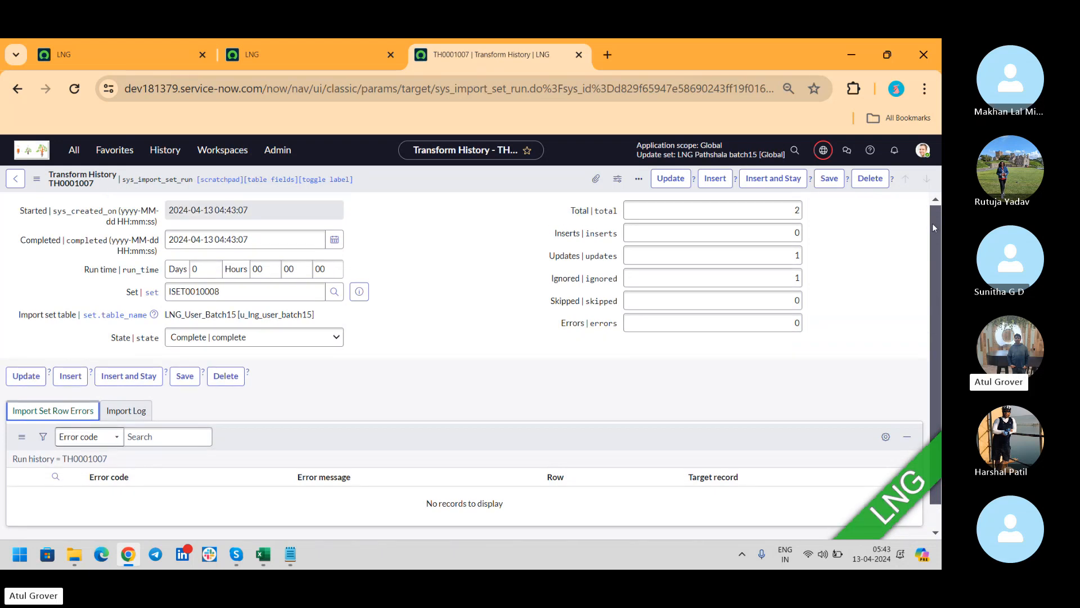
key("alt+Tab")
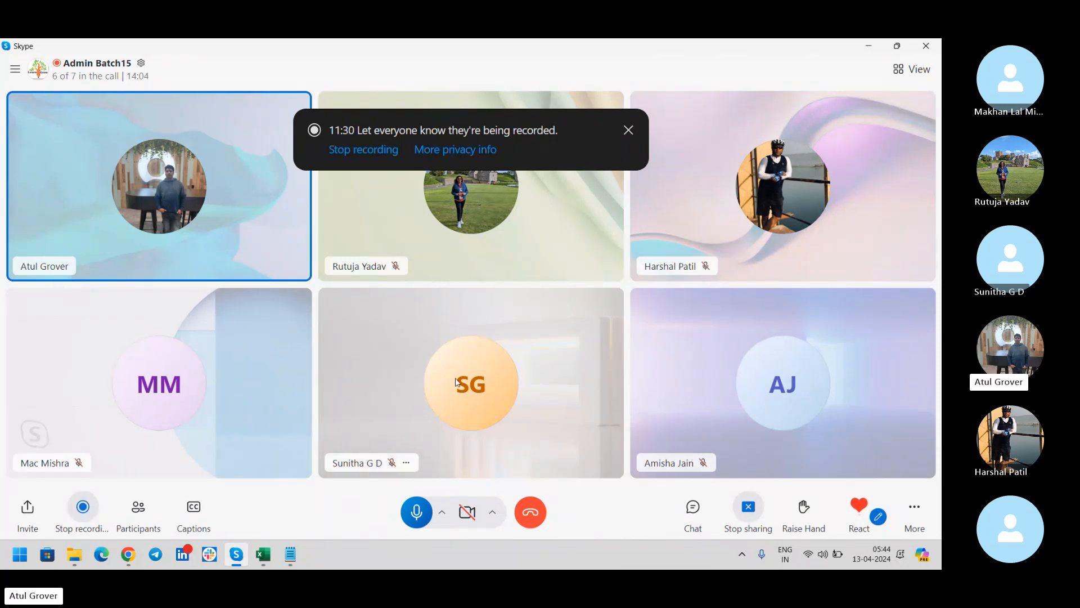
In the sys_user (4) workbook, set the second user's VIP value to TRUE.
left_click(263, 554)
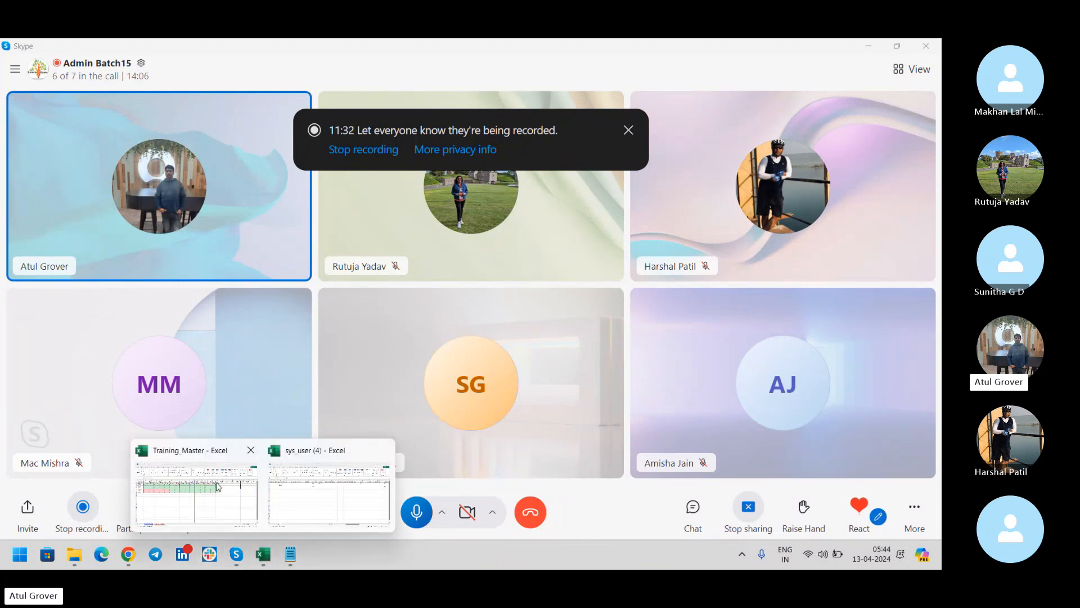
left_click(316, 508)
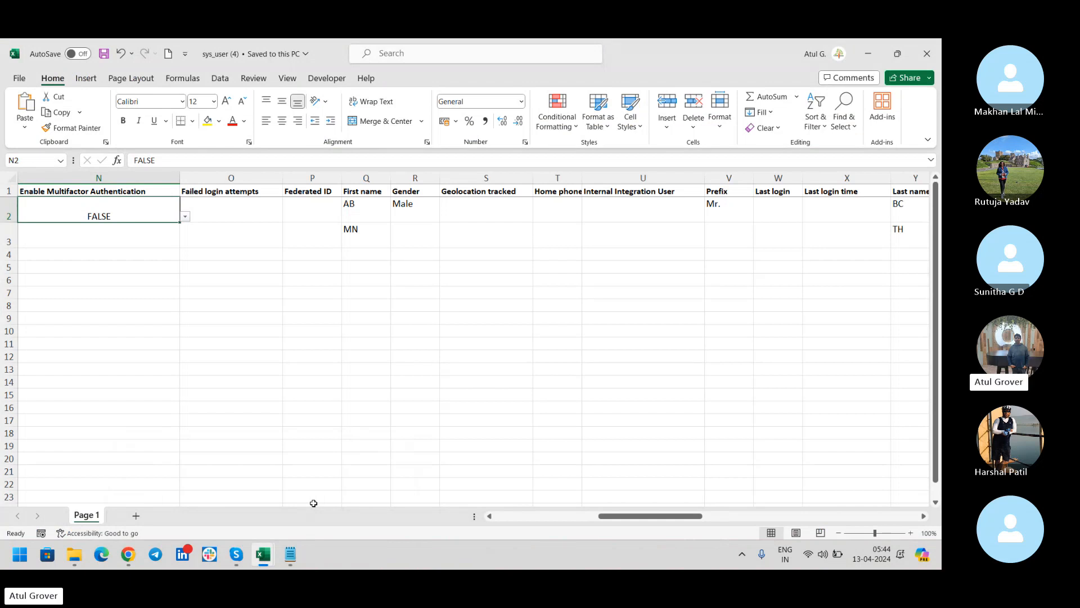
key("Down")
key("Right")
key("Right")
key("Right")
key("Right")
key("Right")
key("Right")
key("Right")
key("Right")
key("Right")
key("Right")
key("Right")
key("Right")
key("Right")
key("Right")
key("Right")
key("Right")
key("Right")
key("Right")
key("Right")
key("Right")
key("Right")
key("Right")
key("Right")
key("Right")
key("Right")
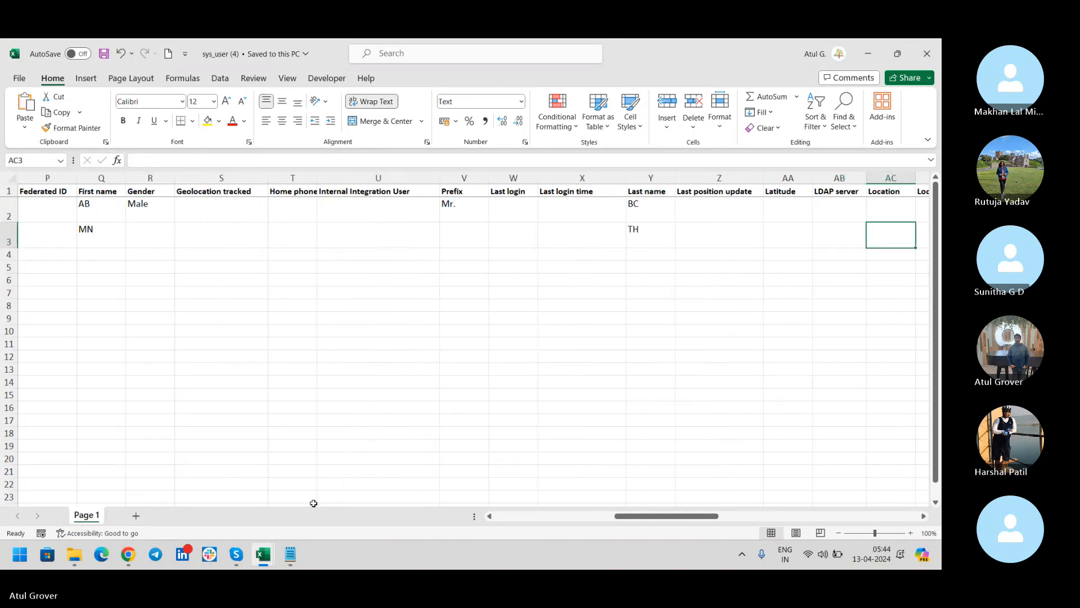
key("Right")
key("Right")
key("Right")
key("Right")
key("Right")
key("Right")
key("Right")
key("Right")
key("Right")
key("Right")
key("Right")
key("Right")
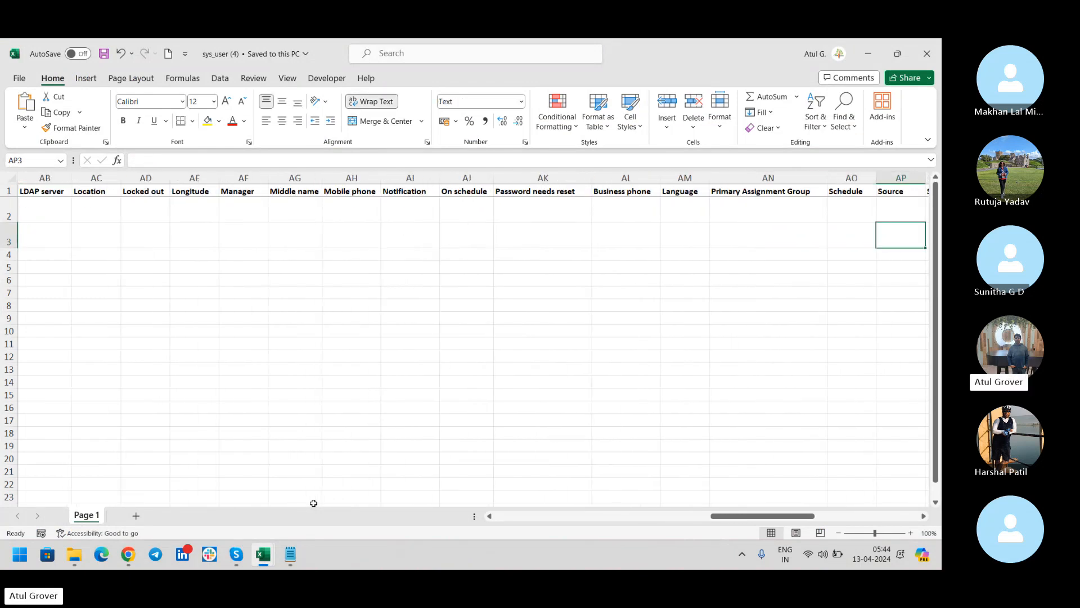
key("Right")
key("Right")
key("Right")
key("Right")
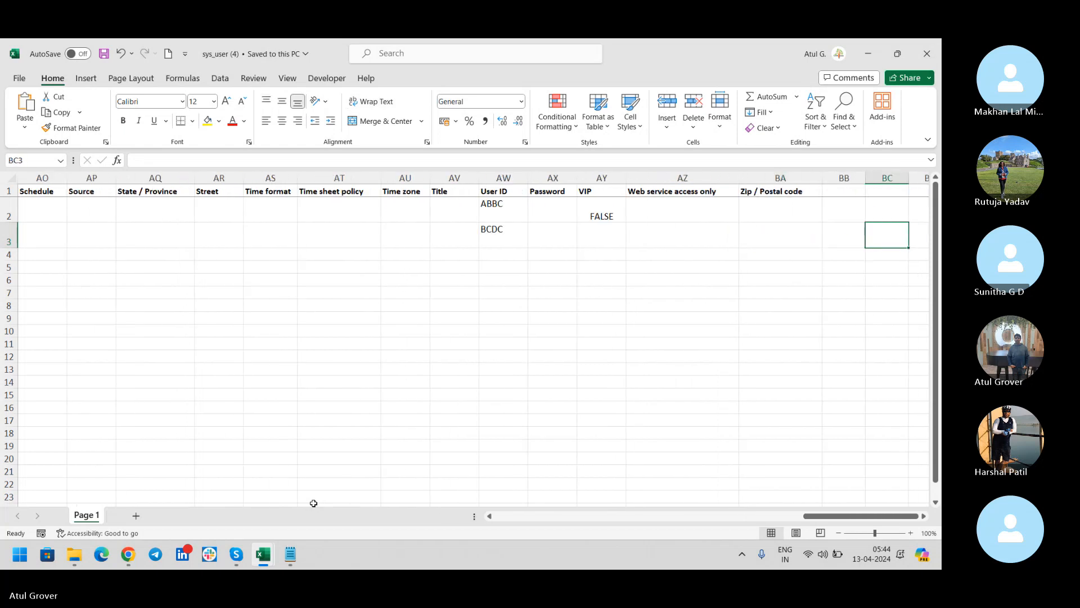
key("Left")
key("Left")
key("Left")
key("Left")
key("Left")
key("Left")
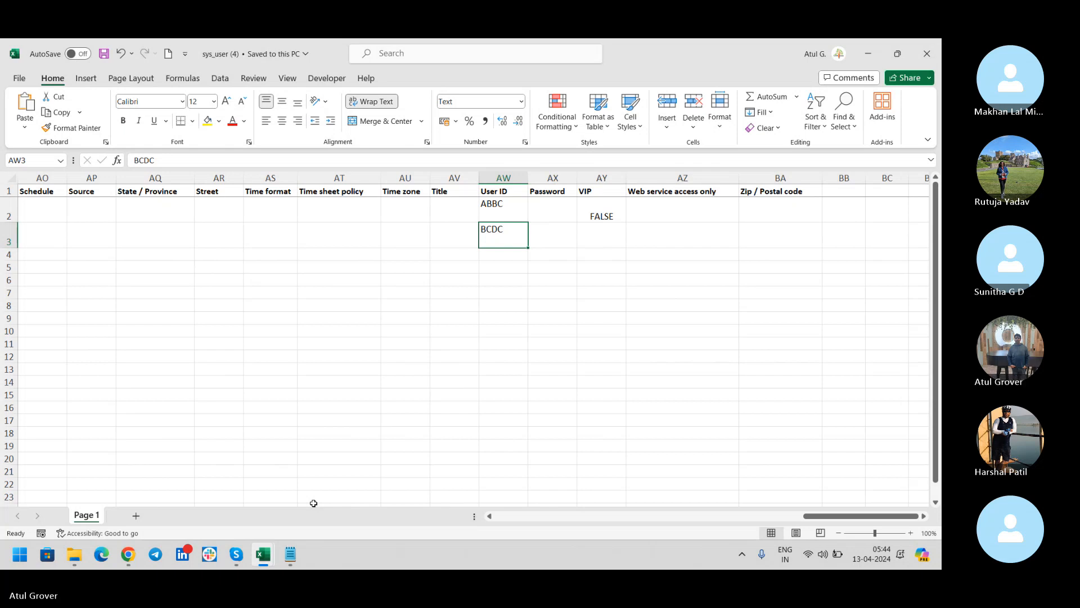
key("Right")
key("Right")
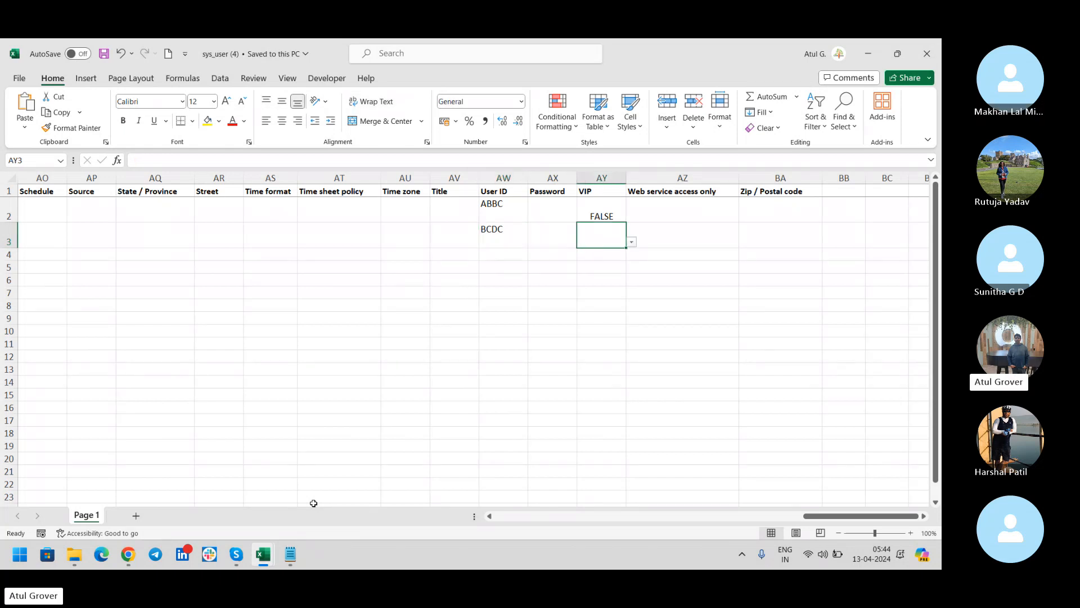
type("True")
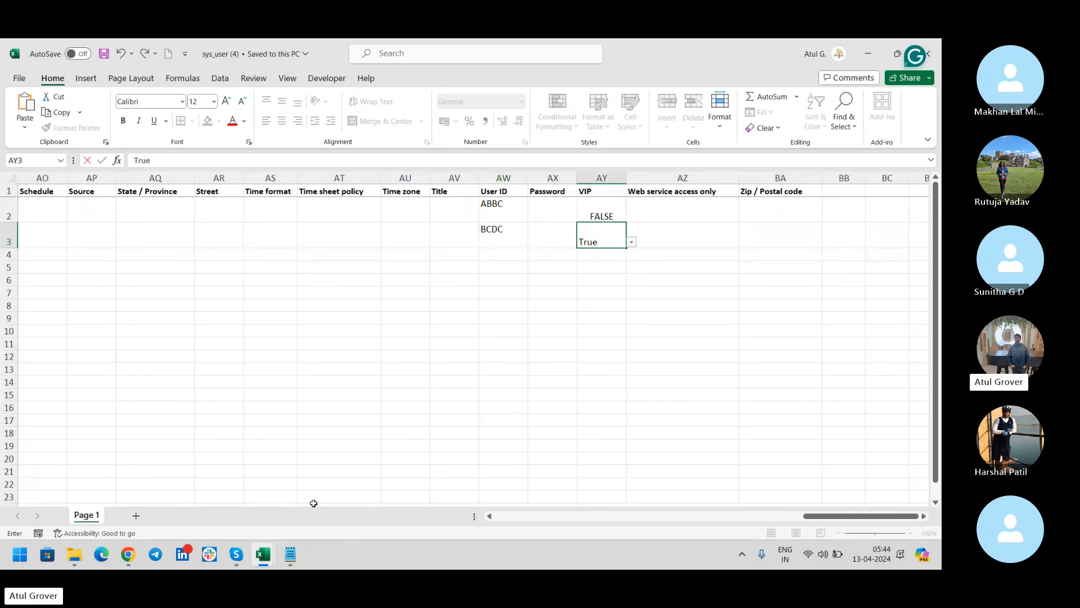
left_click(409, 218)
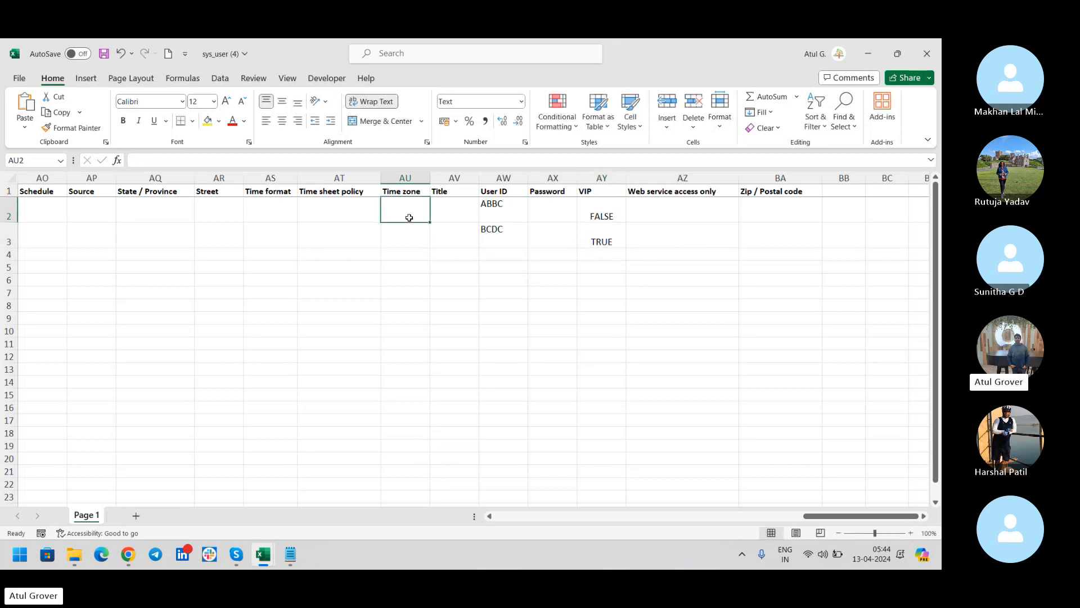
Set both users' Language to English from the dropdown and save the workbook.
left_click(449, 207)
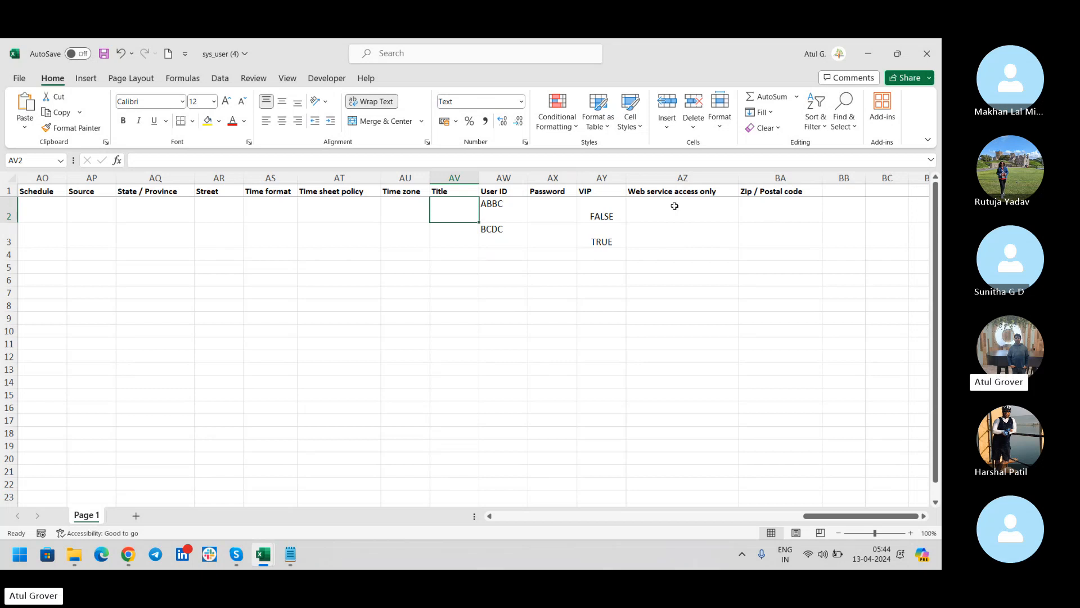
left_click(101, 206)
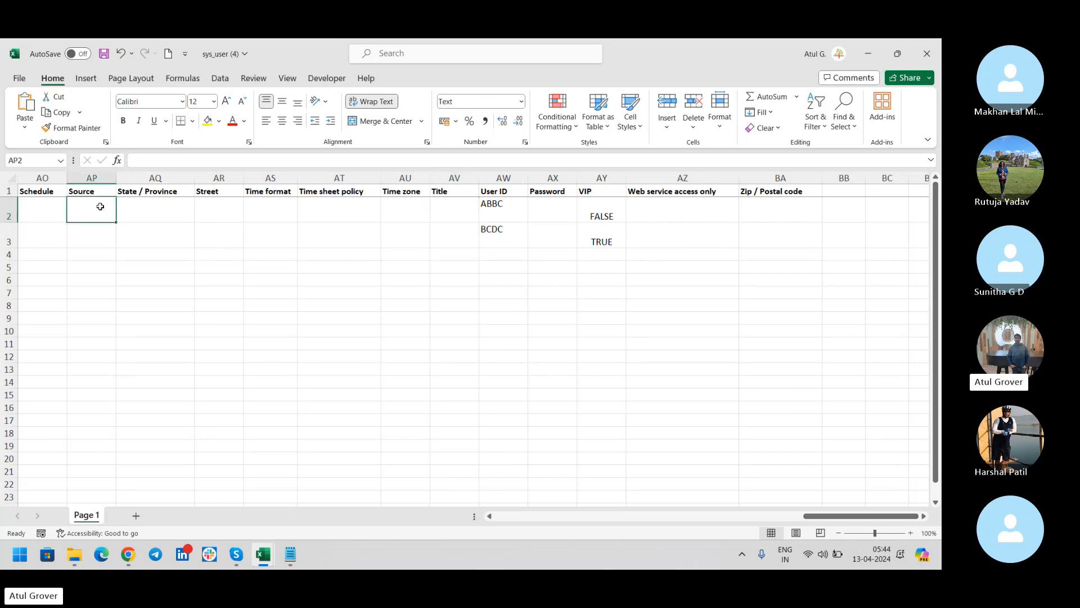
key("Left")
key("Left")
key("Left")
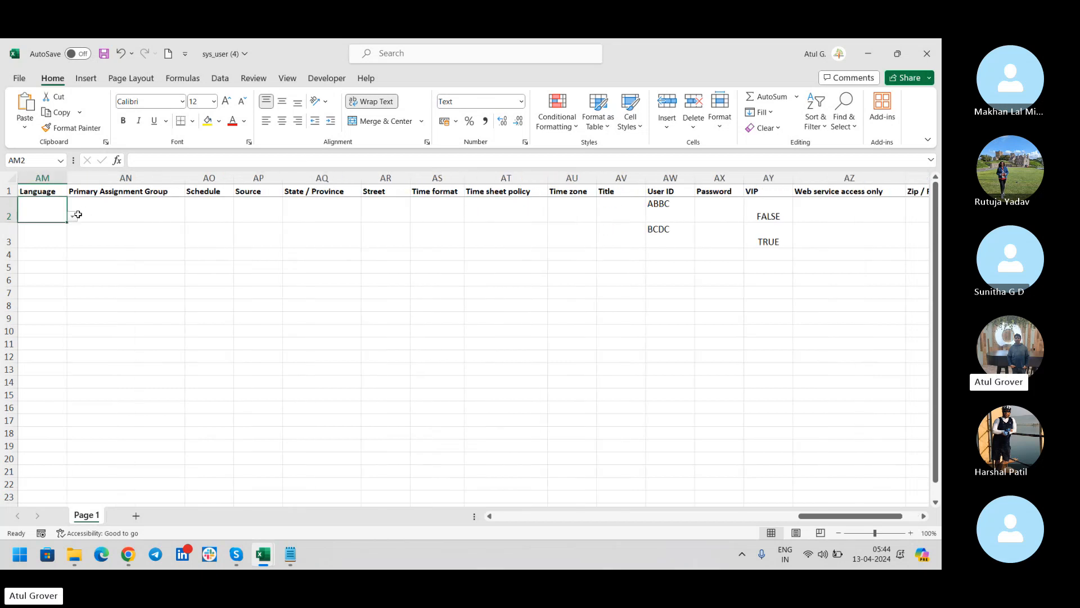
left_click(77, 214)
left_click(47, 234)
left_click(48, 235)
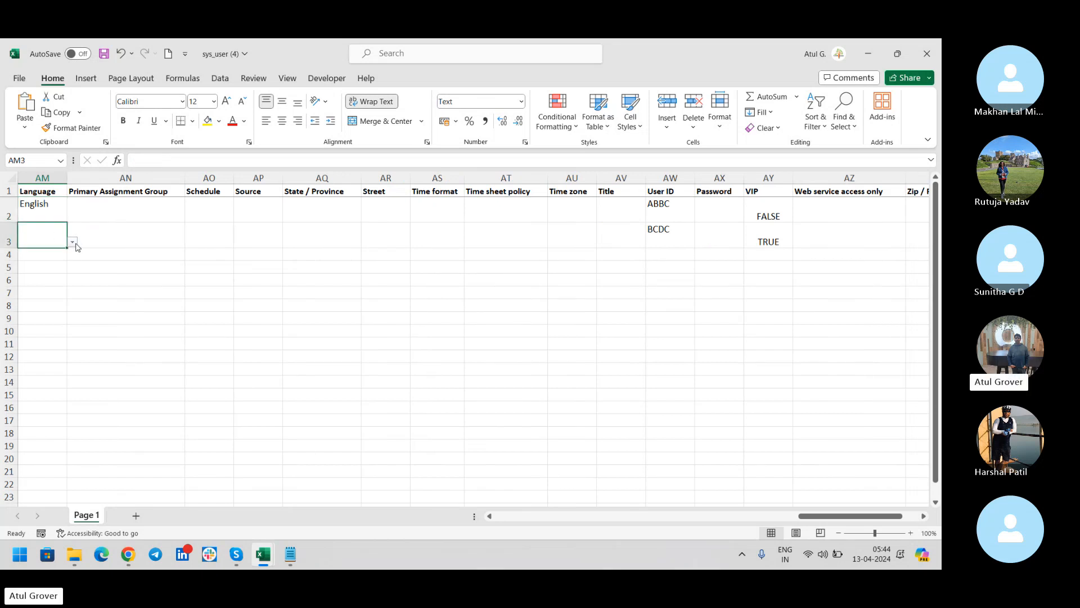
left_click(72, 242)
left_click(46, 259)
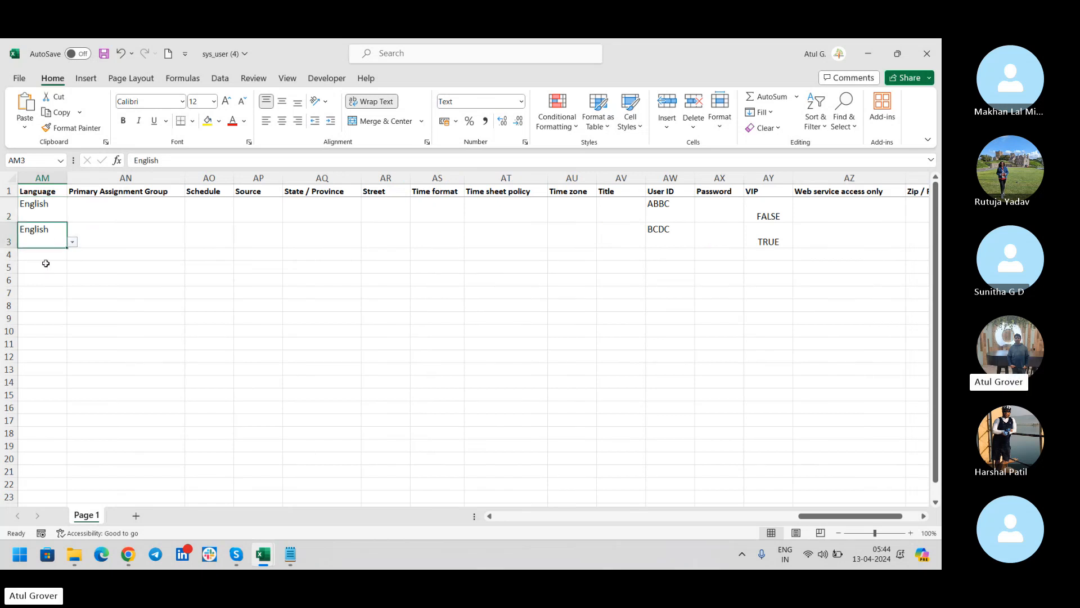
left_click(102, 57)
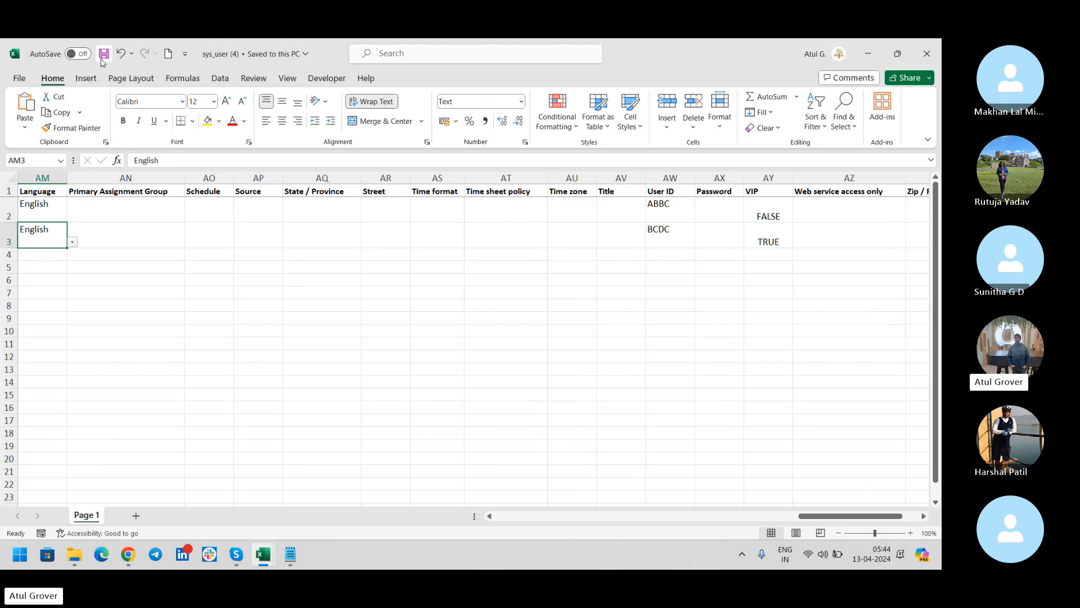
left_click(127, 556)
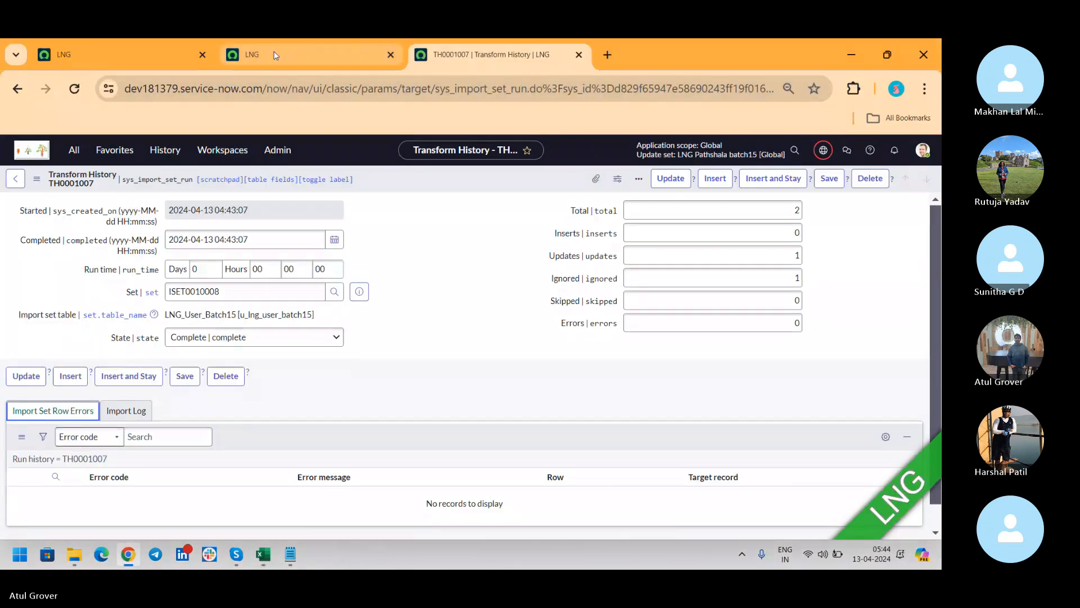
Load the updated sys_user (4) spreadsheet into the import set through Load Data.
left_click(310, 55)
left_click(75, 151)
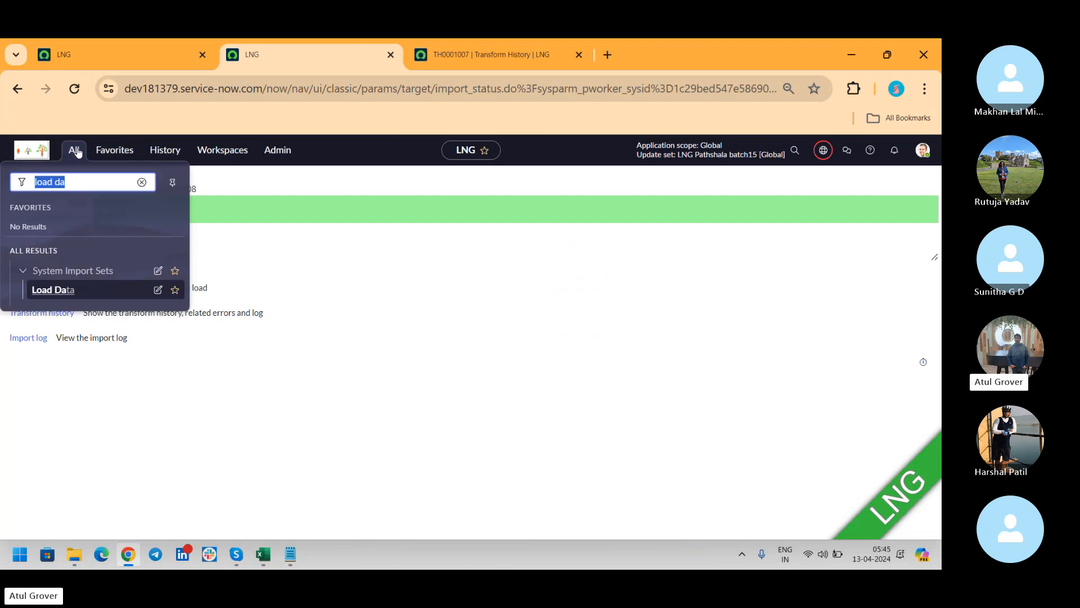
left_click(61, 290)
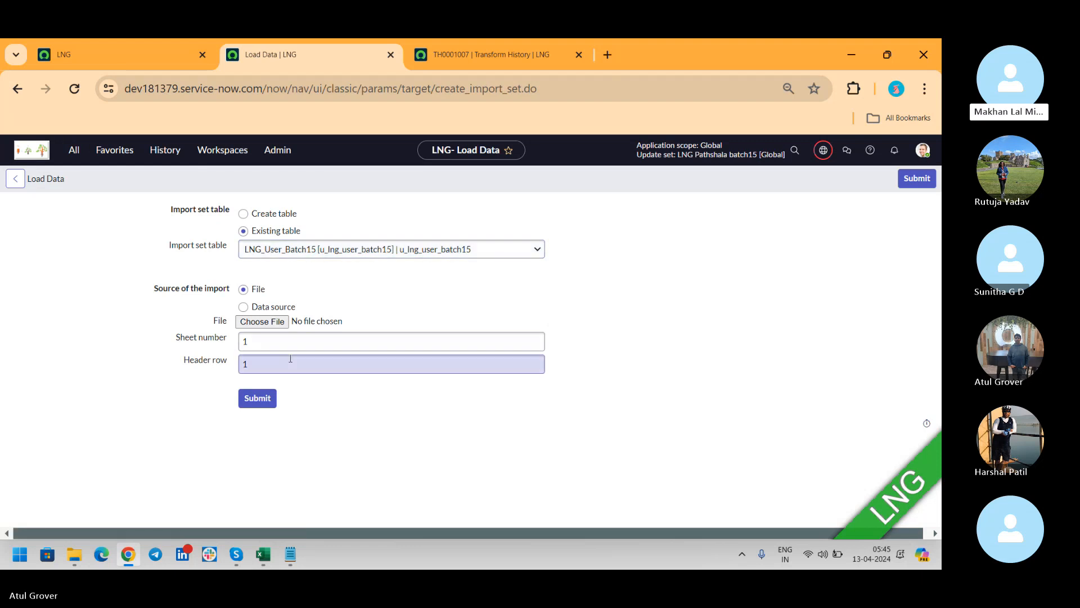
left_click(262, 321)
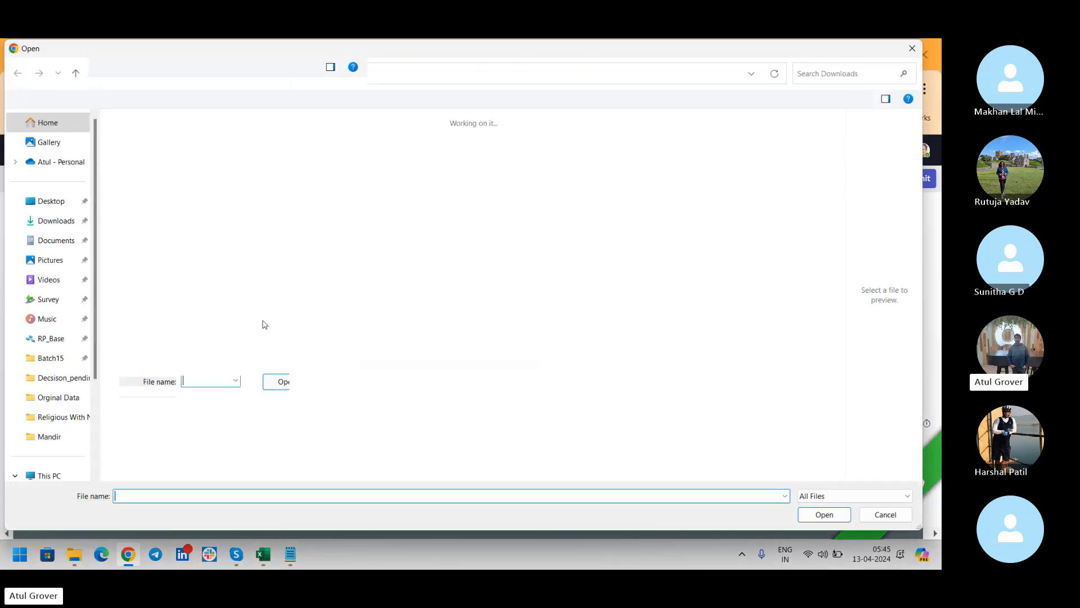
left_click(143, 163)
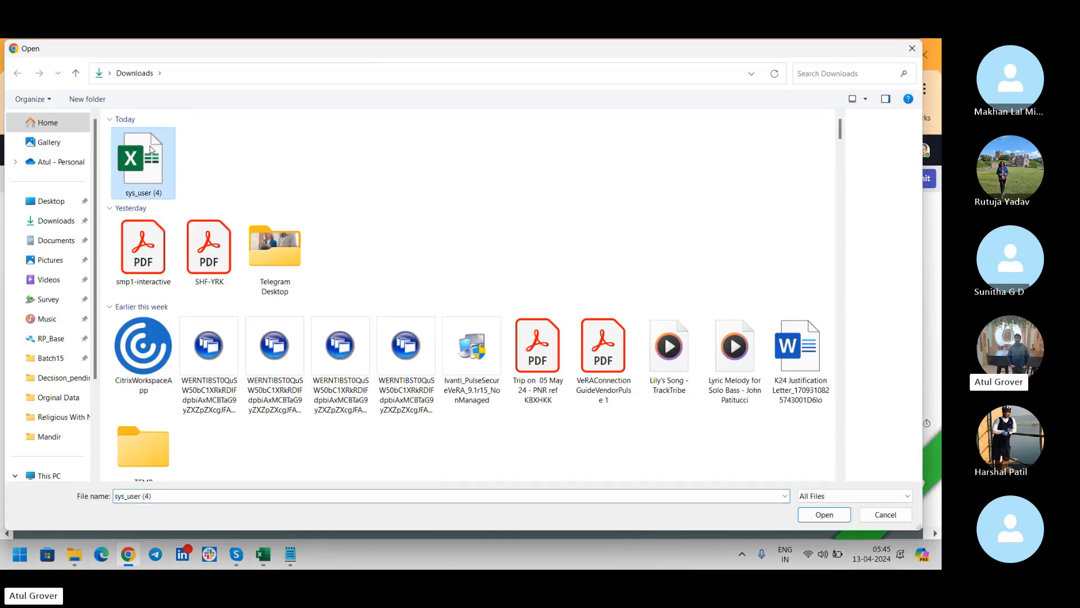
left_click(825, 514)
left_click(266, 403)
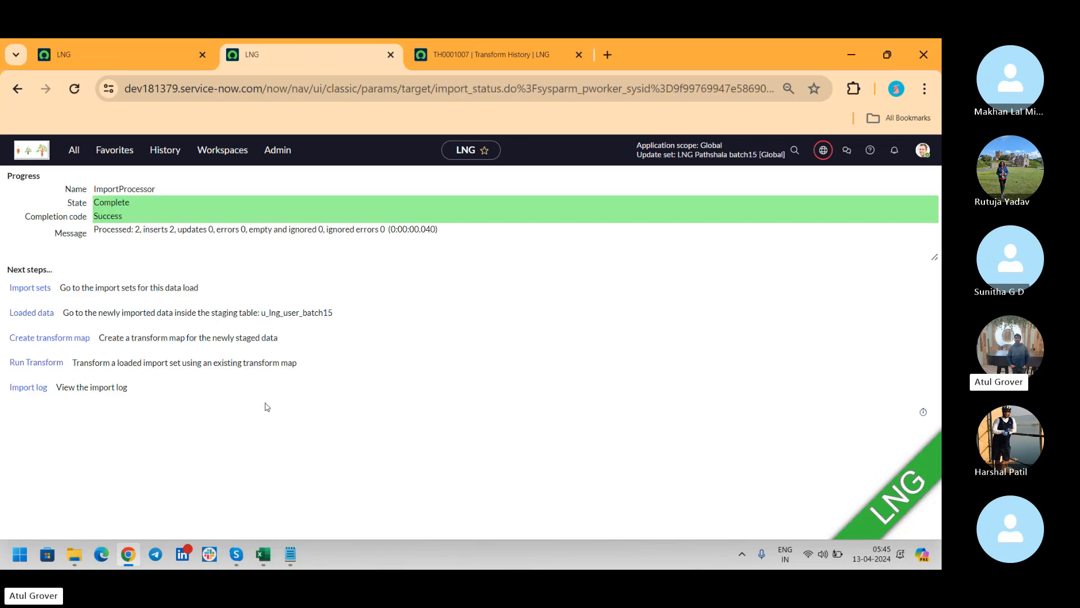
Transform the new import set, confirm 2 updates in its history, and close old history tabs.
left_click(35, 367)
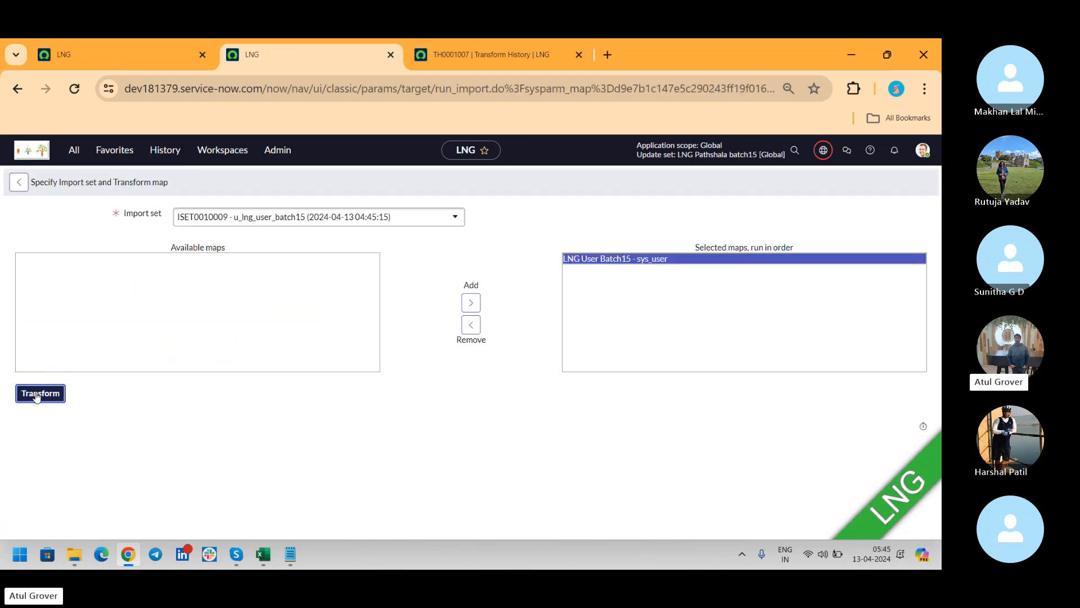
left_click(36, 396)
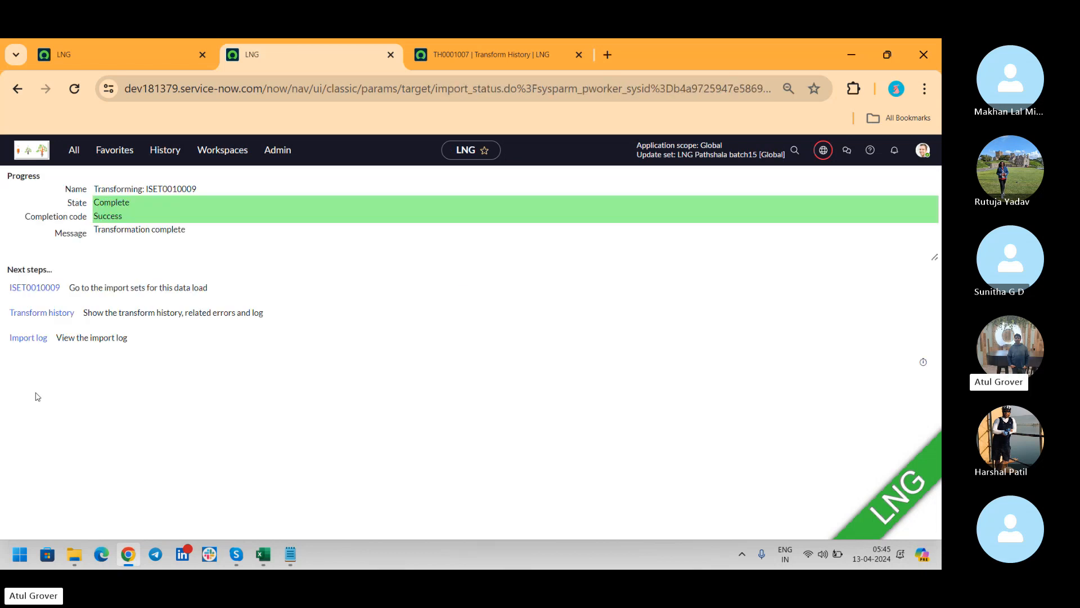
left_click(45, 316)
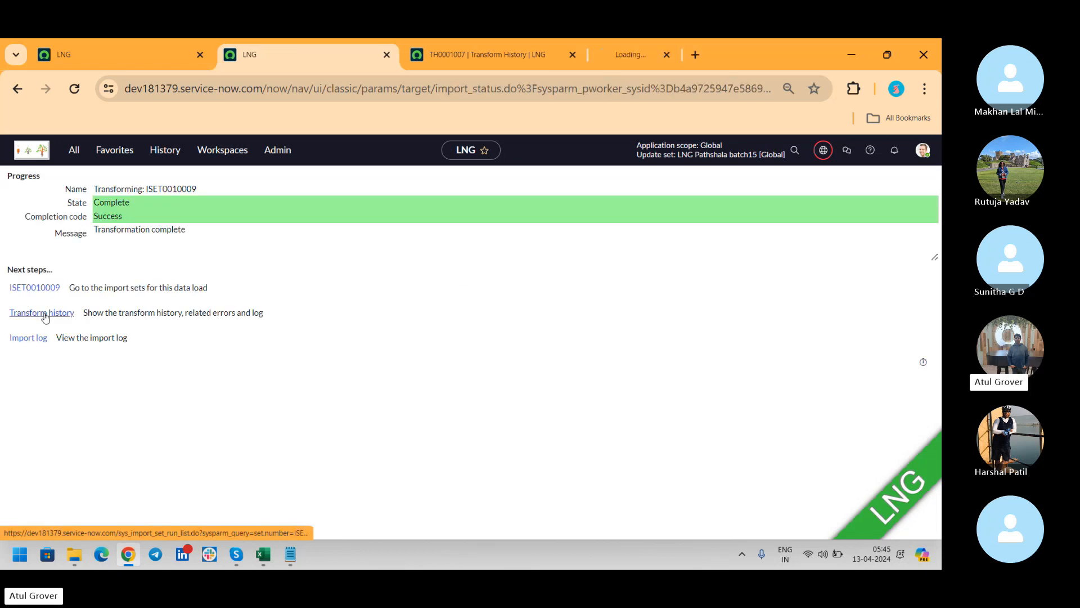
left_click(568, 56)
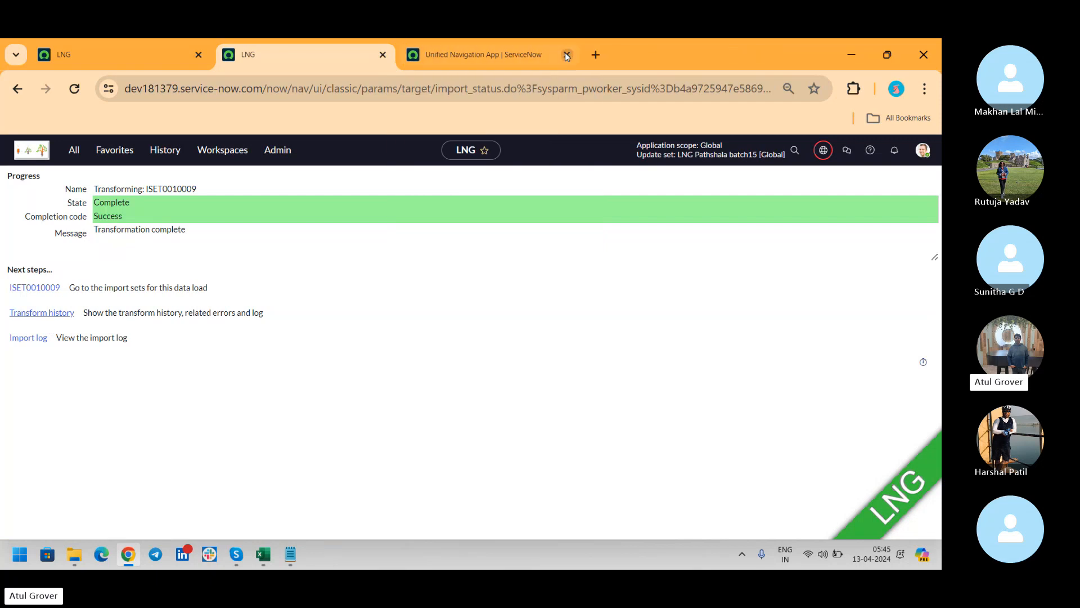
left_click(484, 55)
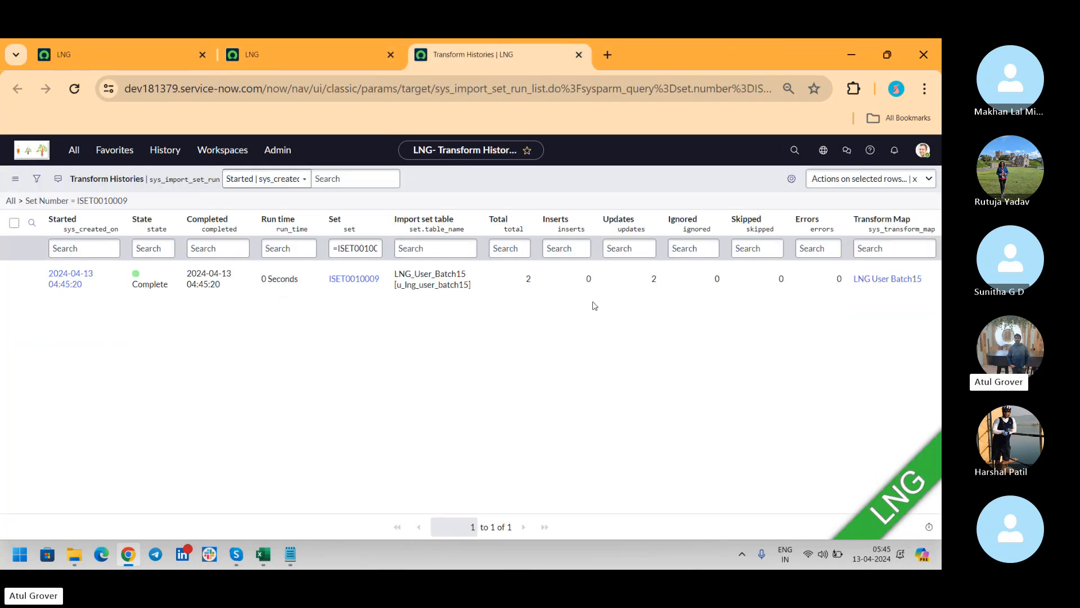
double_click(653, 279)
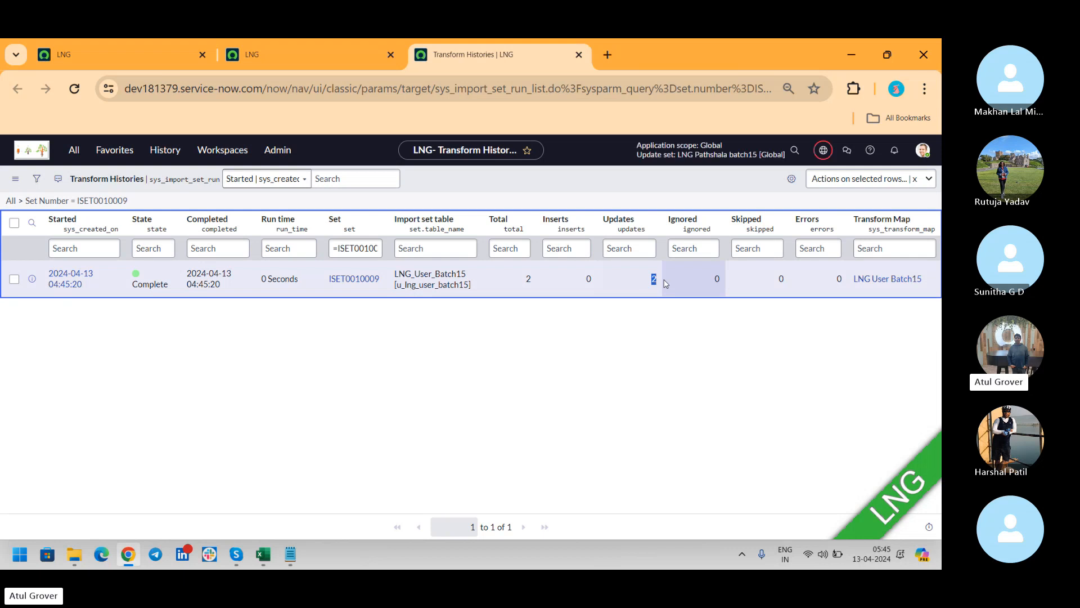
key("alt+Tab")
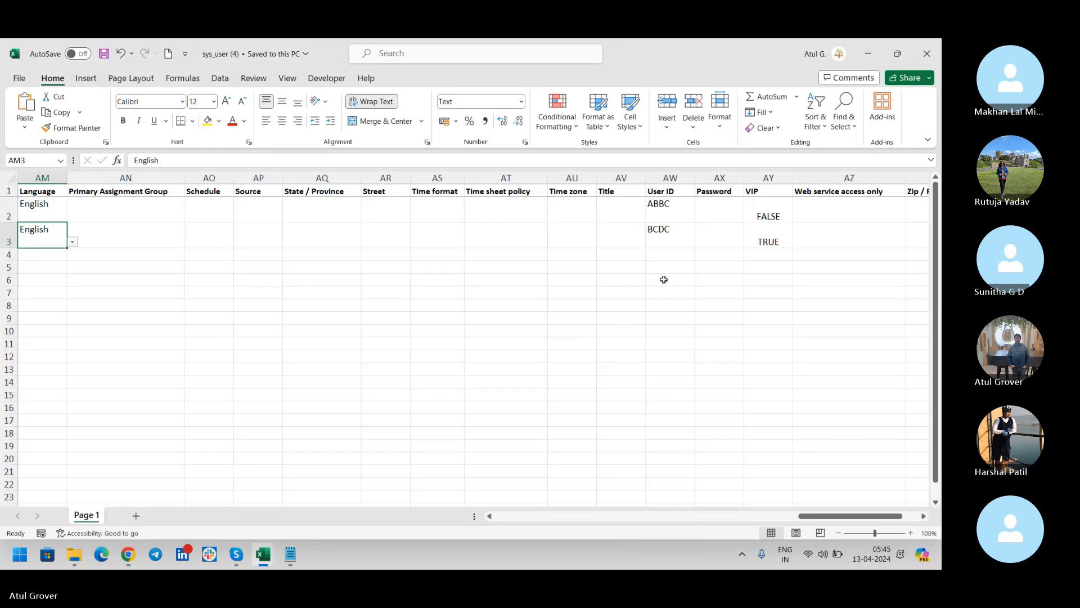
Review the existing User IDs ABBC and BCDC, then enter HHMM in cell AW4.
left_click(675, 211)
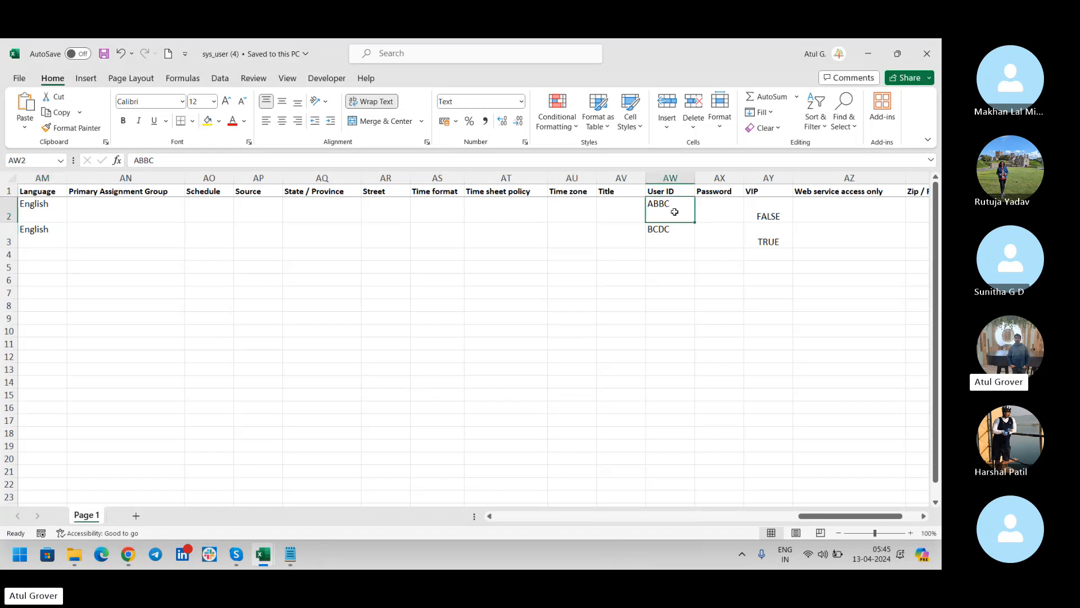
left_click(39, 202)
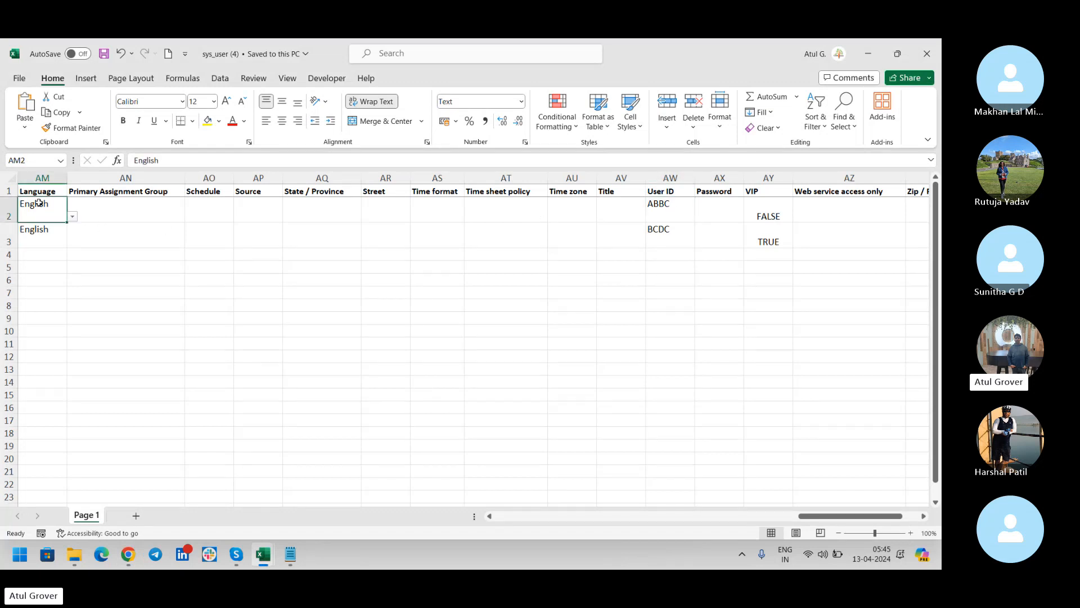
left_click(662, 229)
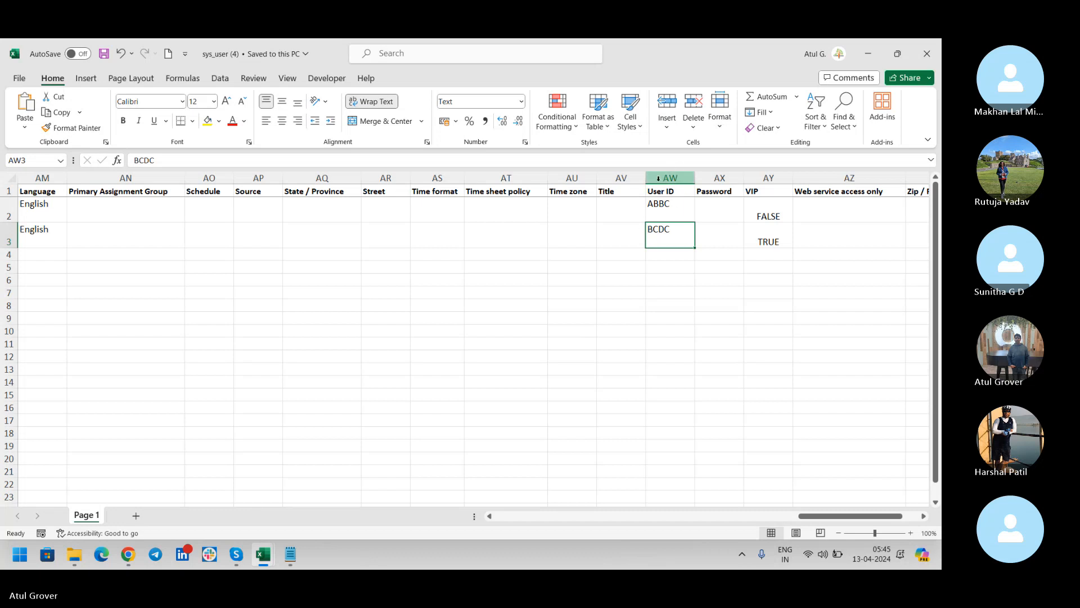
left_click(672, 254)
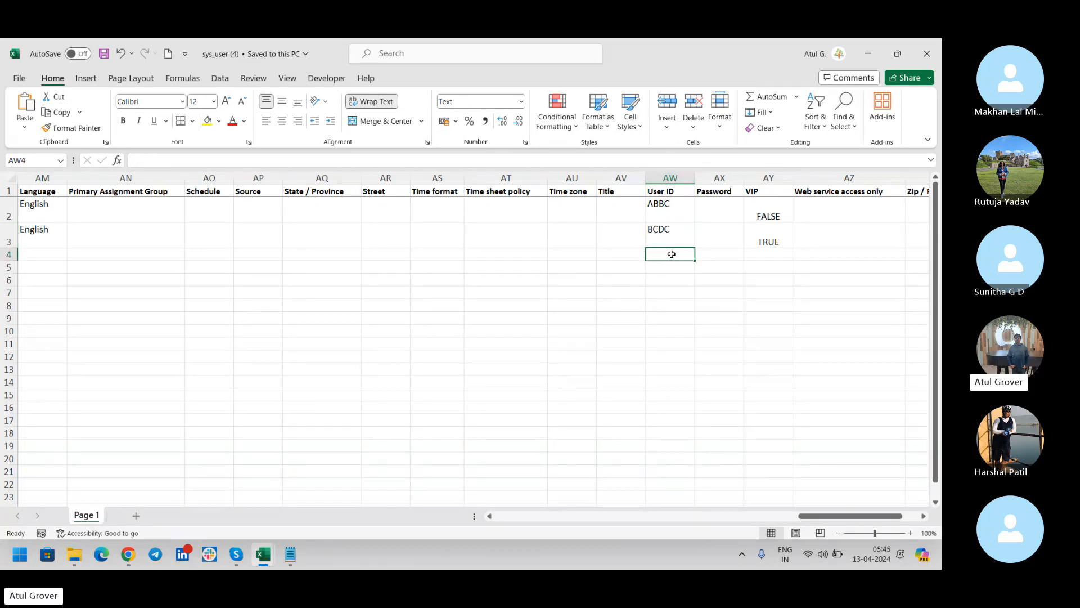
type("HHMM")
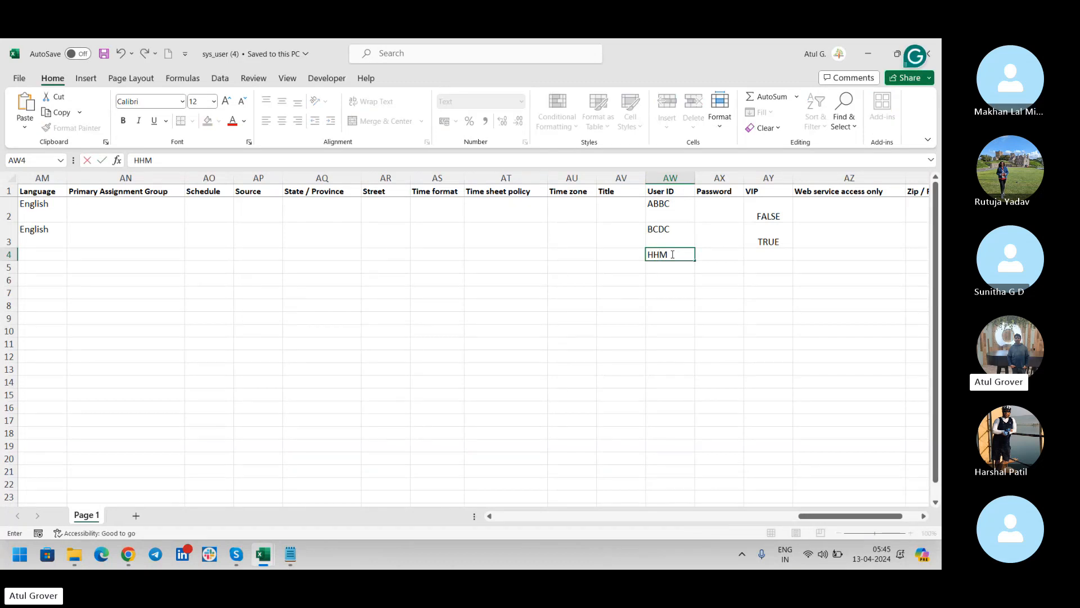
Clear the English Language values in AM3 and AM2 and save the sys_user workbook.
left_click(54, 234)
key("Delete")
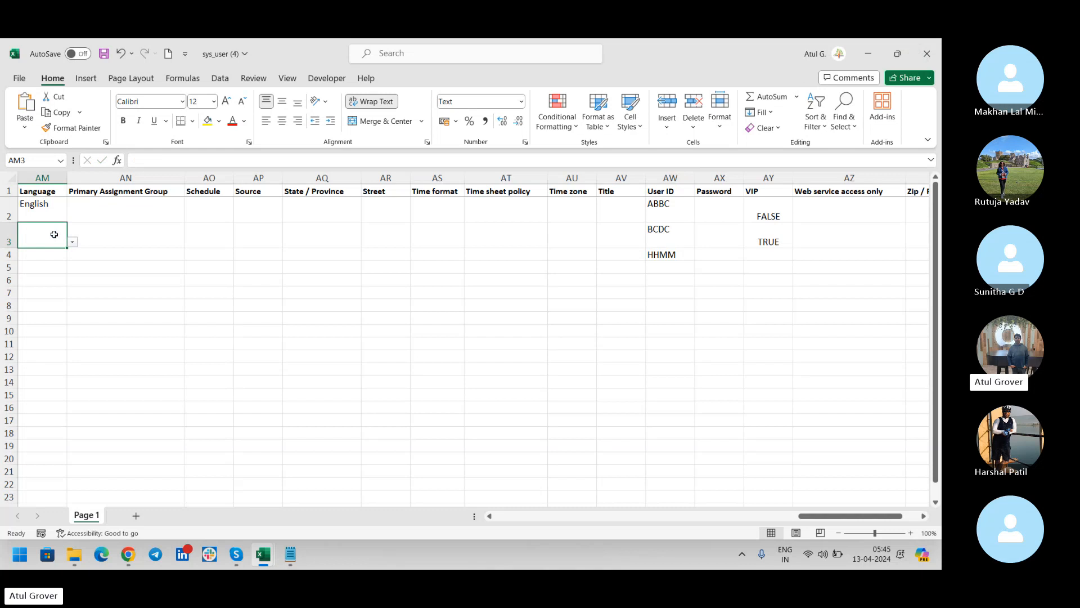
left_click(50, 202)
key("Delete")
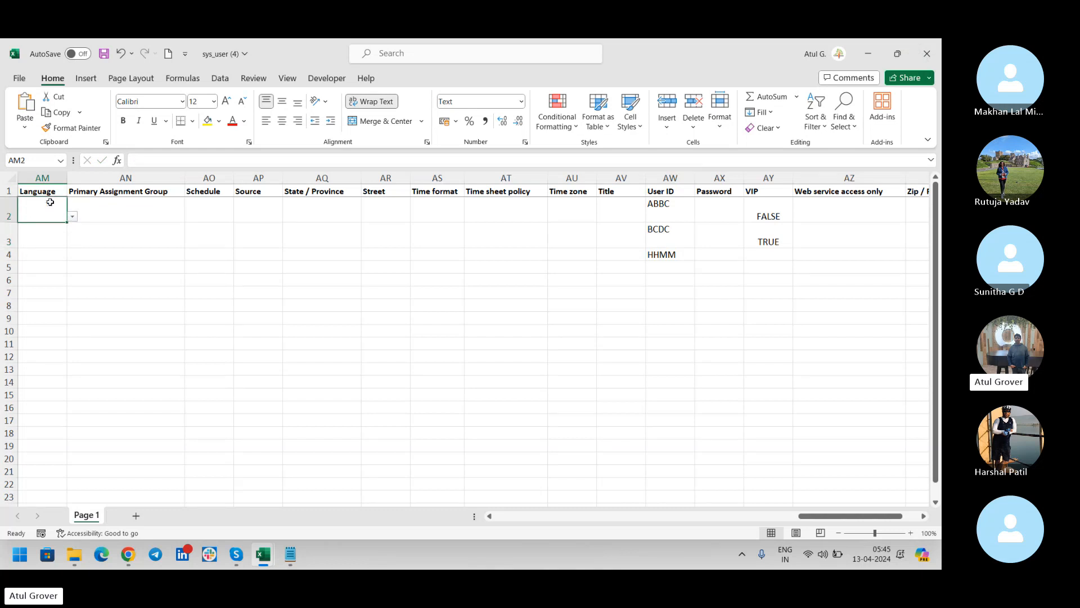
left_click(105, 55)
left_click(128, 554)
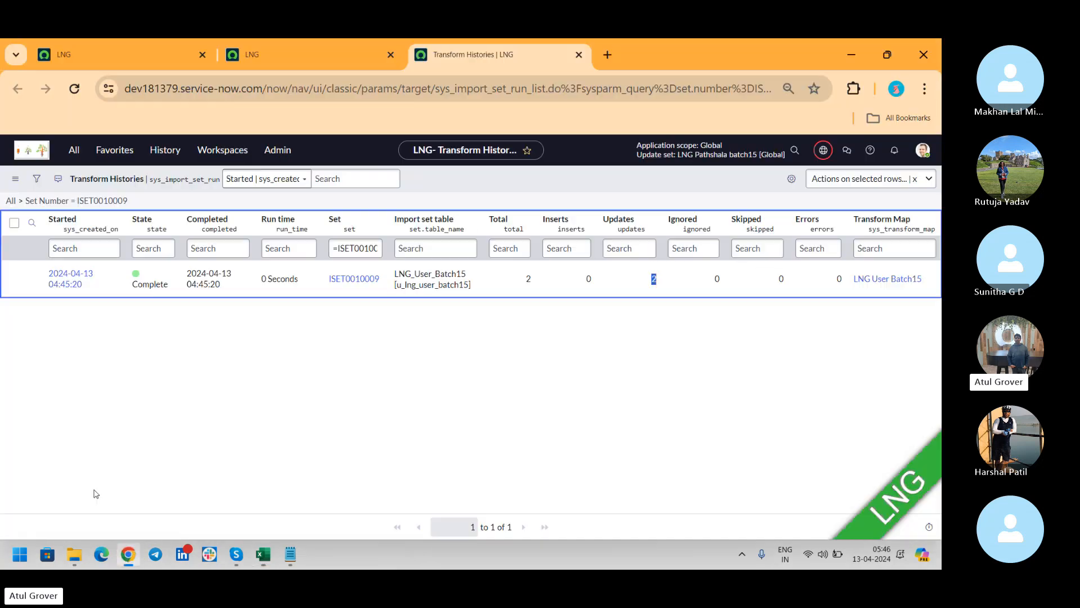
Load the sys_user (4) spreadsheet into ServiceNow through Load Data.
left_click(288, 54)
left_click(69, 151)
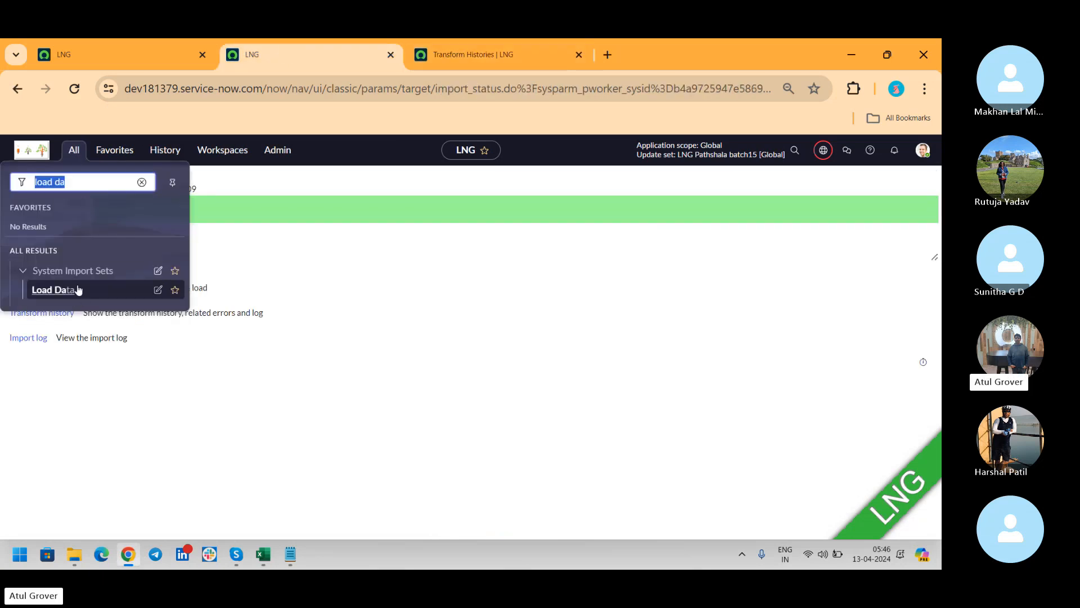
left_click(54, 296)
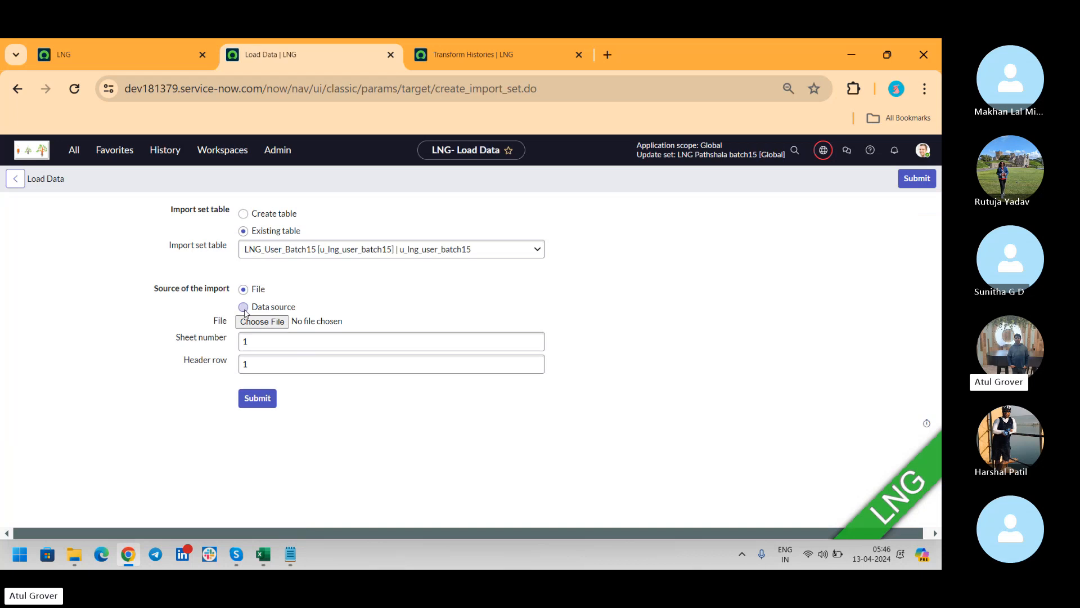
left_click(262, 322)
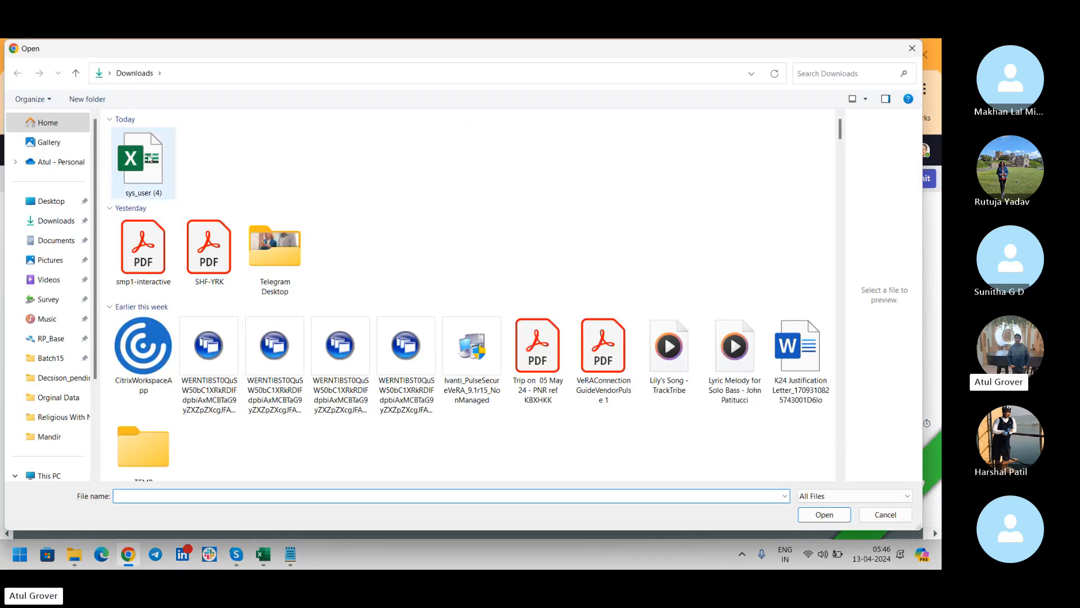
left_click(149, 159)
left_click(812, 521)
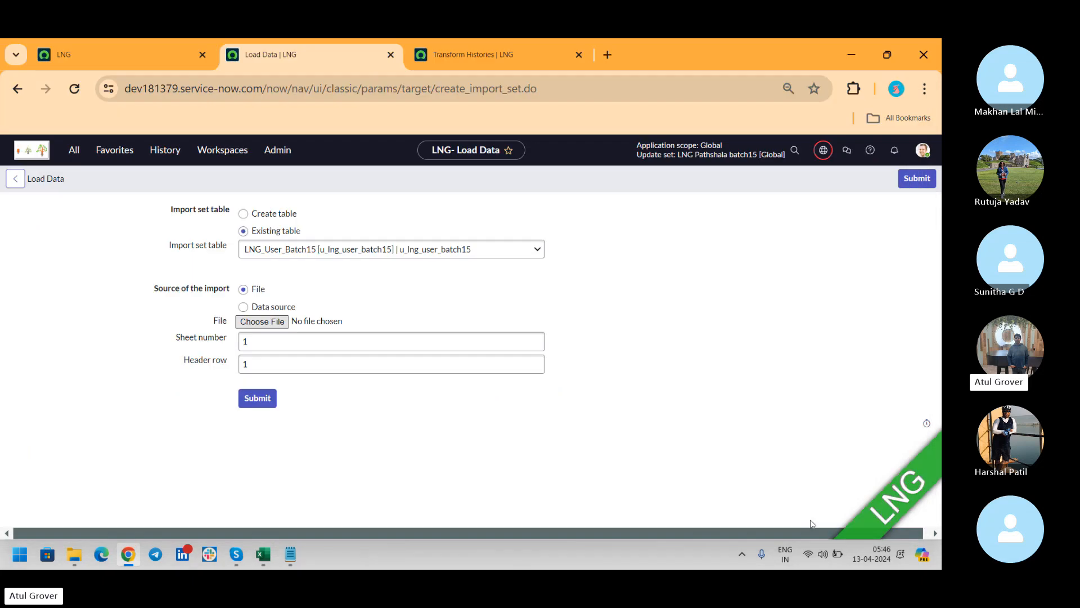
left_click(251, 405)
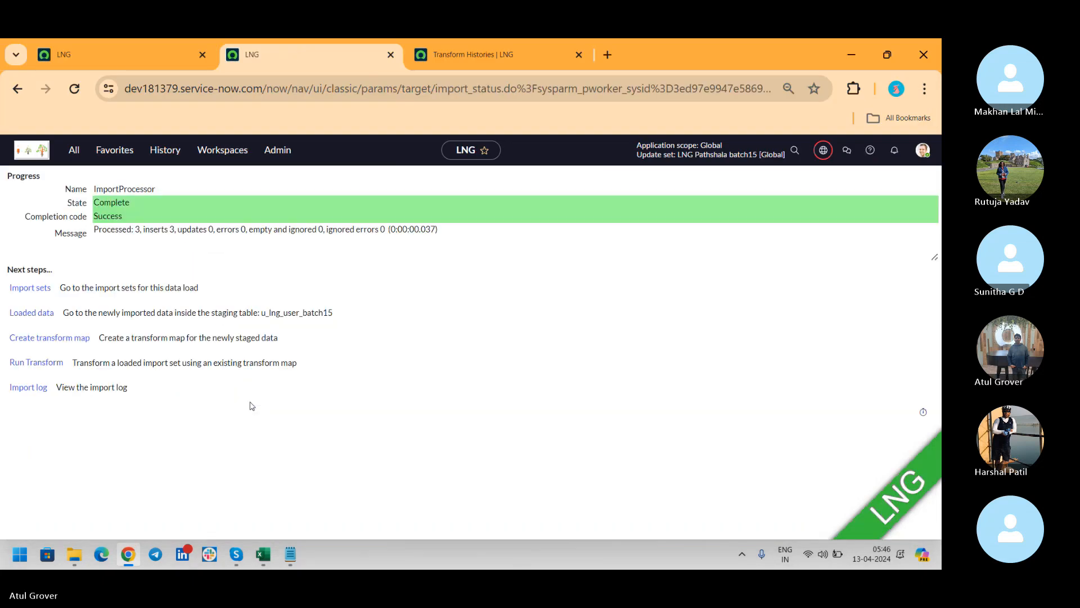
Transform the new import set and confirm its history shows 1 insert and 2 ignored.
left_click_drag(131, 229, 186, 230)
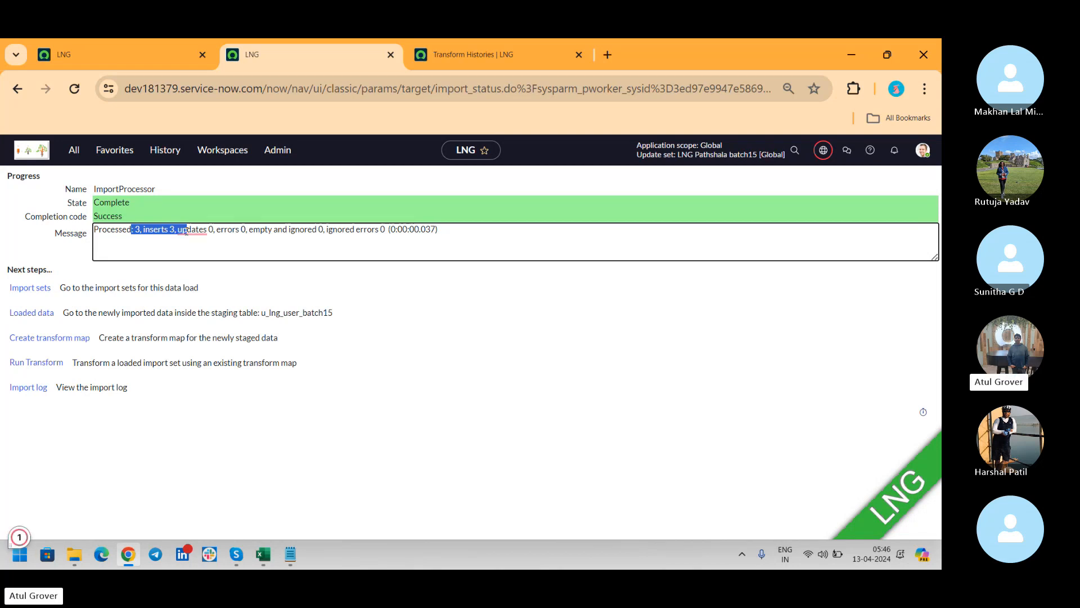
left_click(186, 230)
mouse_move(189, 230)
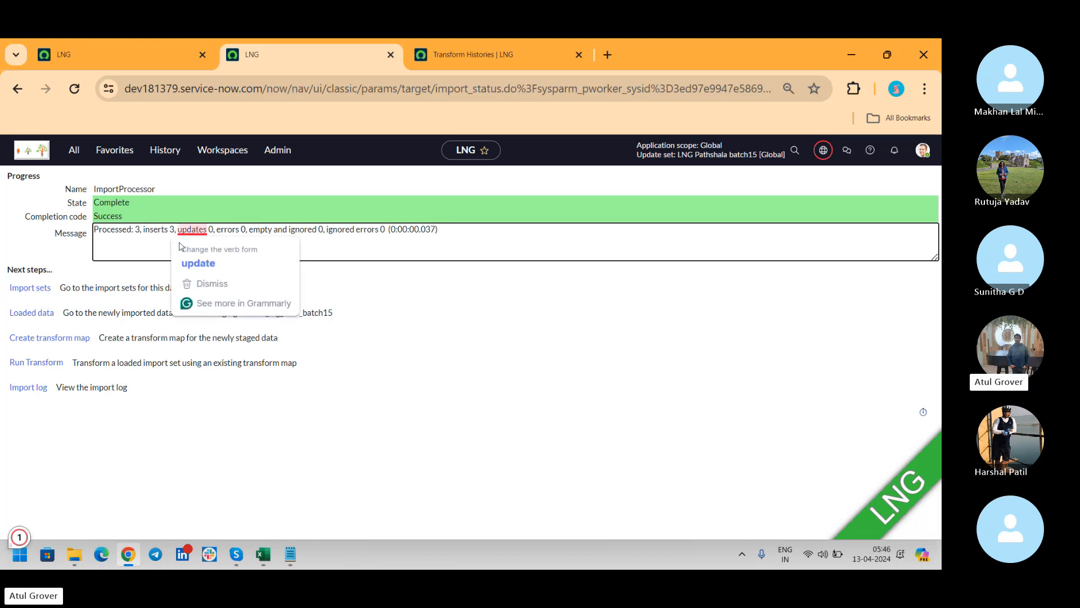
left_click(22, 364)
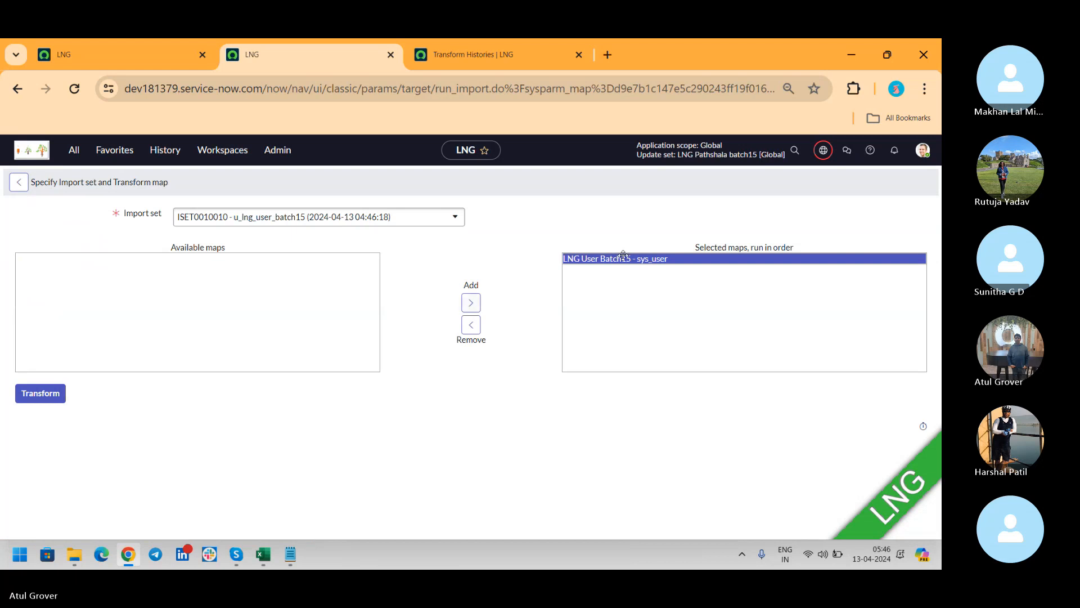
left_click(34, 395)
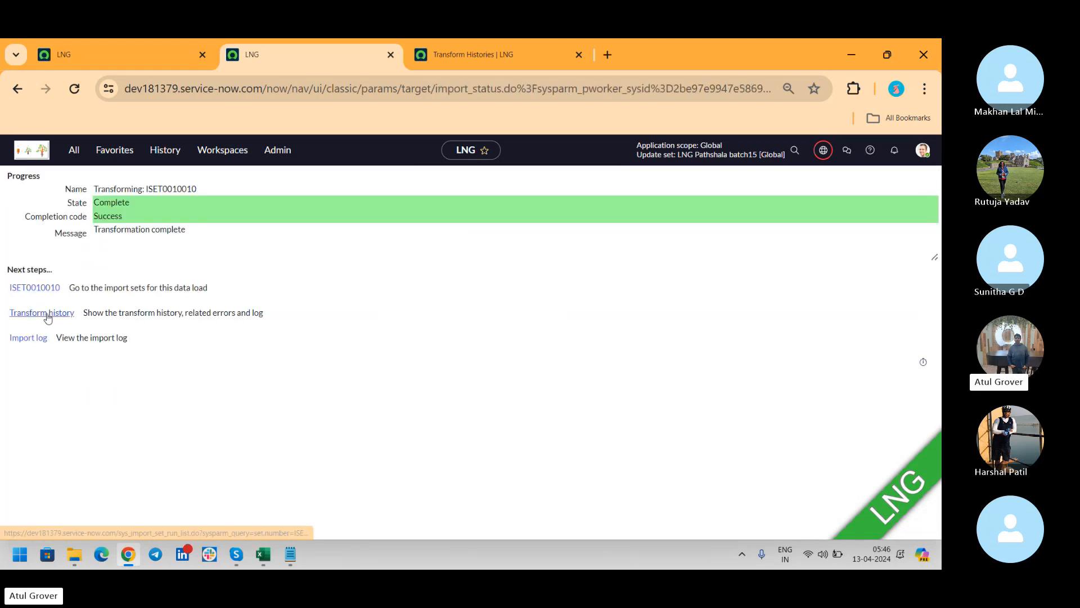
left_click(48, 318)
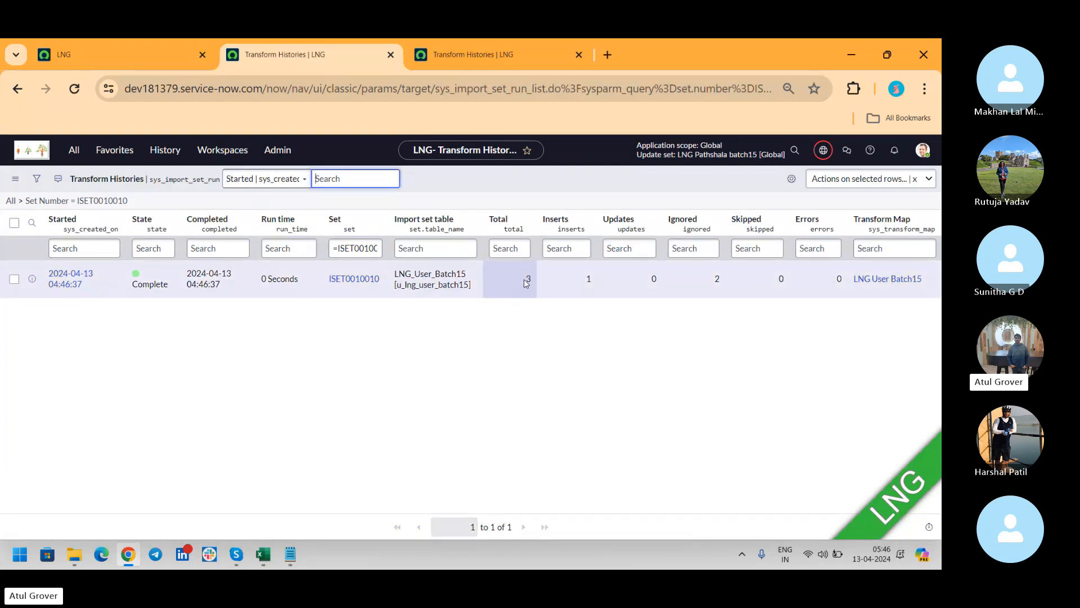
double_click(585, 280)
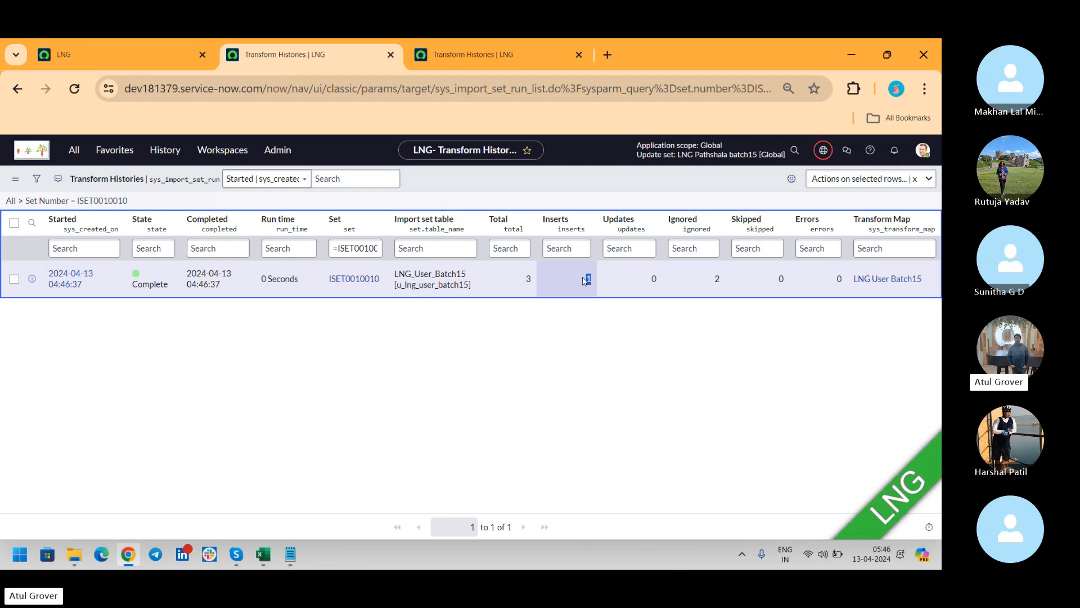
double_click(709, 278)
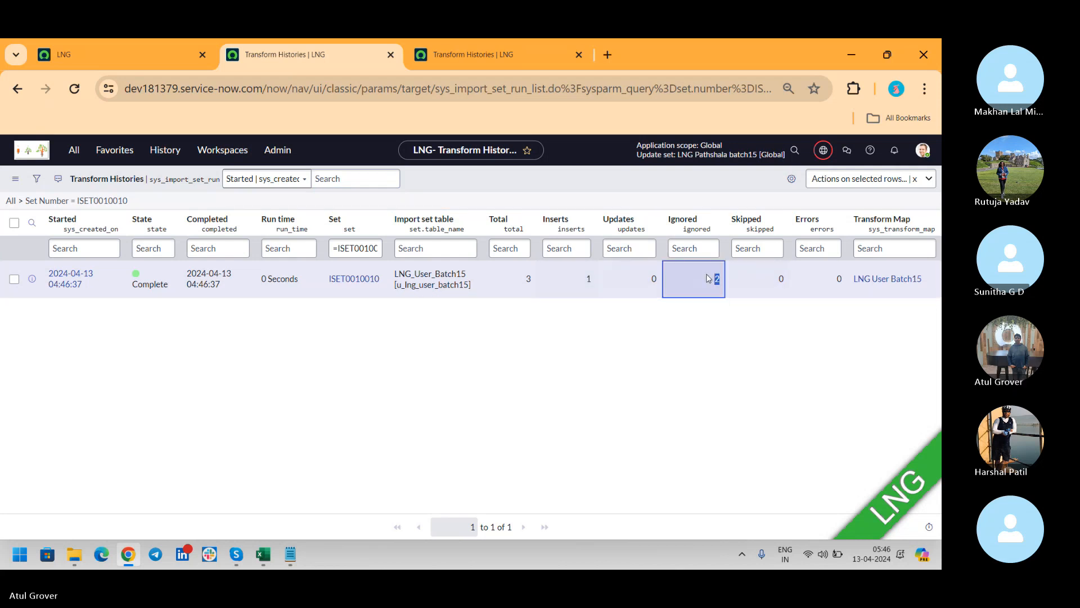
key("alt+Tab")
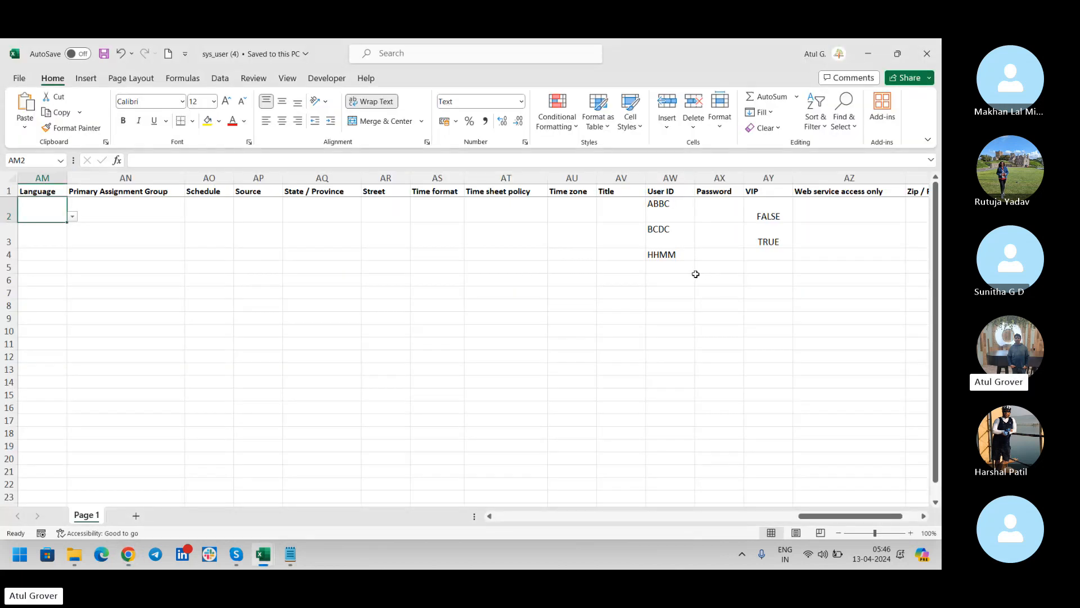
Check the HHMM User ID in cell AW4, then bring the Notepad Data notes forward.
left_click(670, 257)
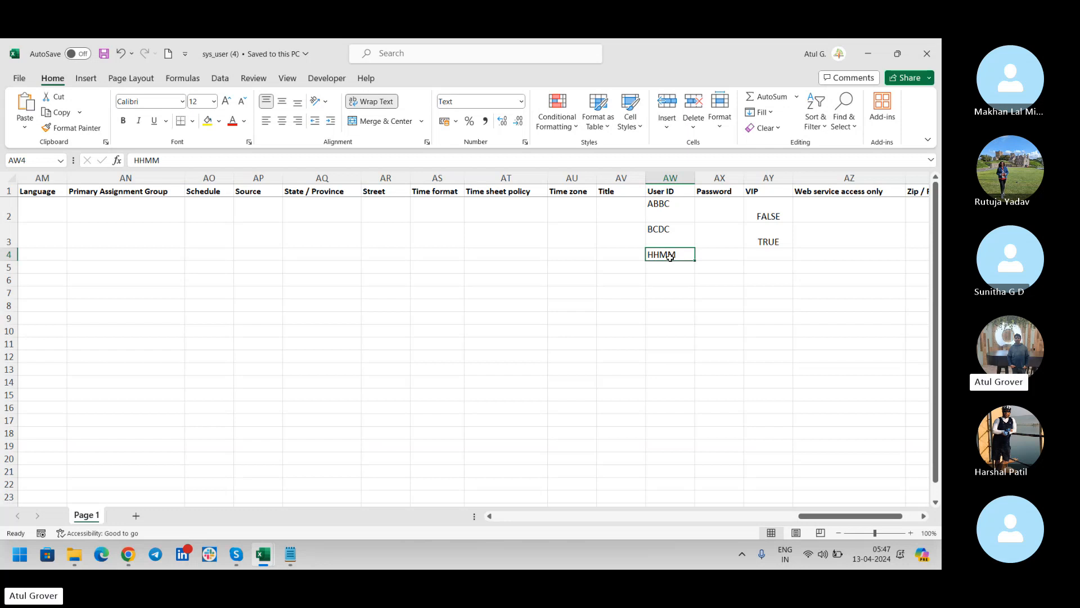
left_click(289, 559)
Highlight the note 'If CS did not match => CRetae' and return to the Excel sheet.
left_click_drag(63, 332, 309, 362)
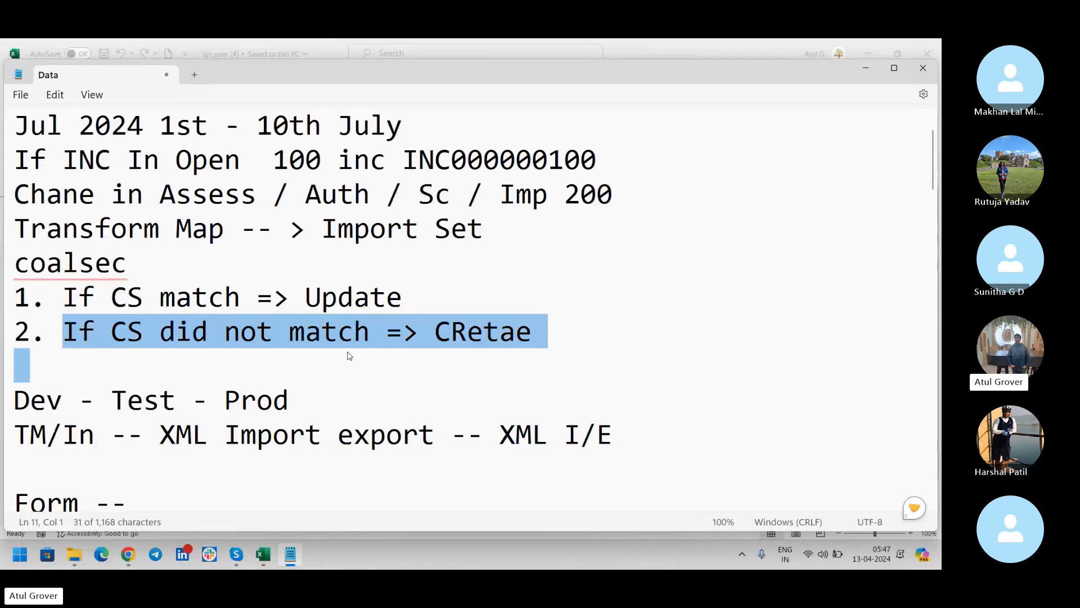
key("alt+Tab")
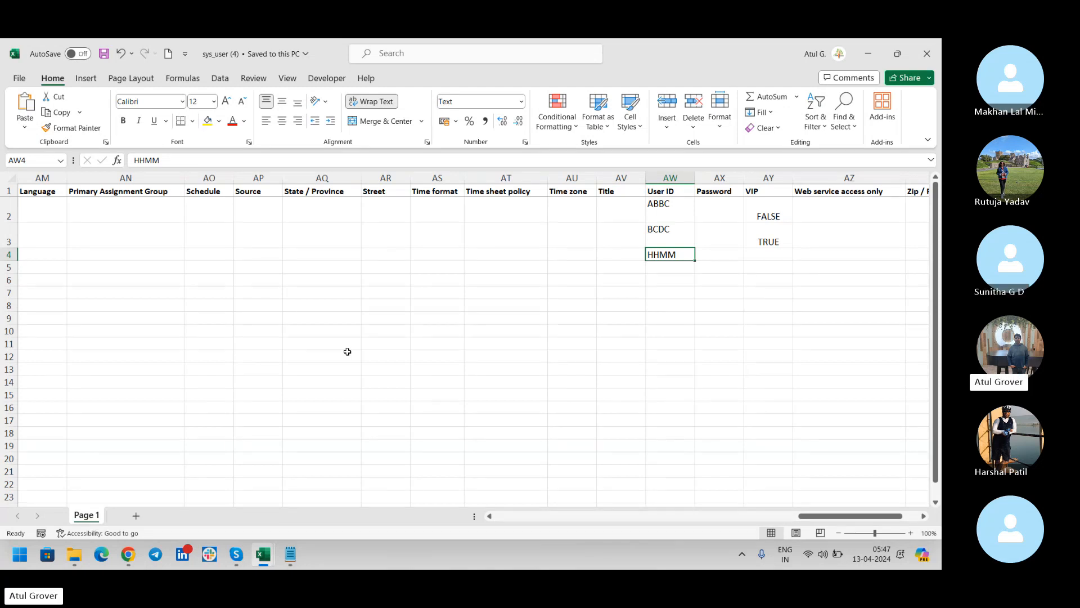
Back in Chrome, search the navigator for 'transform ma' and open Transform Maps.
key("alt+Tab")
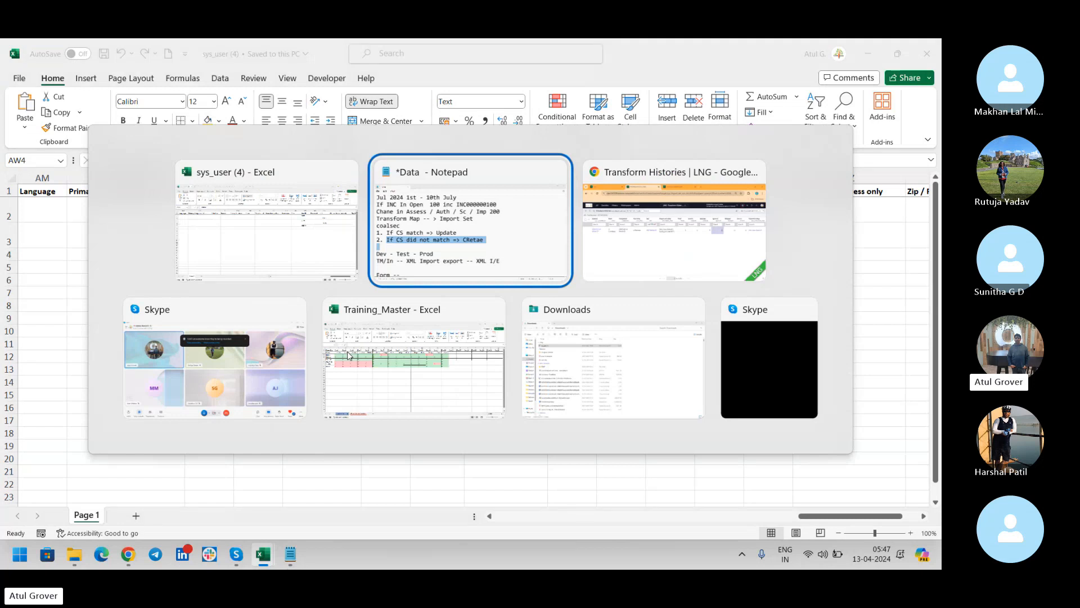
key("alt+Tab")
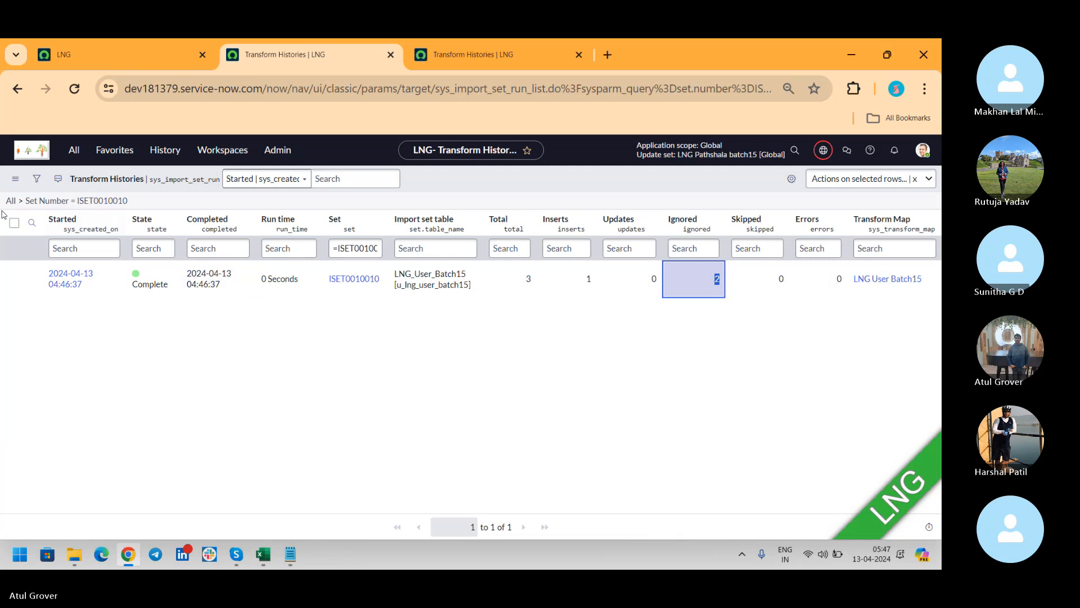
left_click(74, 149)
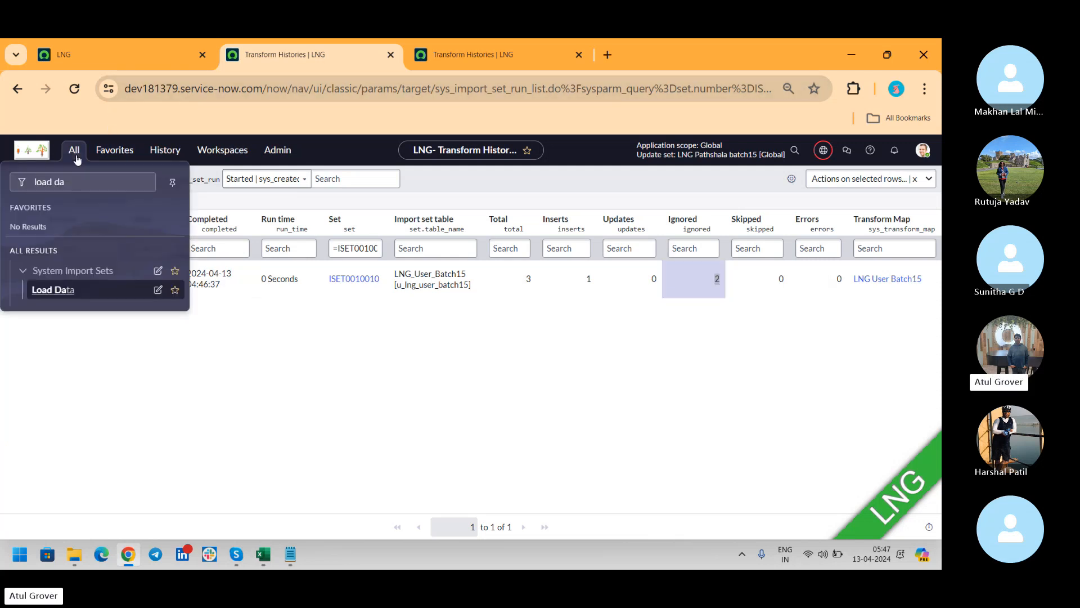
type("tra")
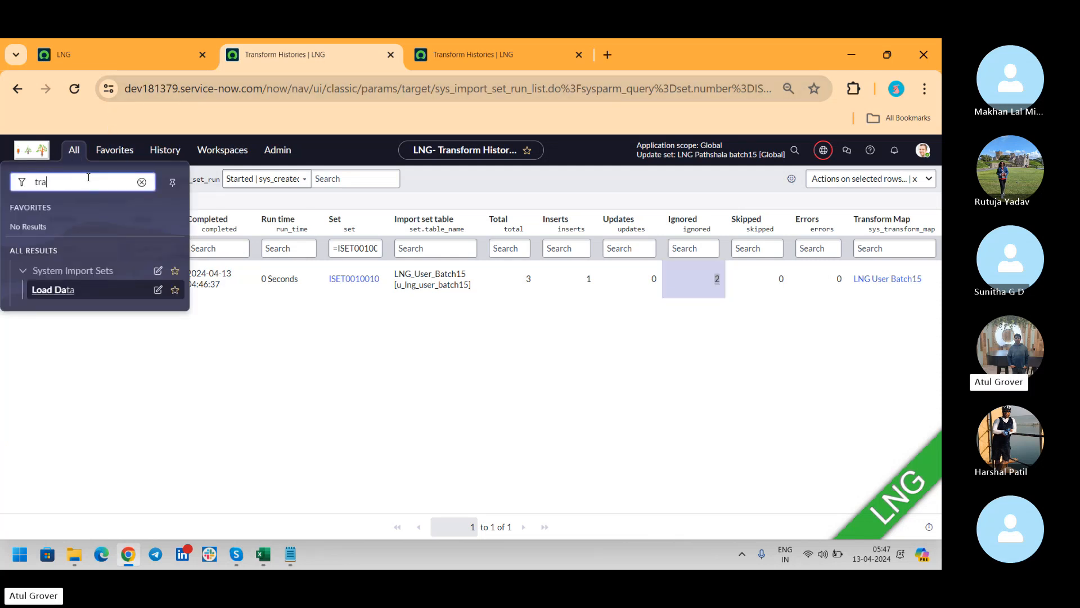
type("nsform ma")
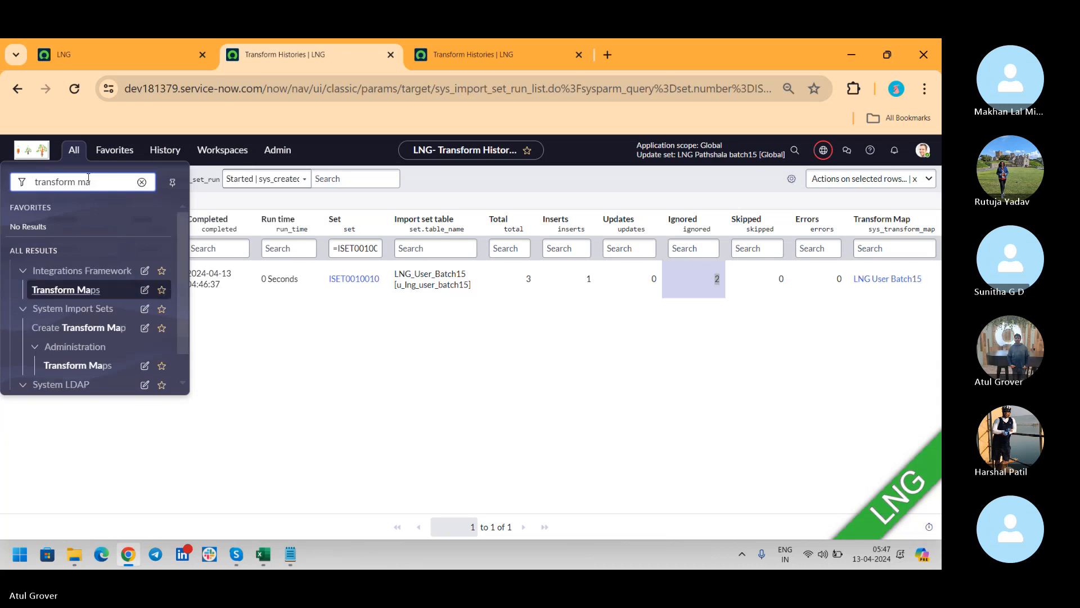
left_click(86, 369)
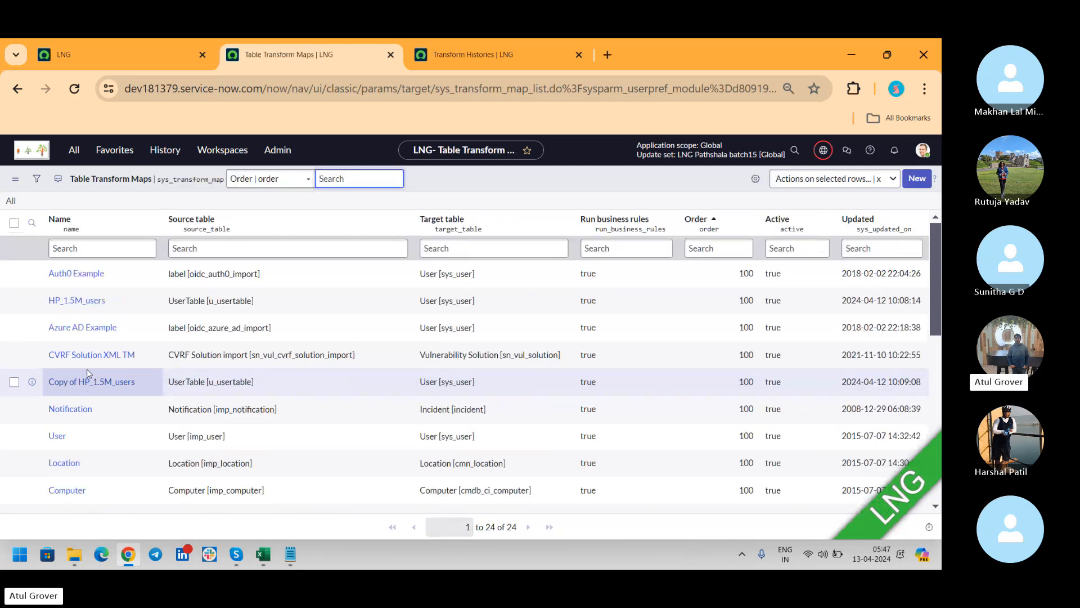
Sort the transform maps list by the Updated column.
left_click(881, 223)
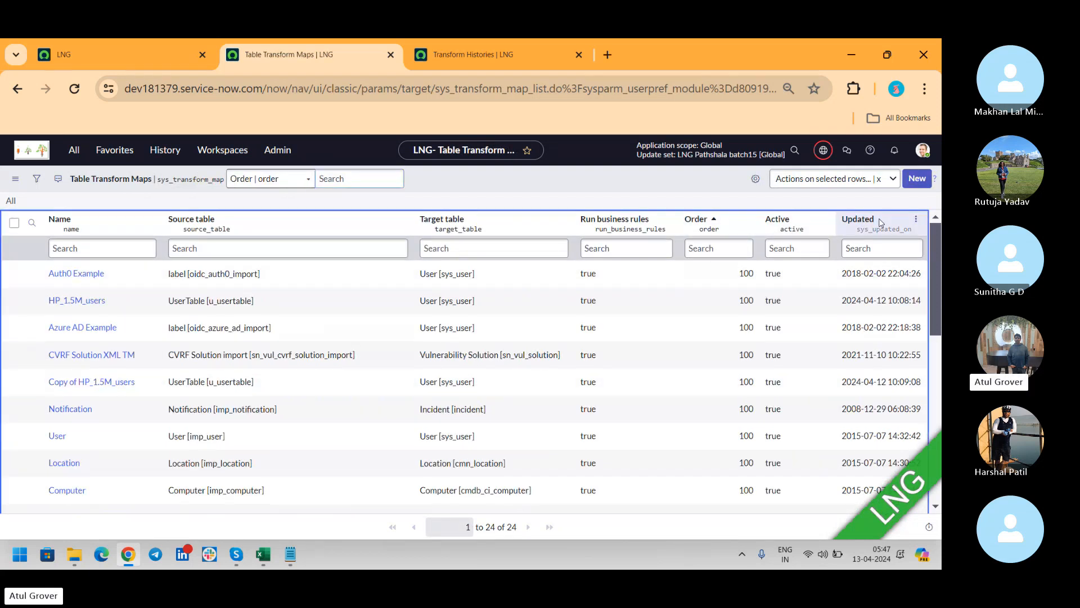
left_click(867, 222)
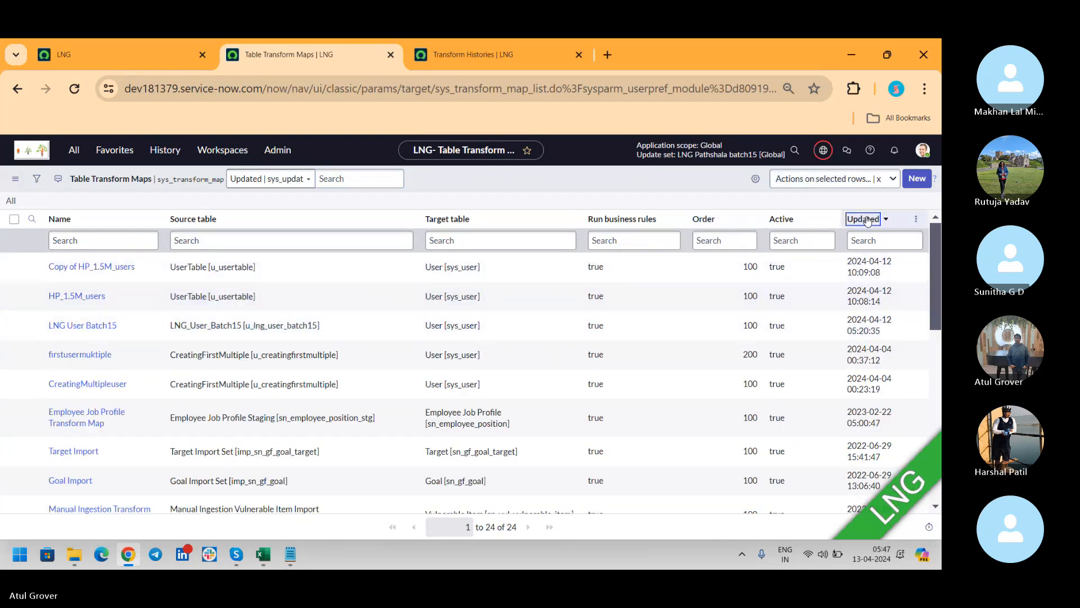
left_click_drag(867, 220, 137, 270)
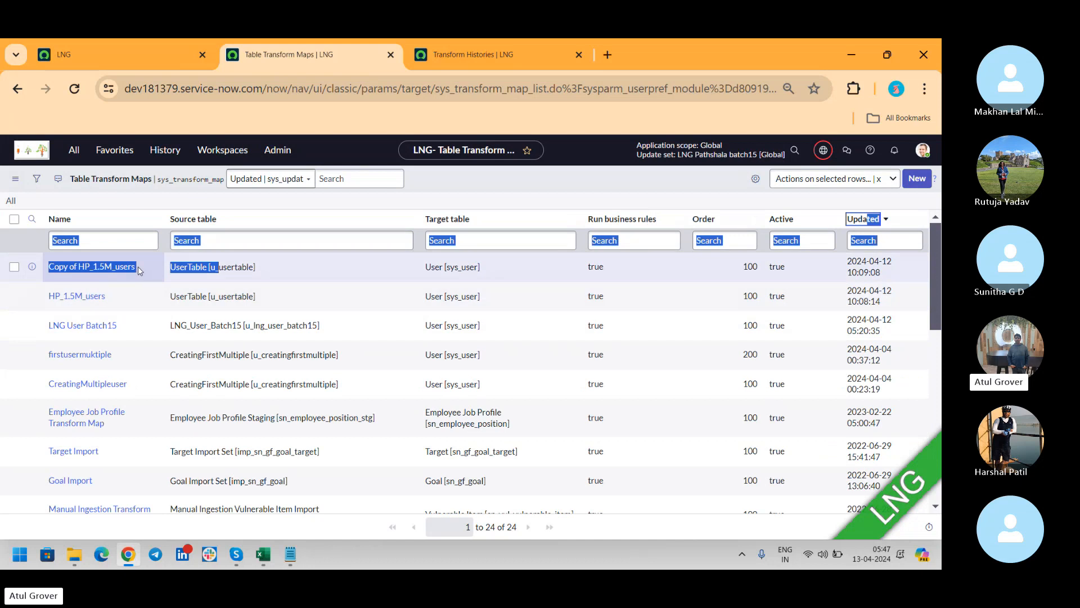
left_click(864, 222)
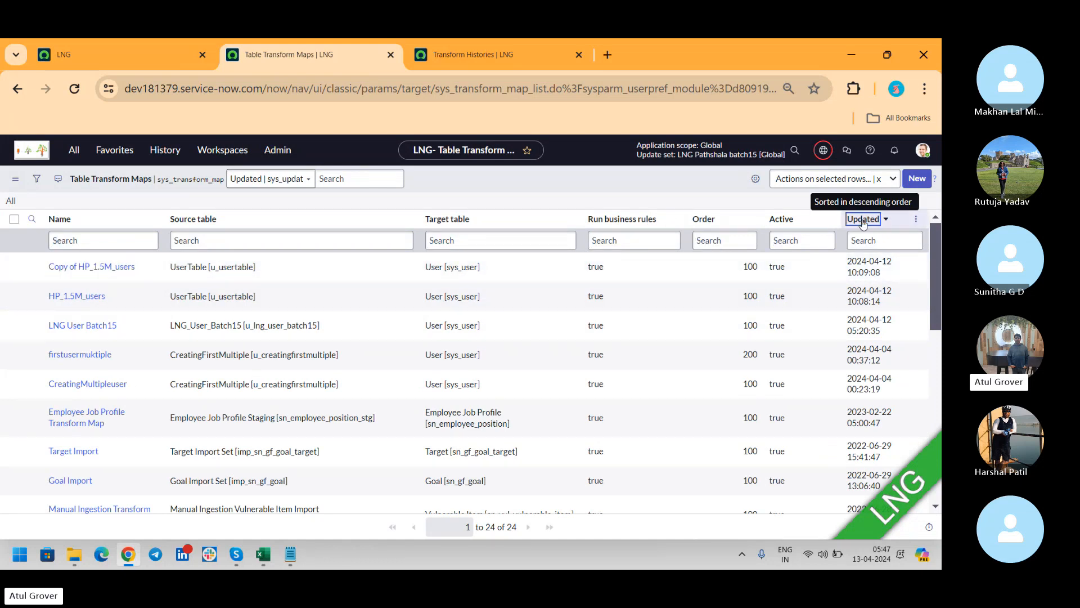
left_click(864, 221)
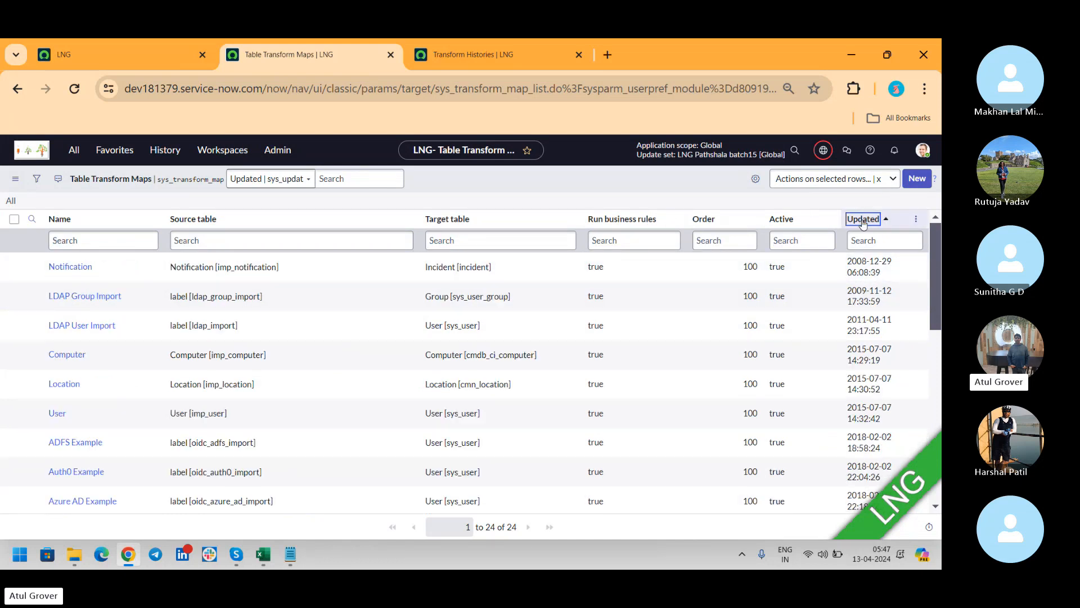
Filter names by 'lng', open LNG User Batch15, and show technical field names.
left_click(92, 236)
type("lng")
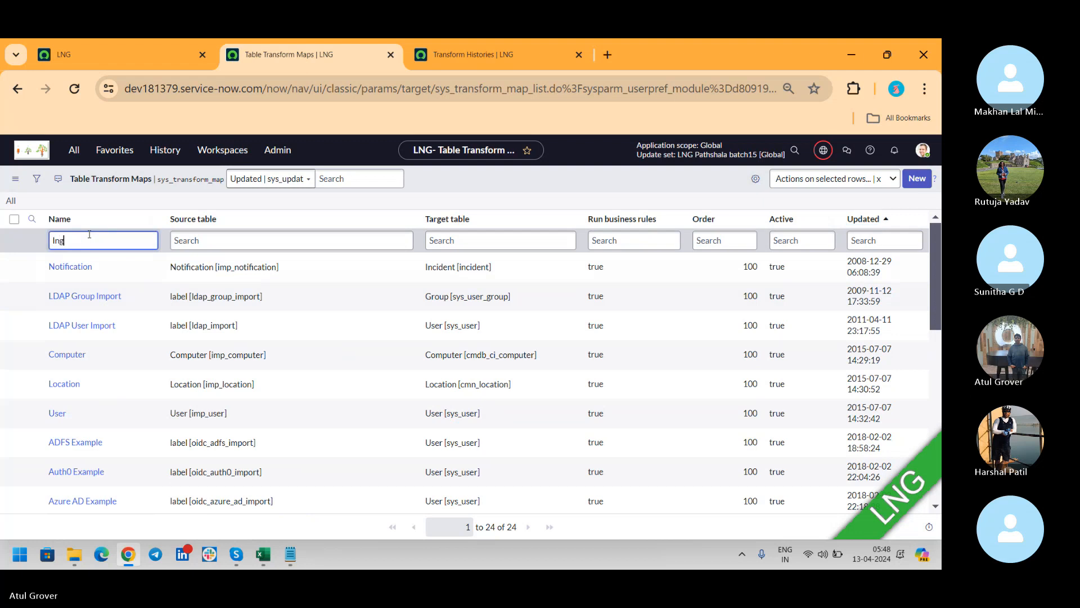
key("Return")
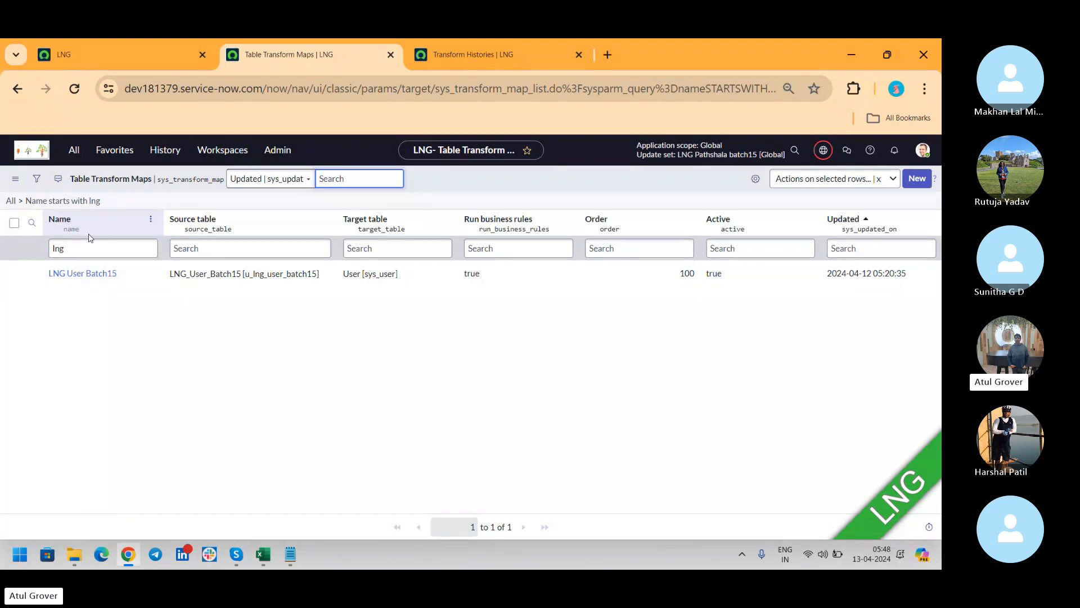
left_click(80, 274)
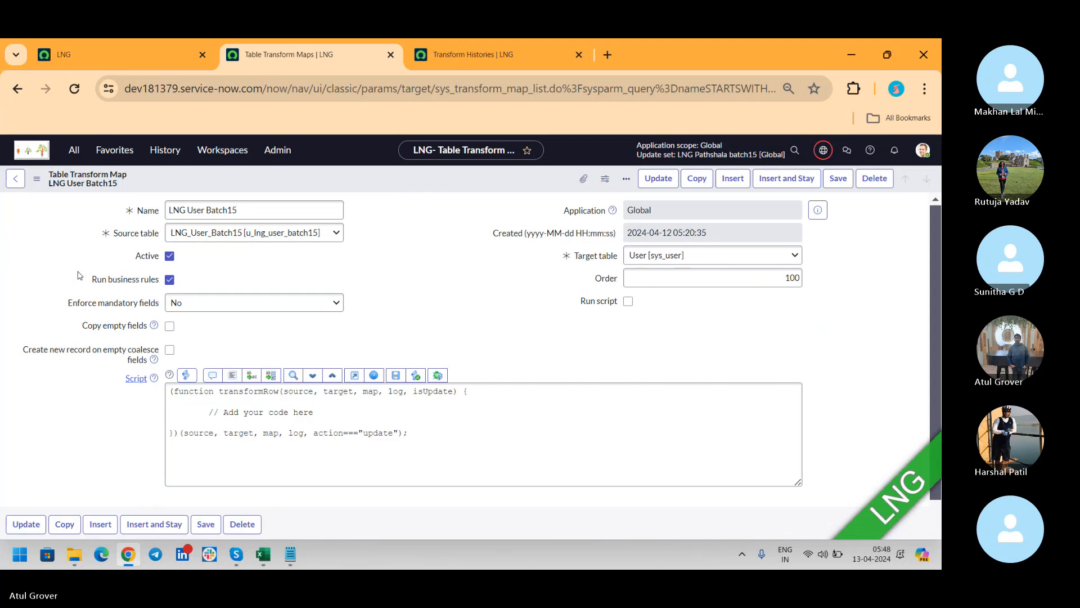
double_click(79, 276)
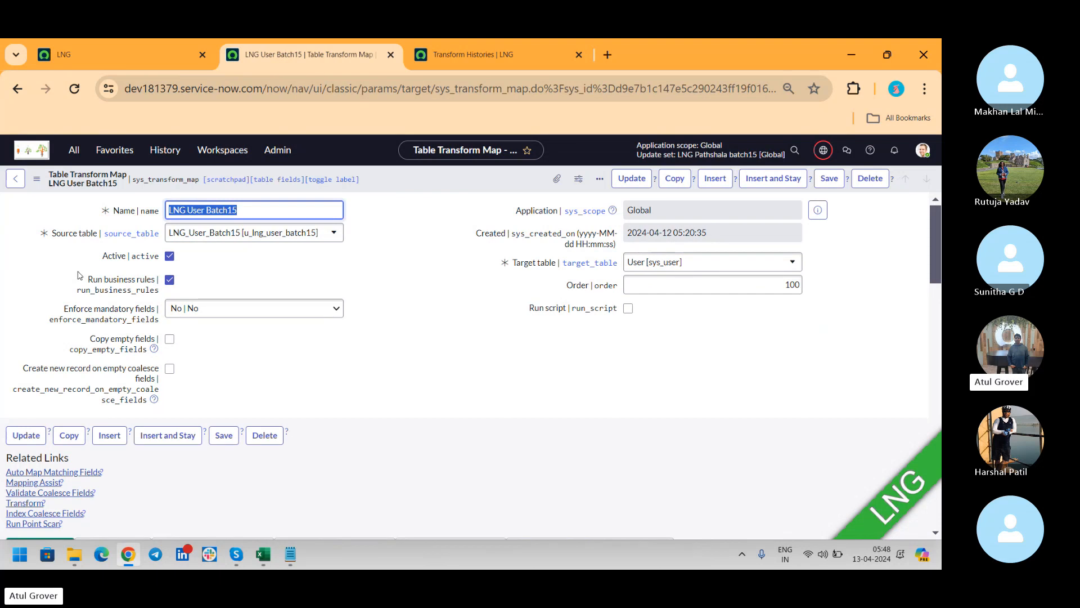
key("alt+Tab")
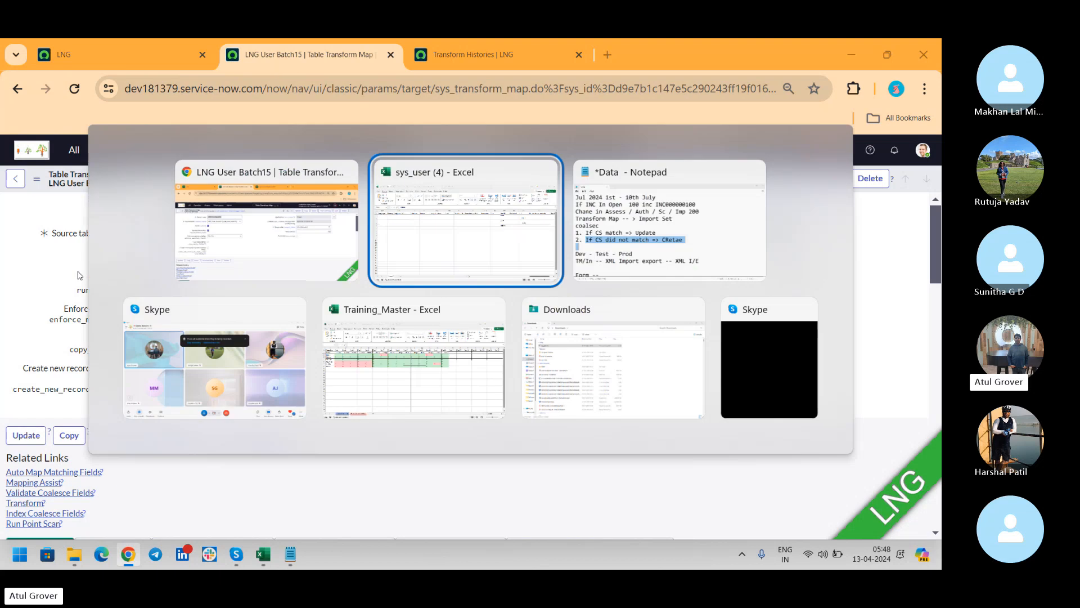
key("Down")
key("Left")
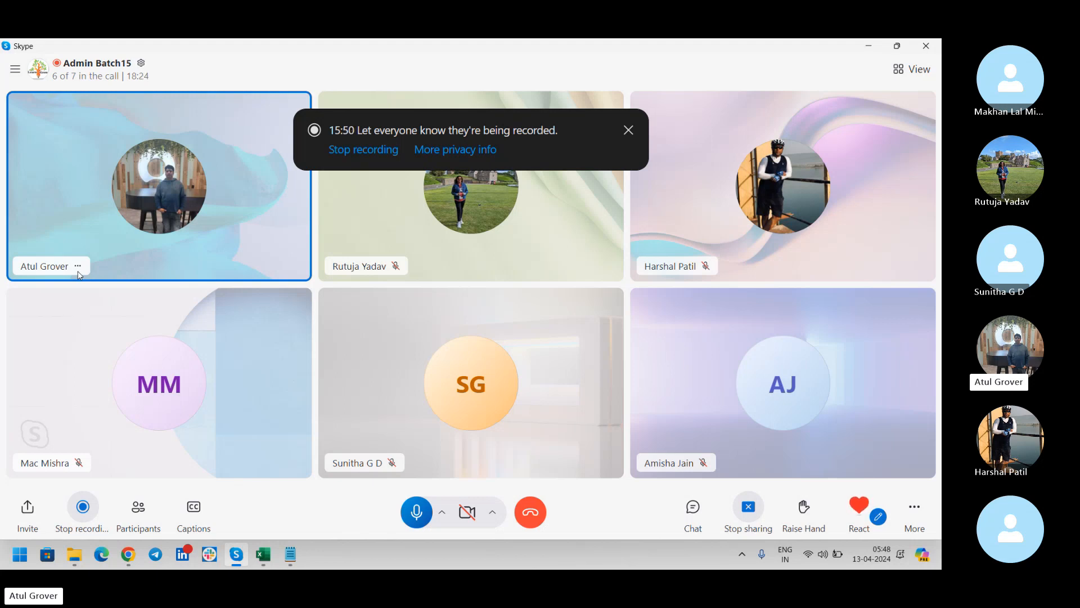
key("alt+Tab")
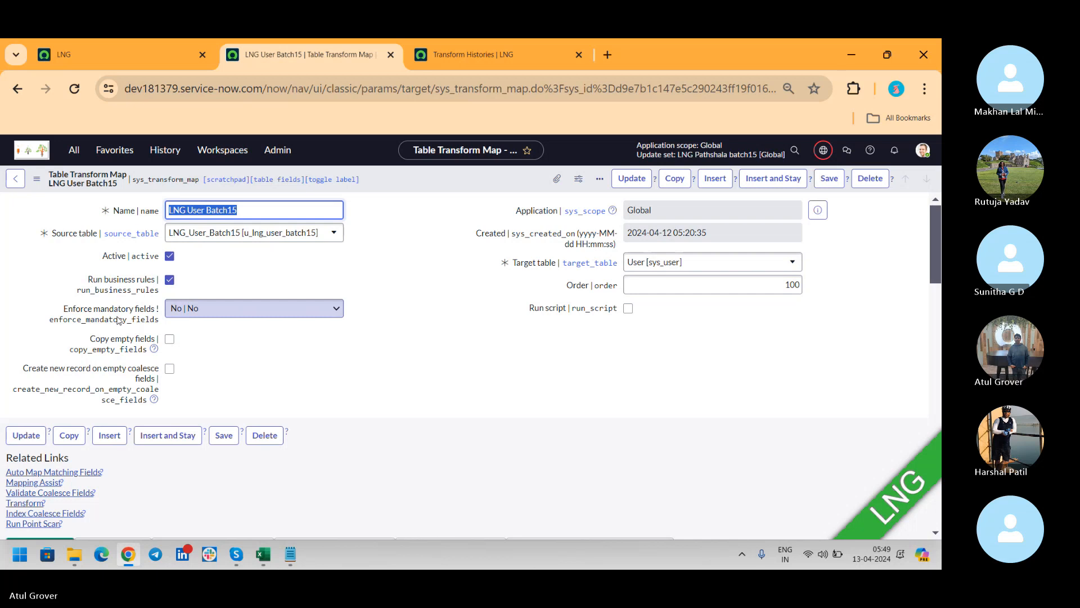
In the first tab, load the sys_user list and start a blank new User record.
left_click(141, 66)
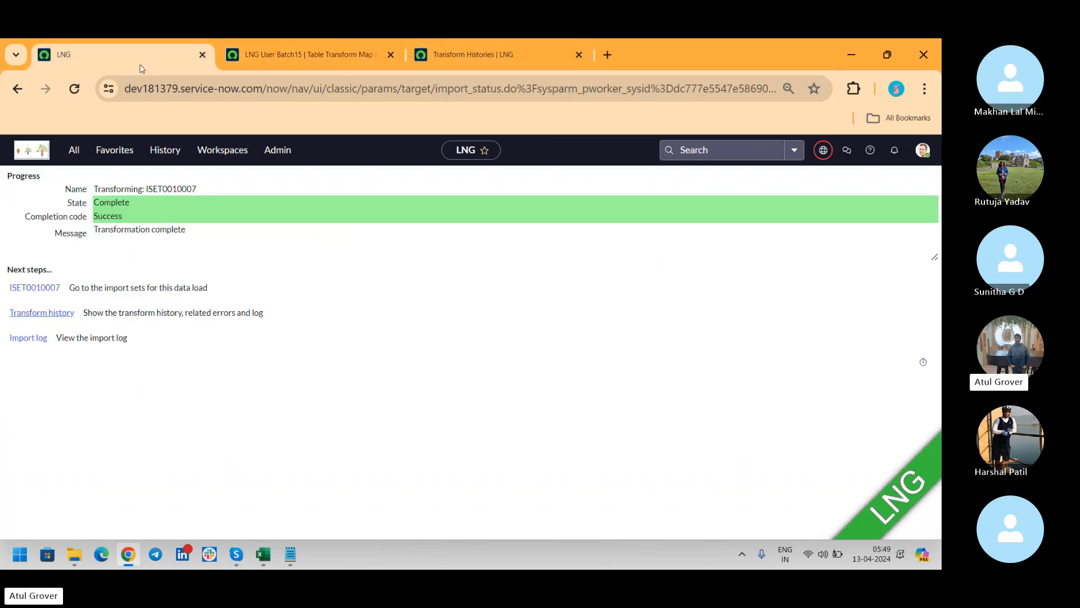
left_click_drag(265, 89, 938, 116)
type("sys")
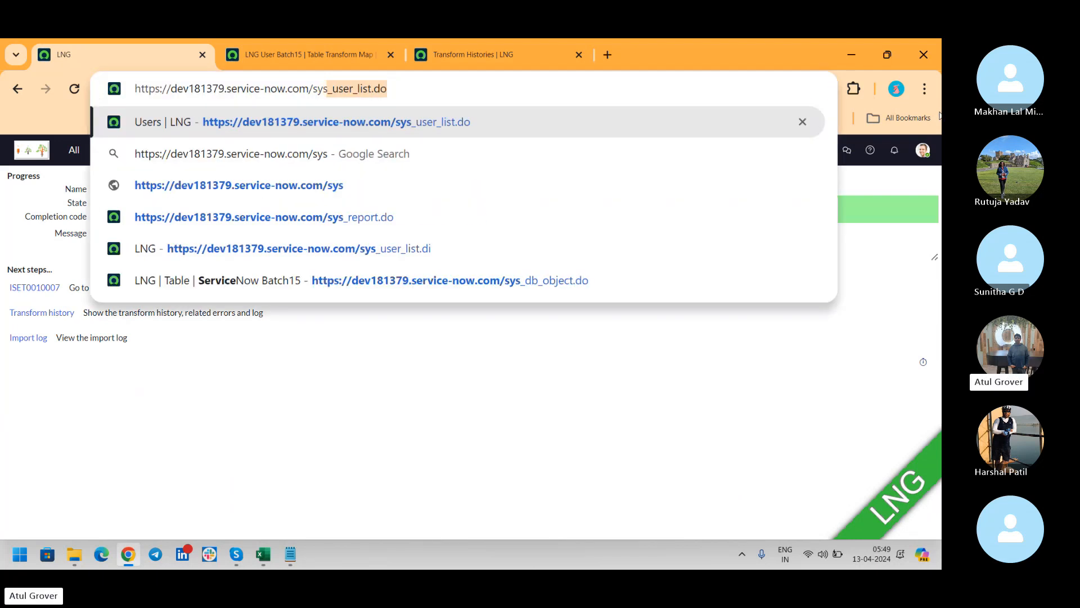
key("Return")
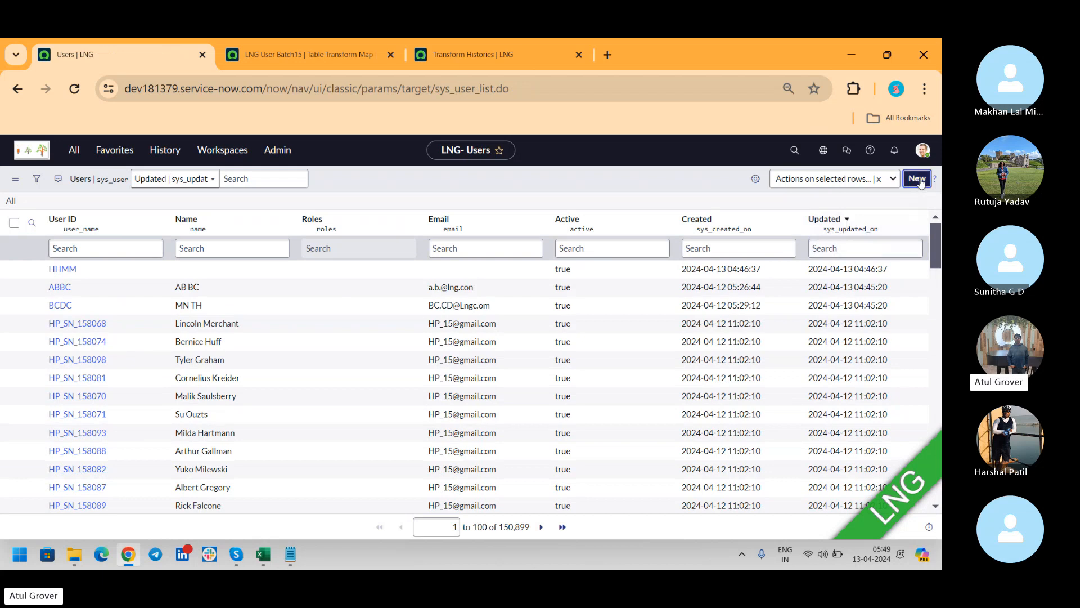
left_click(917, 179)
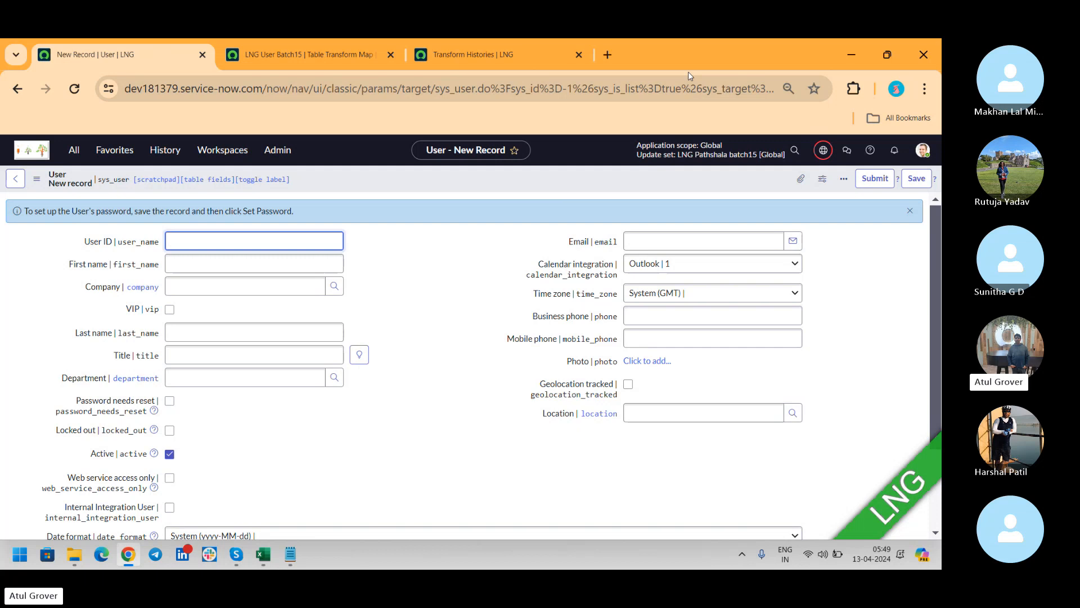
left_click(279, 55)
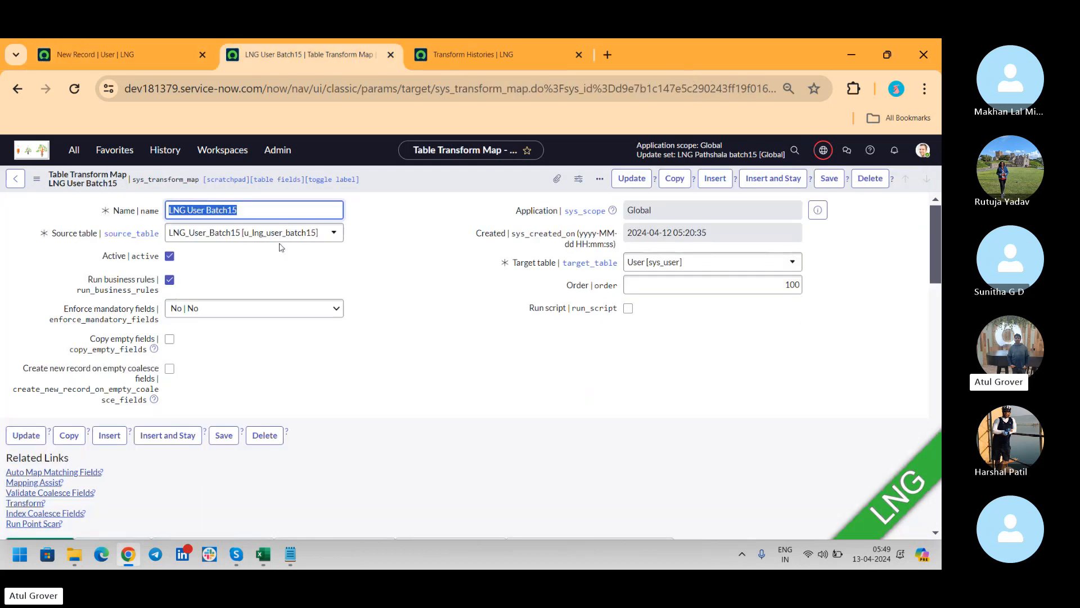
left_click(233, 309)
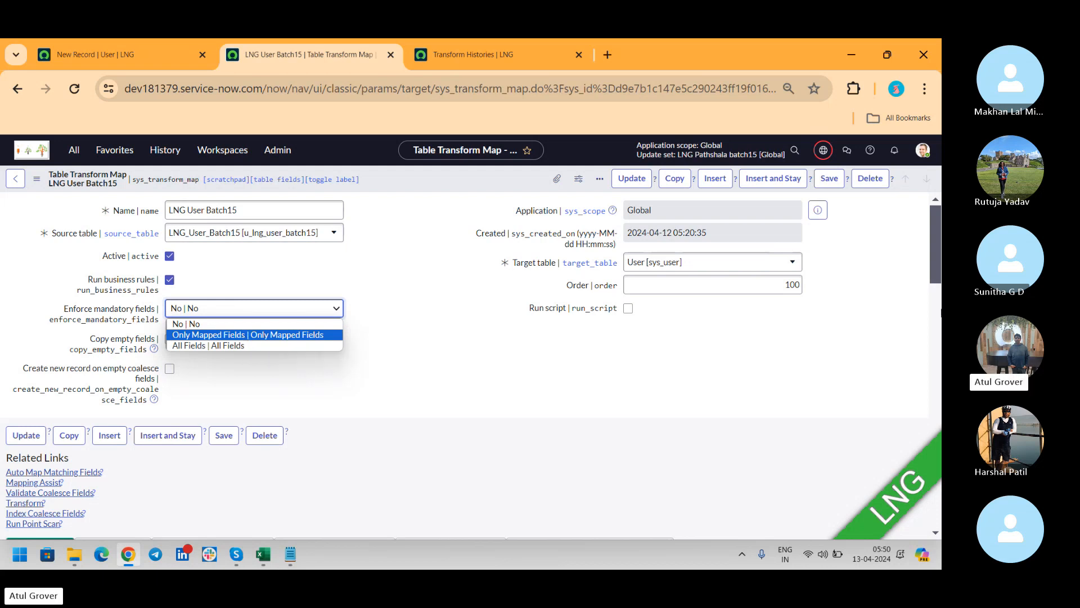
left_click_drag(935, 242, 938, 385)
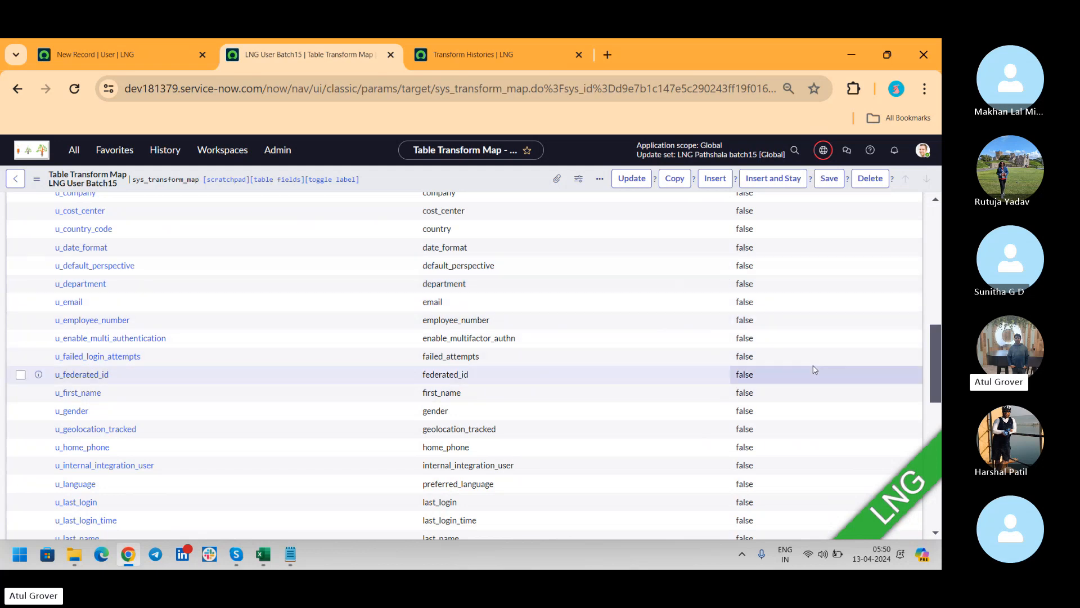
scroll(815, 370, "up", 15)
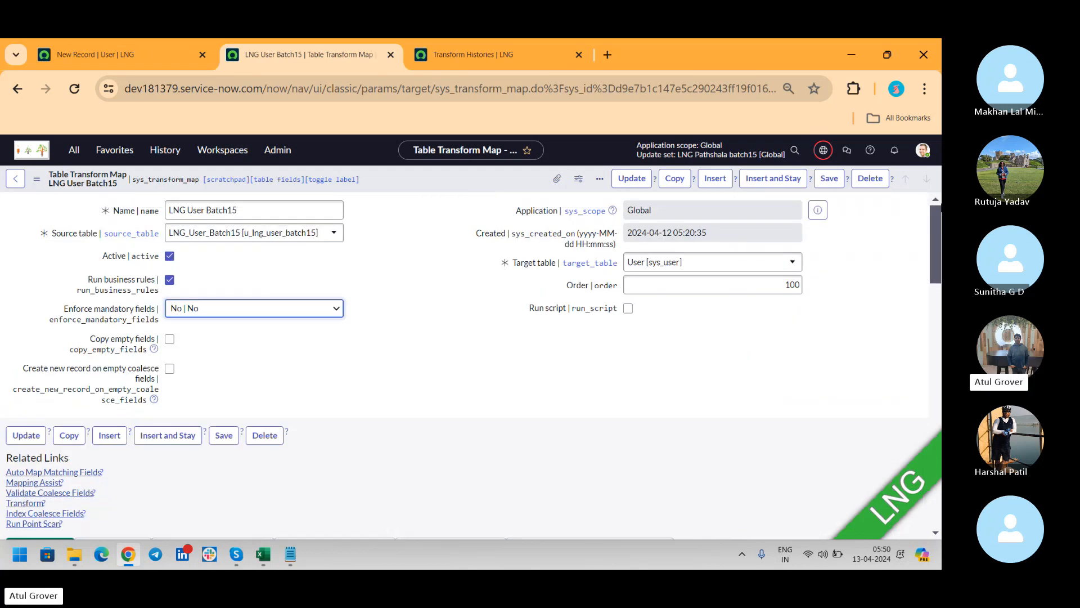
left_click(270, 309)
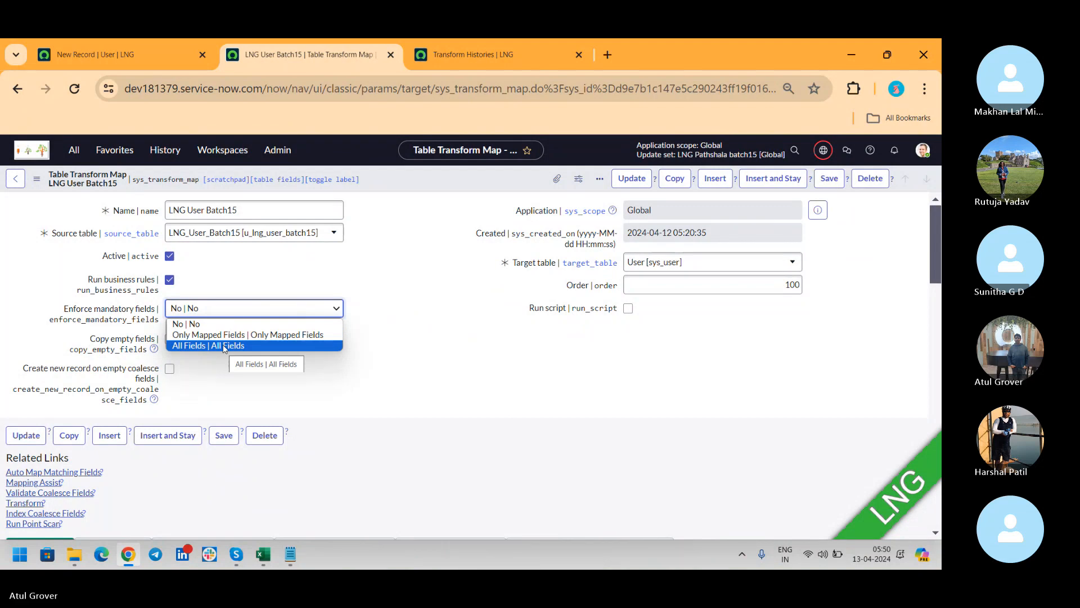
left_click(496, 324)
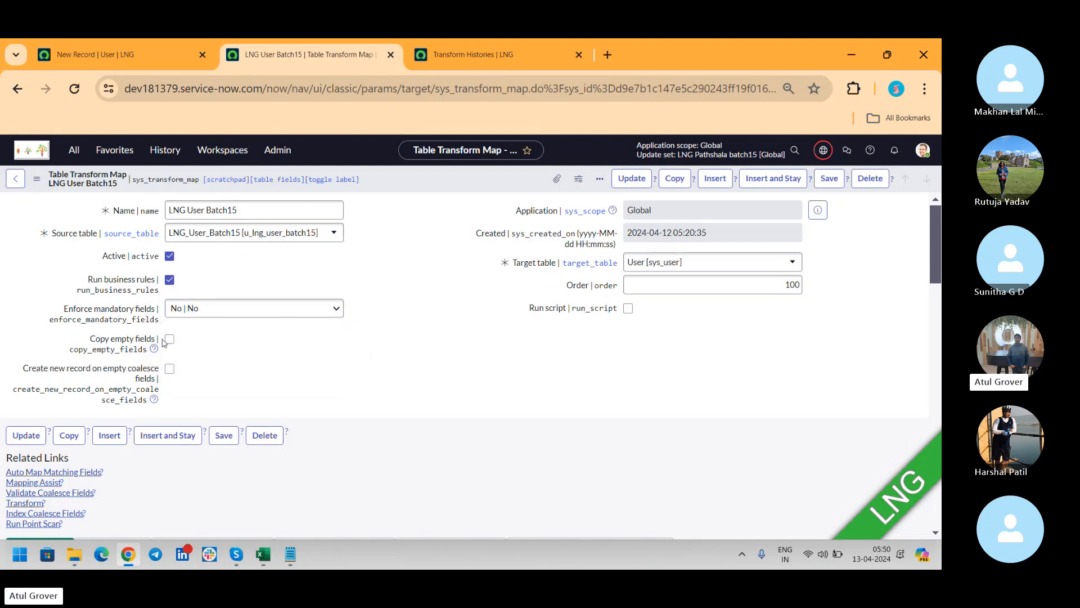
left_click(263, 554)
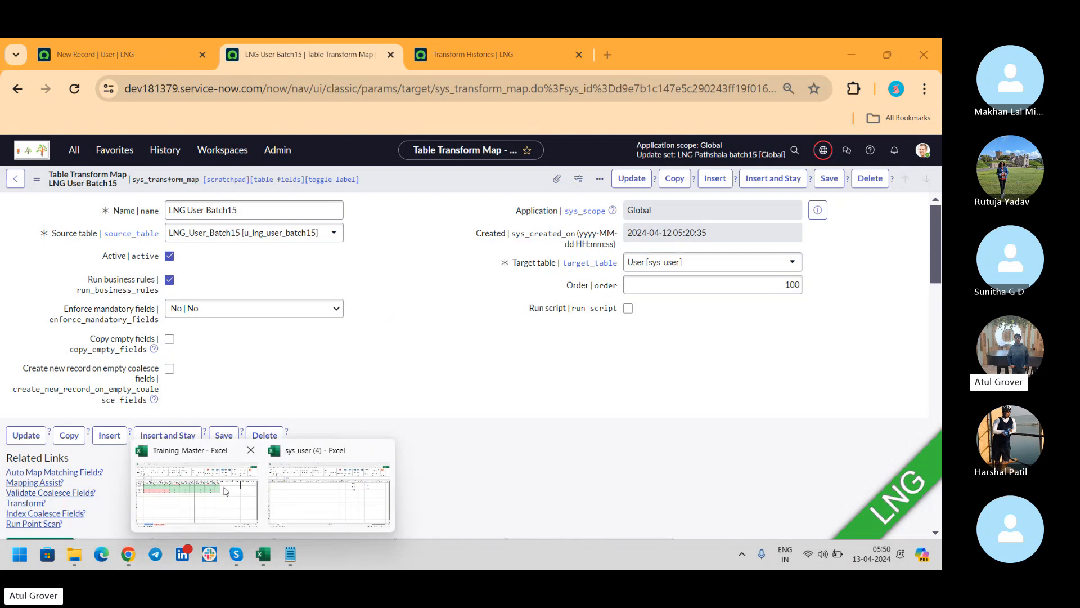
Compare the empty AM2–AV3 cells of sys_user (4) with the transform map.
left_click(329, 490)
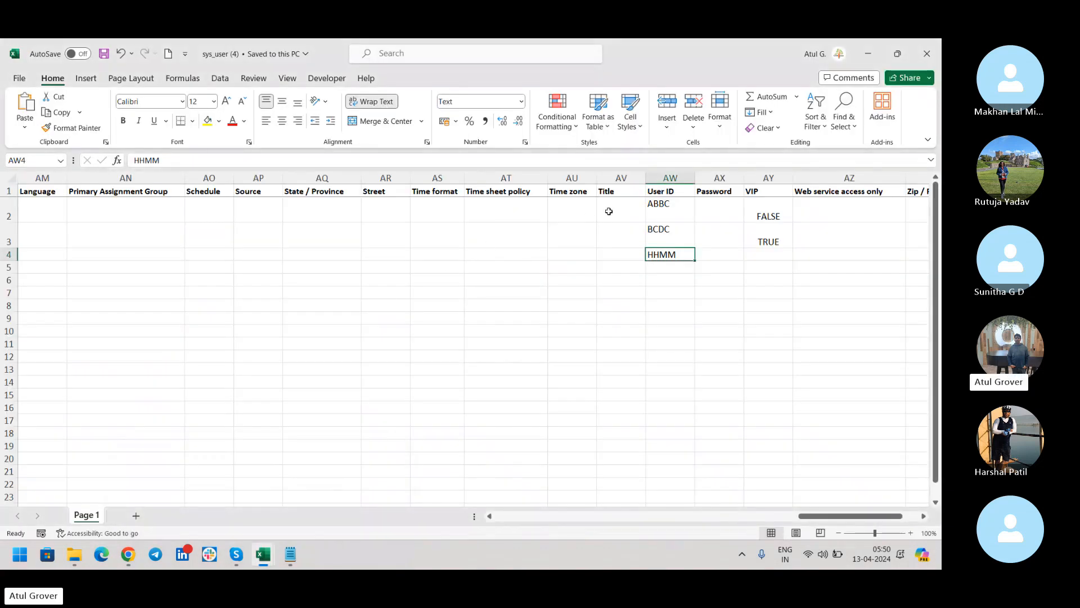
left_click_drag(608, 211, 31, 229)
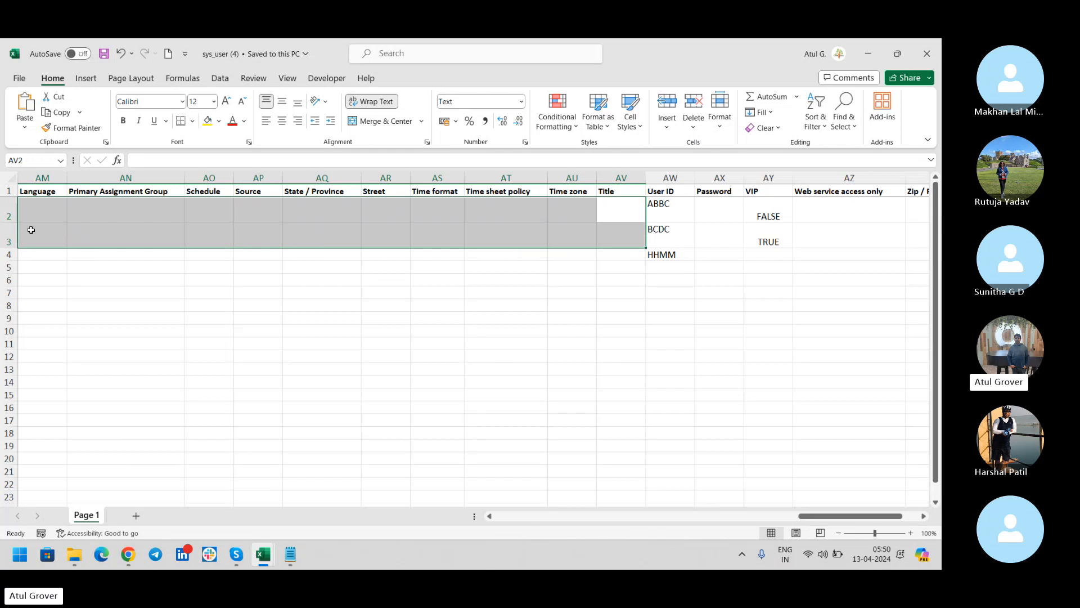
key("alt+Tab")
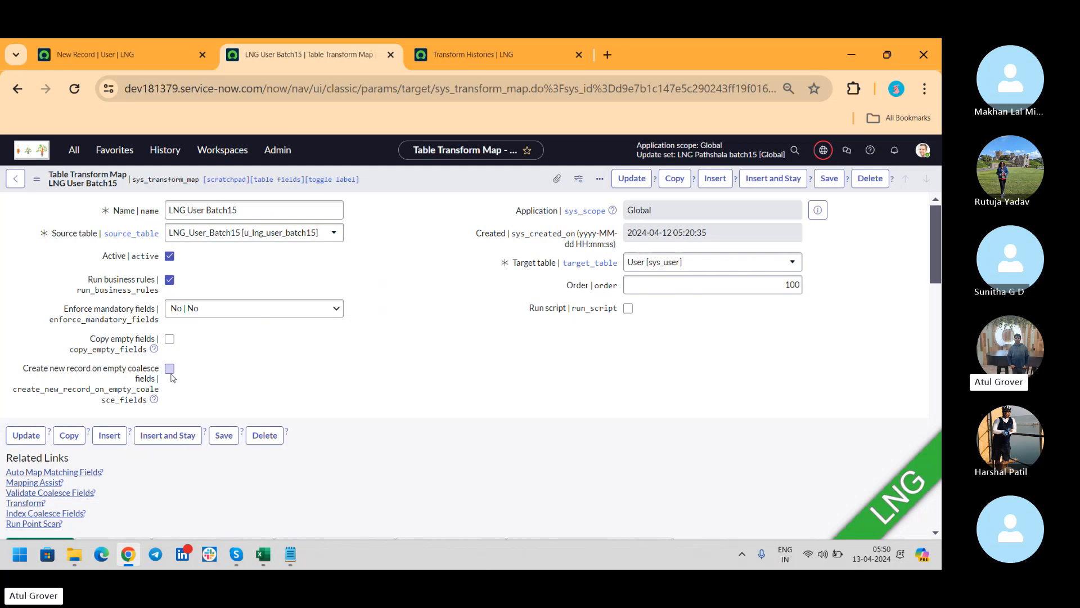
key("alt+Tab")
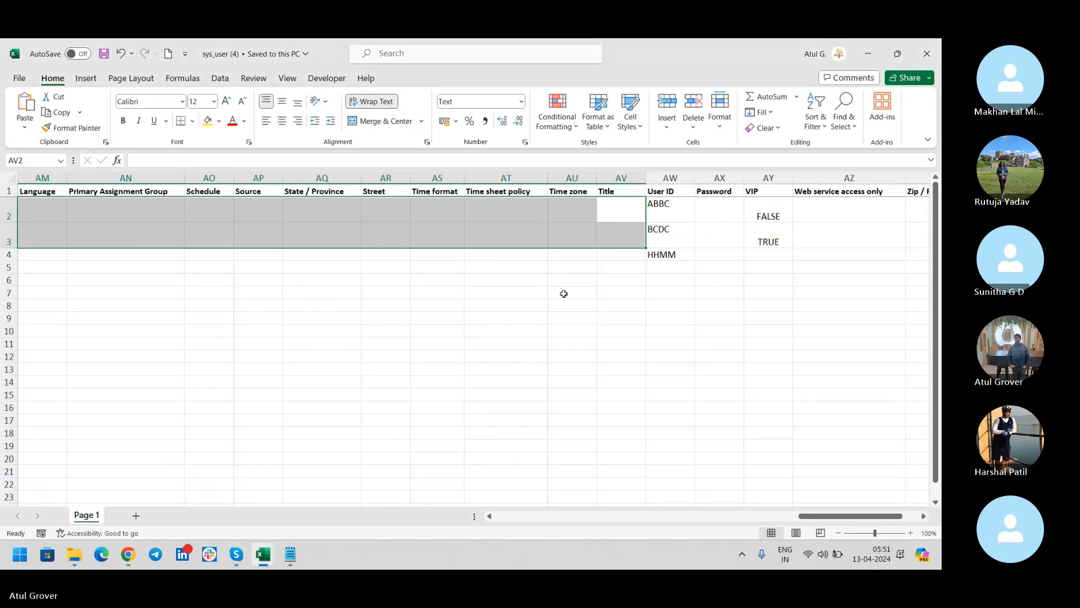
Enter MR as the Title in cell AV5, then return to the ServiceNow transform map.
left_click(661, 262)
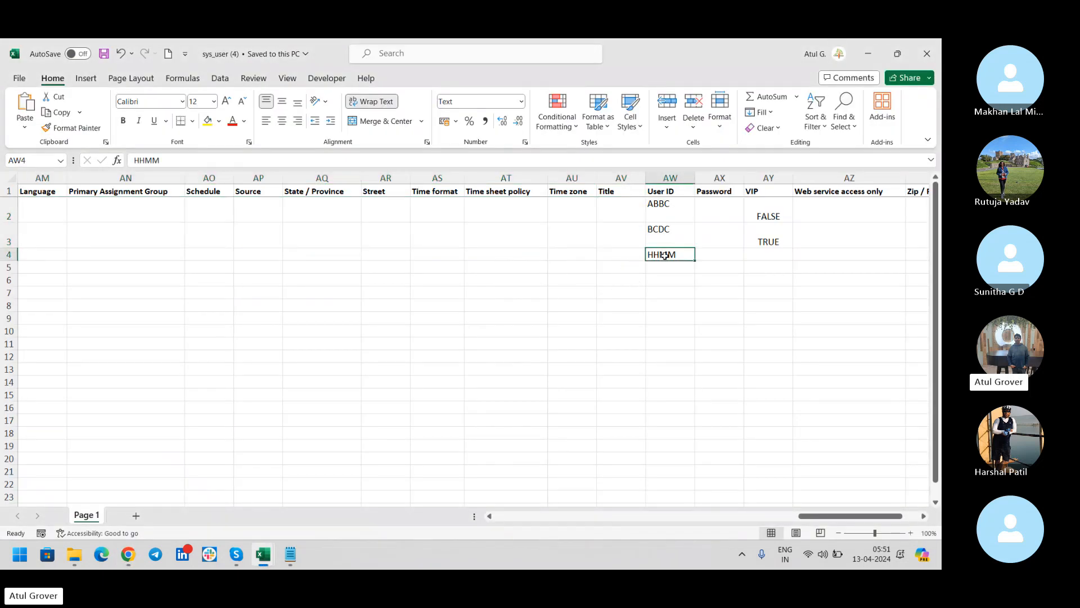
left_click(622, 266)
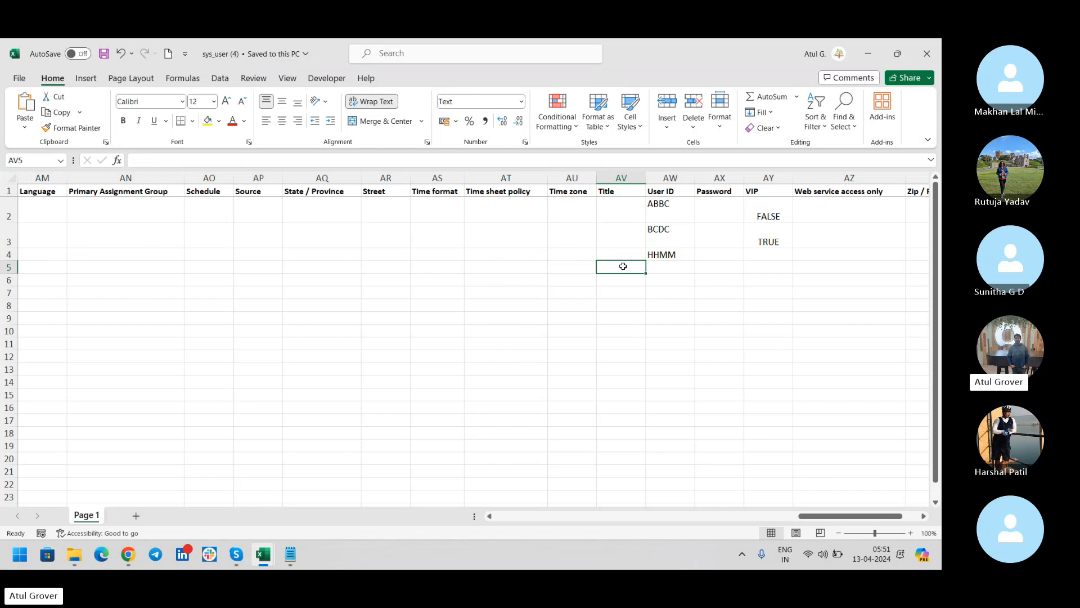
type("MR")
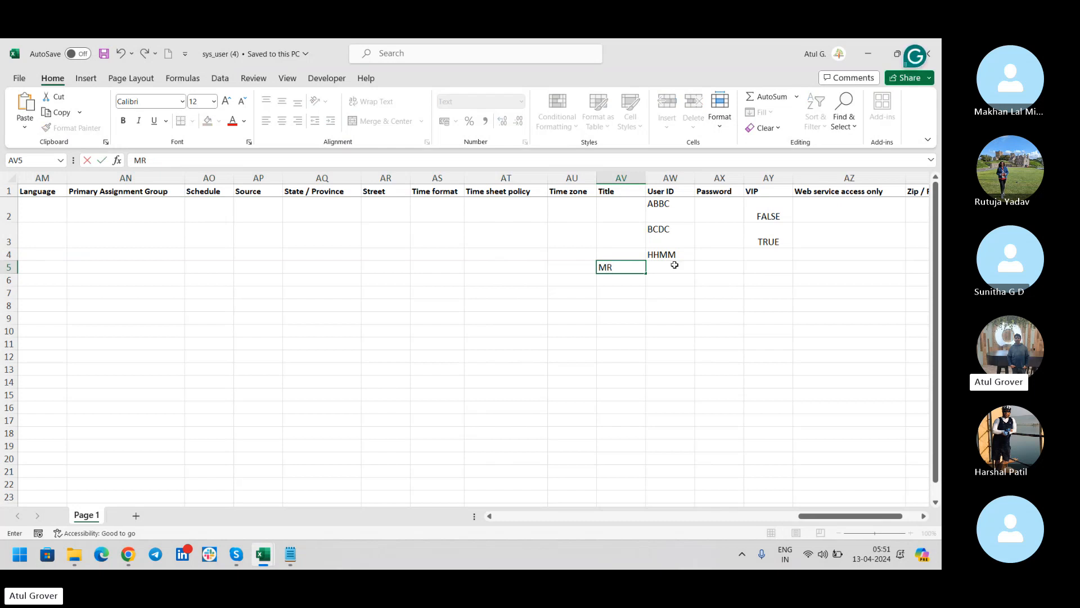
left_click(689, 265)
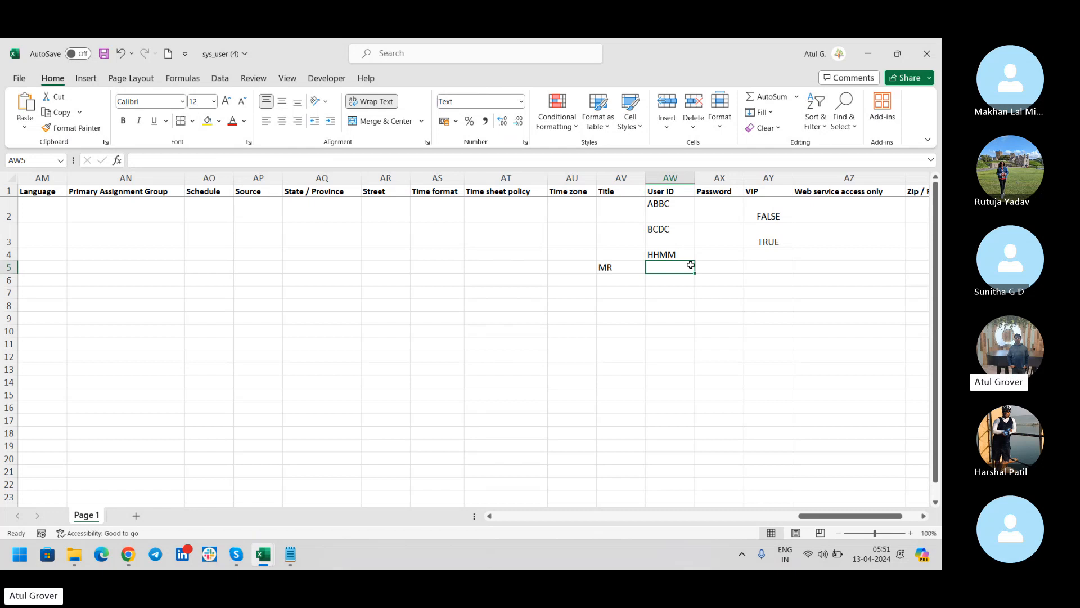
key("alt+Tab")
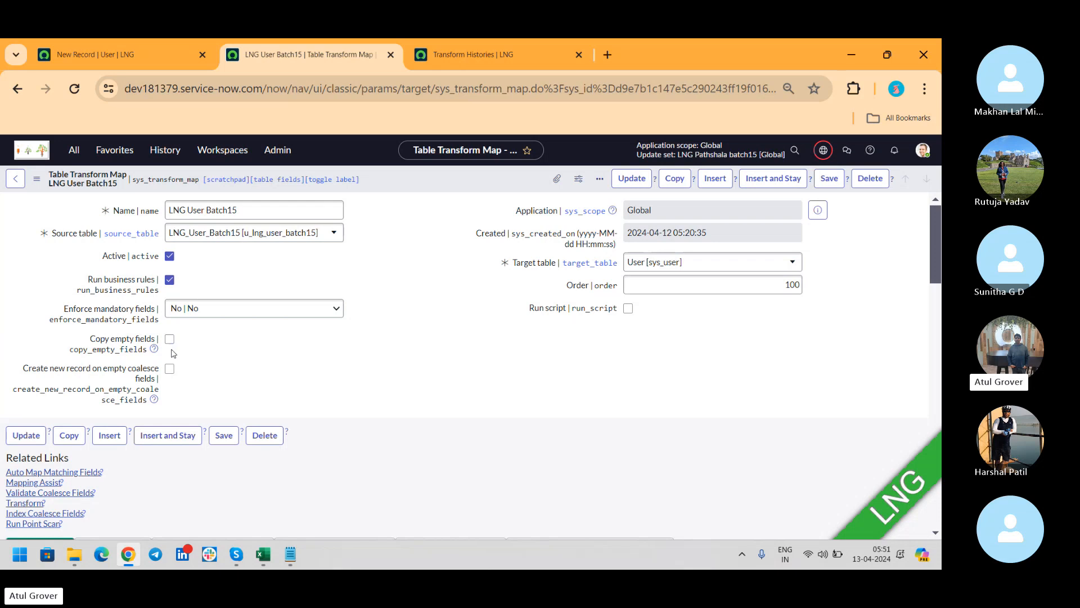
key("alt+Tab")
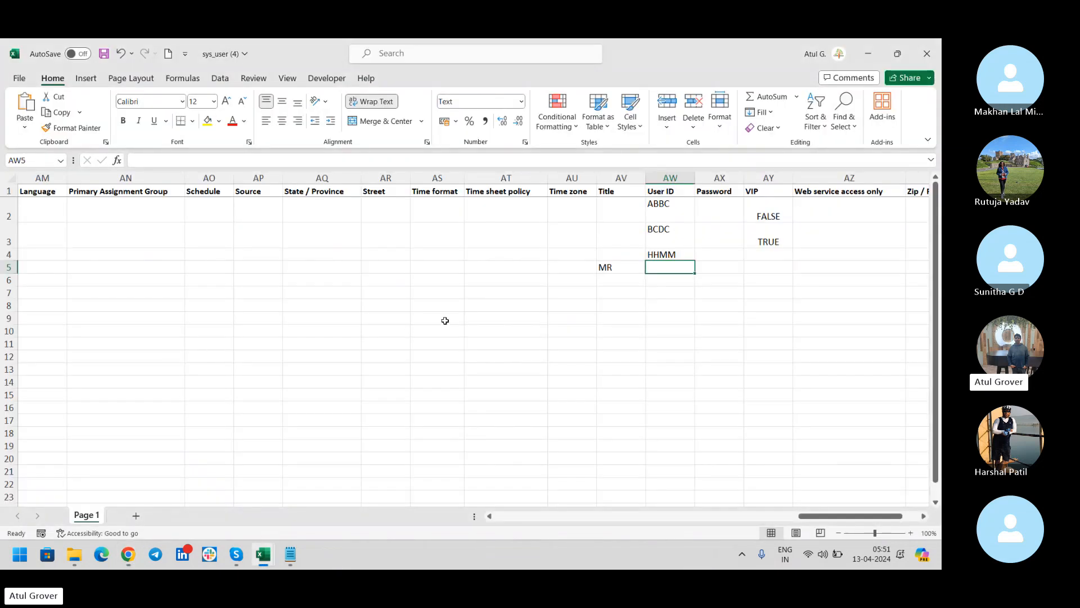
key("alt+Tab")
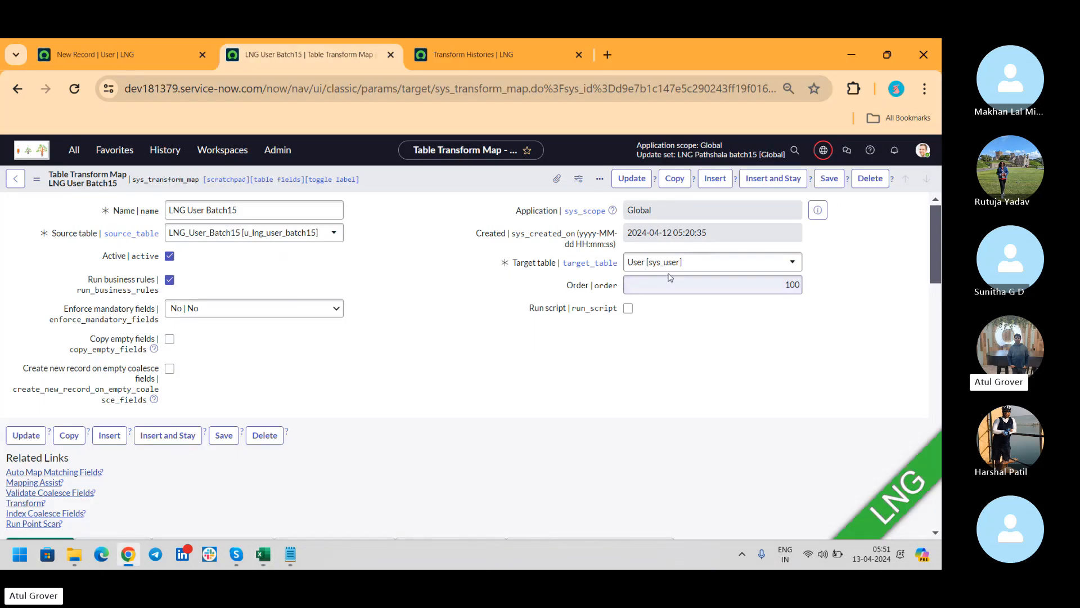
left_click(736, 285)
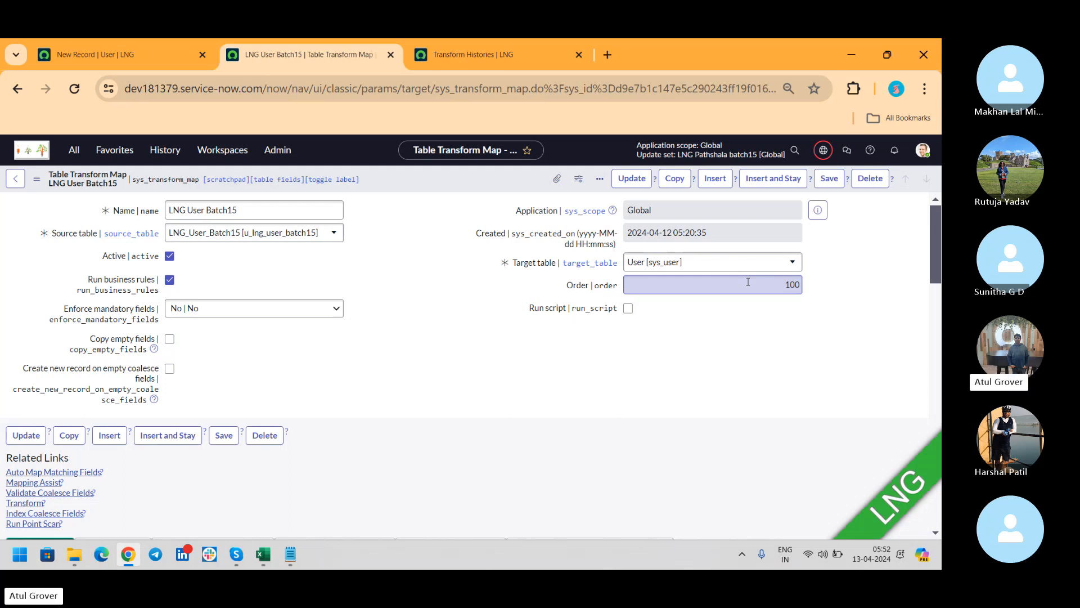
Tick Run script on LNG User Batch15 to reveal the transformRow template, then go to Skype.
left_click(629, 309)
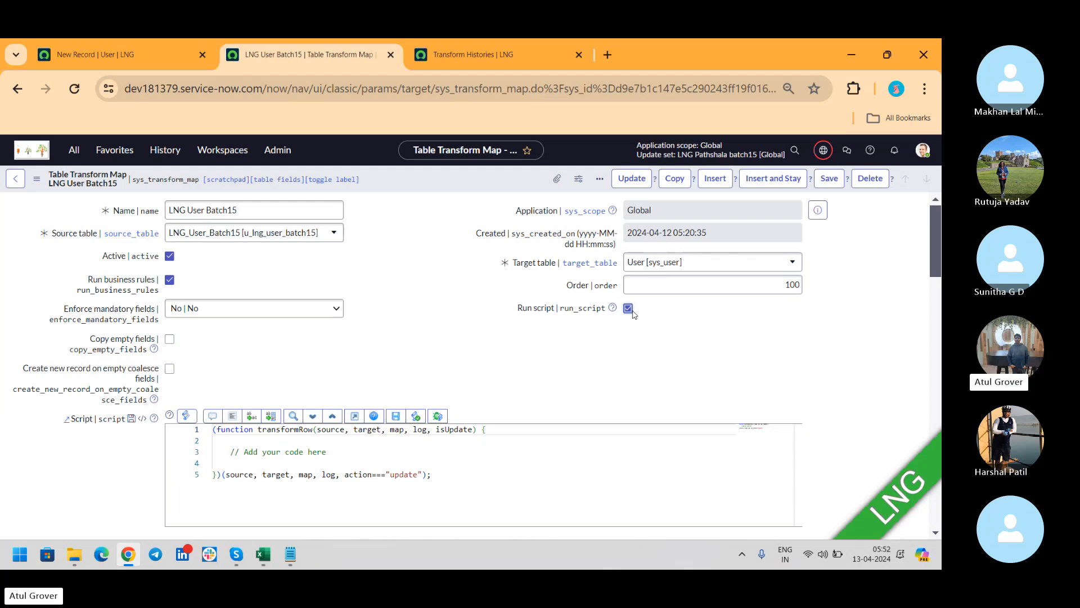
key("alt+Tab")
key("alt+Tab")
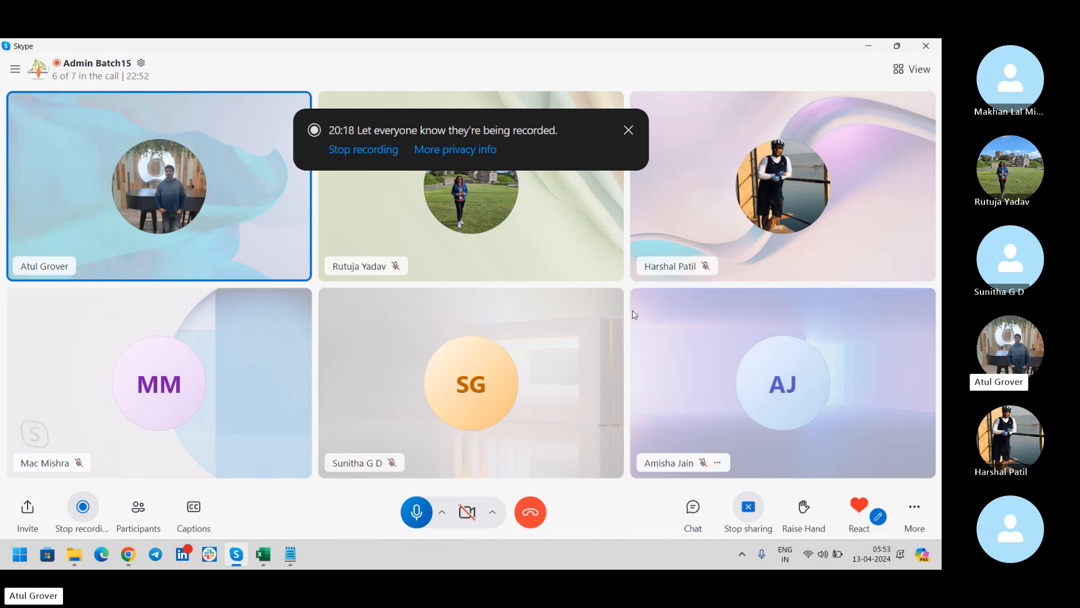
Switch from the Skype call back to the ServiceNow transform map form.
key("alt+Tab")
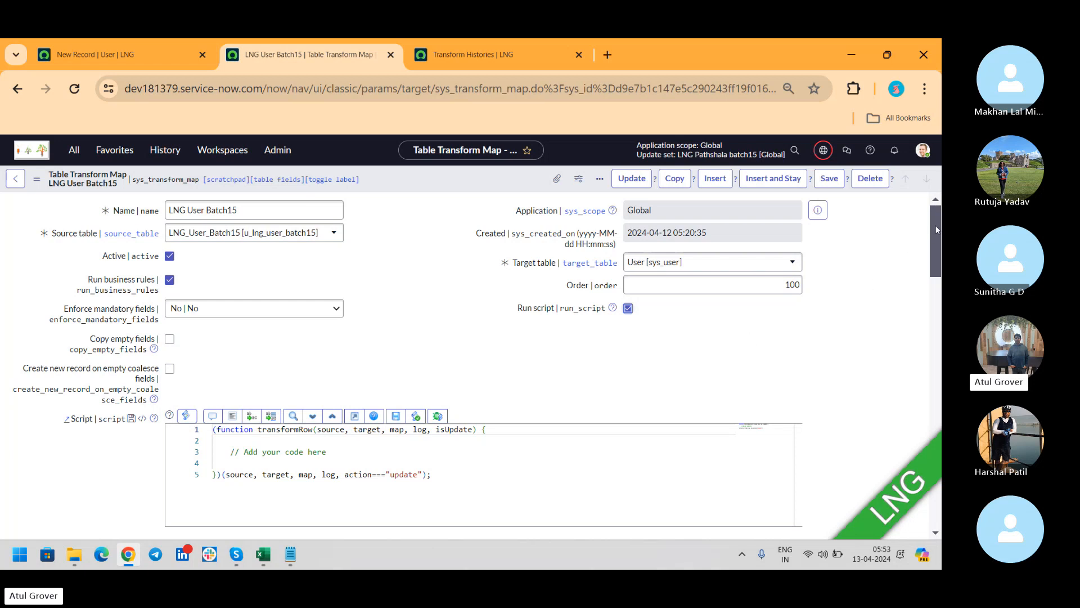
Untick Run script on the LNG User Batch15 transform map and save it.
left_click_drag(936, 230, 936, 261)
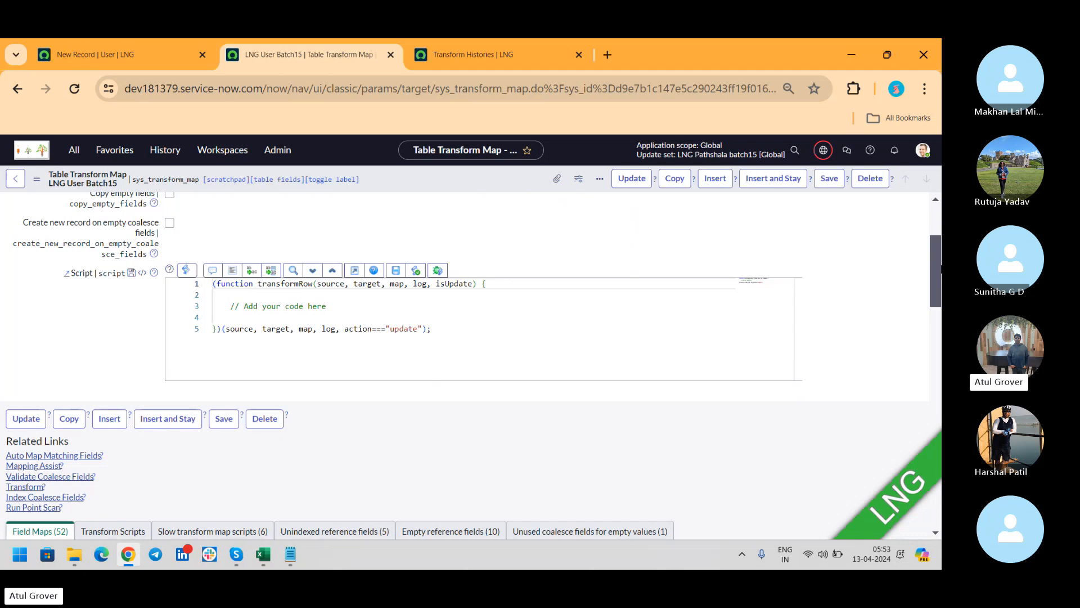
left_click_drag(938, 269, 936, 229)
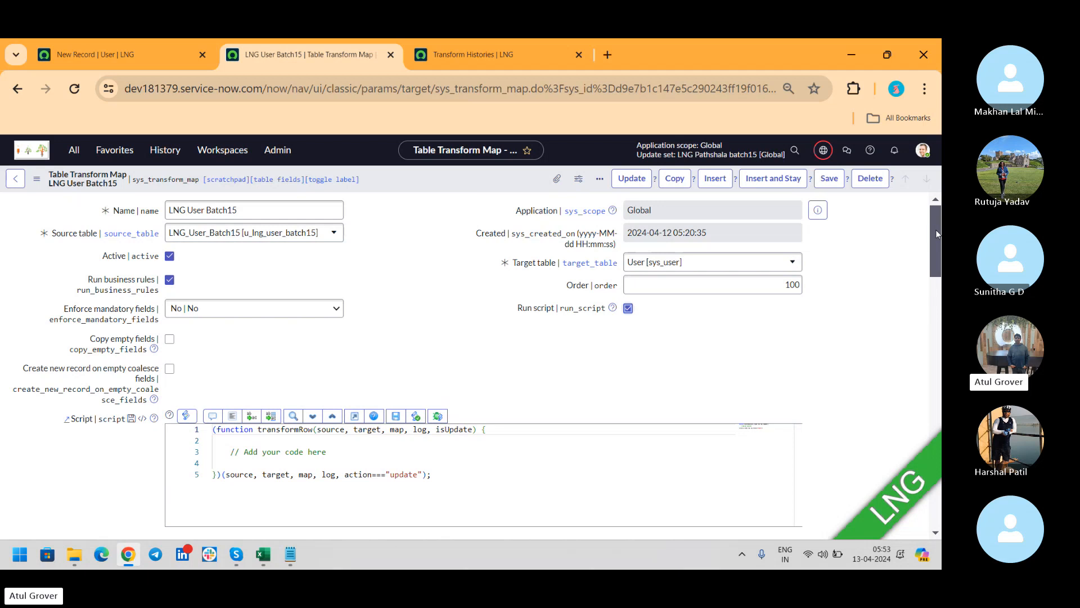
left_click(628, 308)
left_click(827, 179)
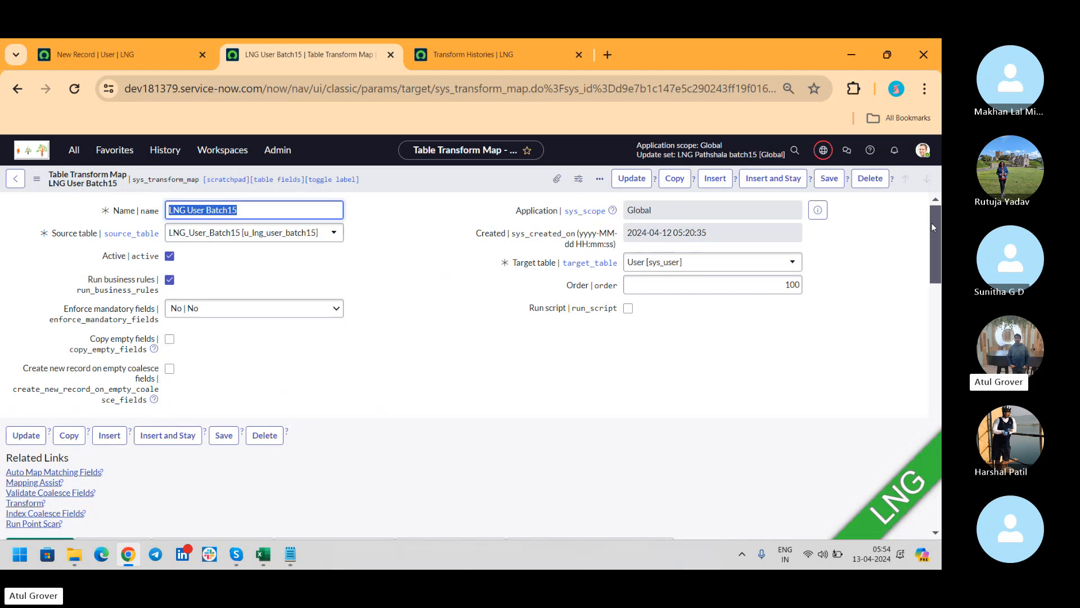
Sort the field maps by Coalesce descending and open the u_user_id field map, showing technical field names.
left_click_drag(932, 222, 929, 288)
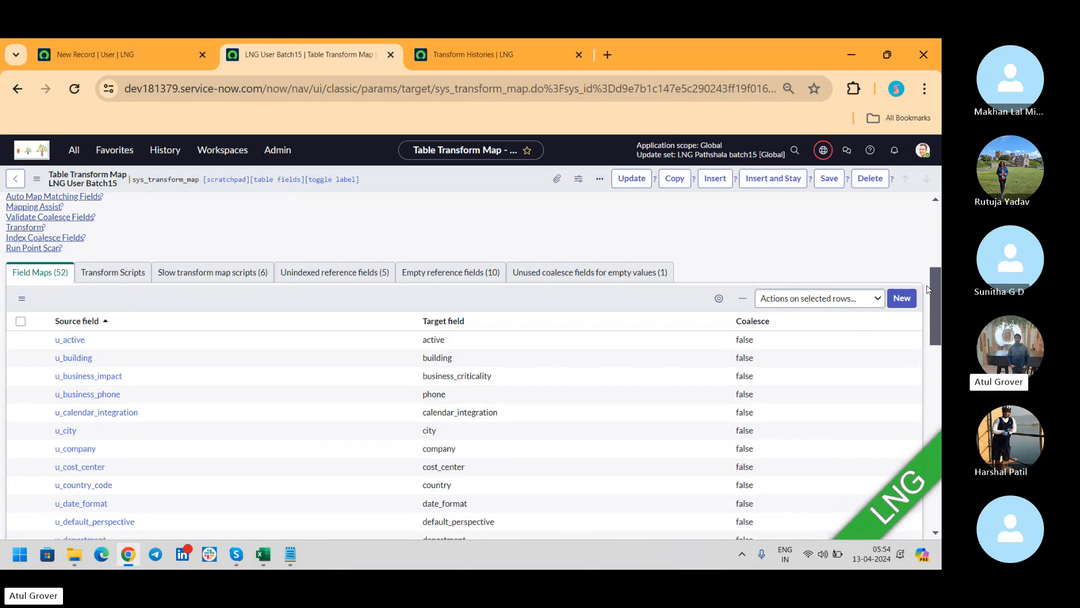
left_click(760, 324)
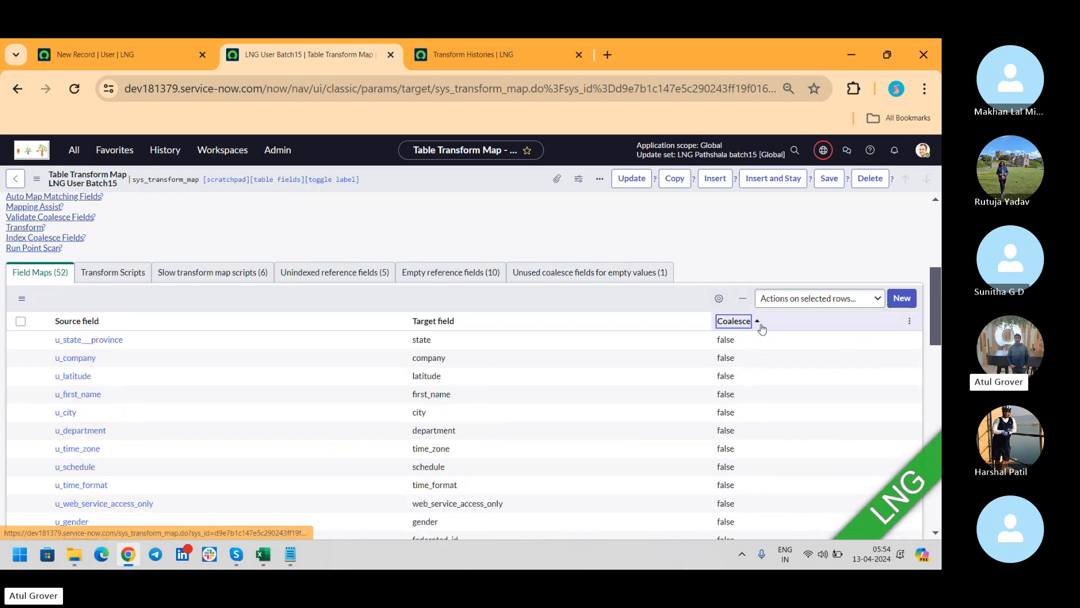
left_click(741, 329)
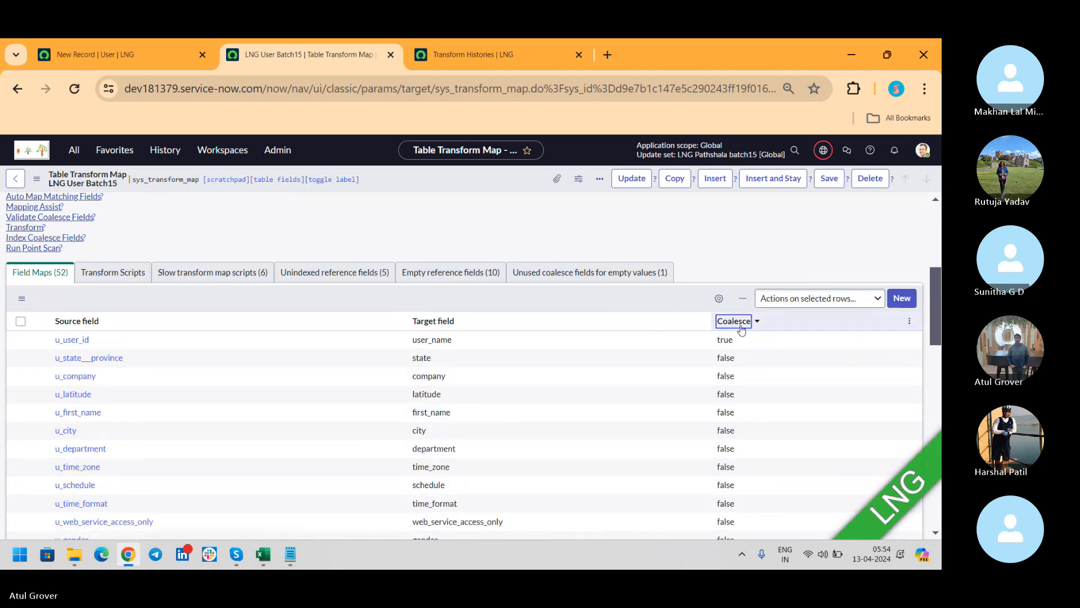
left_click(64, 342)
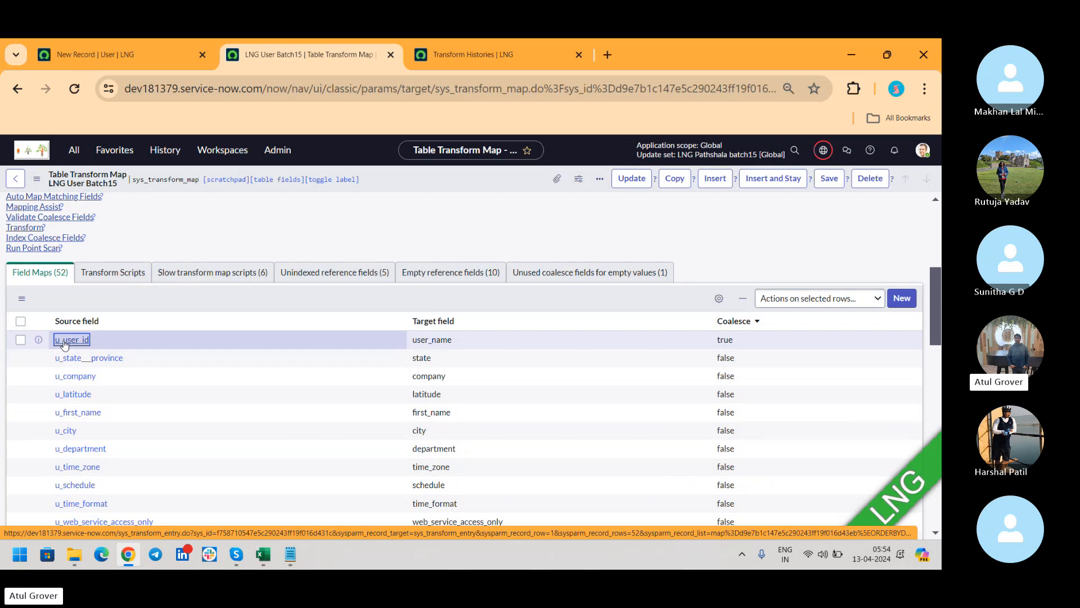
left_click(64, 341)
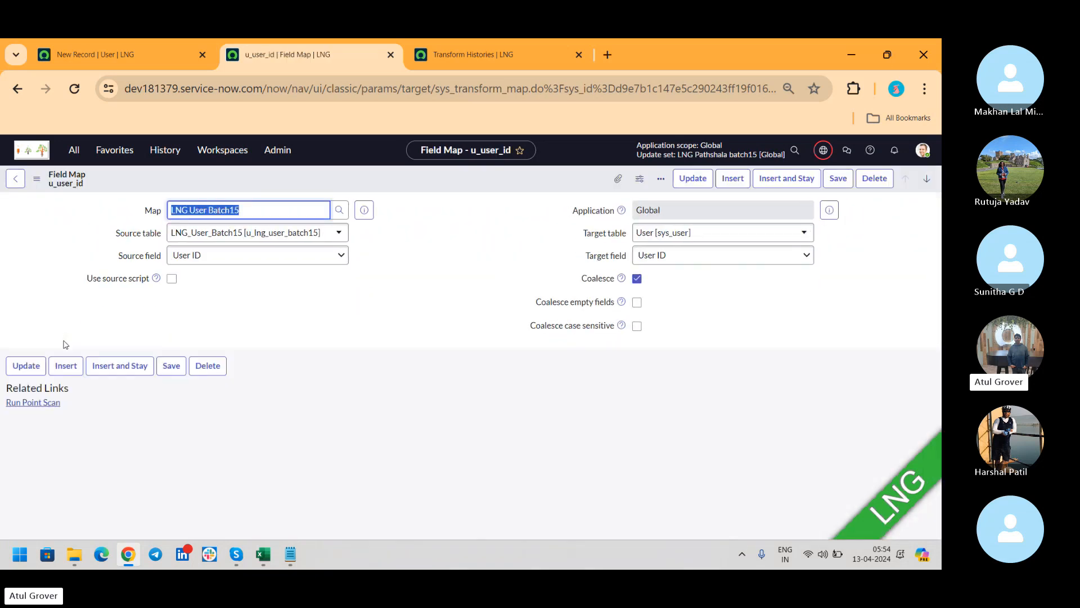
double_click(64, 345)
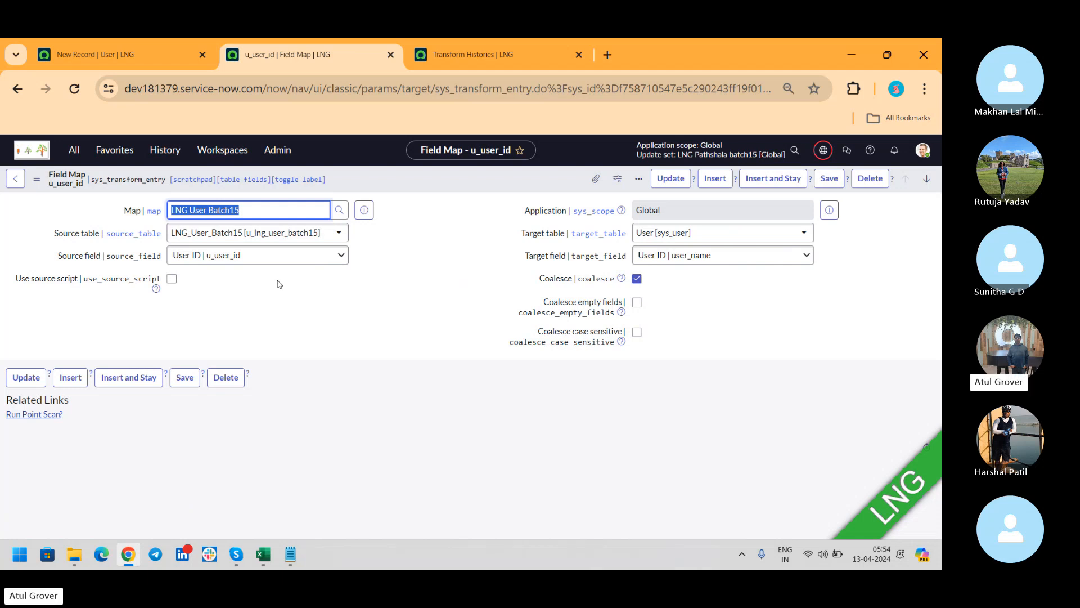
Tick and untick Use source script, then switch to the sys_user sheet in Excel.
left_click(172, 279)
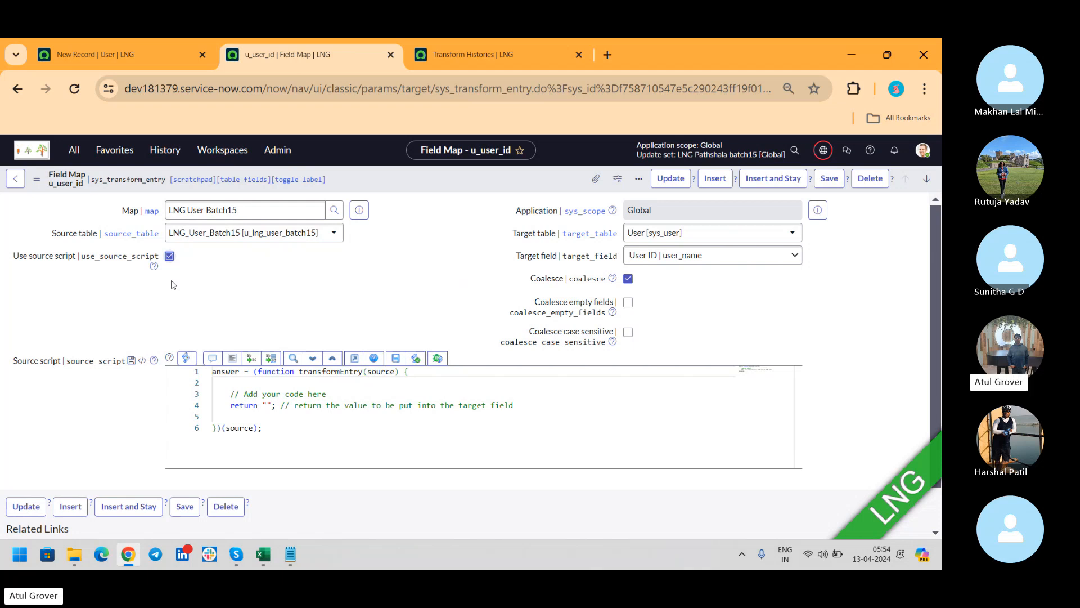
left_click(169, 256)
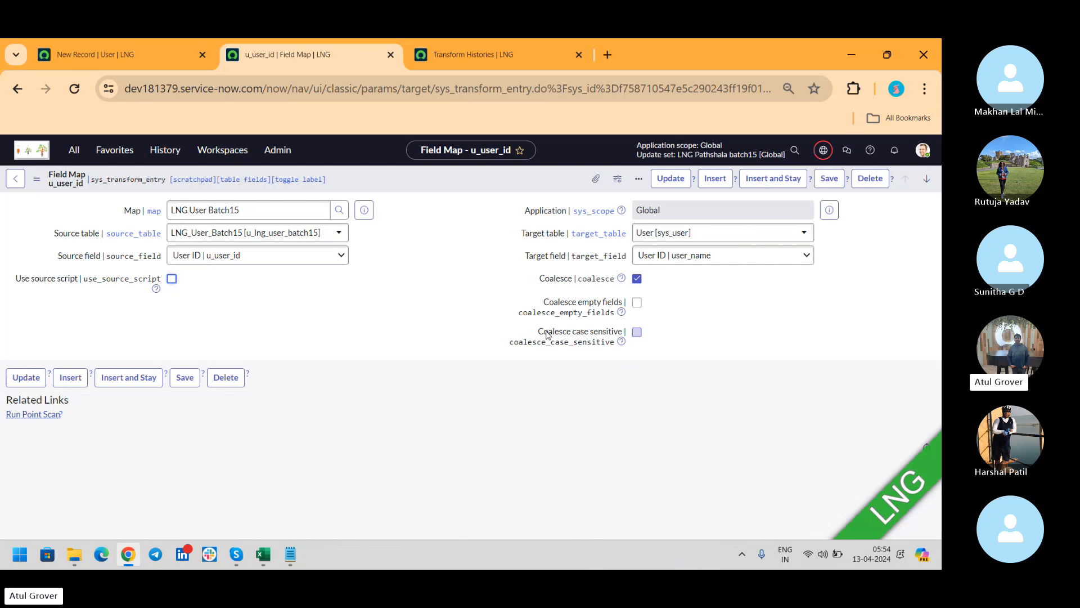
key("alt+Tab")
key("alt+Tab")
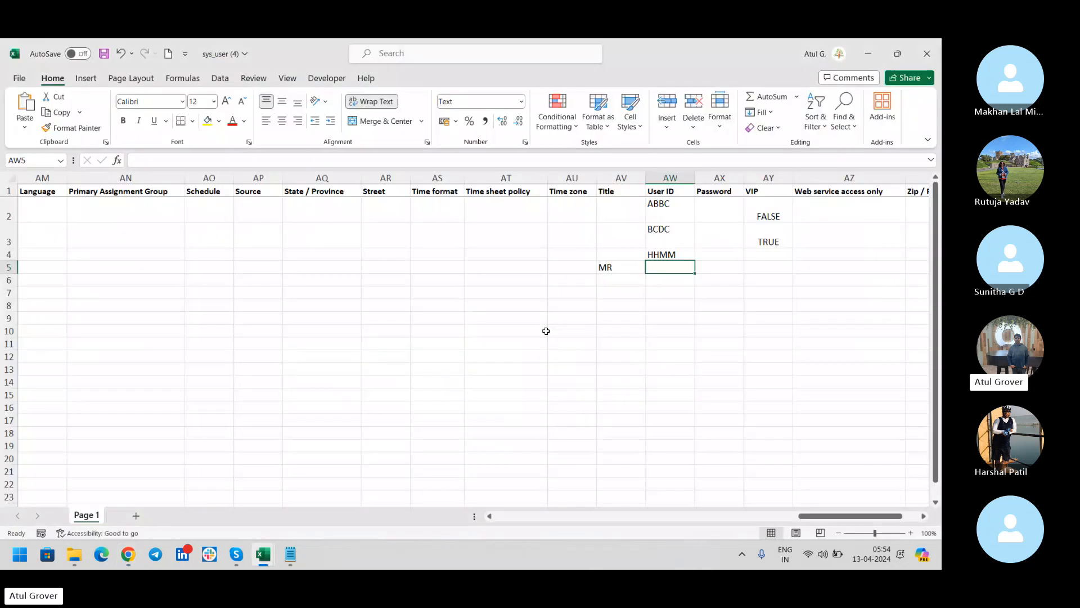
Enter lowercase 'hhmm' in cell AW6, check the HHMM value in AW4, then return to ServiceNow.
left_click(664, 280)
type("hhmm")
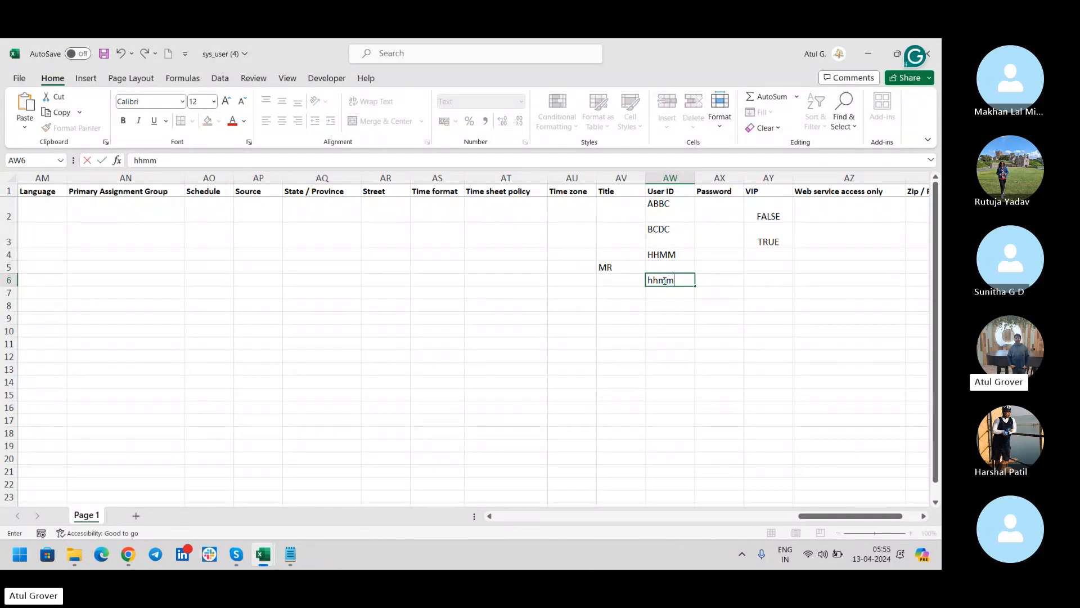
left_click(692, 309)
left_click(671, 256)
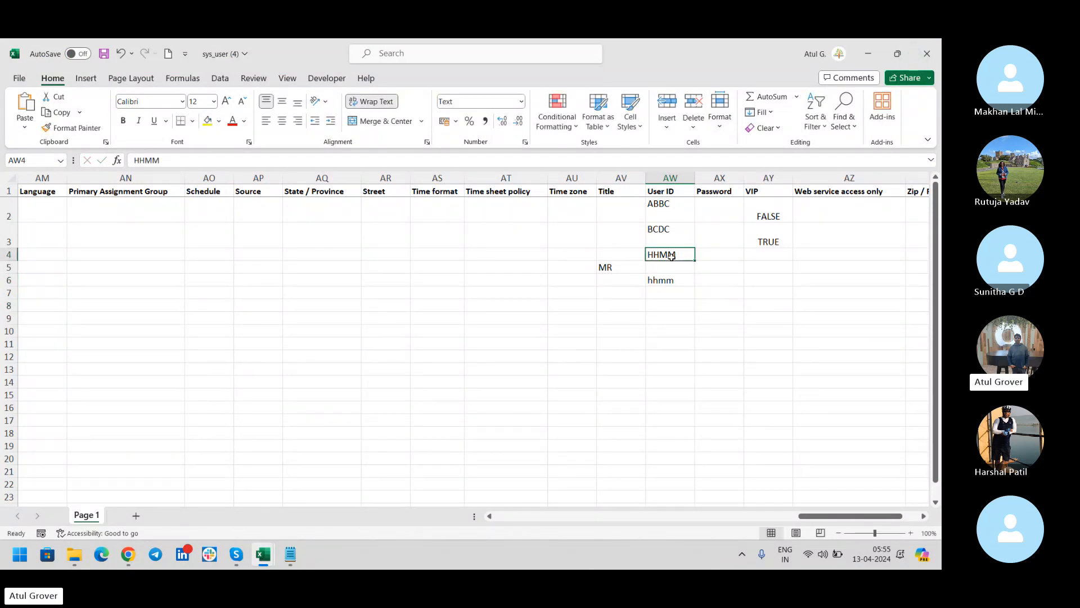
key("alt+Tab")
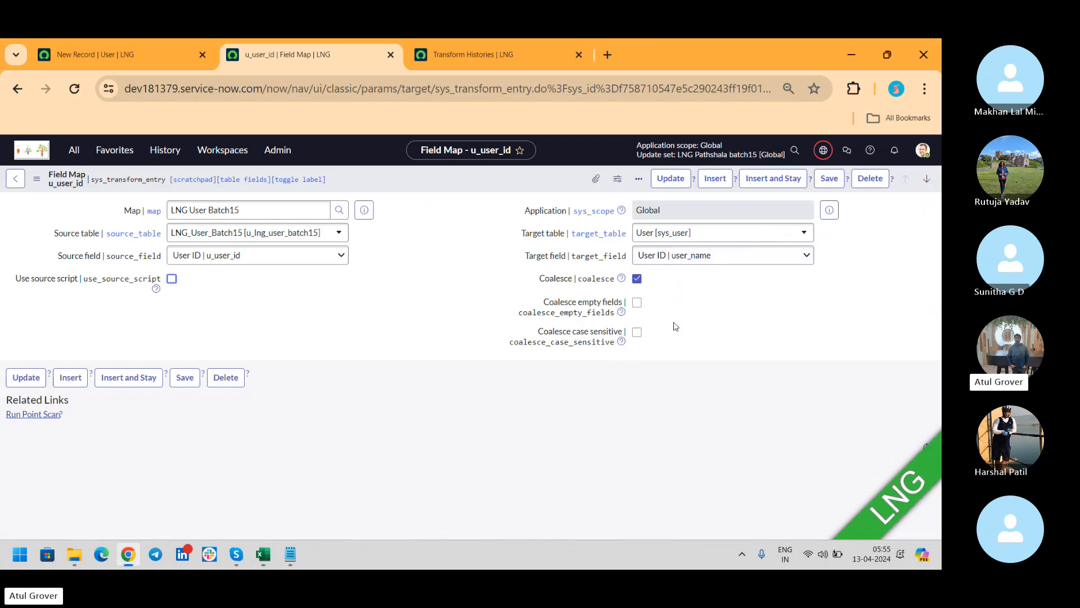
Leave Coalesce case sensitive off and view Transform Histories: ISET0010009 with 2 updates, 0 inserts.
left_click(637, 332)
left_click(637, 333)
key("alt+Tab")
key("alt+Tab")
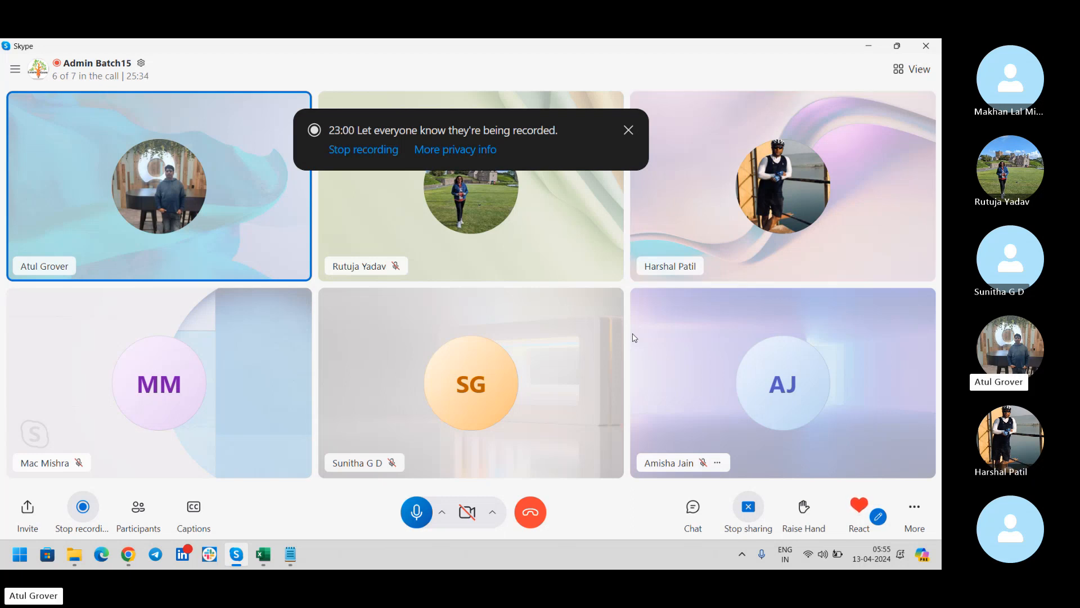
key("alt+Tab")
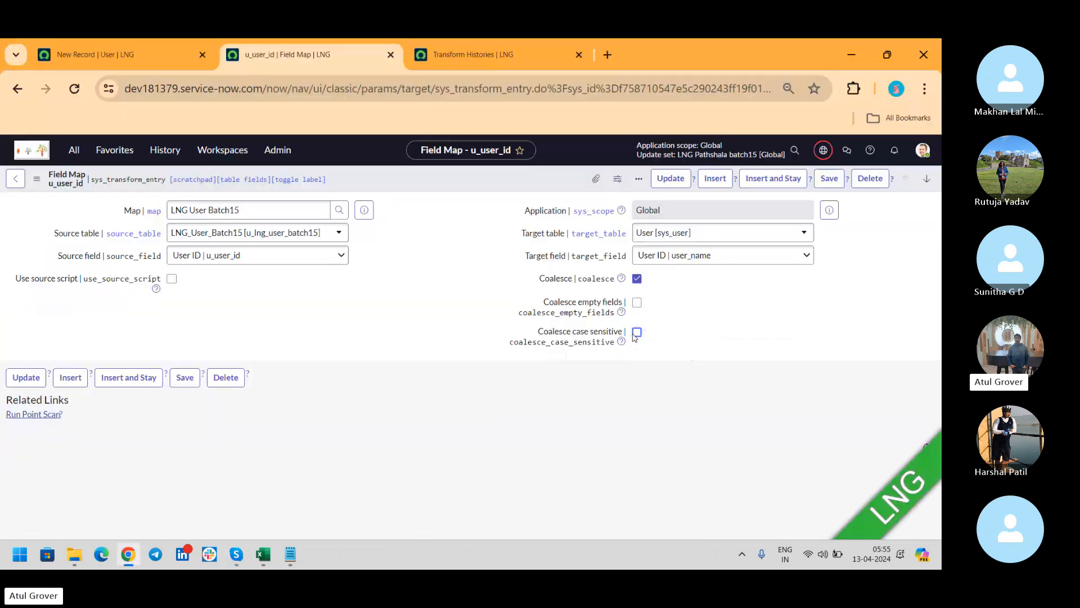
left_click(470, 56)
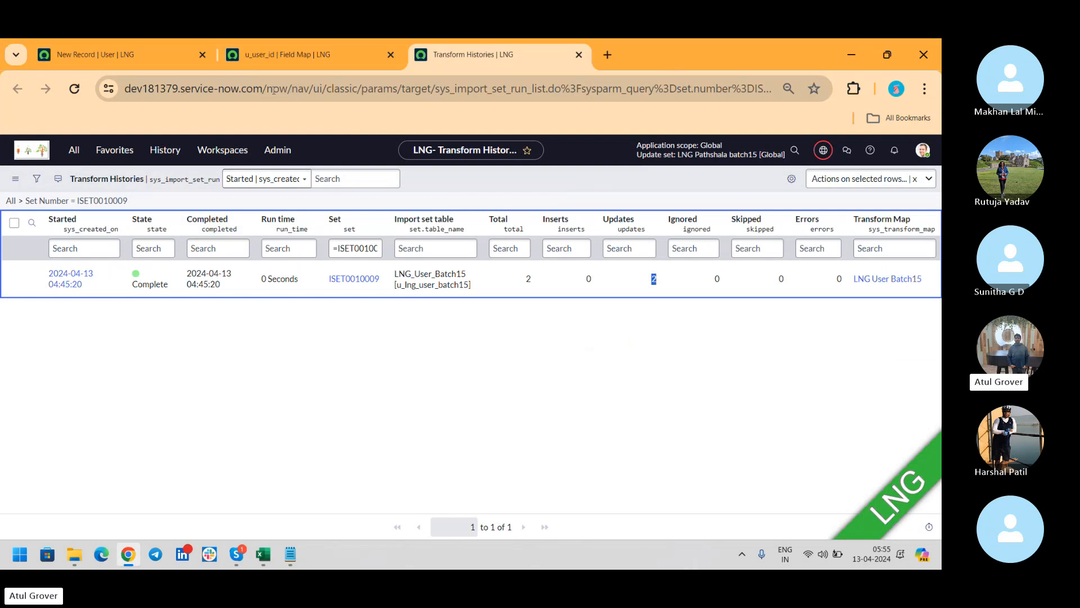
Load sys_user_list.do from the address bar to list users, HHMM, ABBC and BCDC first.
left_click_drag(272, 89, 777, 89)
type("s://dev181379.service-now.com/s")
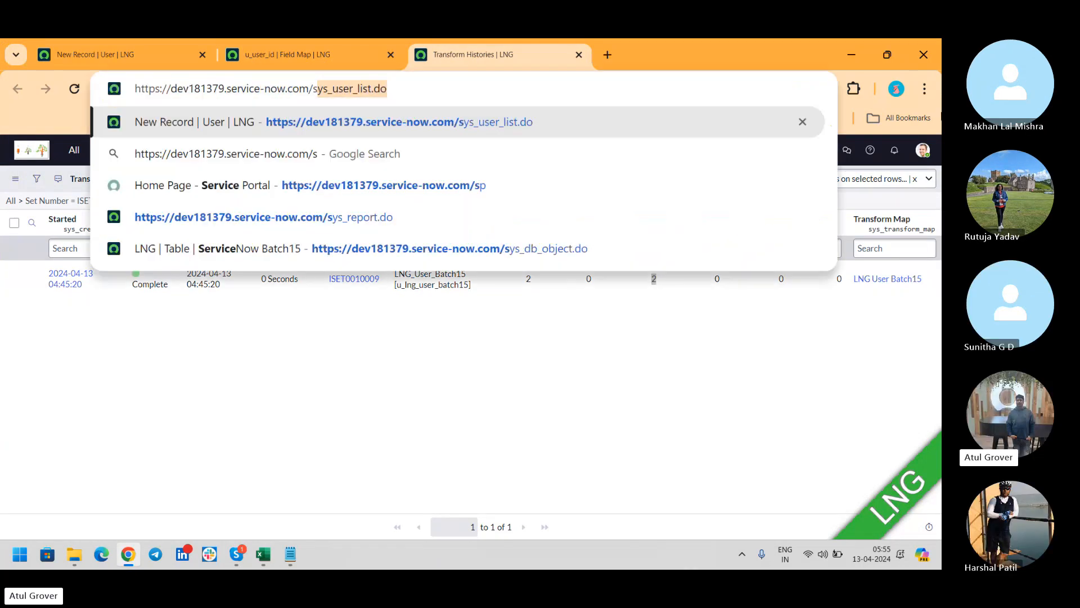
key("Return")
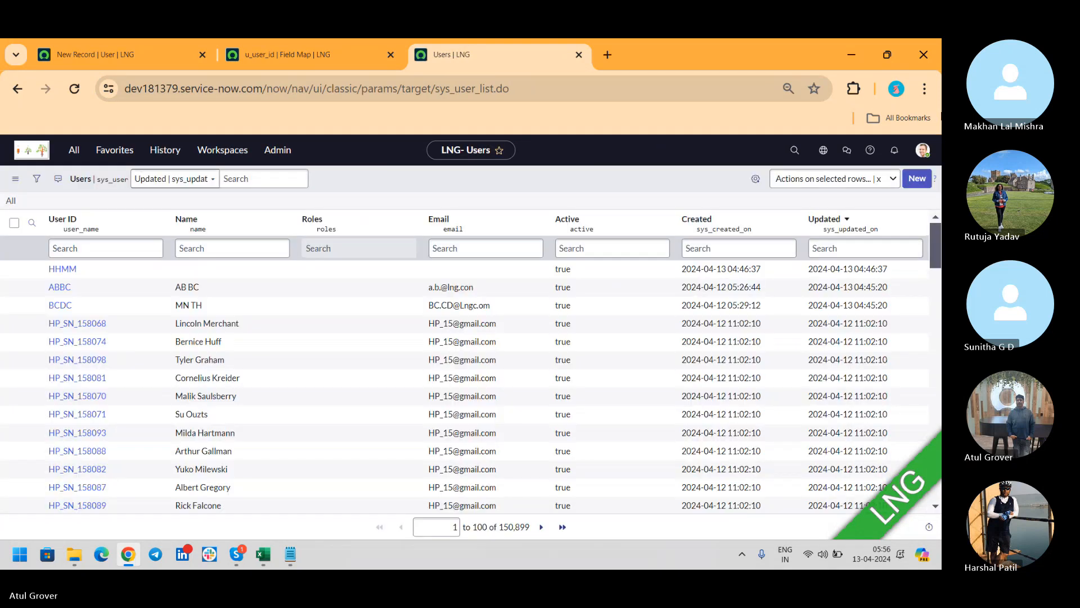
Select the HHMM, ABBC and BCDC users and open the Actions on selected rows menu.
left_click(14, 269)
left_click(14, 287)
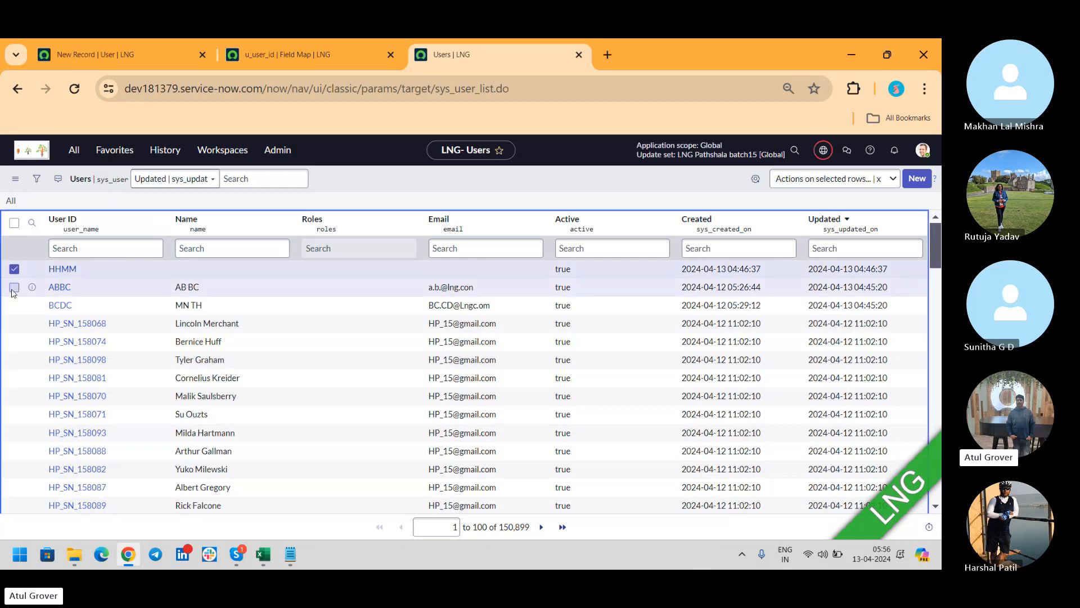
left_click(14, 305)
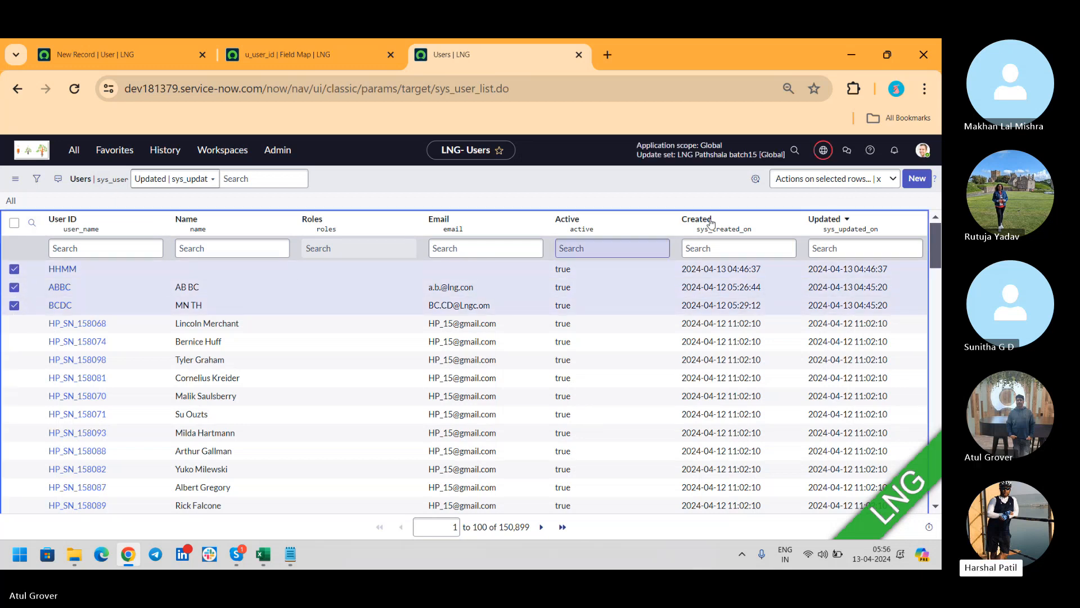
left_click(843, 181)
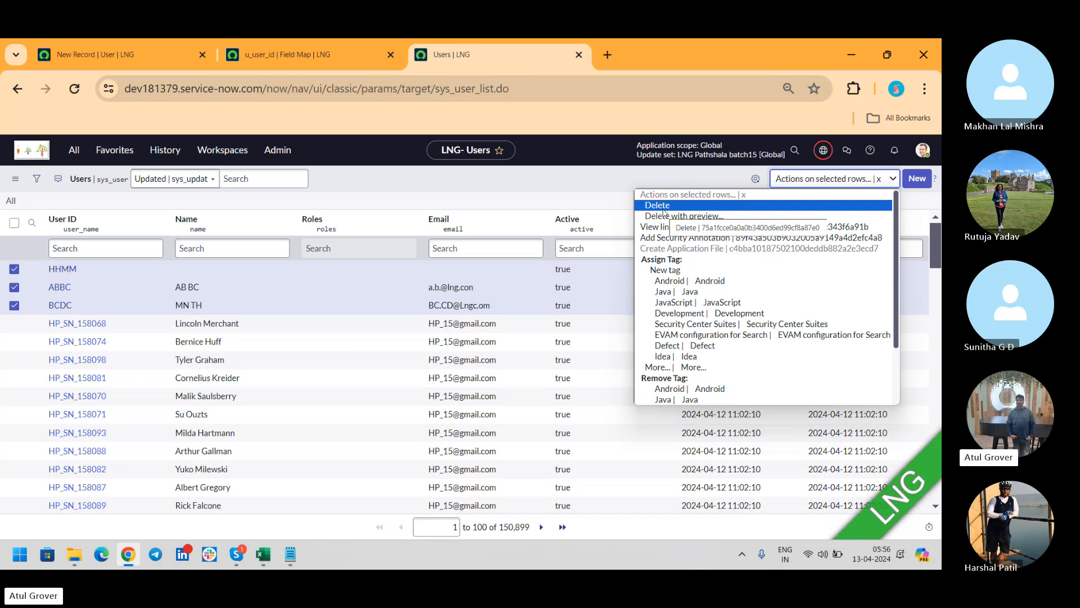
Bring the Skype call window to the front.
key("alt+Tab")
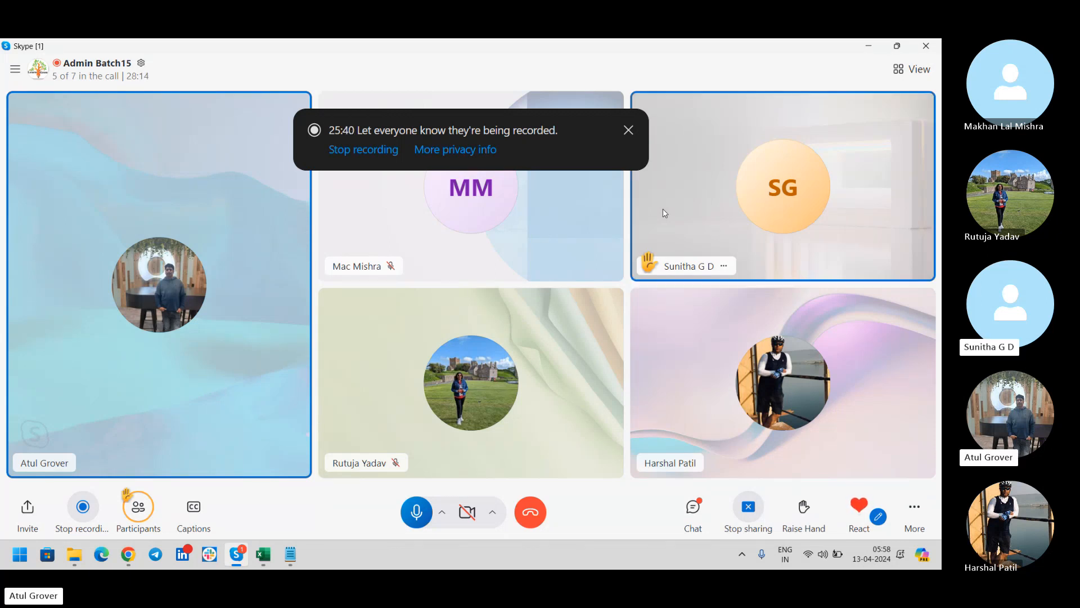
Delete the HHMM, ABBC and BCDC users, leaving 150,896 users, then switch to Skype.
key("alt+Tab")
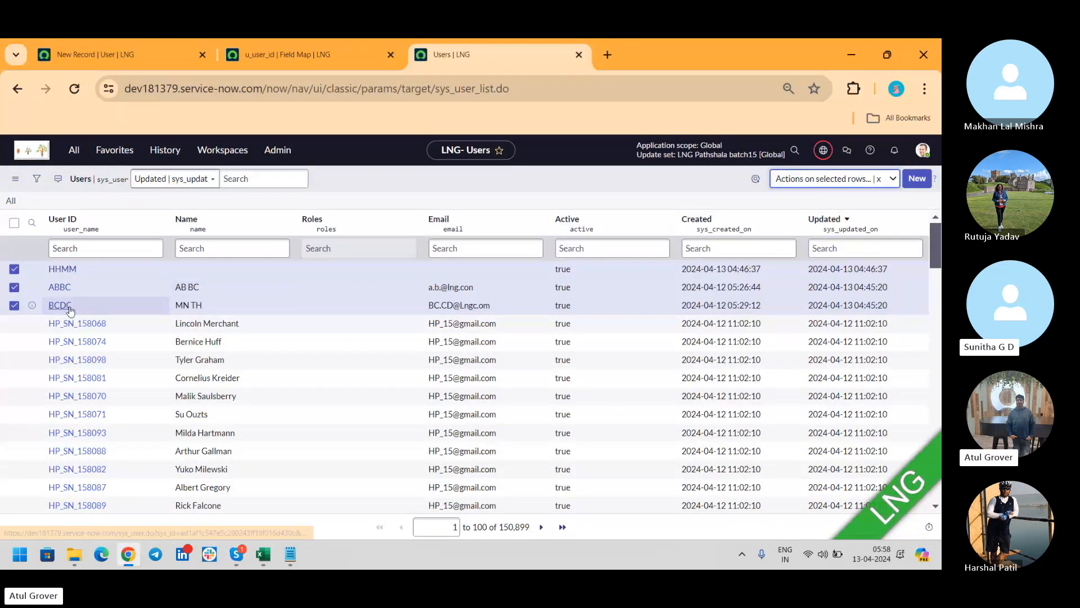
left_click(819, 181)
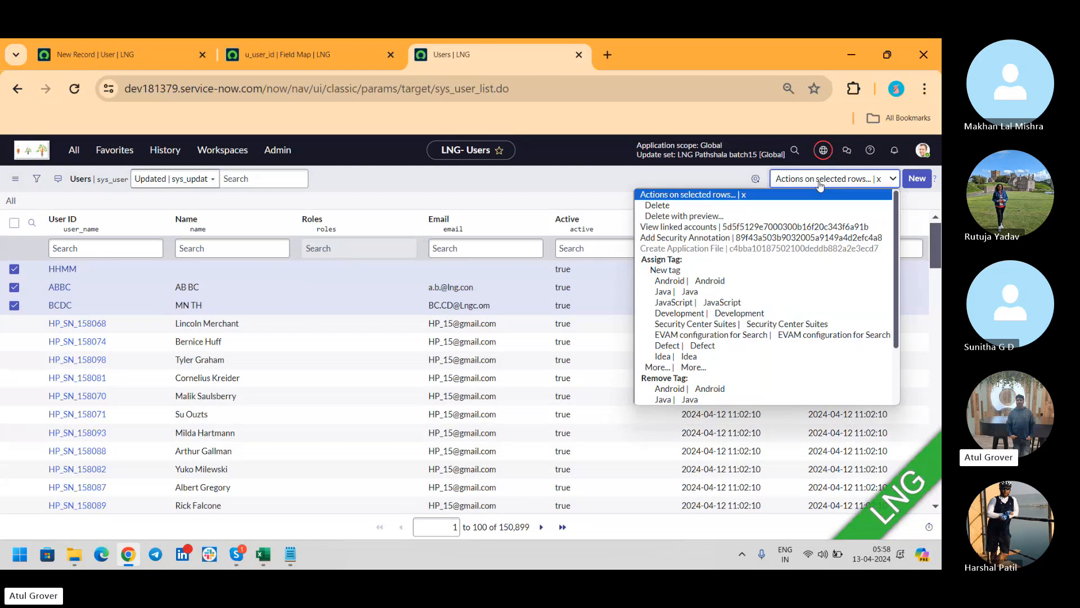
left_click(729, 206)
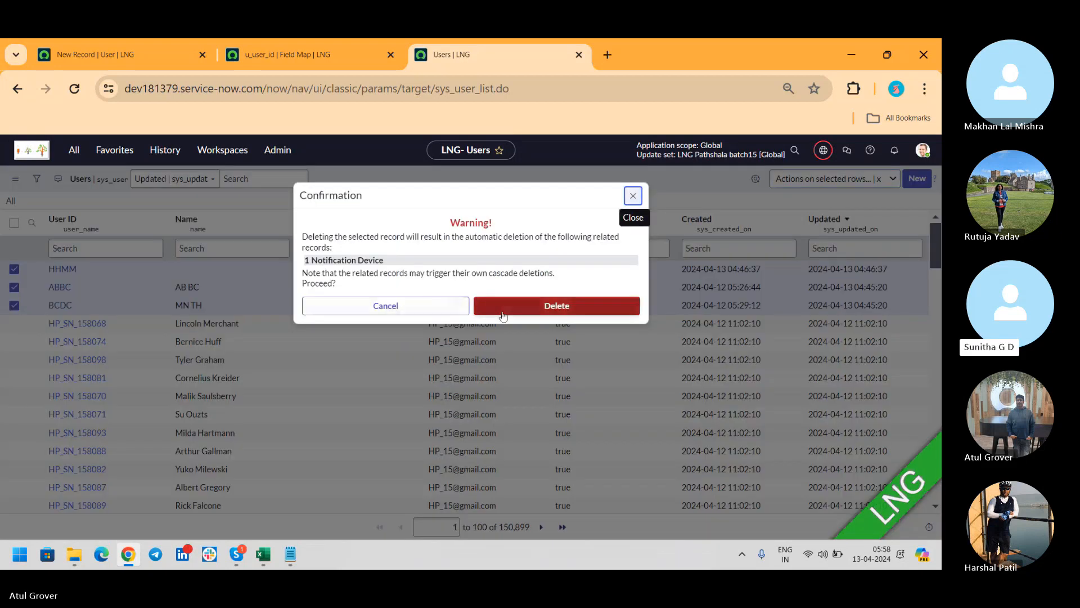
left_click(546, 310)
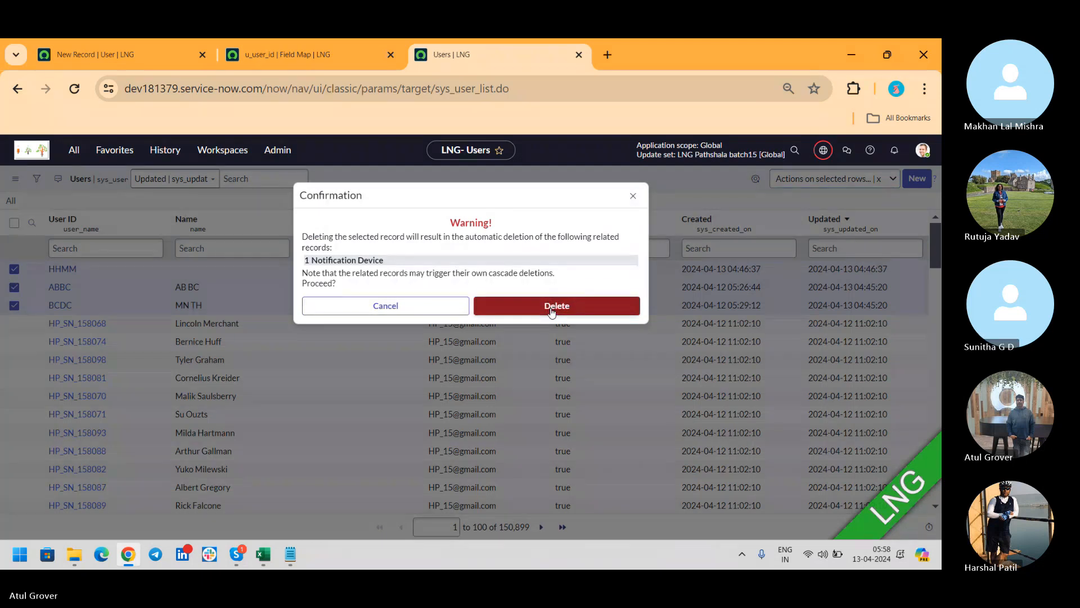
left_click(549, 311)
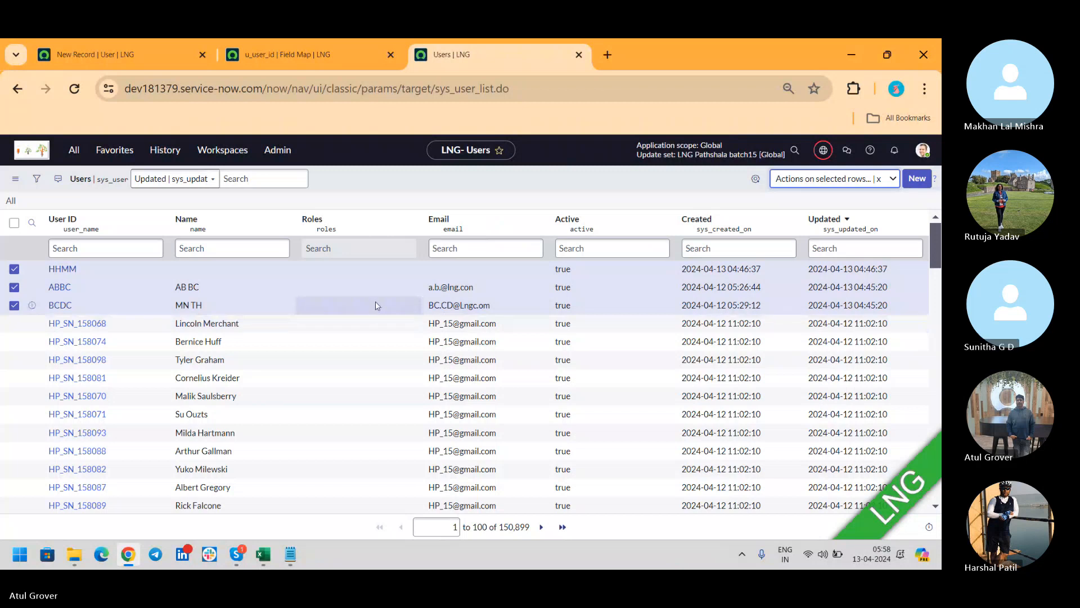
key("ctrl+shift+l")
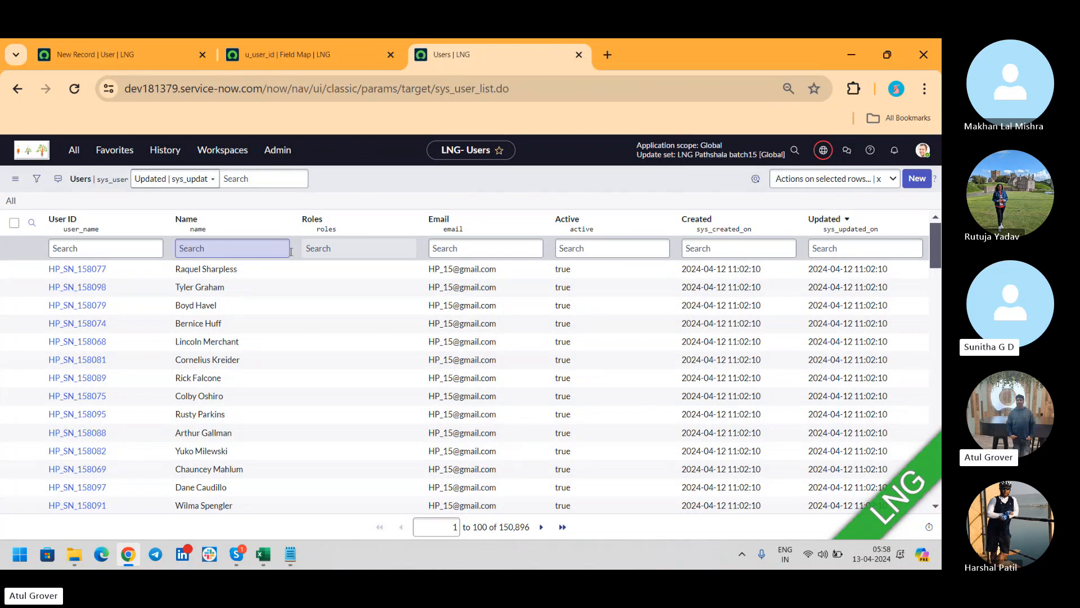
key("alt+Tab")
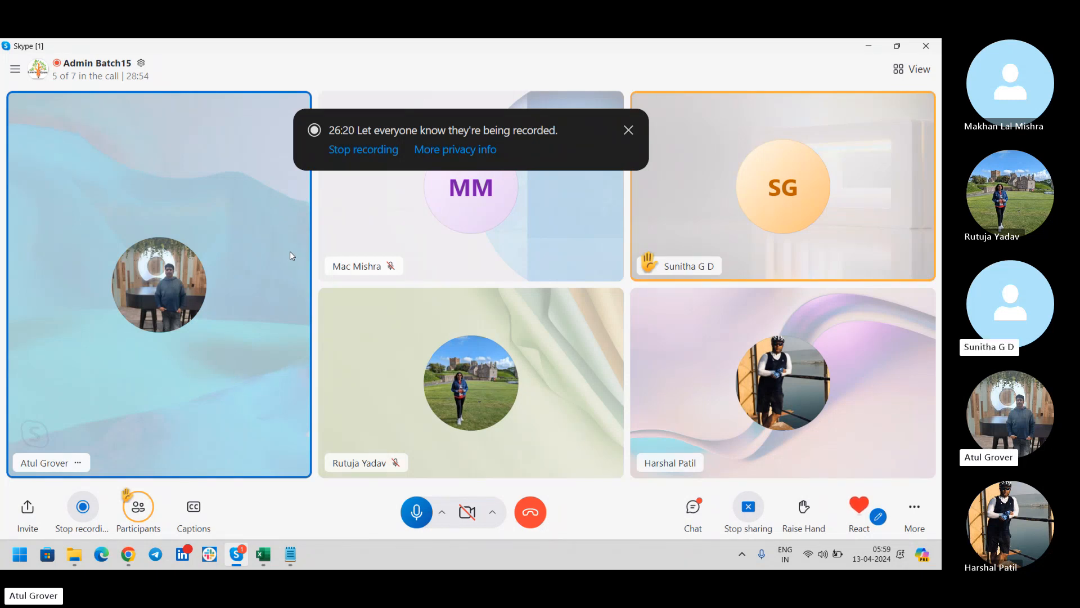
Switch between Skype and Chrome, ending on the ServiceNow Users list.
key("alt+Tab")
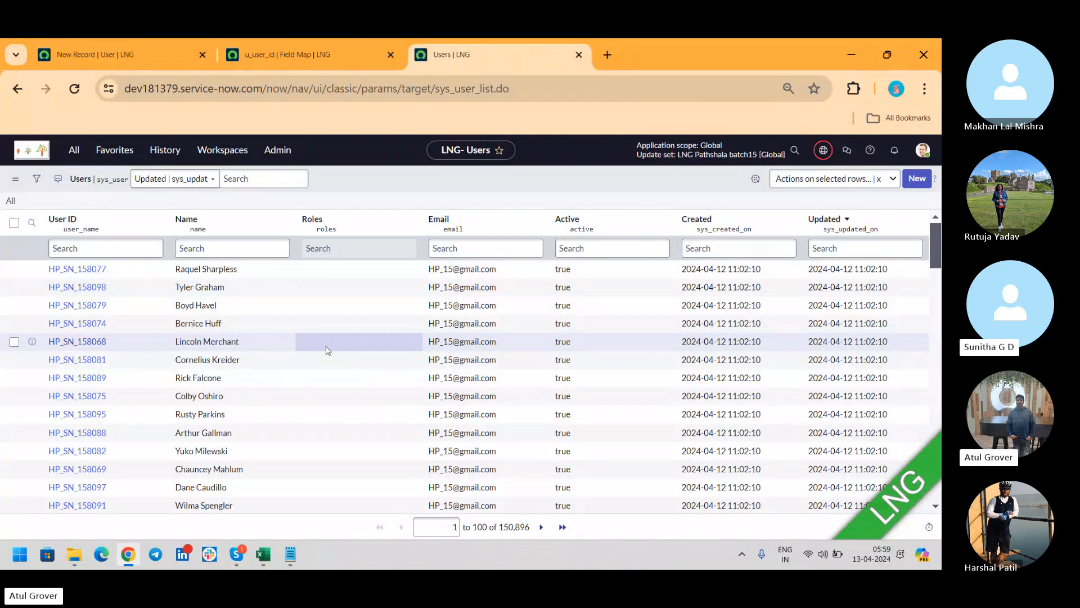
key("alt+Tab")
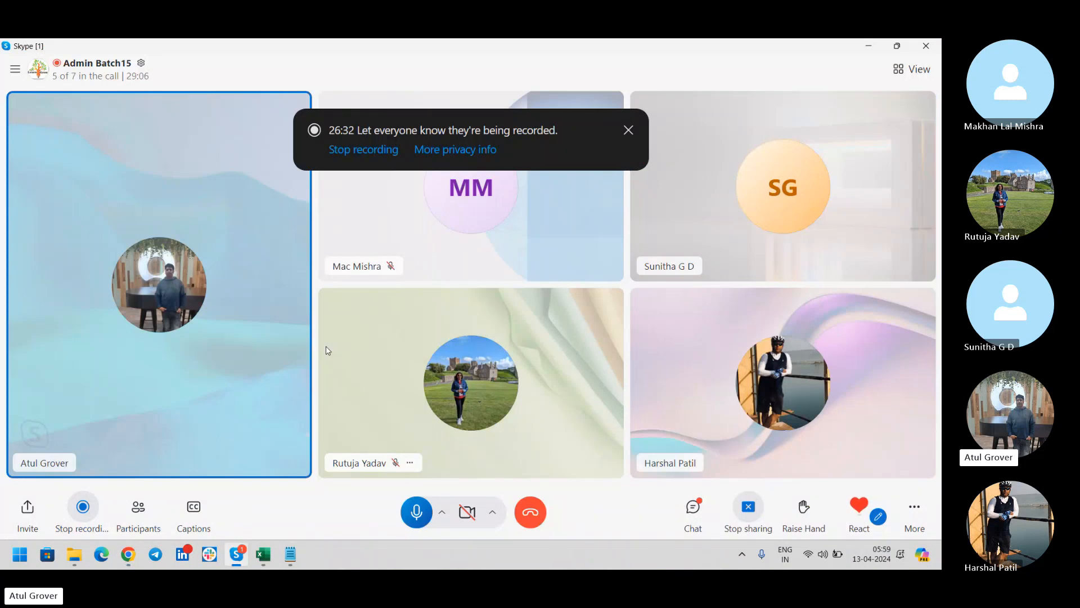
key("alt+Tab")
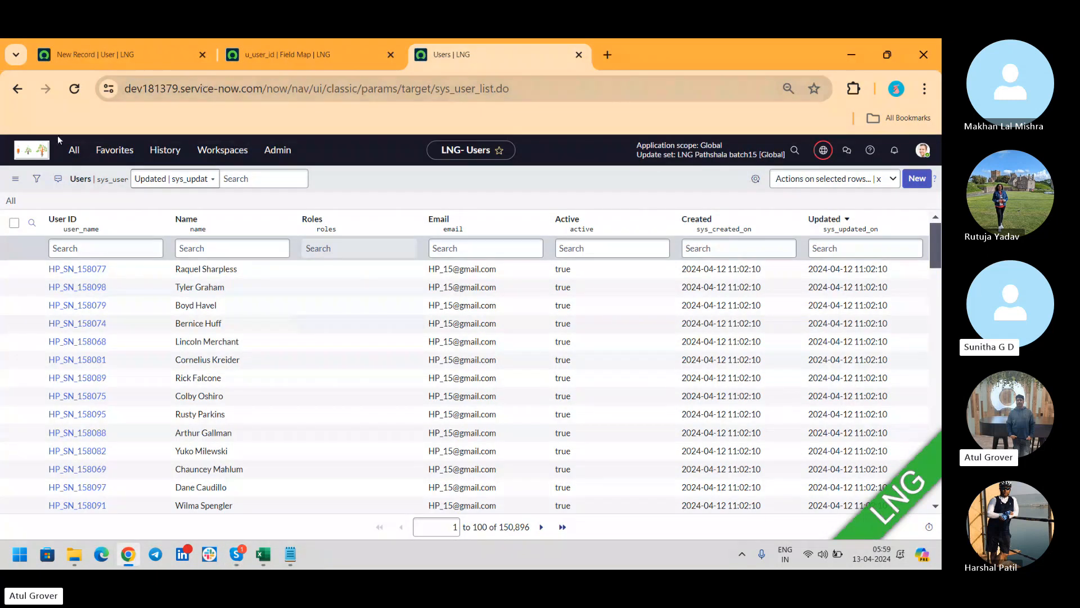
Open the Fix Scripts list by filtering the navigator for 'fix s'.
left_click(73, 157)
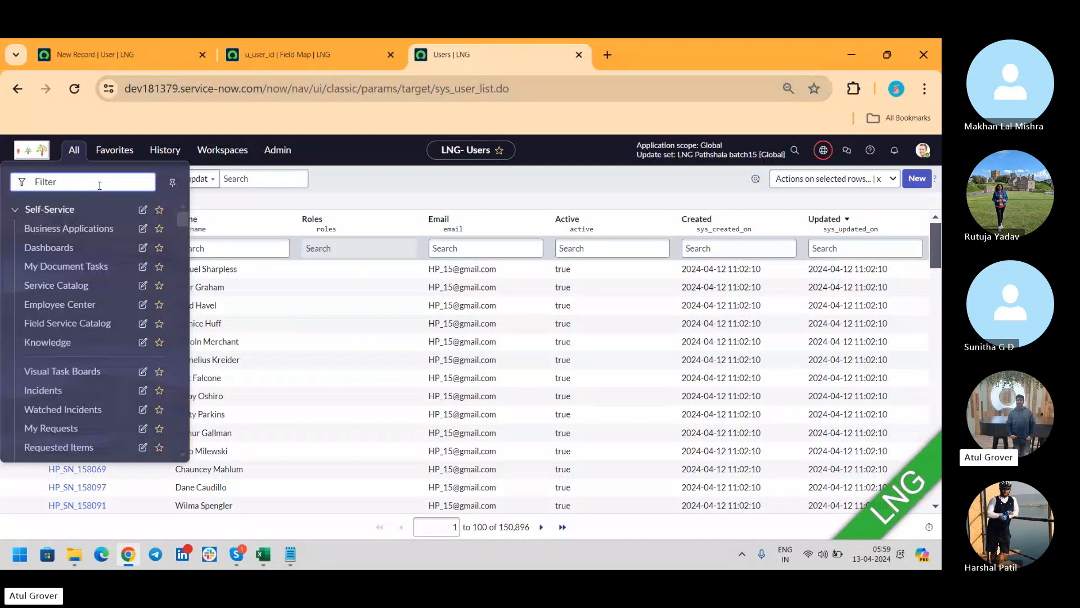
type("fix s")
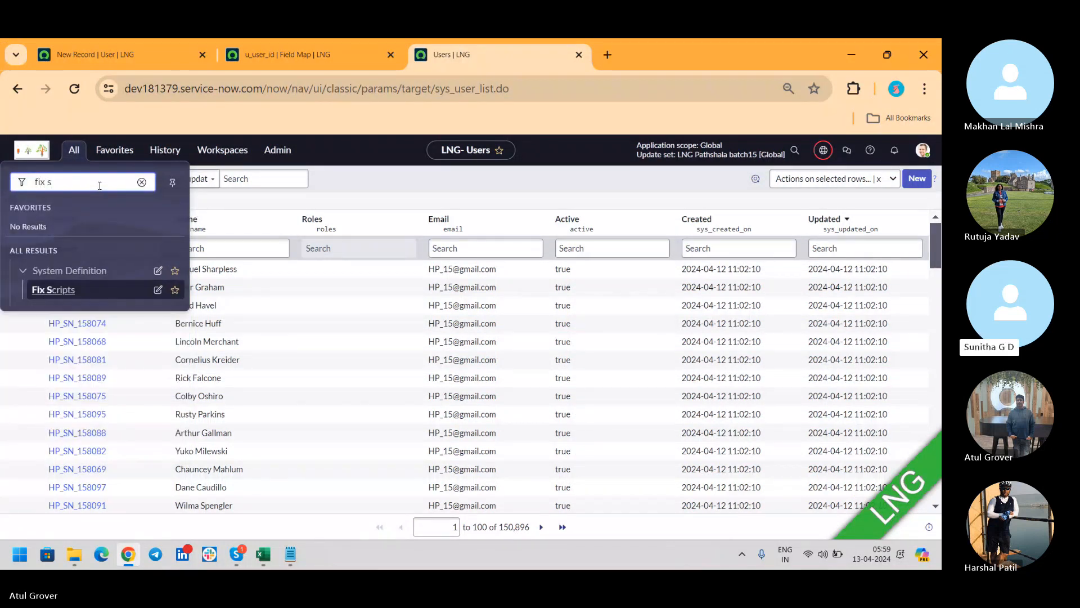
left_click(59, 294)
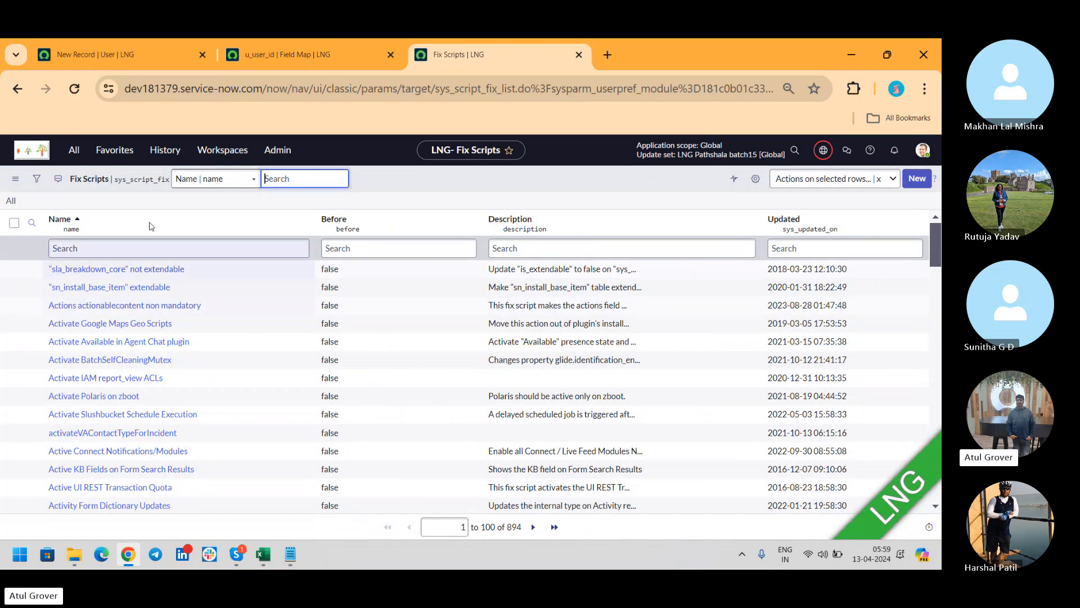
Filter the navigator for 'backgro' to find the Background Scripts module.
left_click(74, 150)
type("backgro")
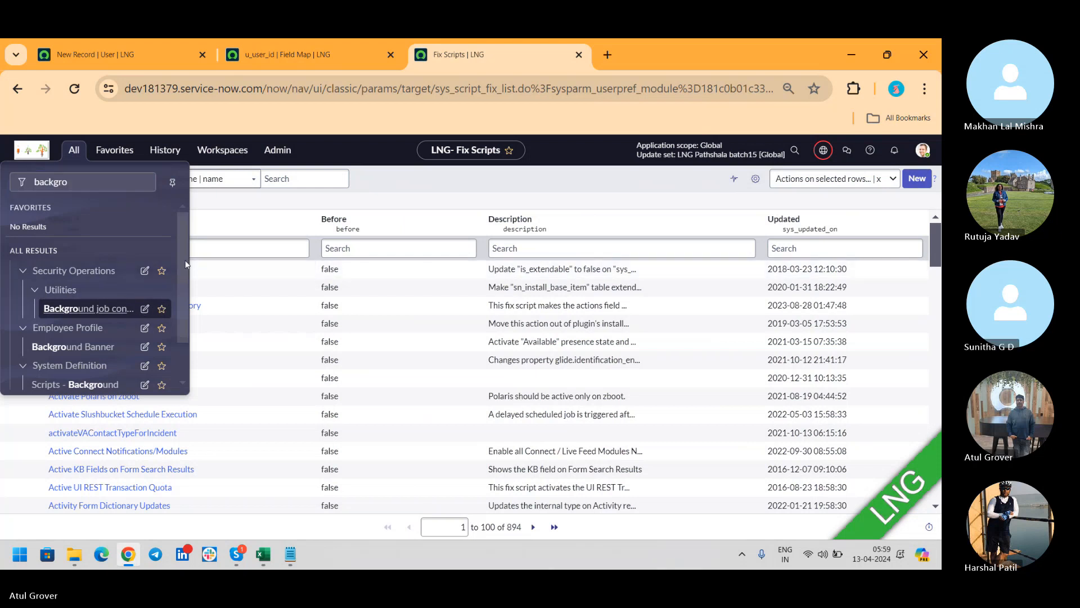
scroll(90, 316, "down", 1)
Open the empty Scripts - Background editor, then bring the Skype group call back to the front.
left_click(90, 336)
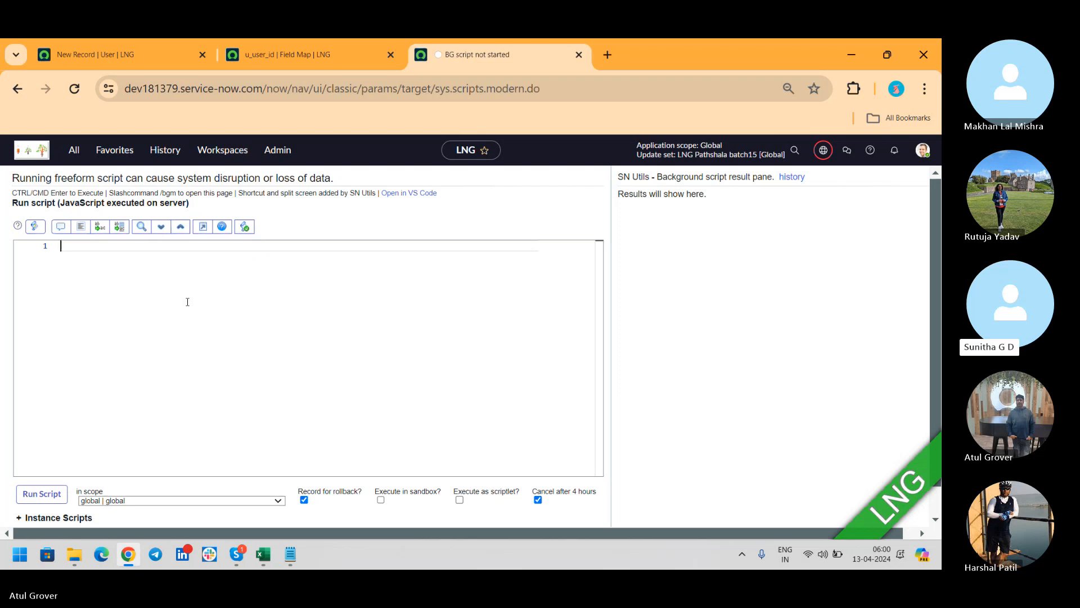
key("alt+Tab")
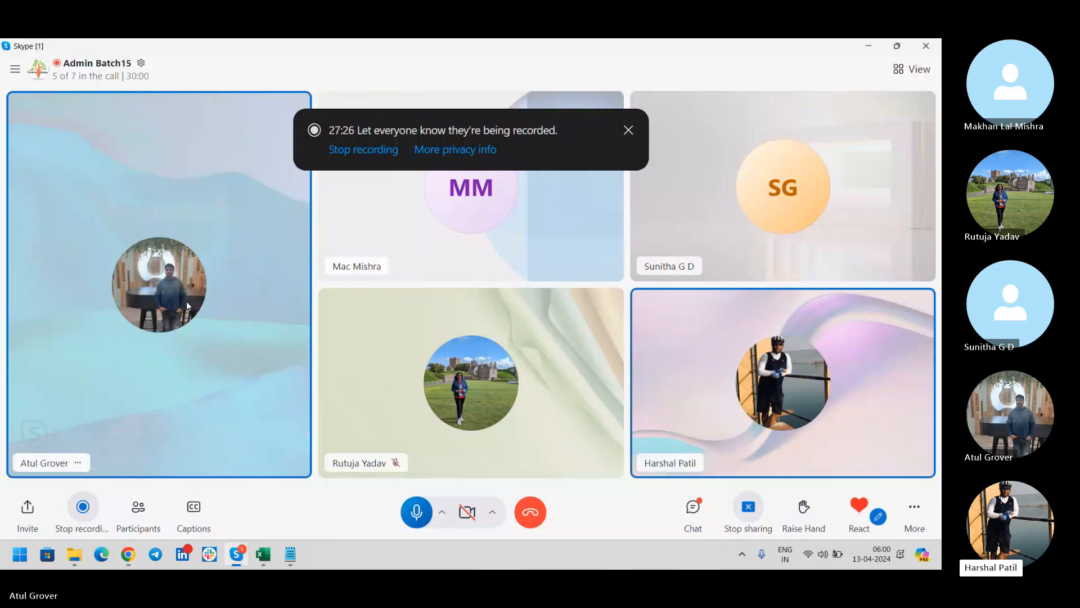
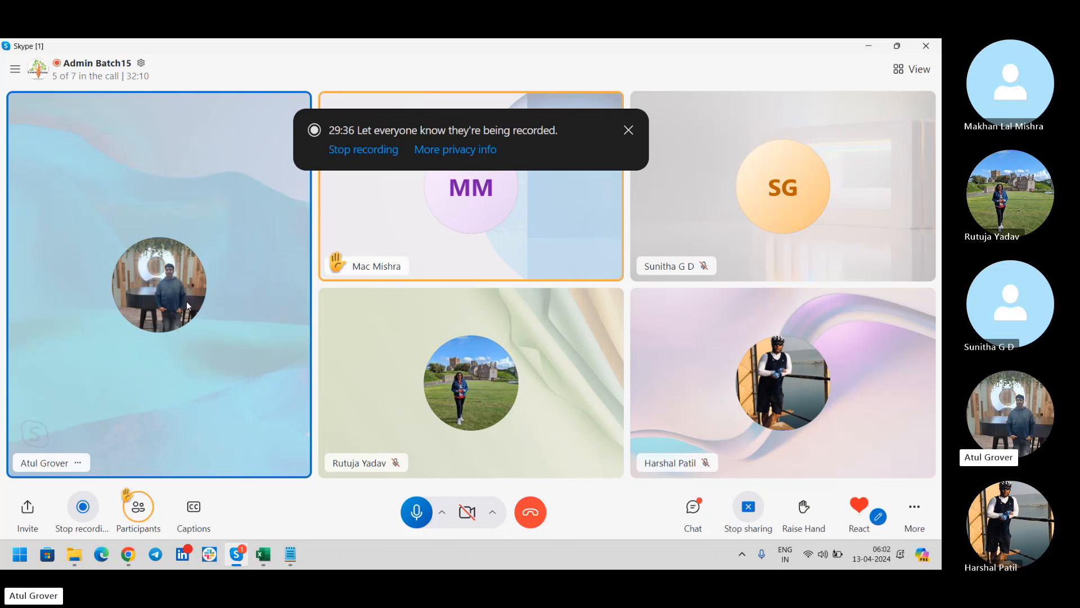
Open the record of the current update set, LNG Pathshala batch15, from the update set picker.
key("alt+Tab")
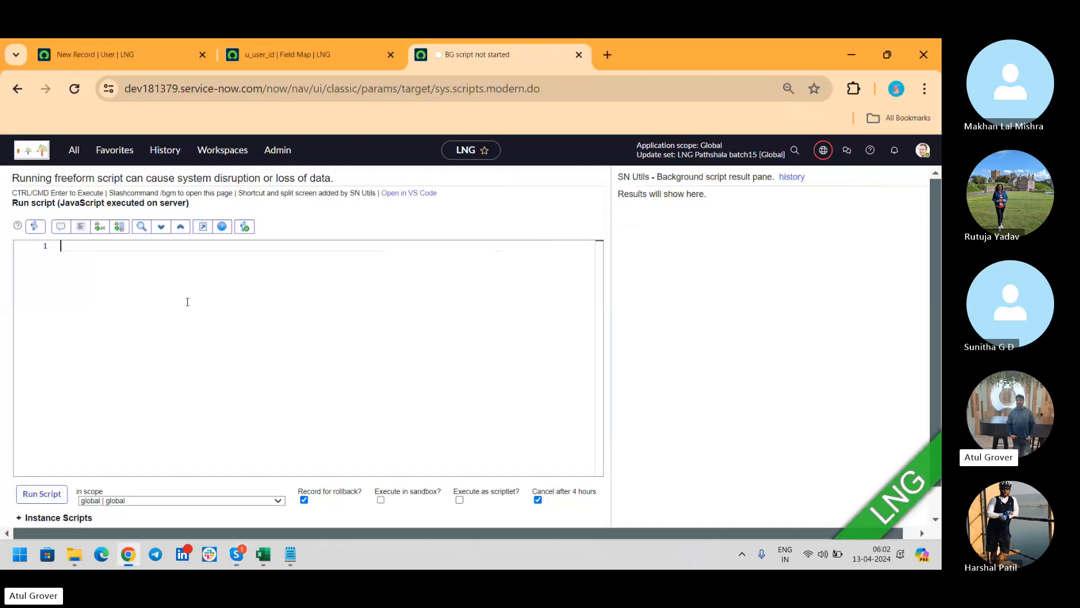
left_click(823, 151)
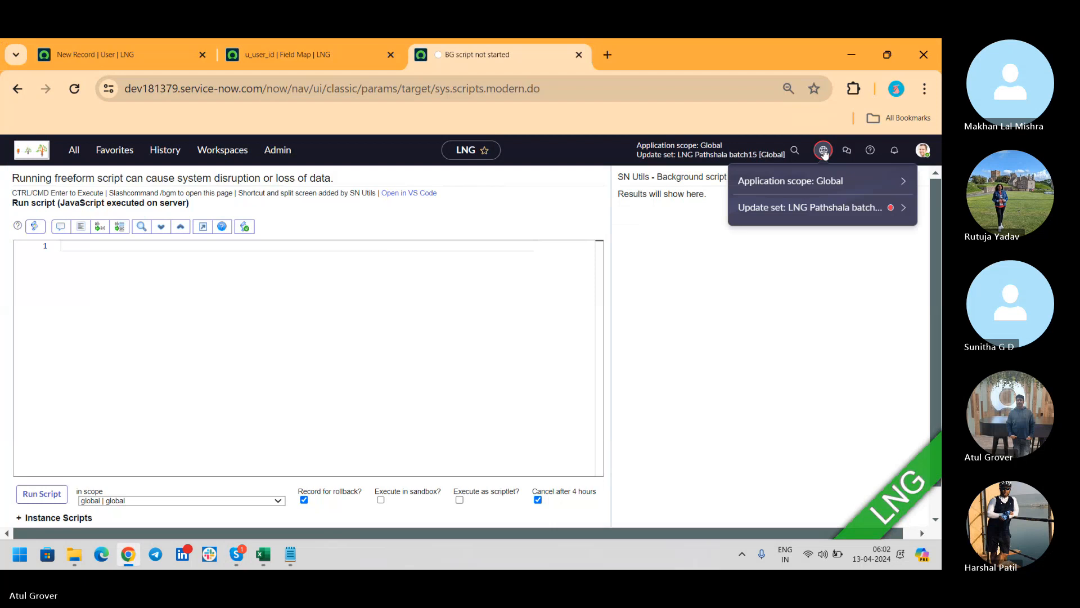
left_click(799, 205)
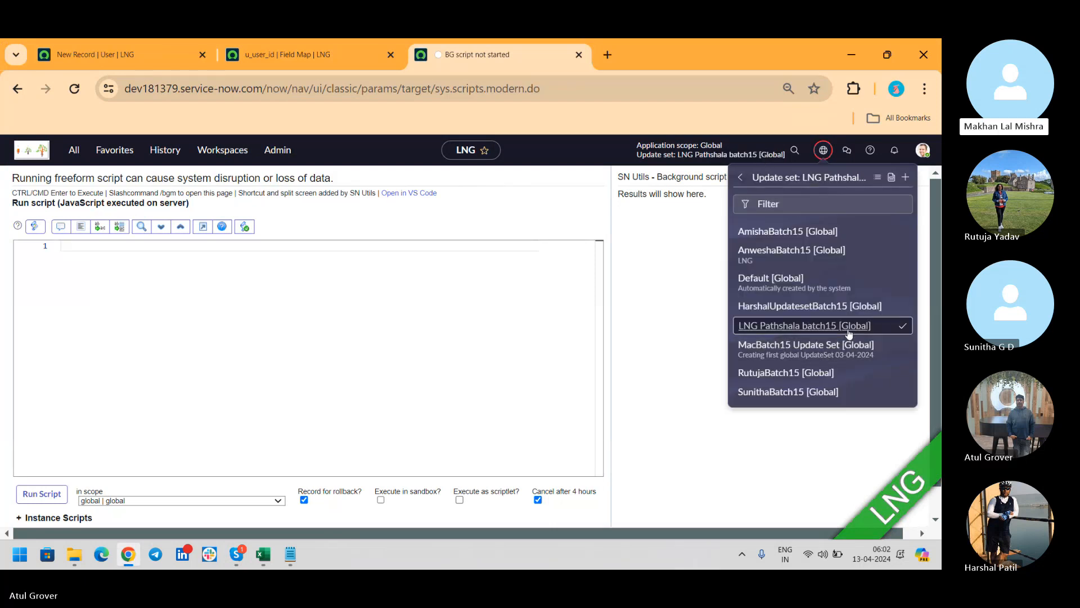
left_click(892, 178)
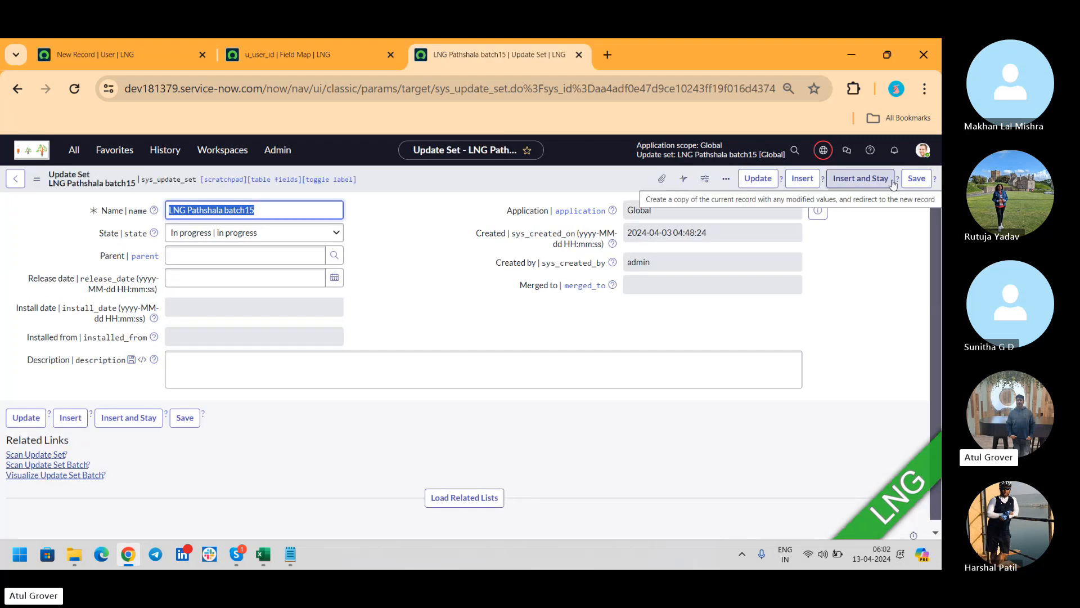
Load the related lists and scroll through the 278 customer updates, then return to the Skype call.
scroll(933, 234, "down", 1)
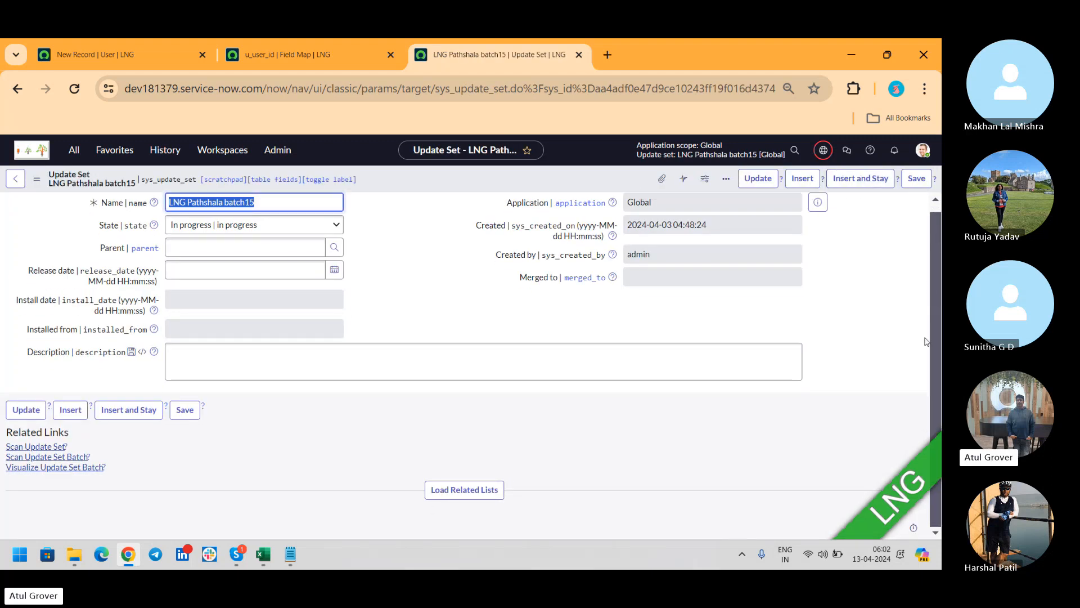
left_click(446, 500)
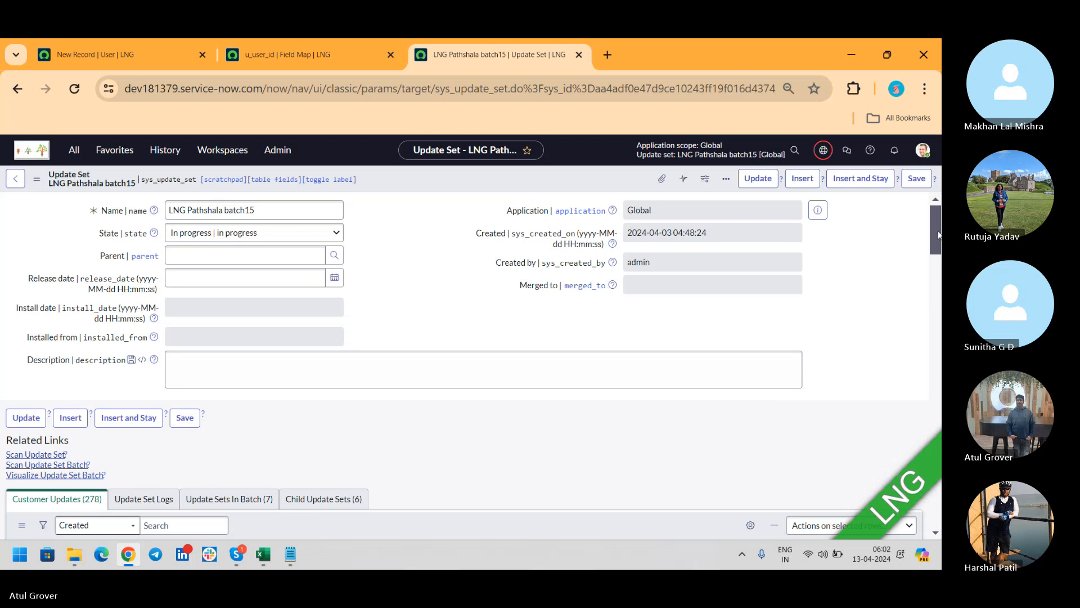
left_click_drag(937, 225, 933, 254)
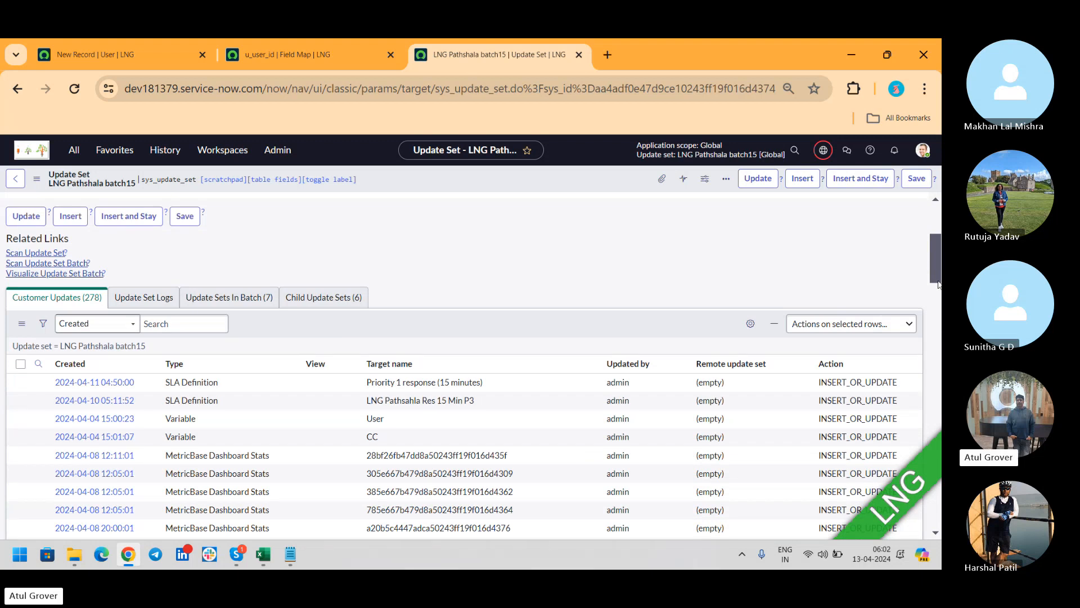
left_click_drag(934, 254, 934, 262)
left_click_drag(937, 289, 937, 289)
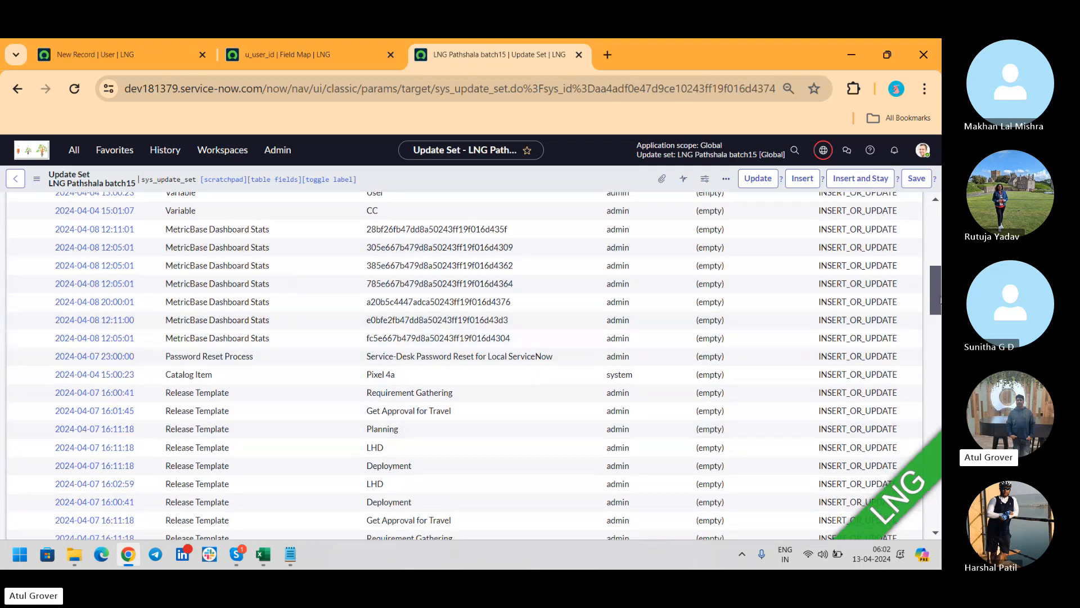
left_click_drag(938, 296, 929, 423)
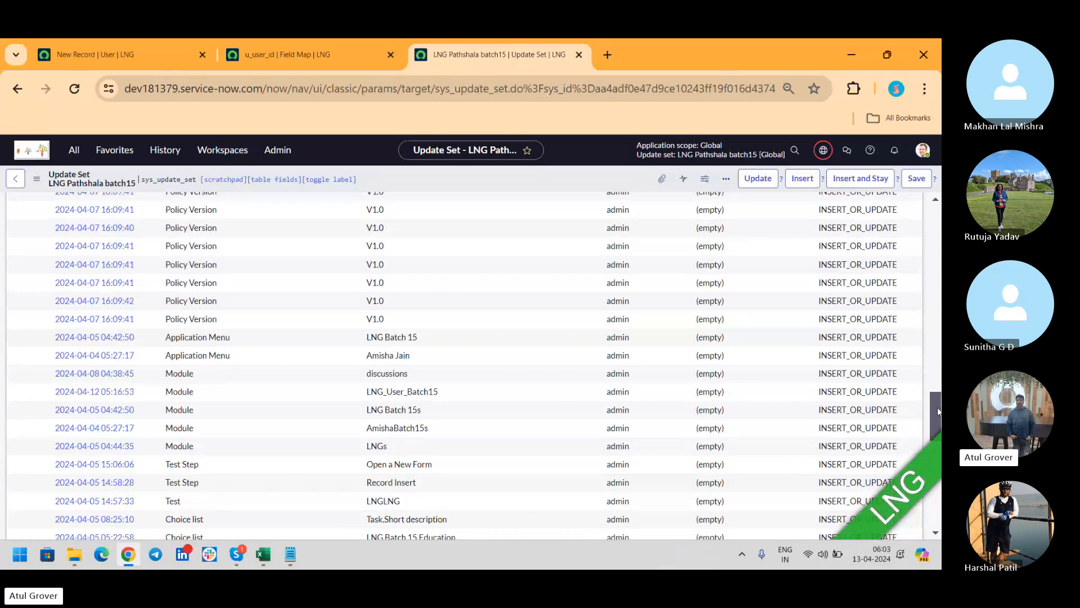
left_click_drag(938, 407, 938, 459)
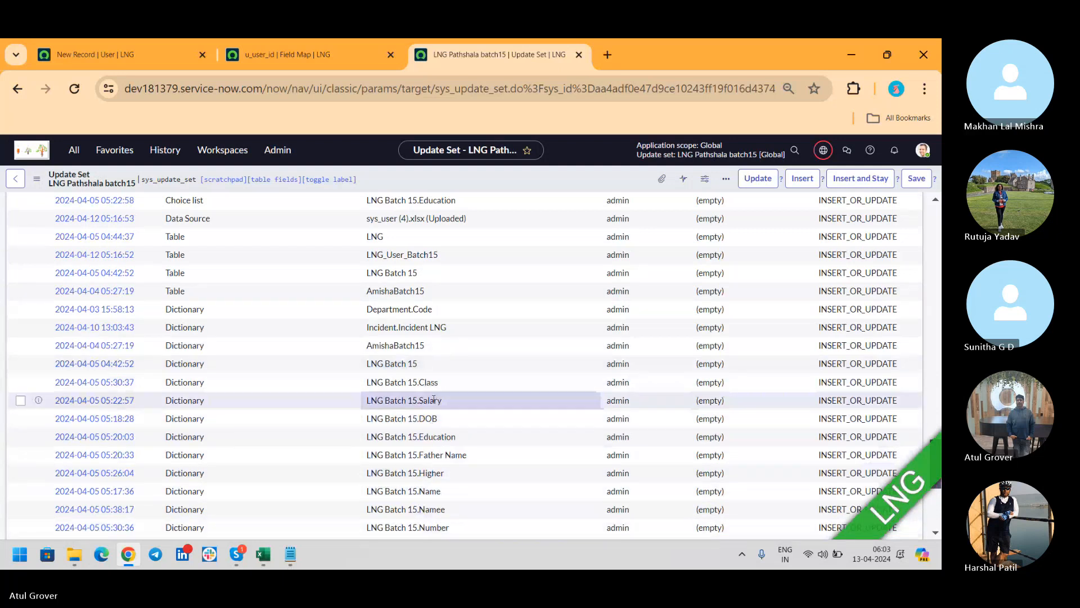
left_click_drag(939, 474, 936, 316)
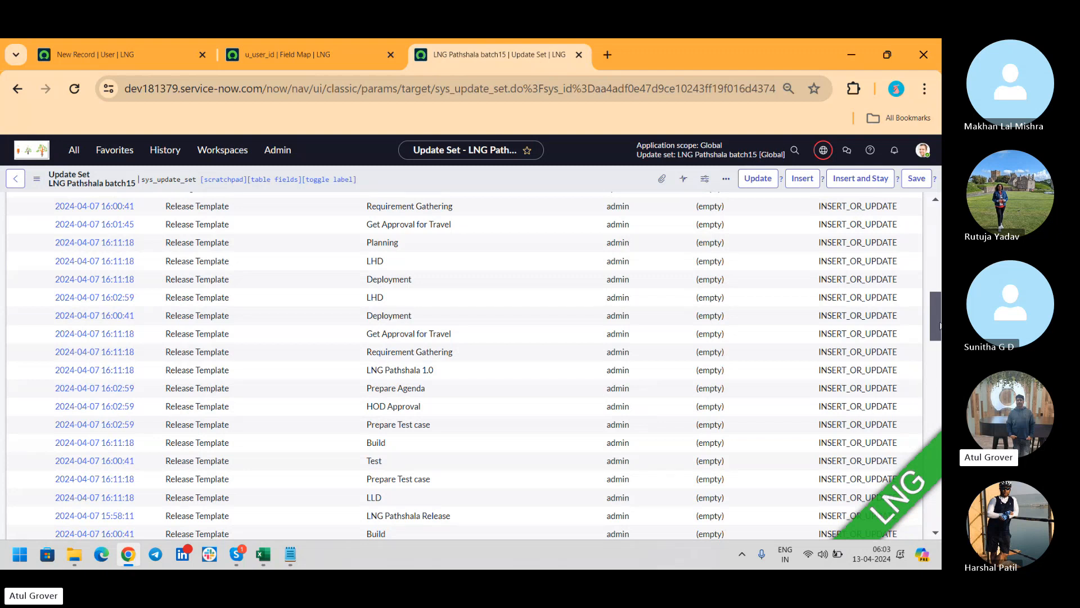
left_click_drag(939, 325, 937, 219)
key("alt+Tab")
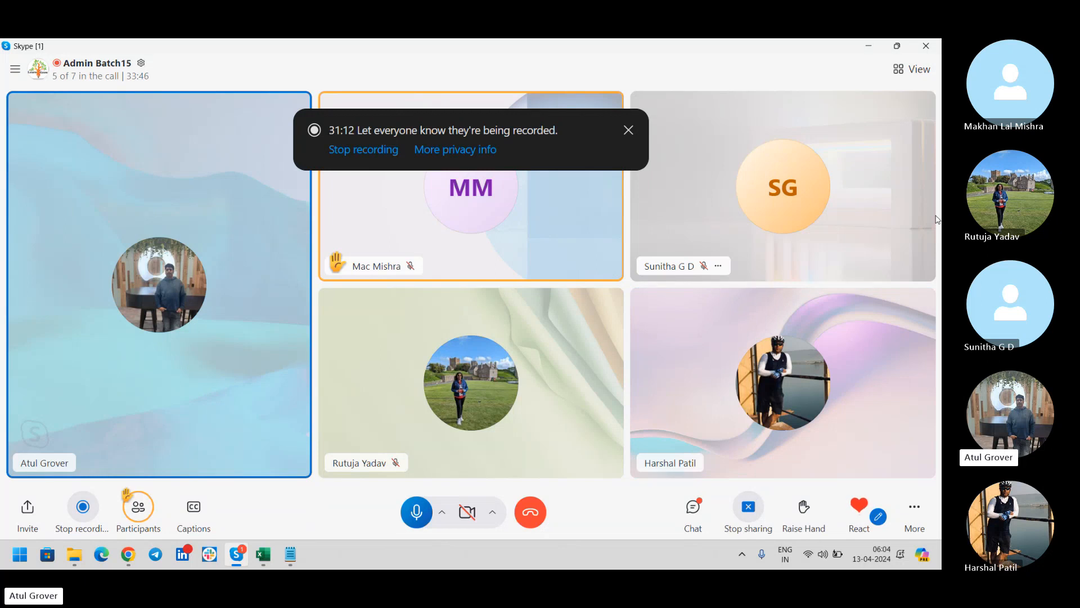
Switch between the Skype call and Chrome, ending on the LNG Pathshala batch15 update set form.
key("alt+Tab")
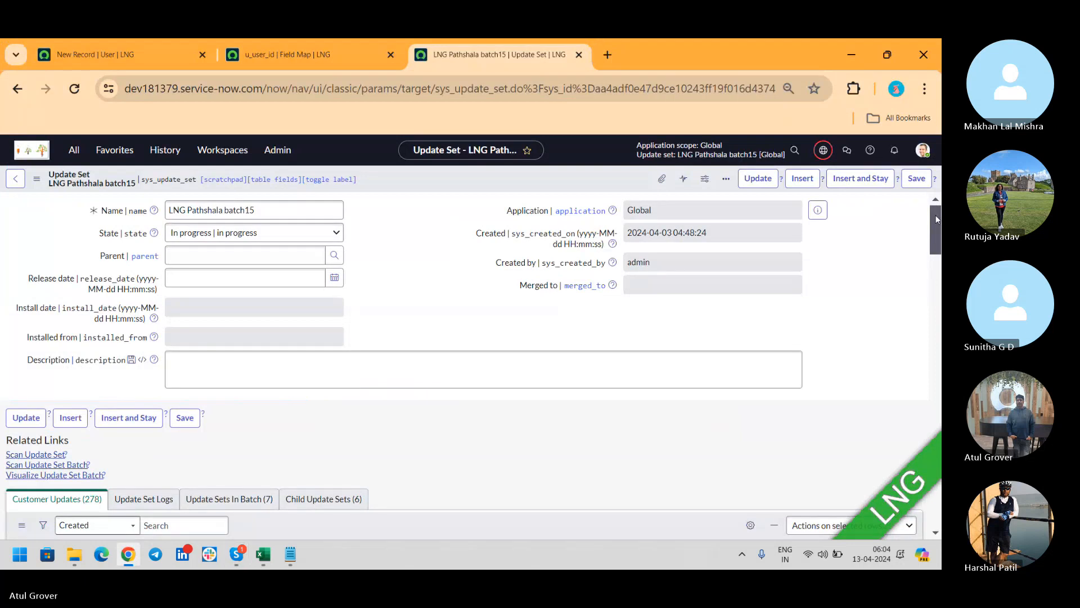
key("alt+Tab")
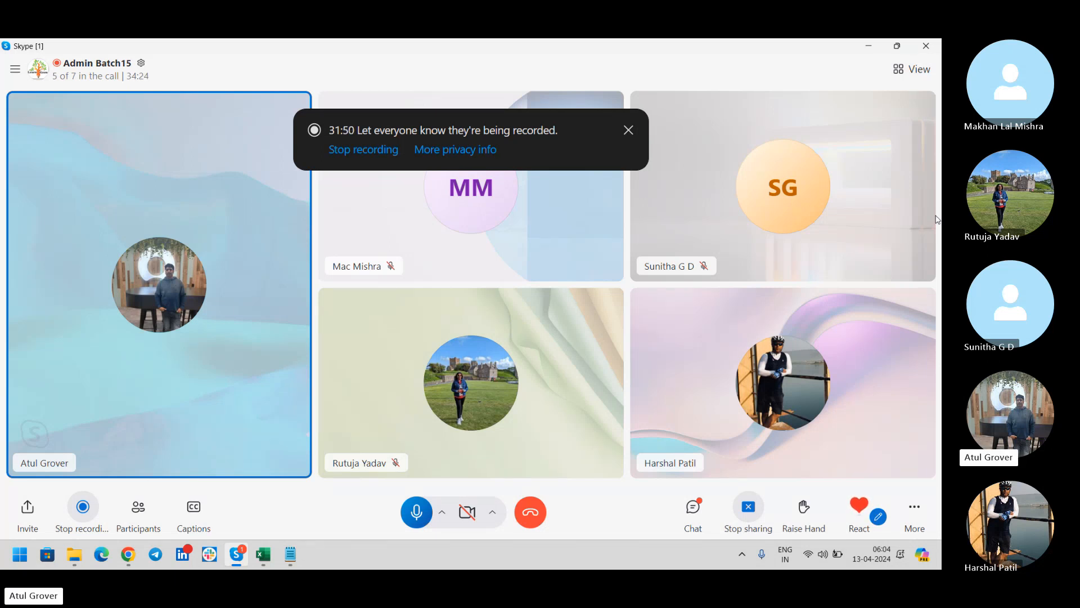
key("alt+Tab")
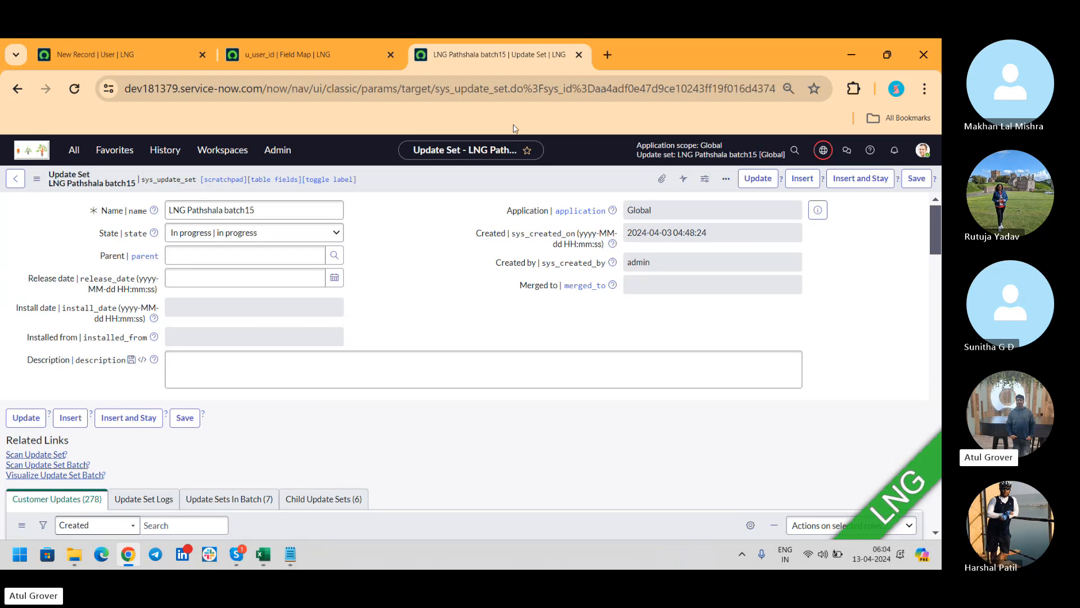
Open User Administration > Users by filtering the navigator for 'user ad'.
left_click(262, 59)
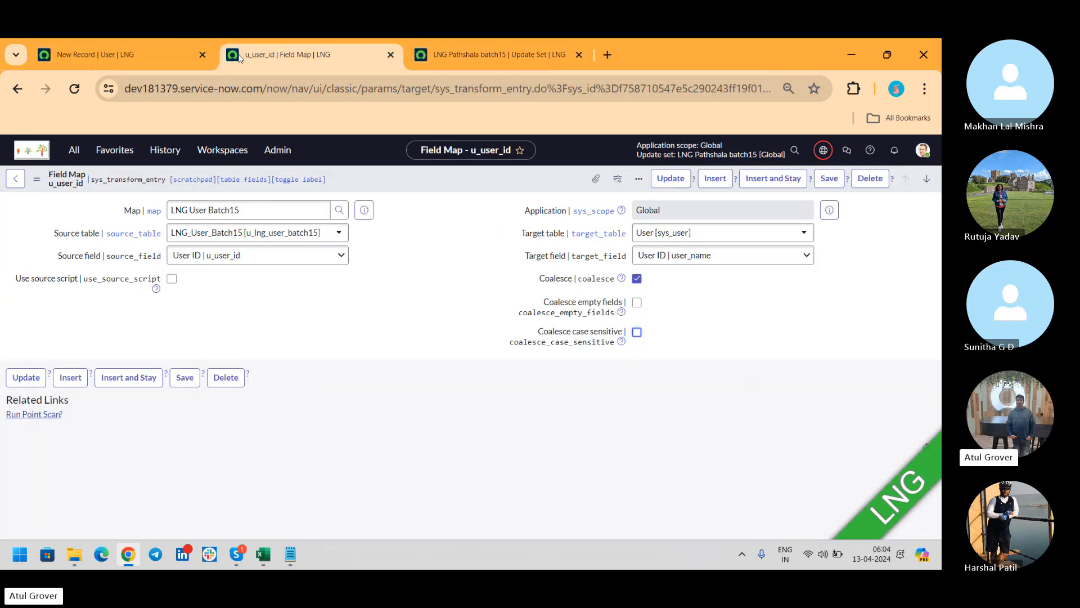
left_click(145, 59)
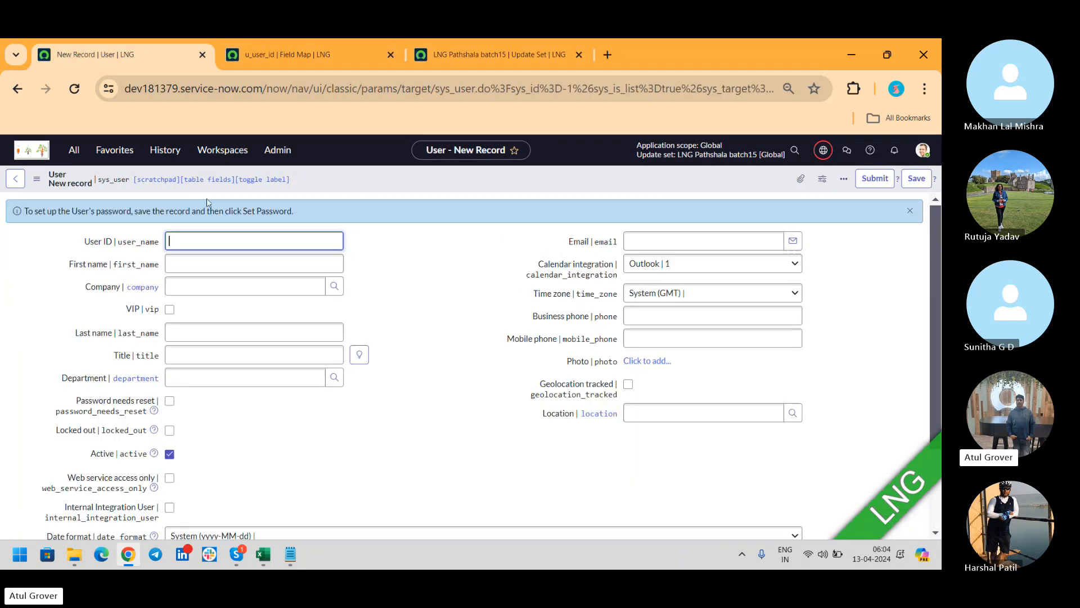
left_click(16, 185)
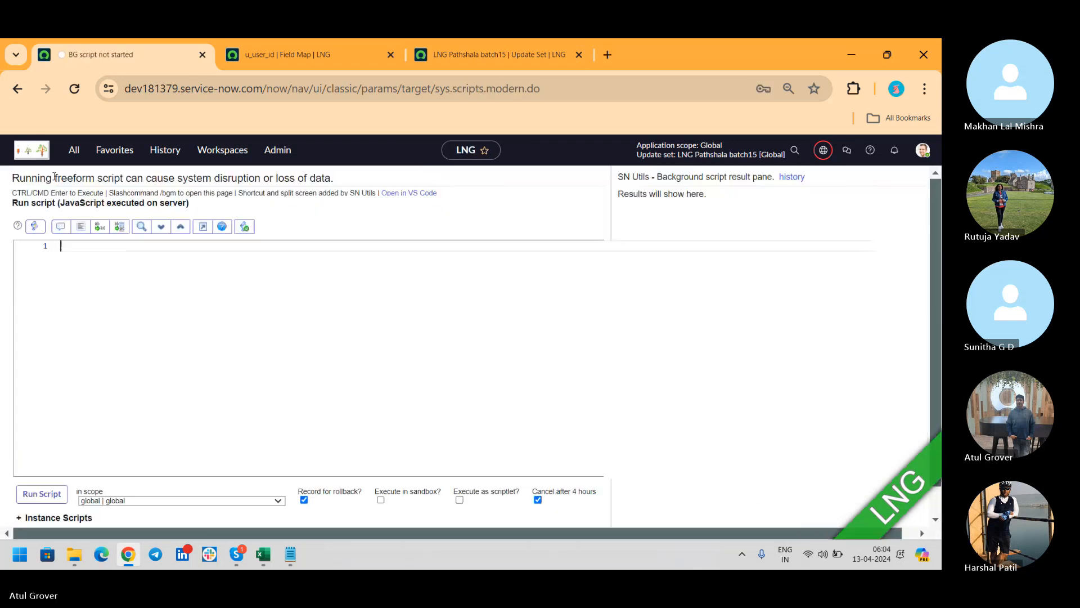
left_click(75, 149)
type("user ")
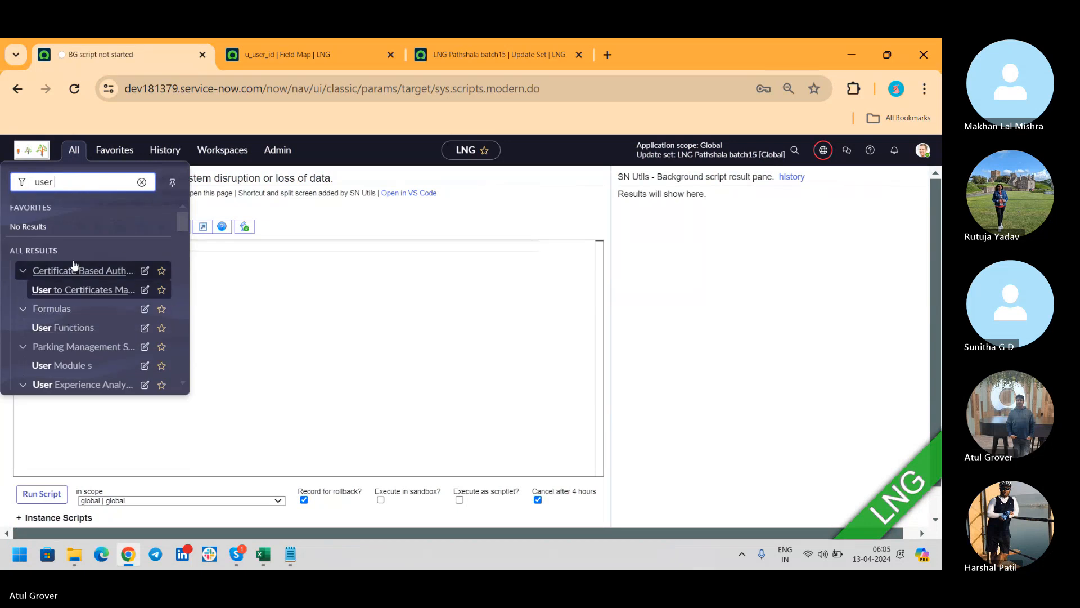
type("ad")
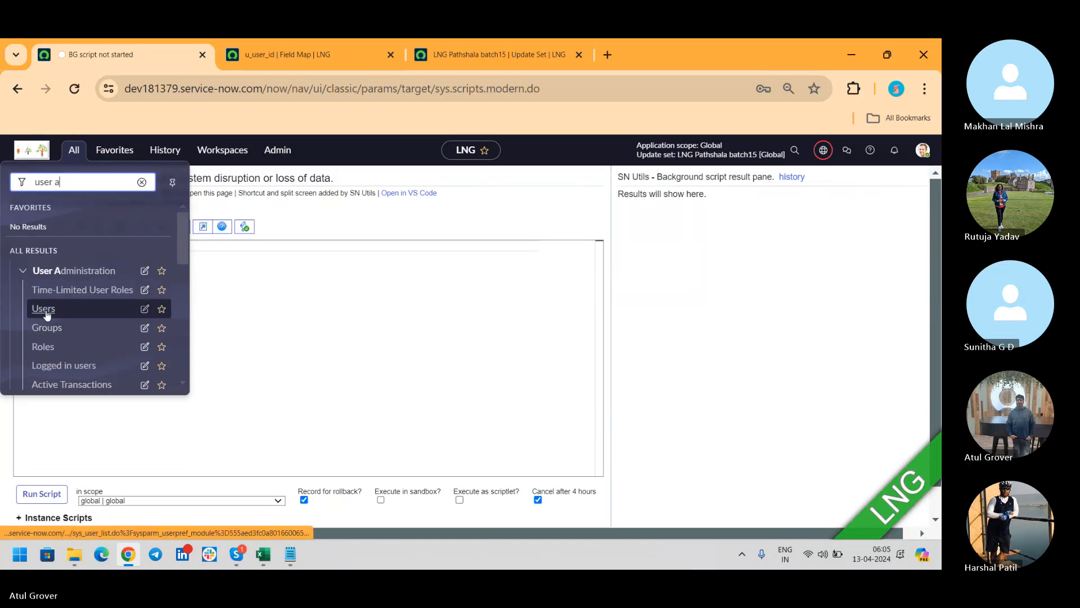
left_click(48, 311)
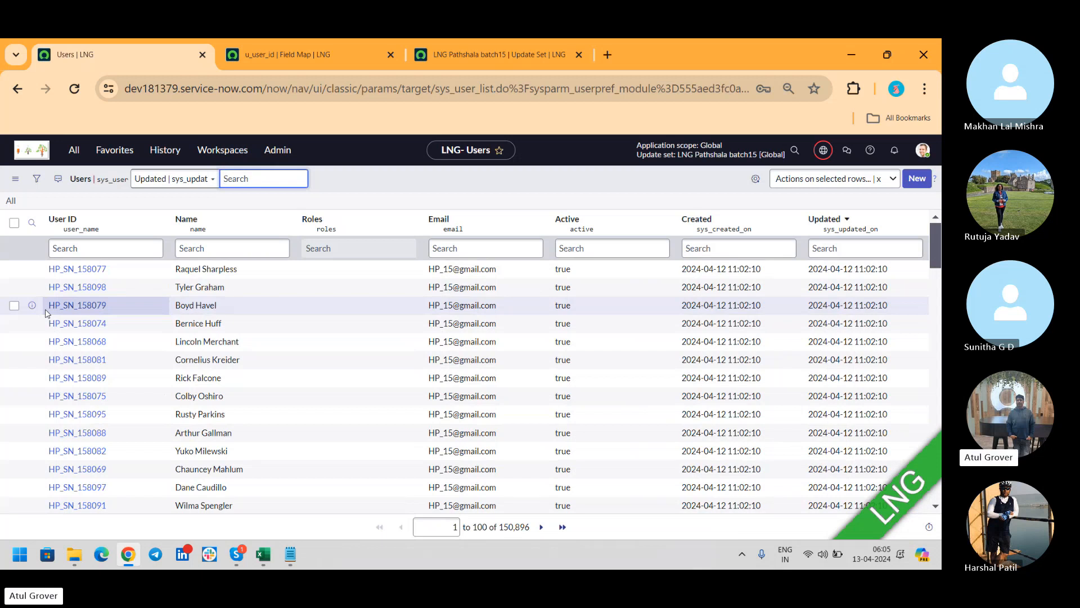
Import external data into User by choosing and uploading sys_user (4).xlsx.
left_click(157, 220)
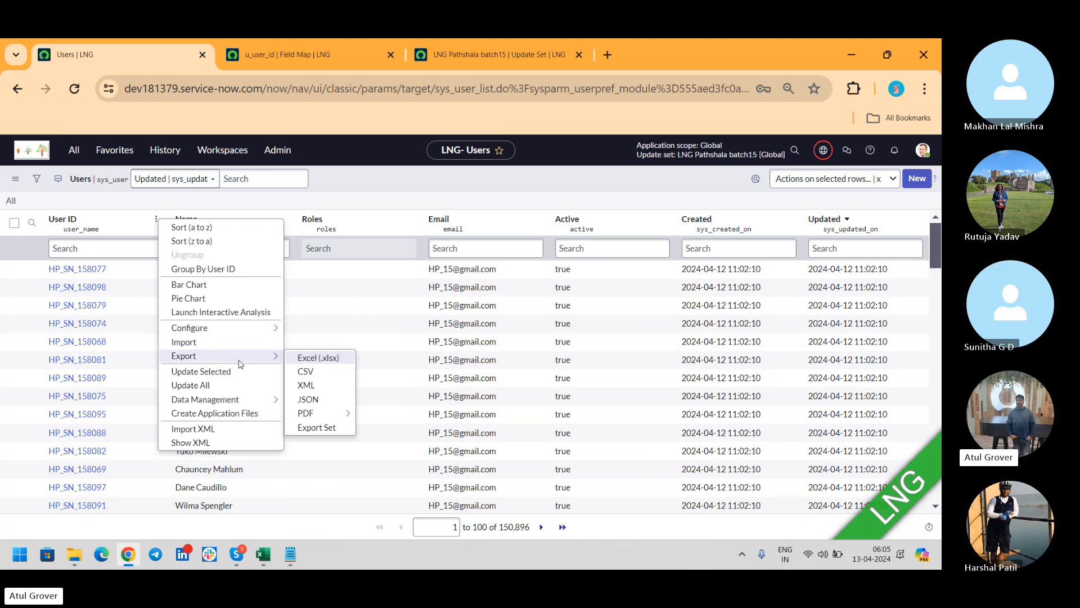
left_click(235, 342)
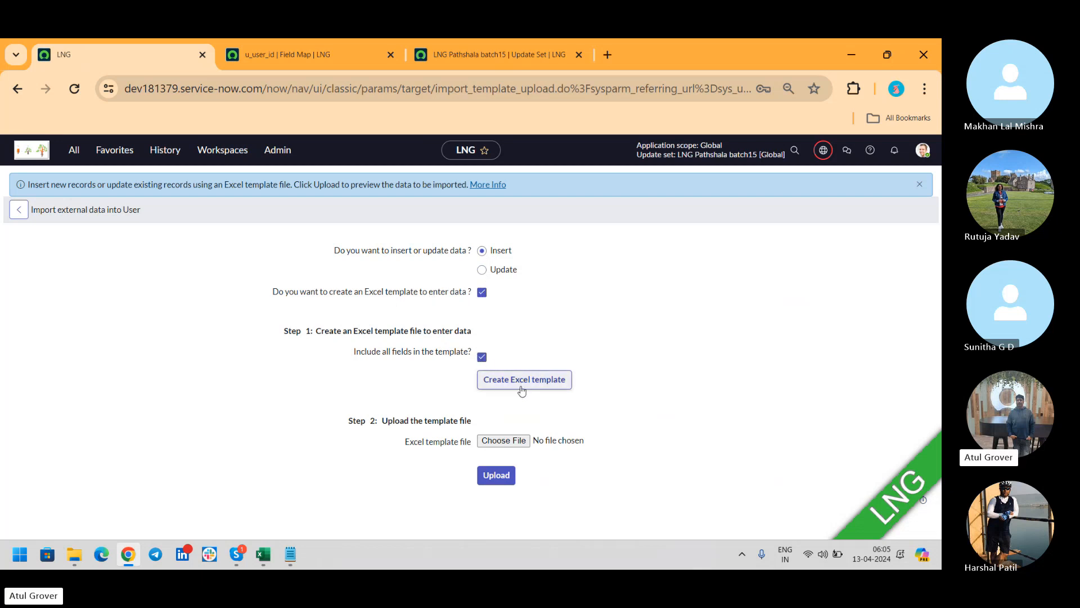
left_click(504, 439)
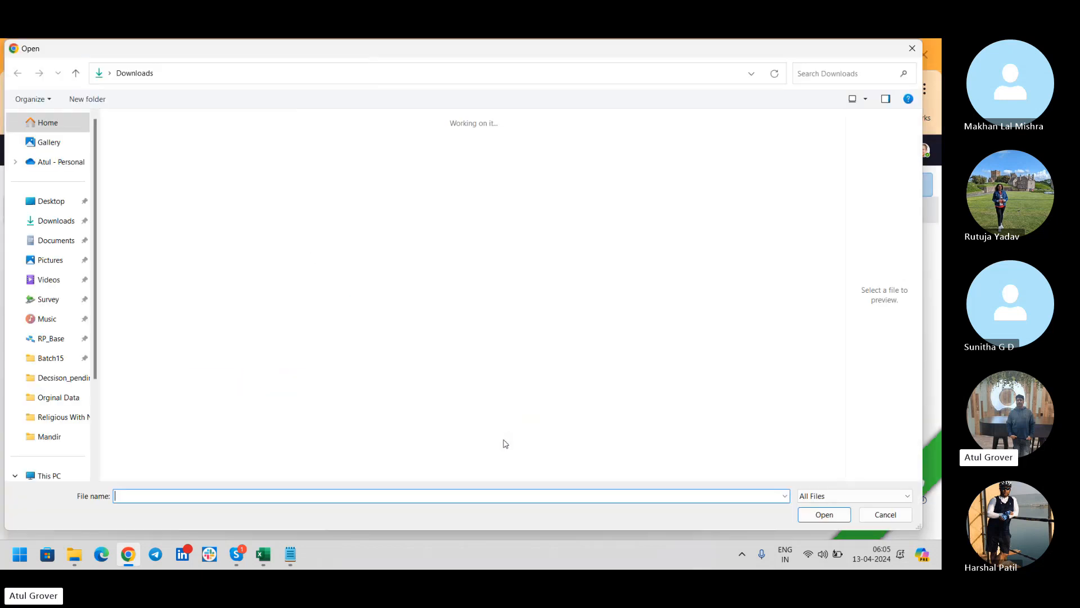
left_click(143, 161)
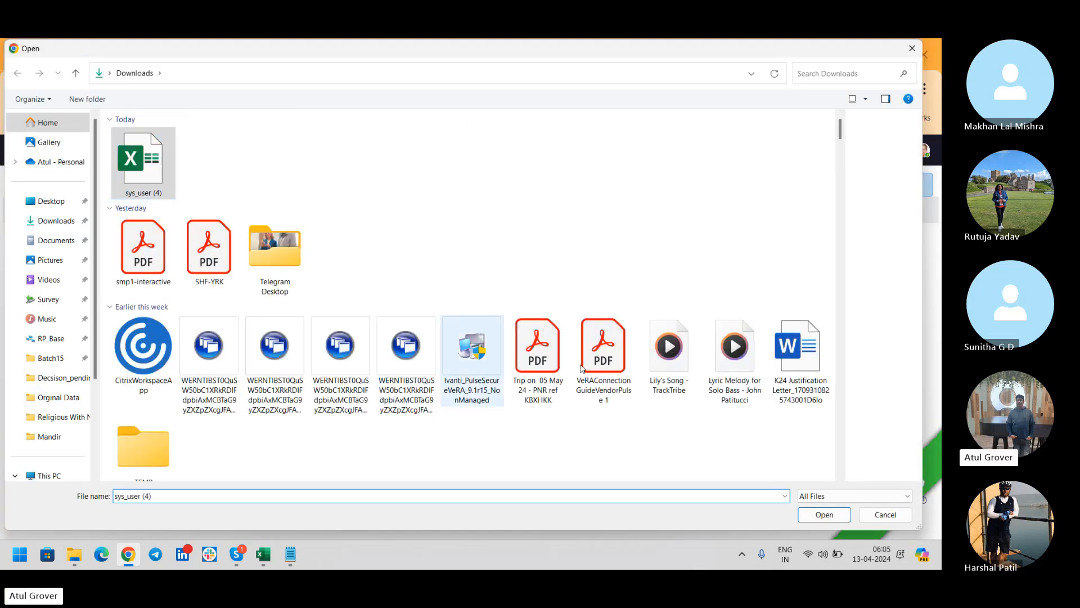
left_click(823, 515)
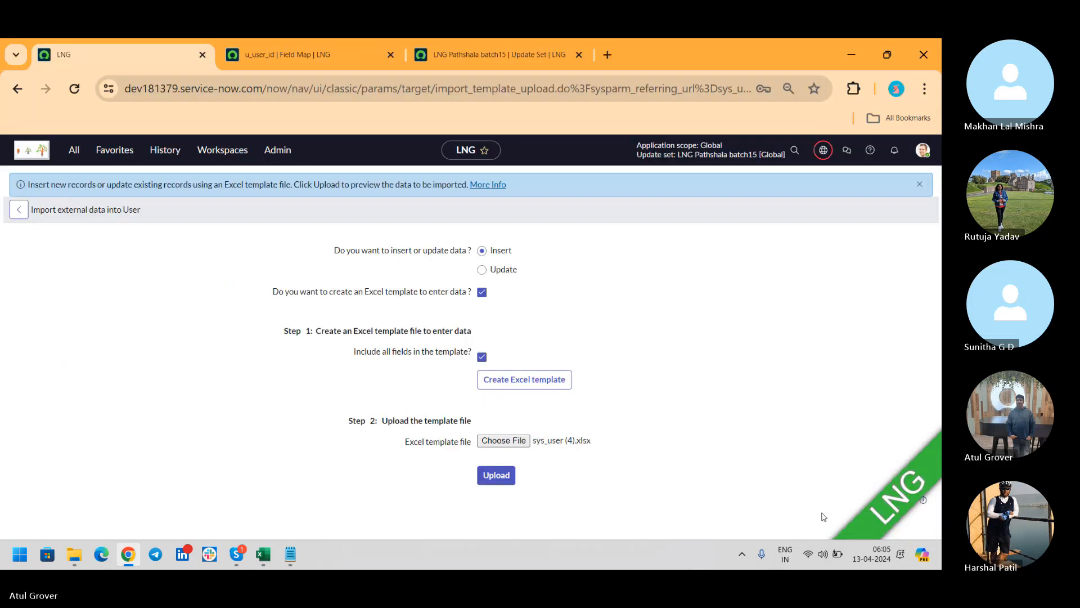
left_click(491, 480)
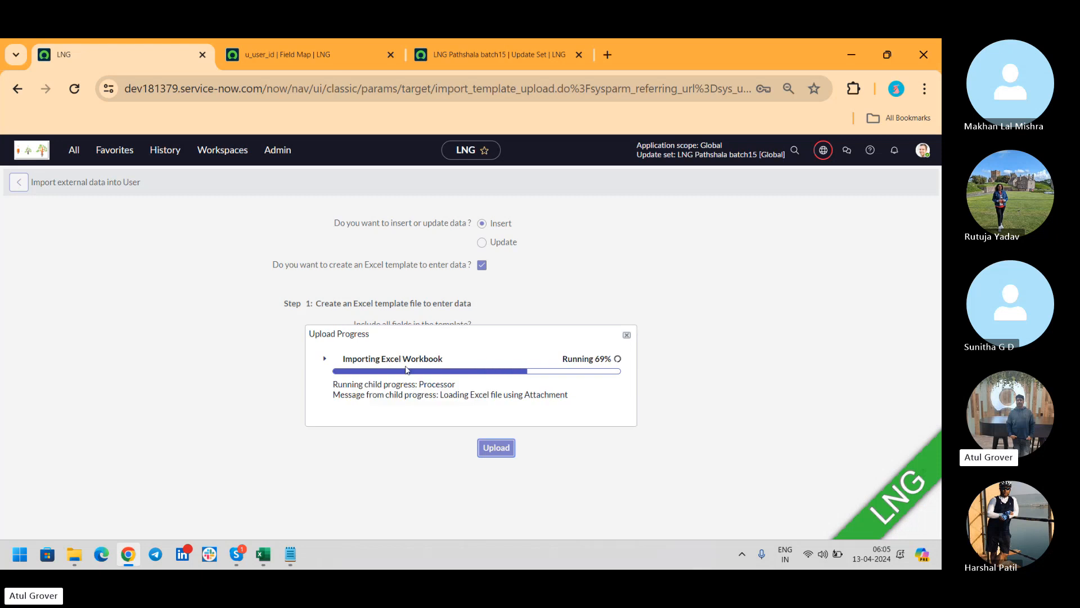
Check the upload details show 3 rows as 3 inserts with no errors, then preview the imported data.
left_click(325, 359)
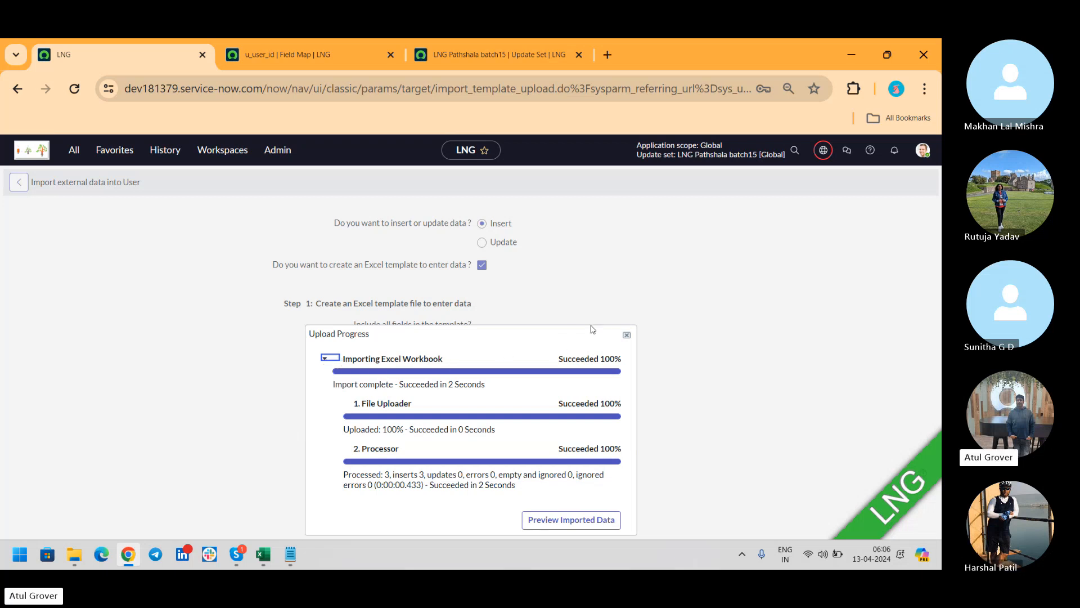
left_click_drag(571, 334, 883, 201)
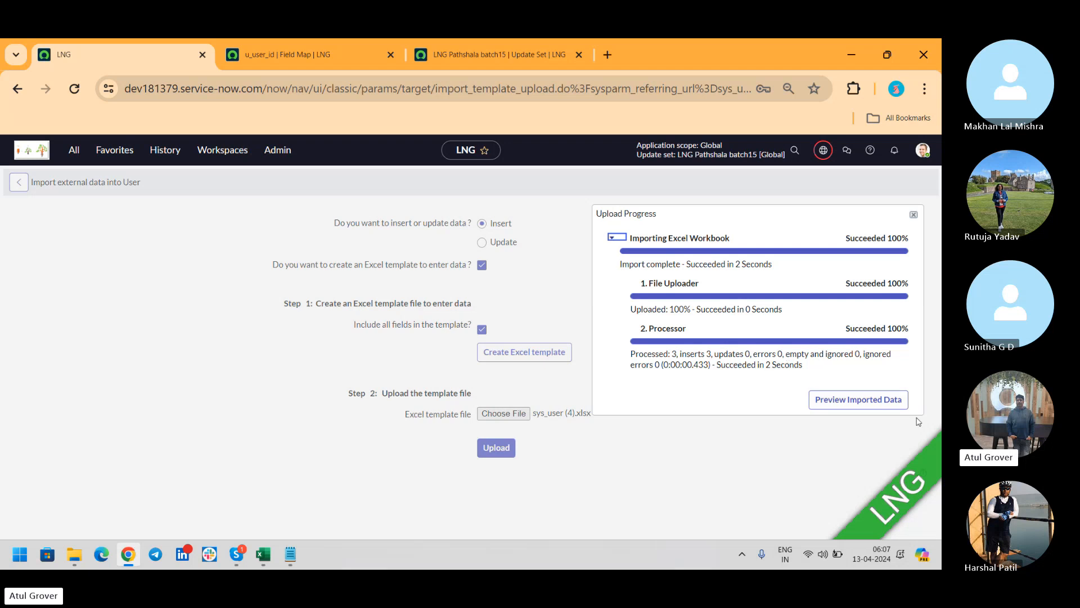
left_click(875, 400)
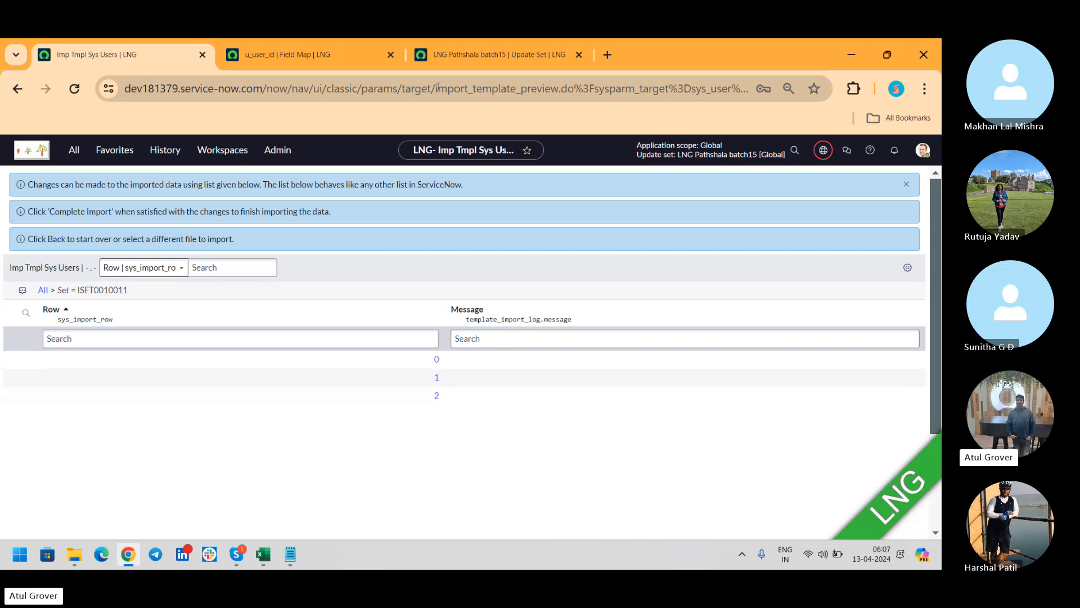
Dismiss the banners and inspect imported rows 0 and 1 (ABBC, BCDC) of set ISET0010011.
left_click_drag(452, 90, 560, 94)
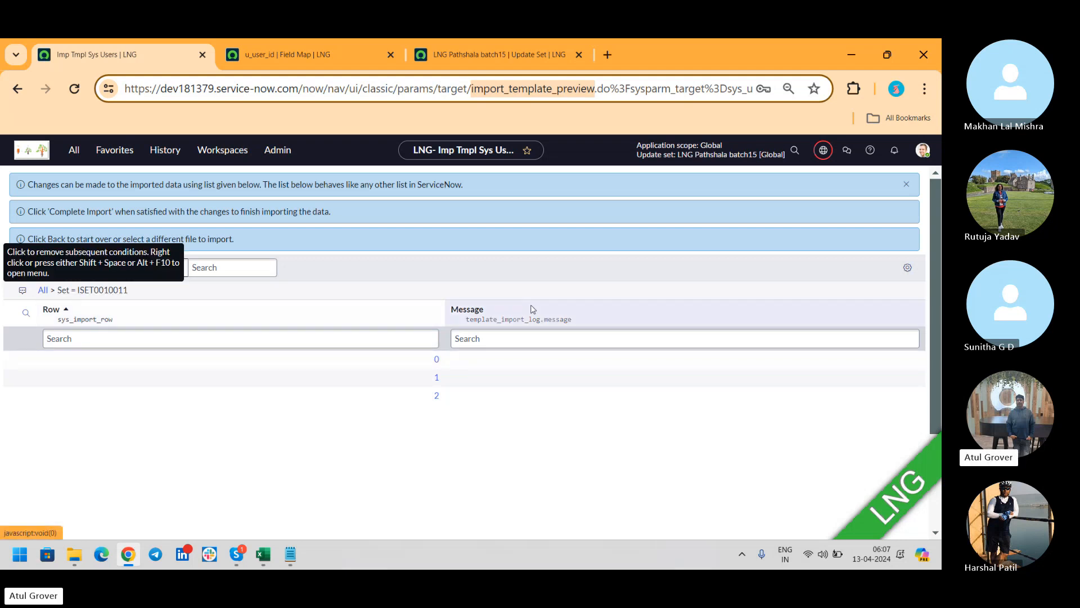
left_click(911, 187)
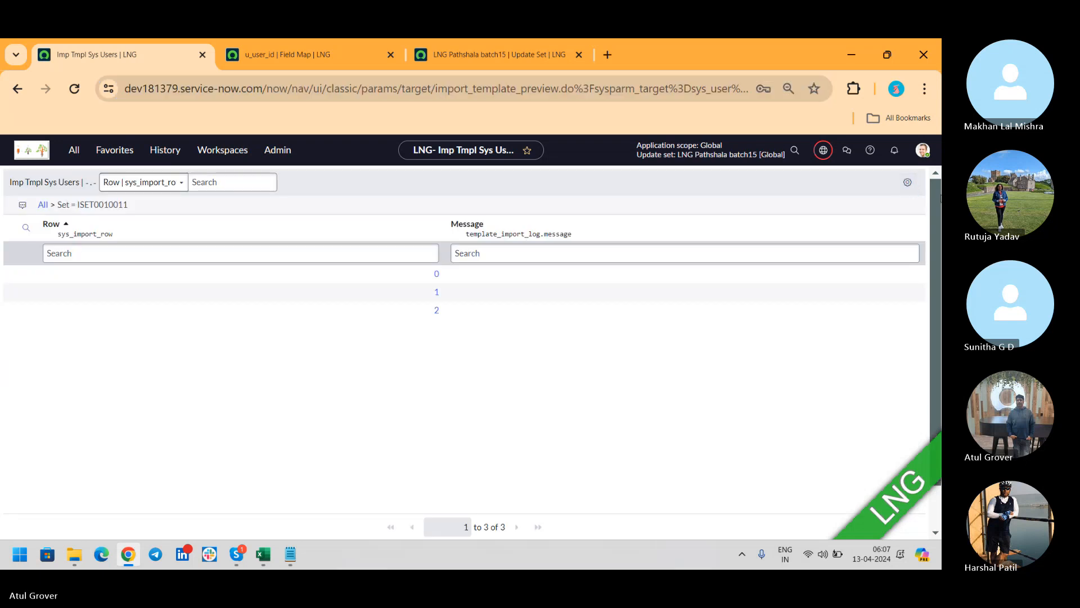
scroll(935, 198, "down", 1)
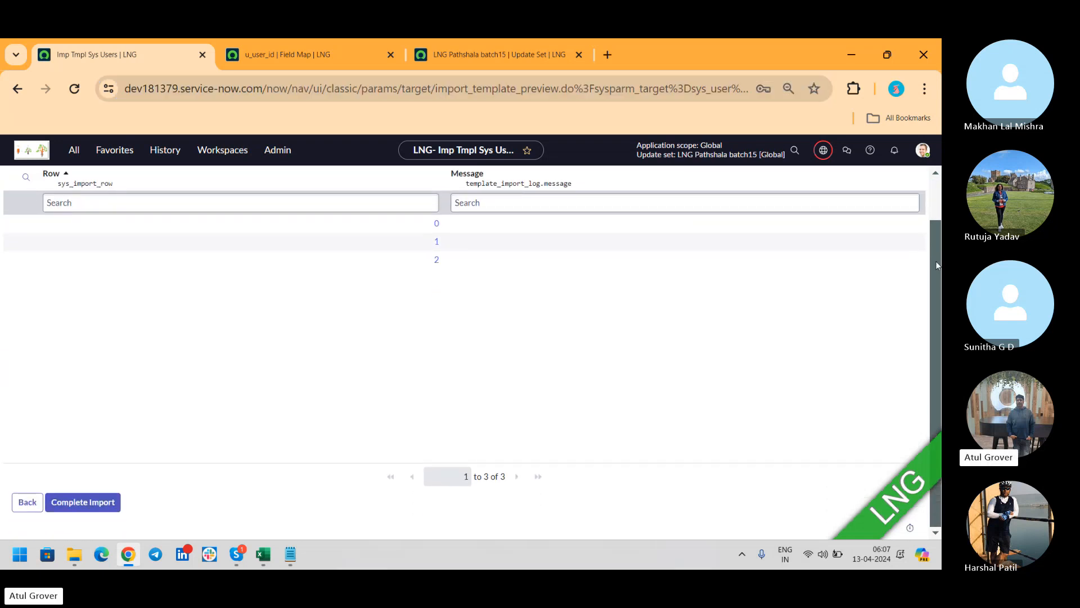
left_click(437, 223)
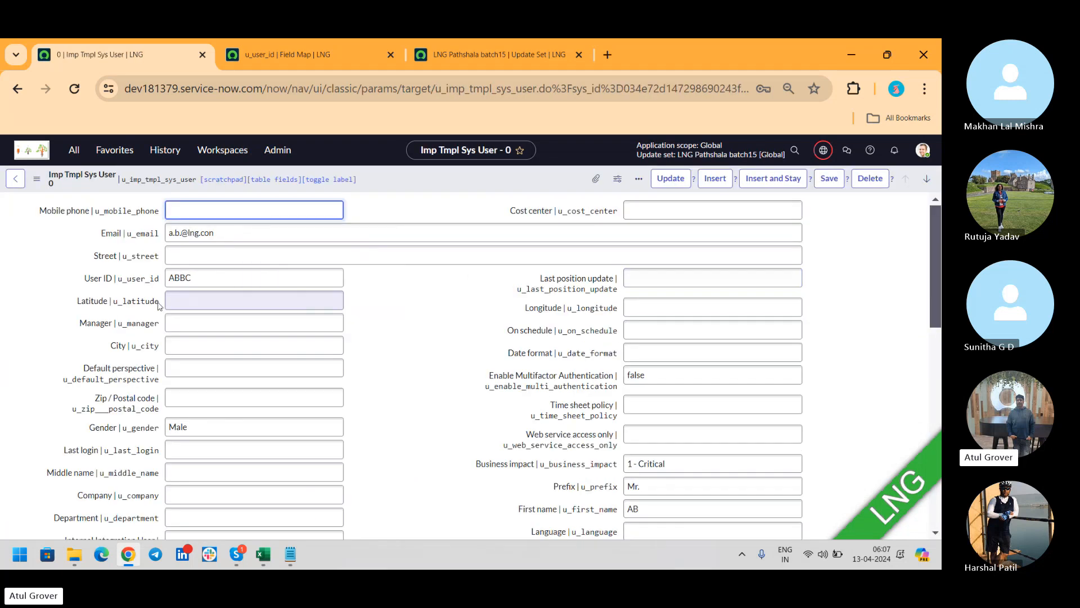
left_click(22, 182)
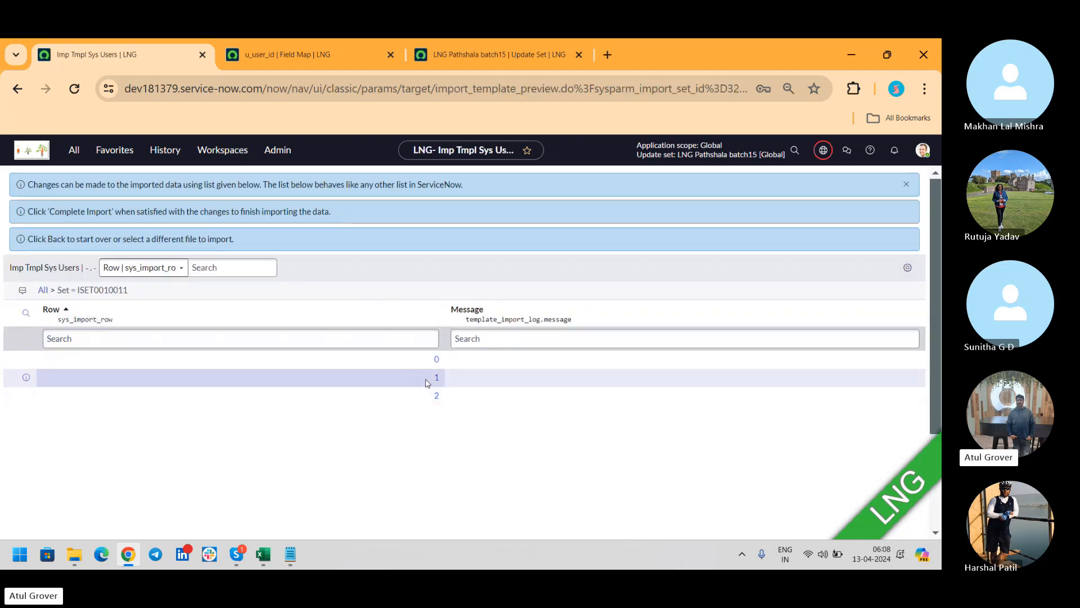
left_click(436, 378)
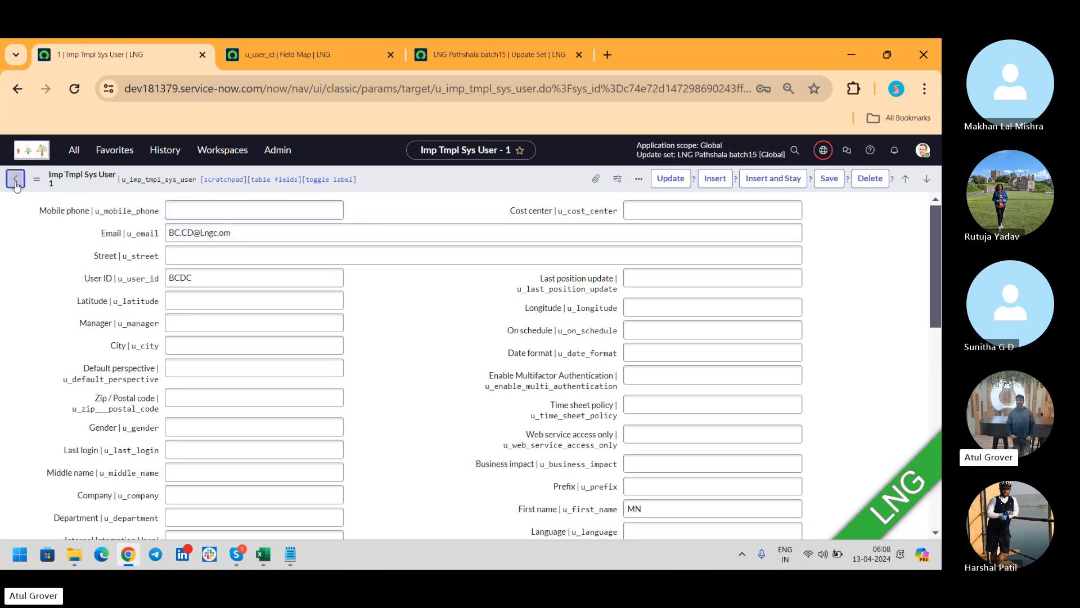
key("alt+Left")
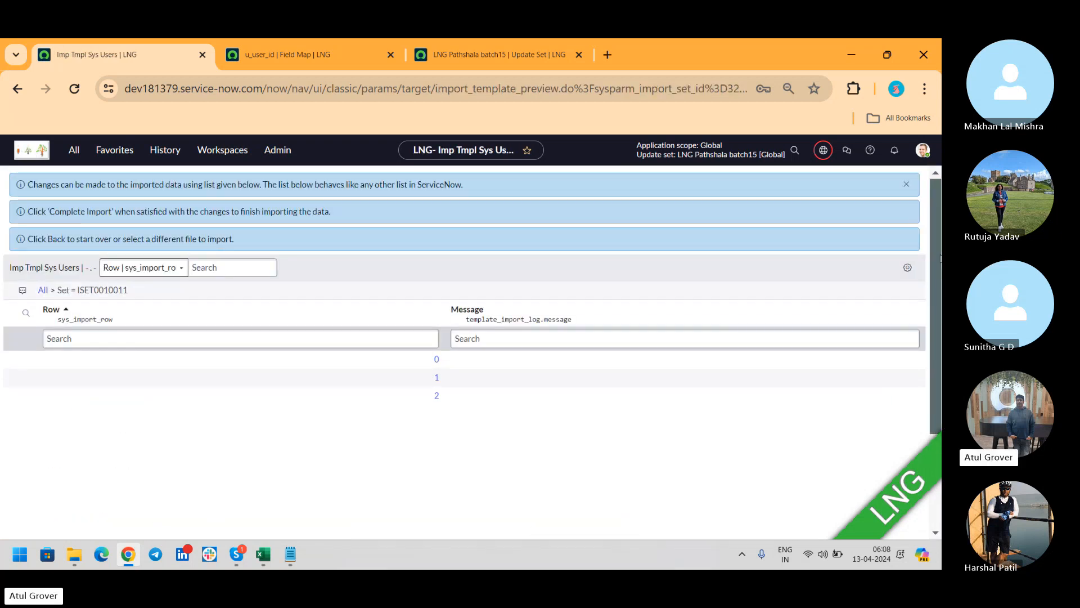
scroll(936, 253, "down", 3)
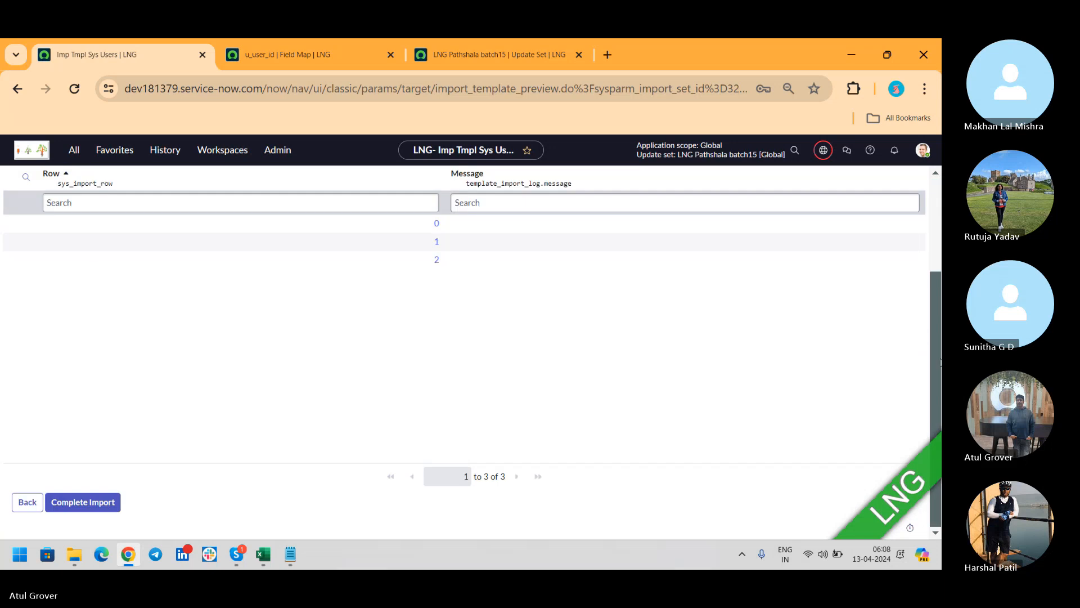
Complete the import and highlight the three new users HHMM, ABBC and BCDC.
left_click(105, 504)
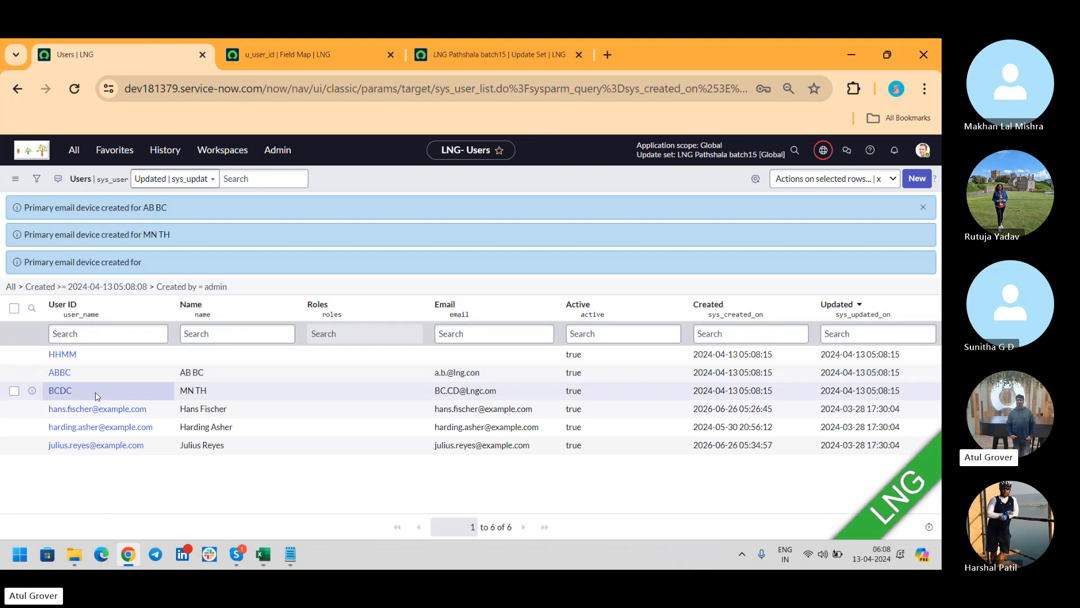
left_click_drag(96, 391, 38, 355)
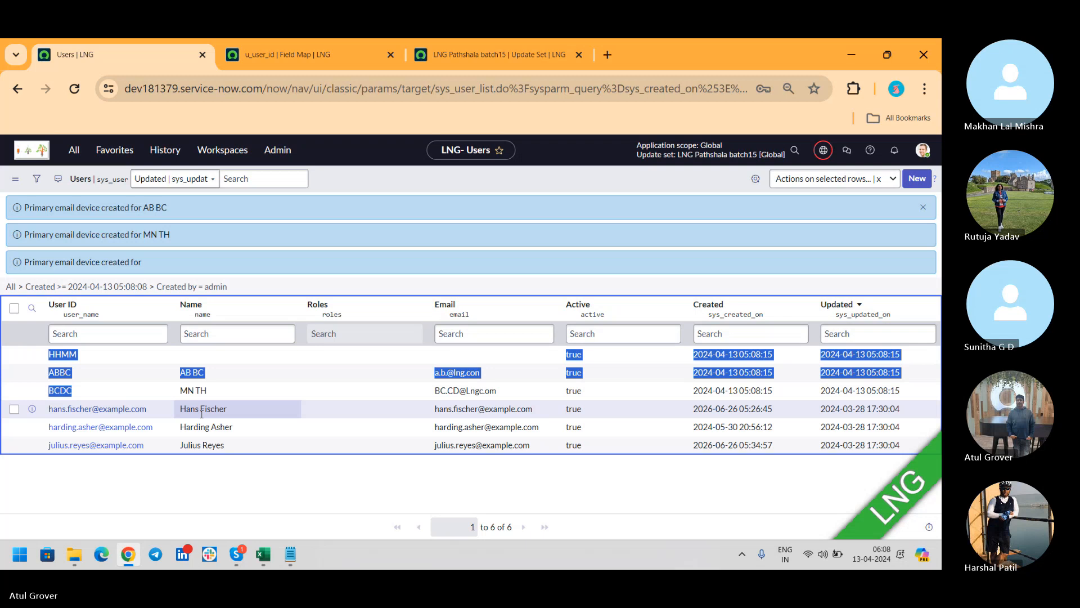
Open Transform Maps in a new tab via the 'transform m' filter, sorted by Updated descending.
left_click(79, 151)
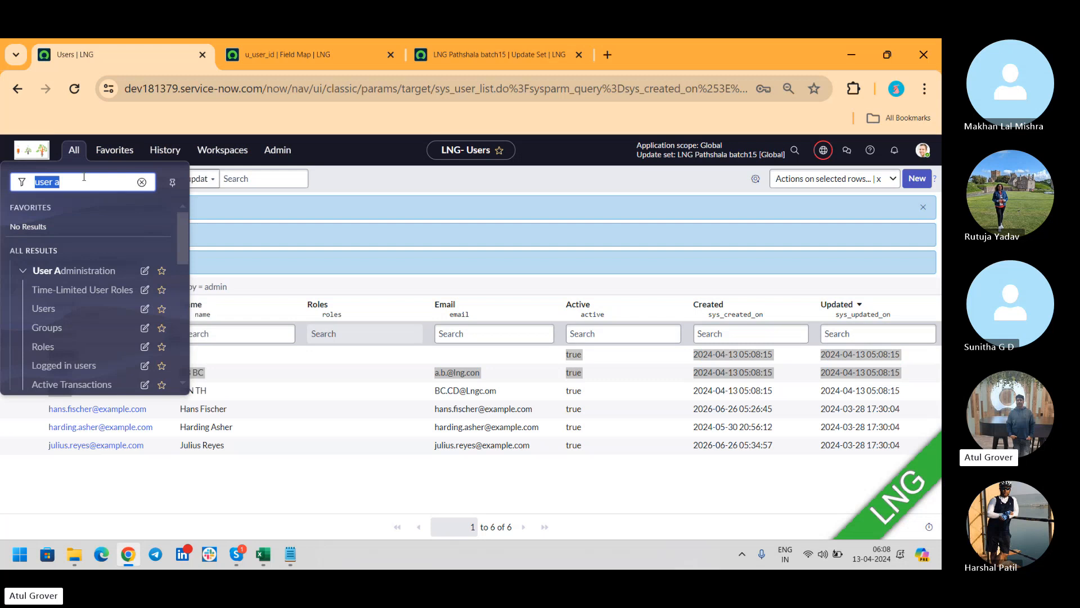
type("transf")
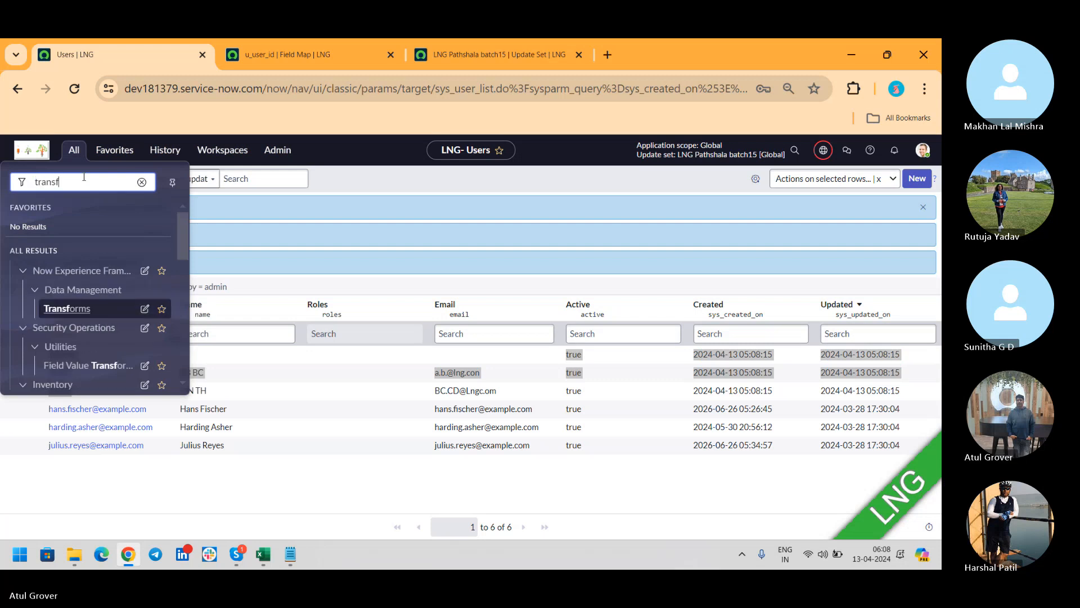
type("orm a")
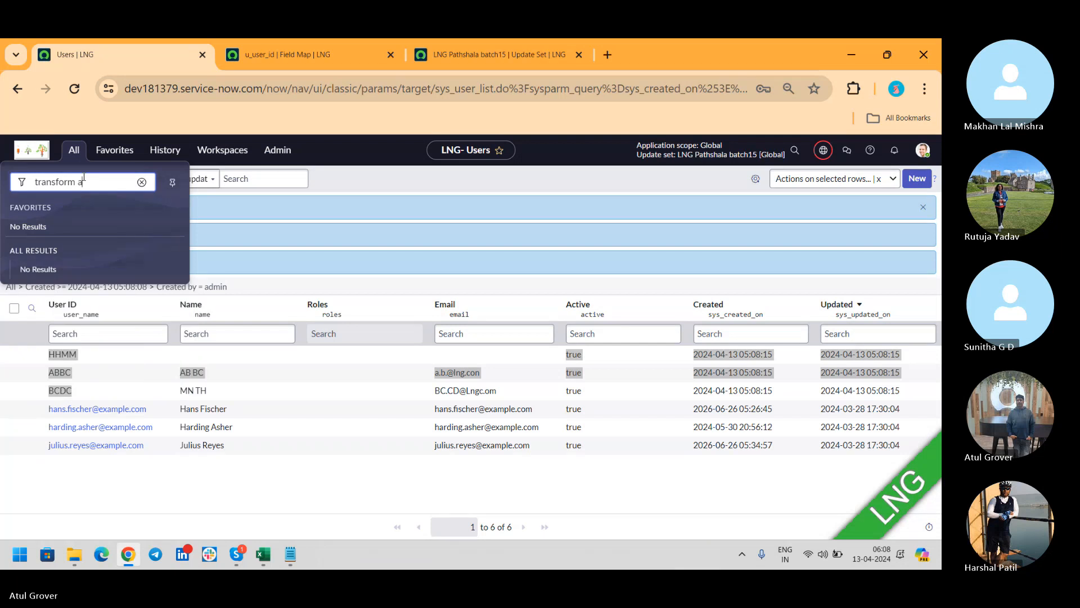
key("BackSpace")
type("m")
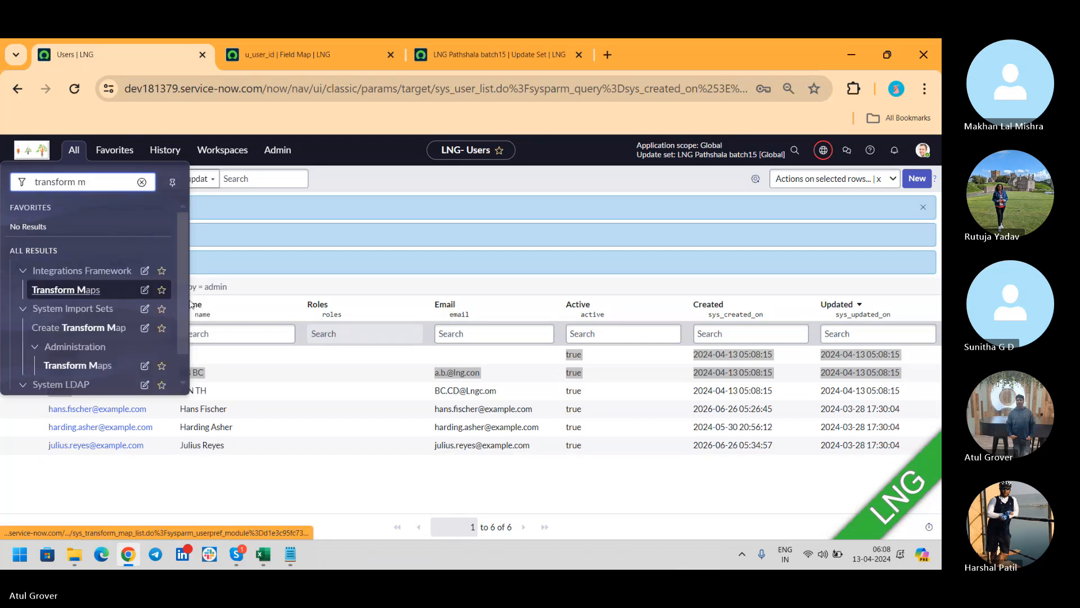
middle_click(71, 367)
left_click(286, 59)
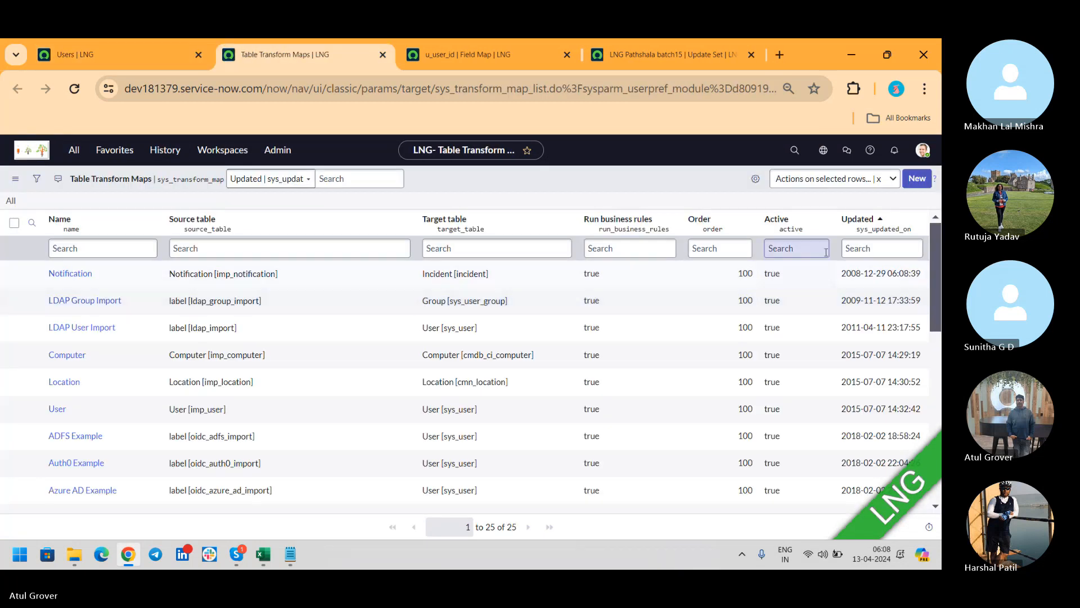
left_click(858, 219)
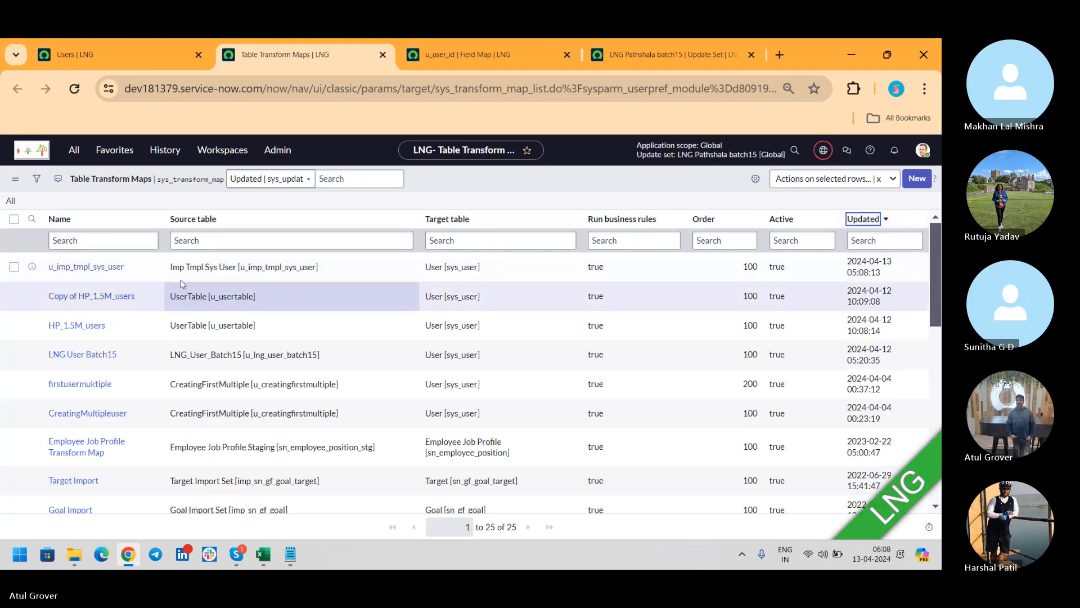
Open the u_imp_tmpl_sys_user transform map, then switch to the Skype call.
left_click_drag(133, 265, 35, 269)
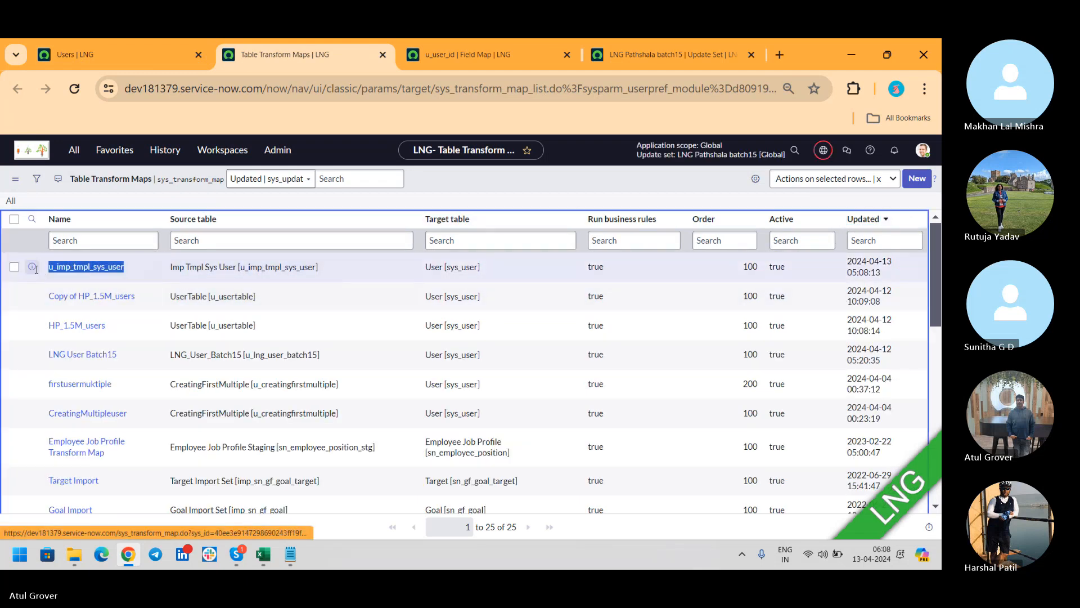
left_click(91, 268)
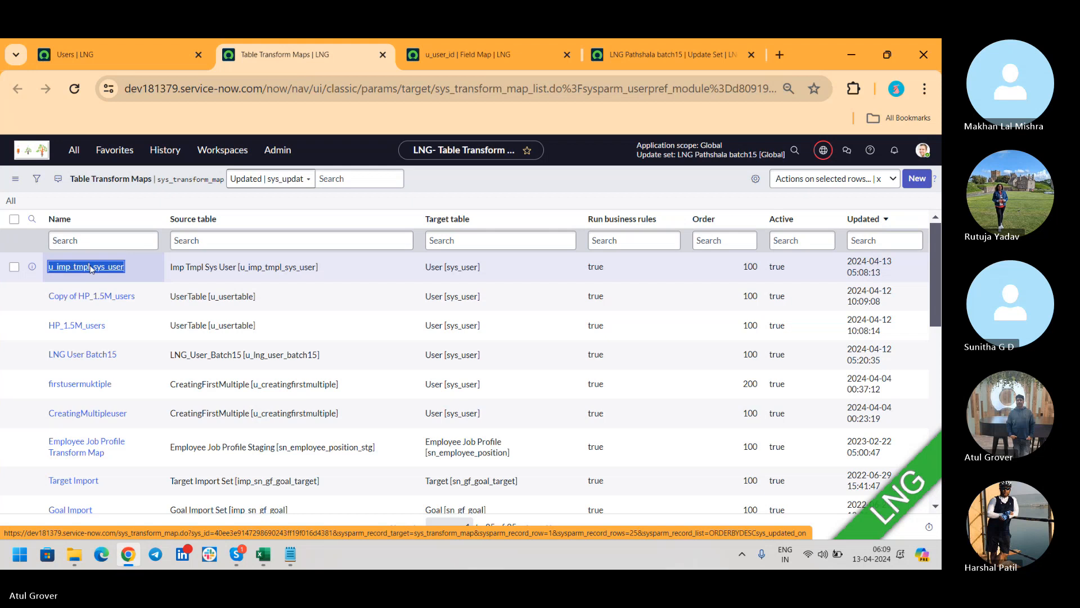
key("alt+Tab")
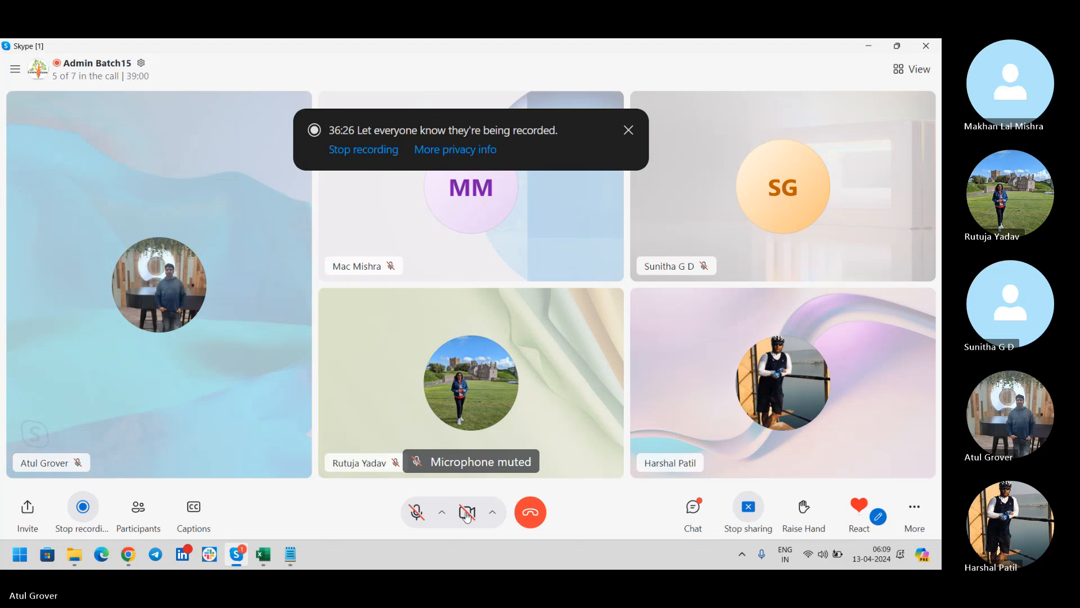
Unmute the microphone in the Admin Batch15 Skype call.
left_click(415, 512)
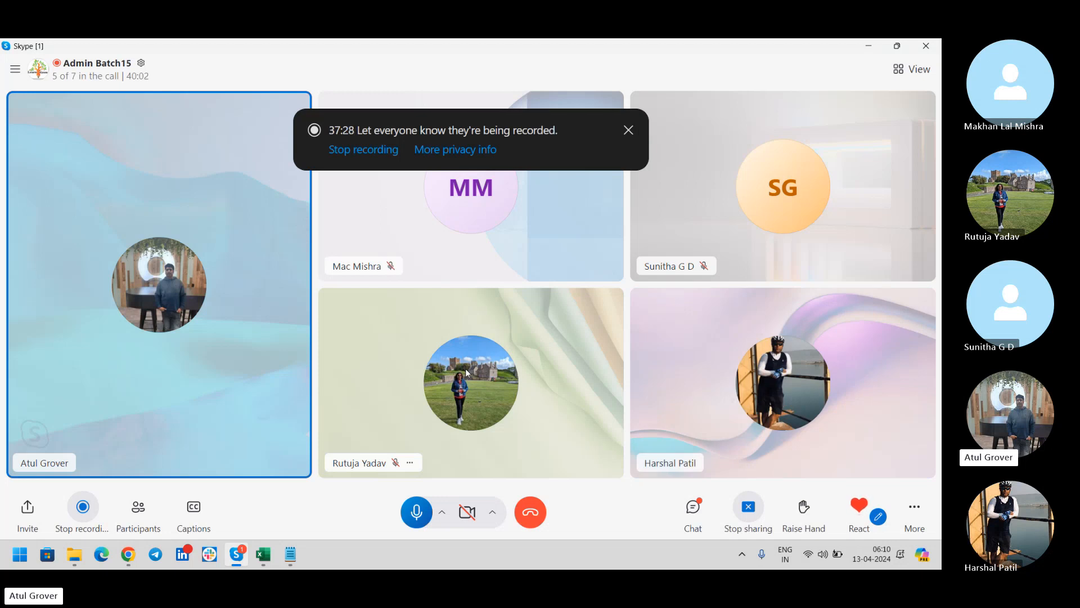
Return to the Users tab, dismiss the email device messages, and close the transform map, field map and update set tabs.
key("alt+Tab")
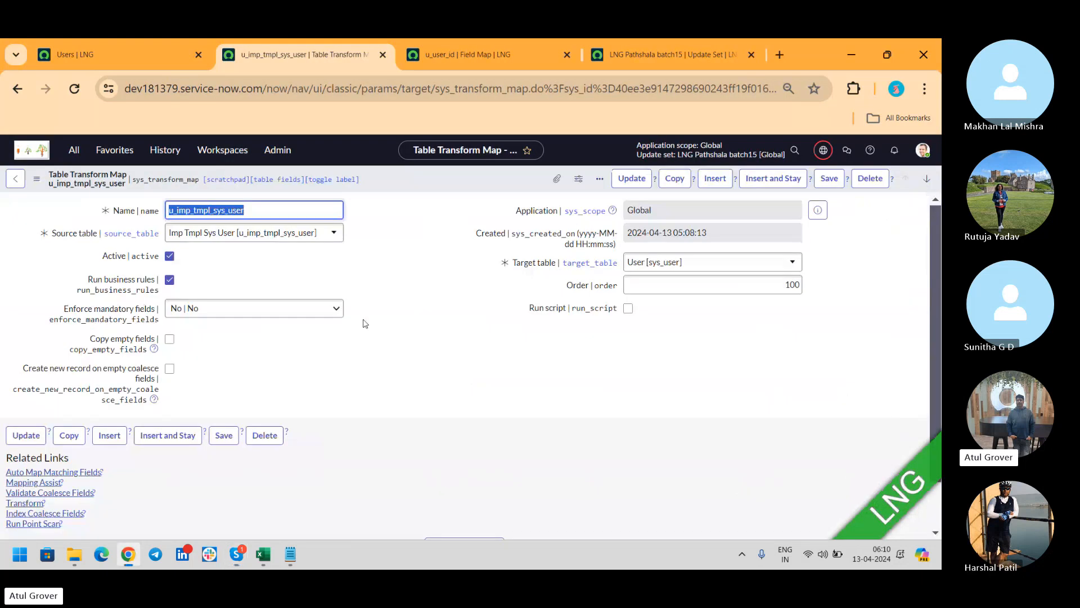
left_click(119, 51)
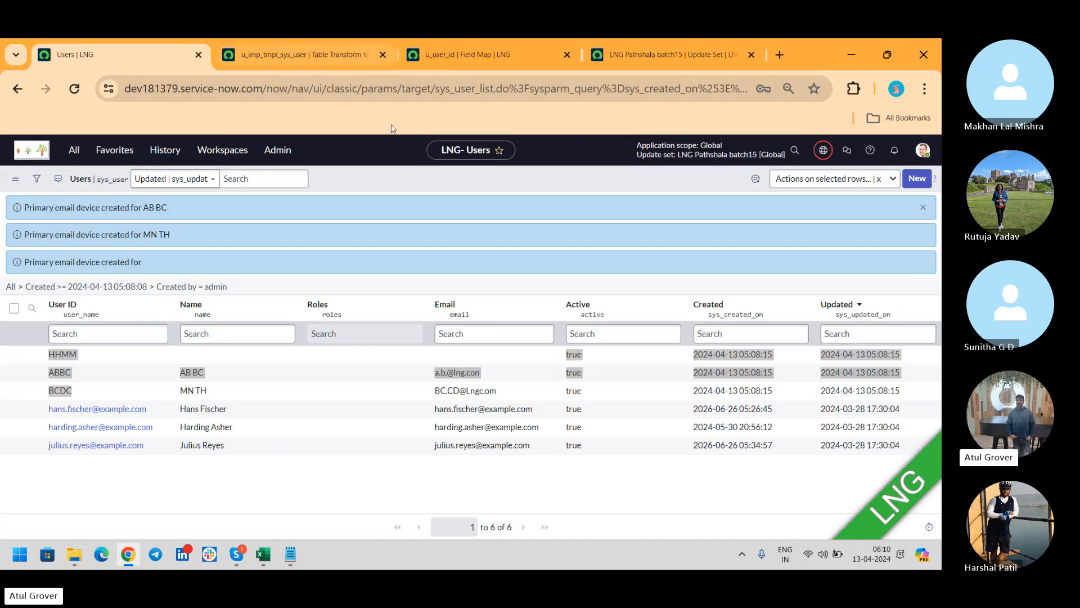
left_click(926, 208)
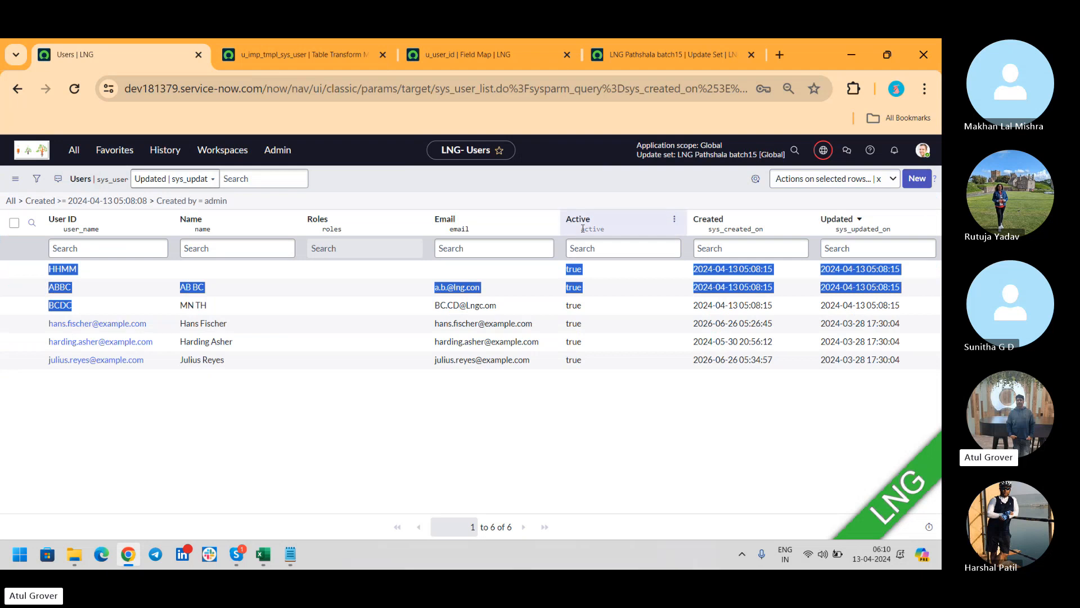
left_click(383, 54)
left_click(383, 54)
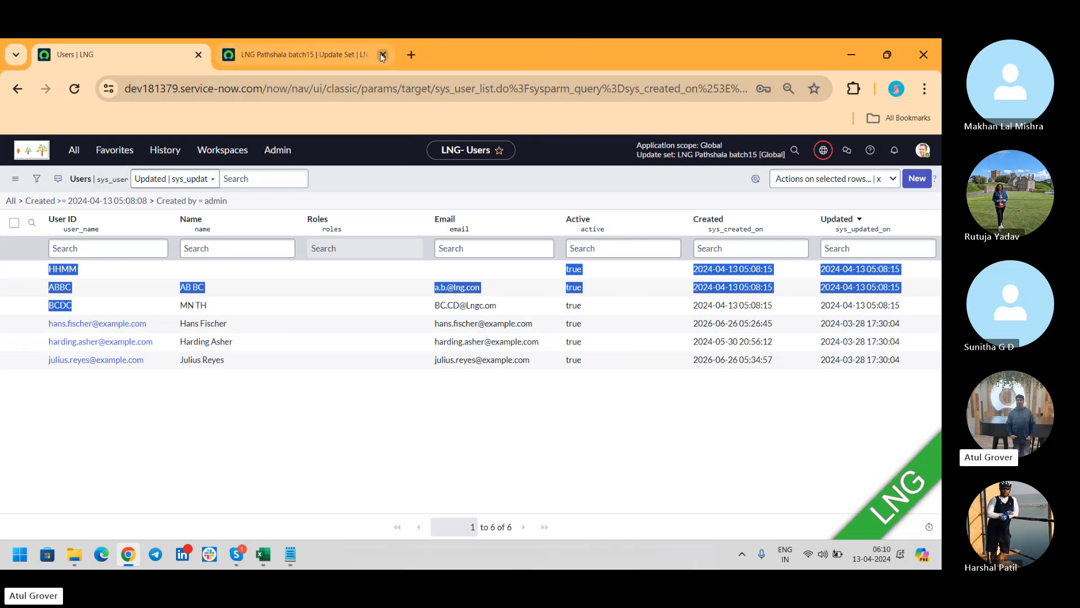
left_click(382, 54)
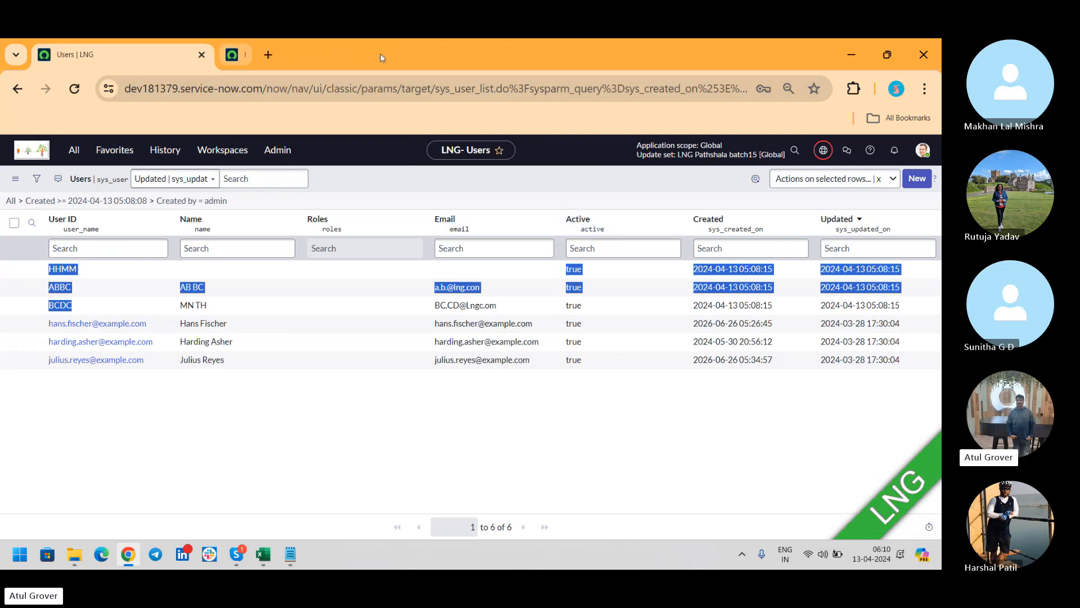
Open the full unfiltered Users list by filtering the navigator for 'user'.
left_click(75, 151)
type("user a")
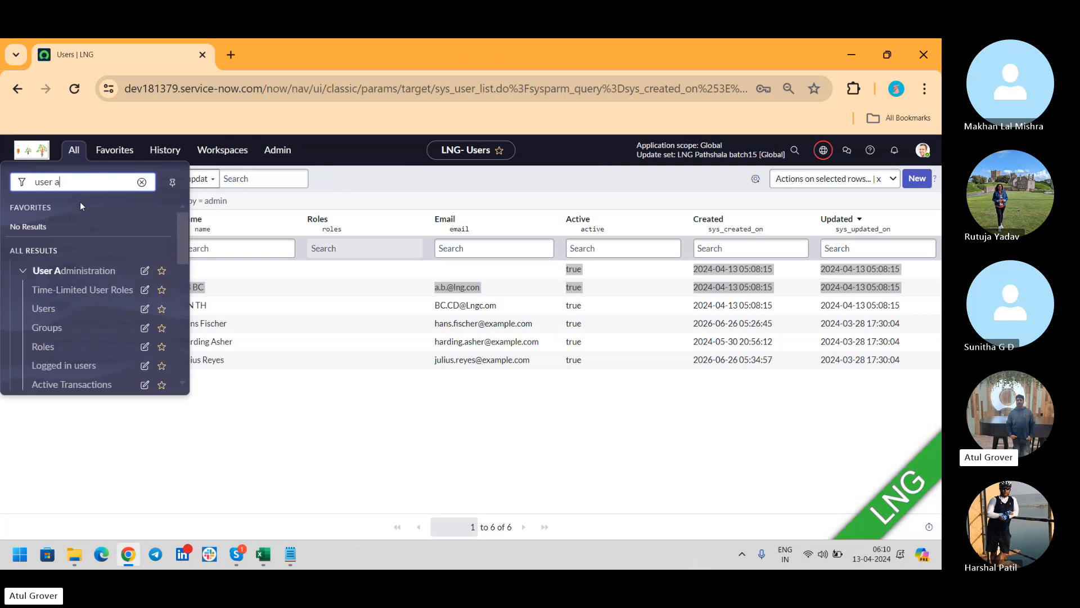
left_click(51, 309)
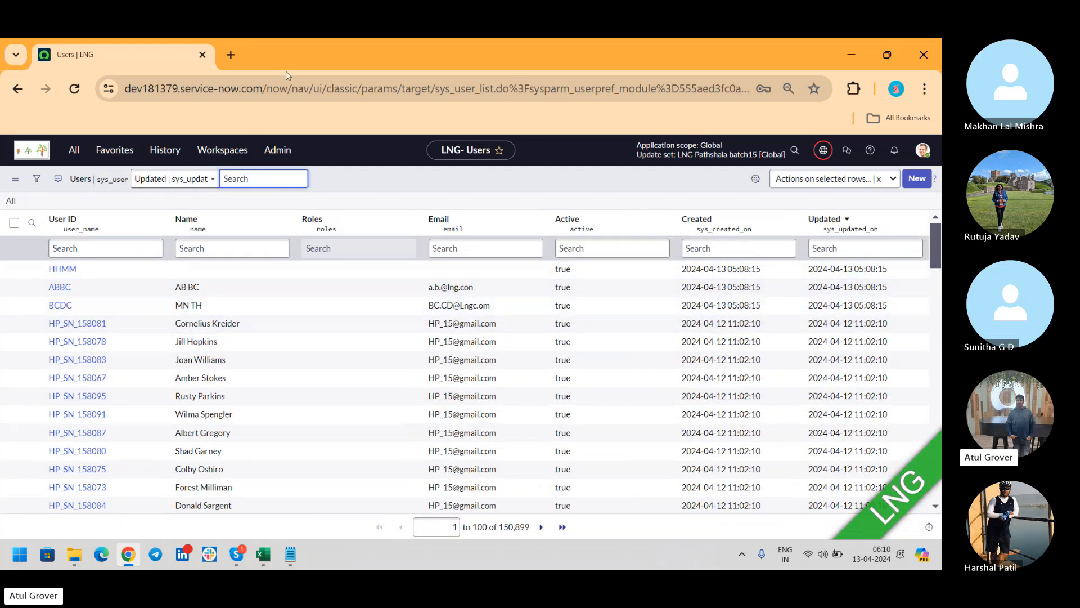
Open the shared ServiceNow instance link from the Skype call chat in Google Chrome, just once.
key("alt+Tab")
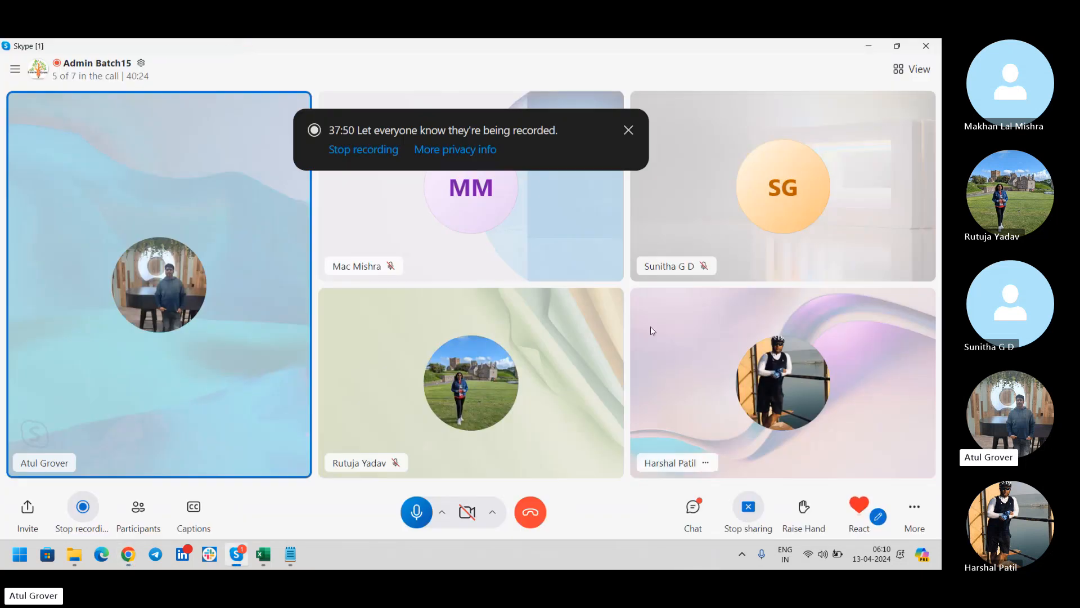
left_click(693, 509)
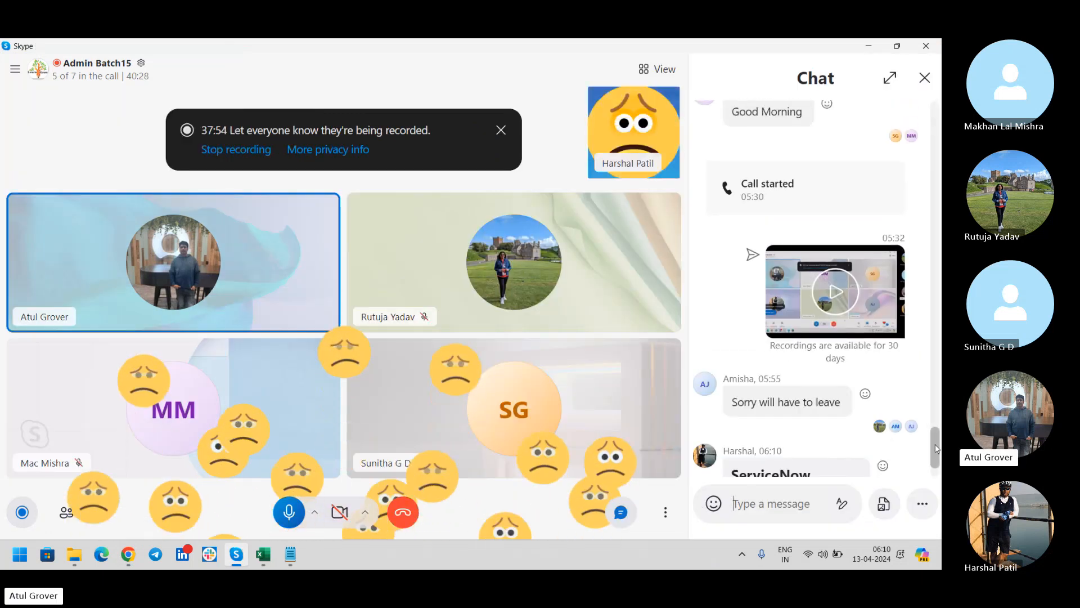
scroll(934, 482, "down", 3)
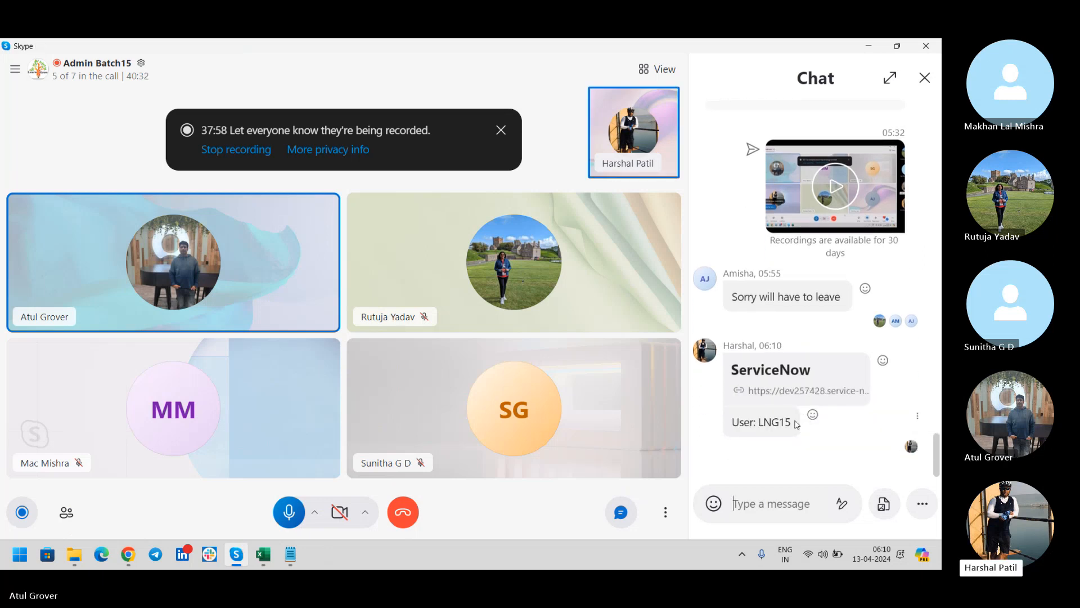
left_click(752, 398)
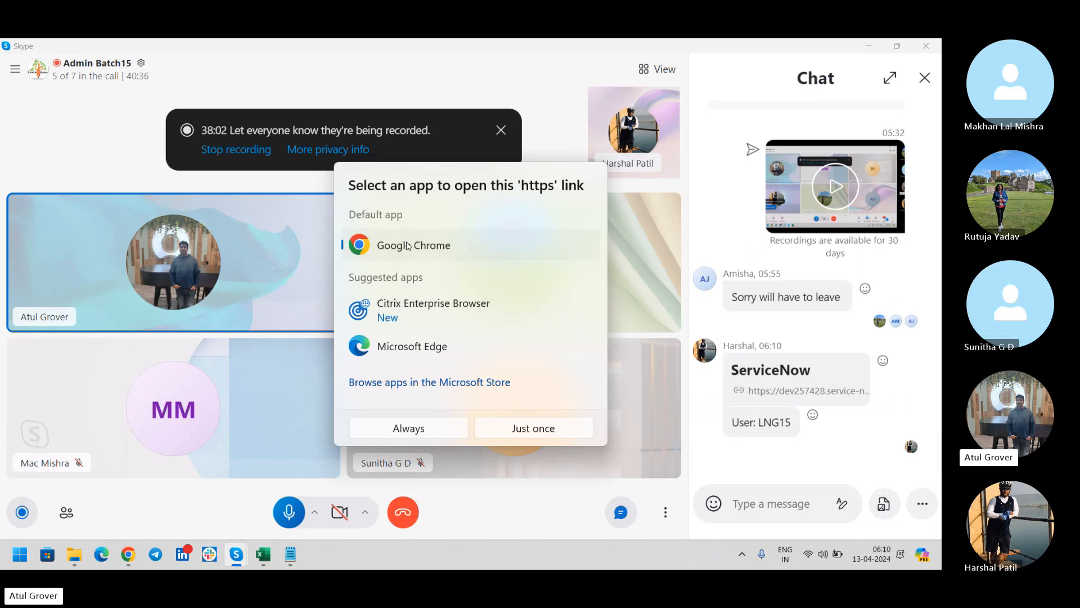
left_click(523, 441)
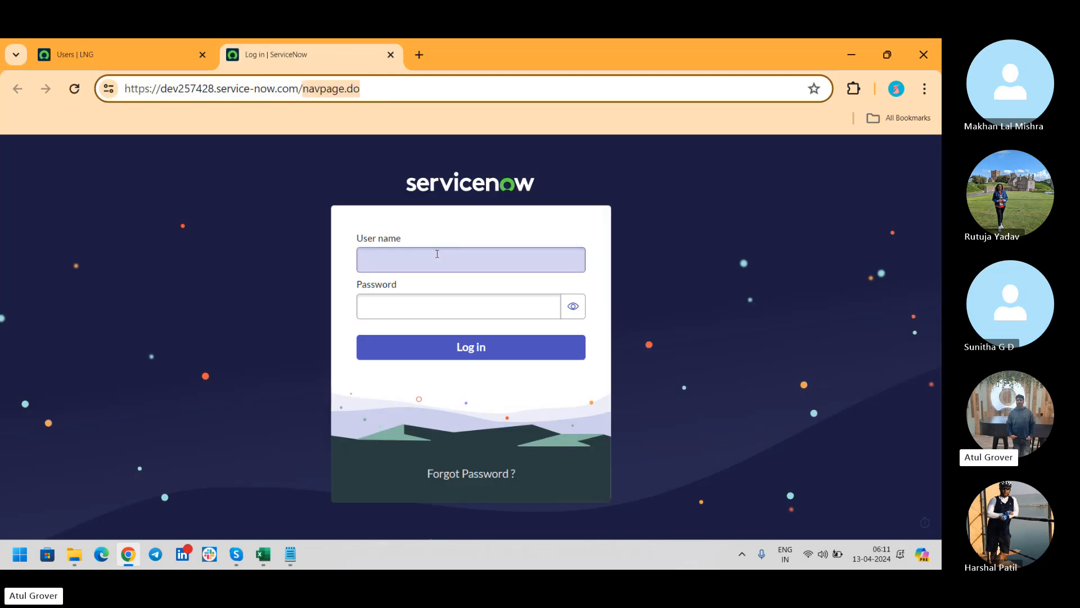
Log in to the second instance with the shared user name and the password copied from the Skype chat.
left_click(417, 258)
type("LNG15")
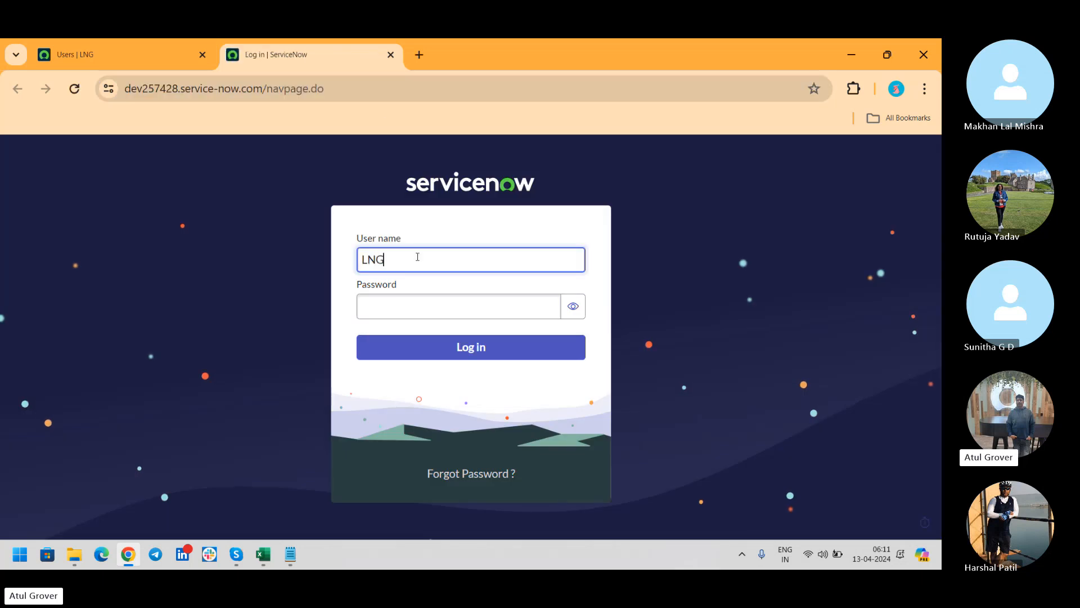
key("Tab")
key("alt+Tab")
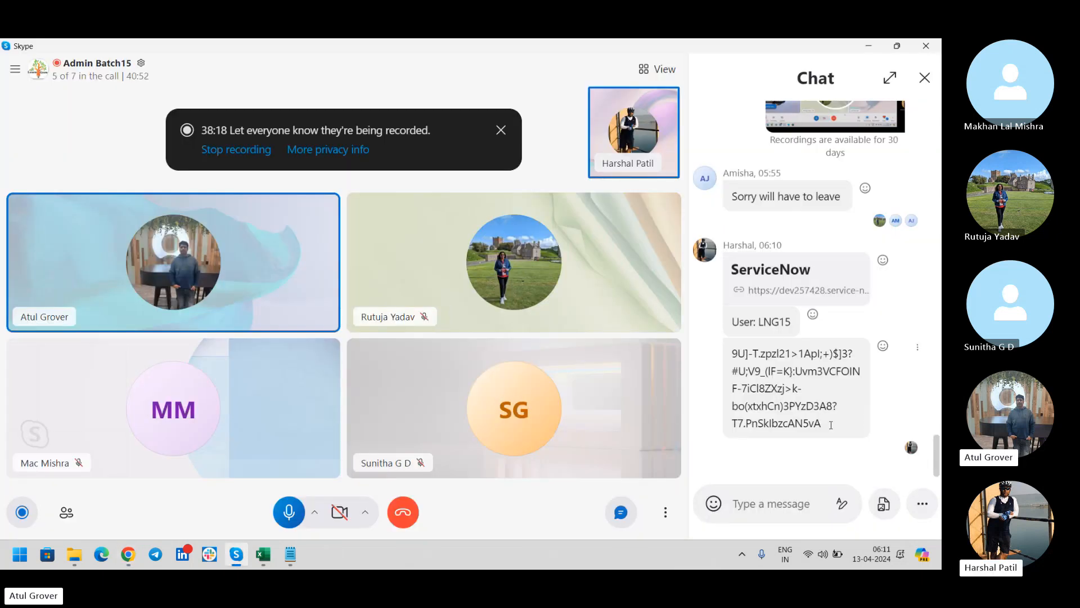
left_click_drag(830, 424, 733, 353)
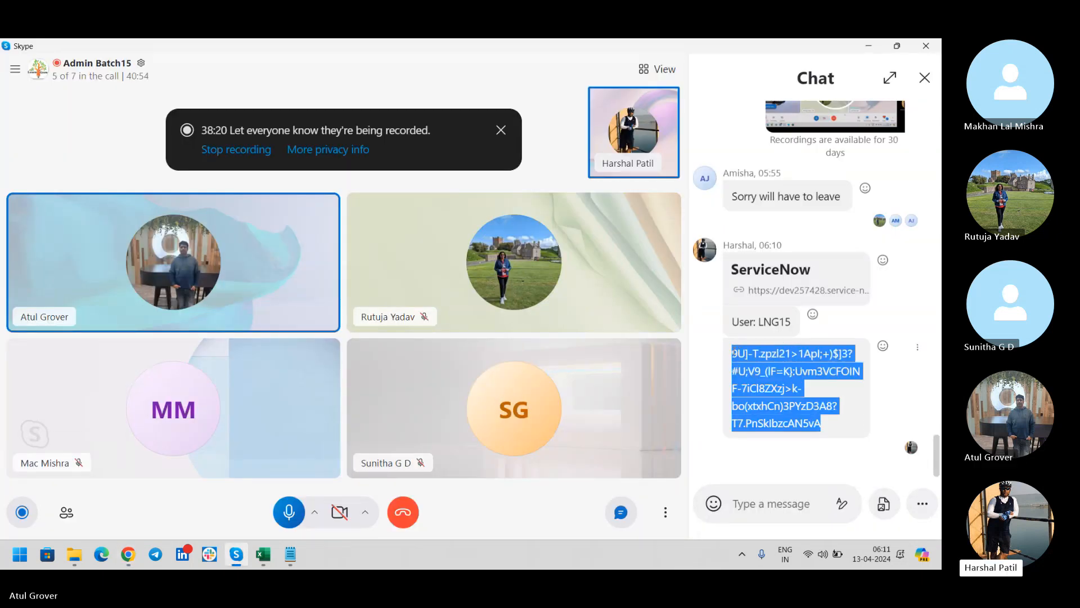
right_click(735, 354)
left_click(733, 398)
key("alt+Tab")
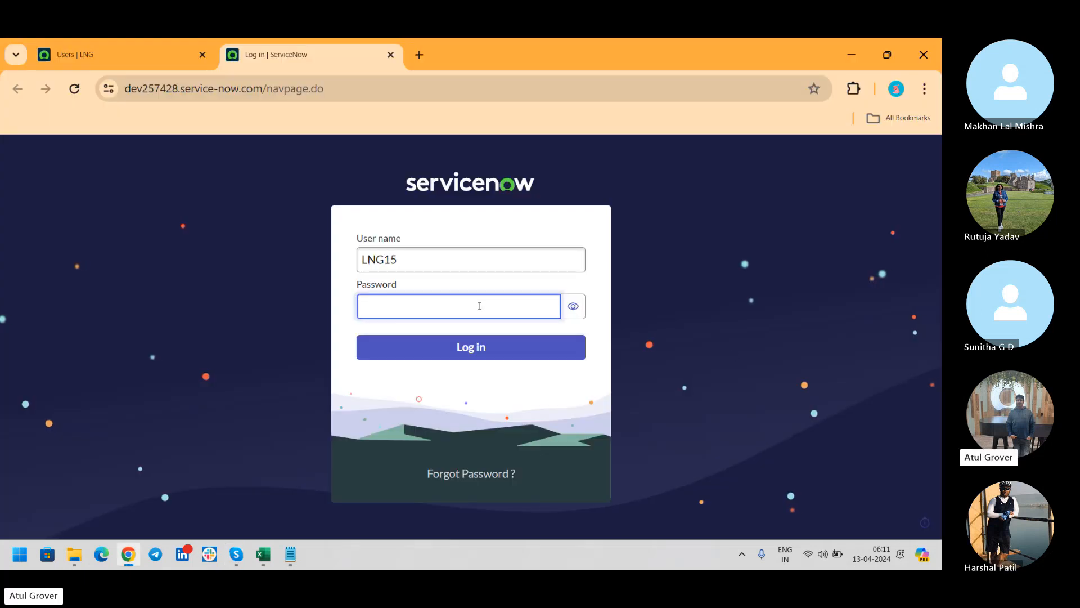
key("ctrl+v")
left_click(464, 348)
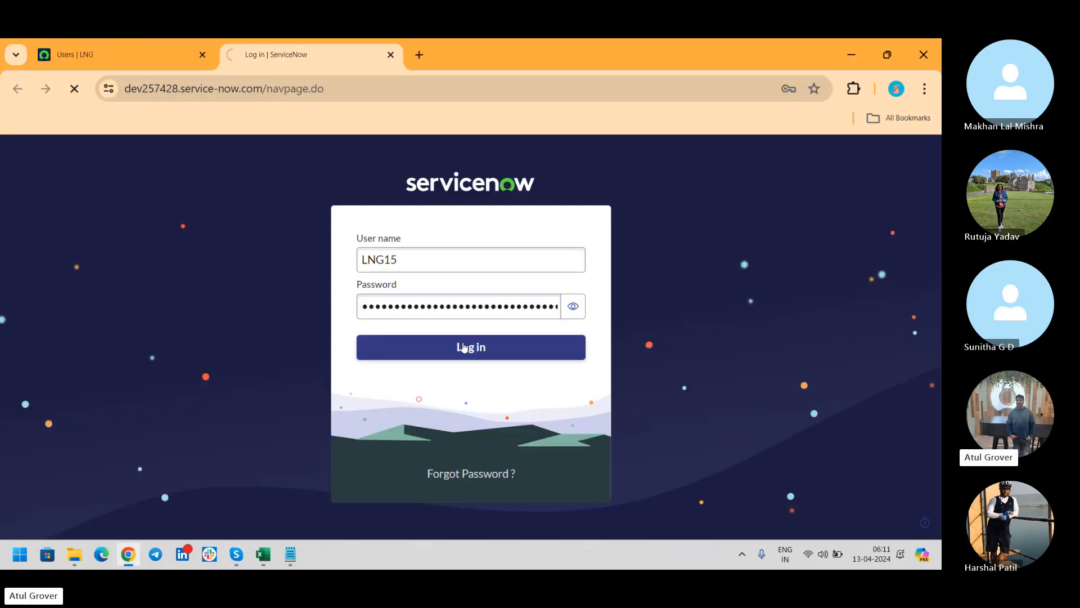
Complete the forced password change with the current password and a new password entered twice.
left_click(443, 368)
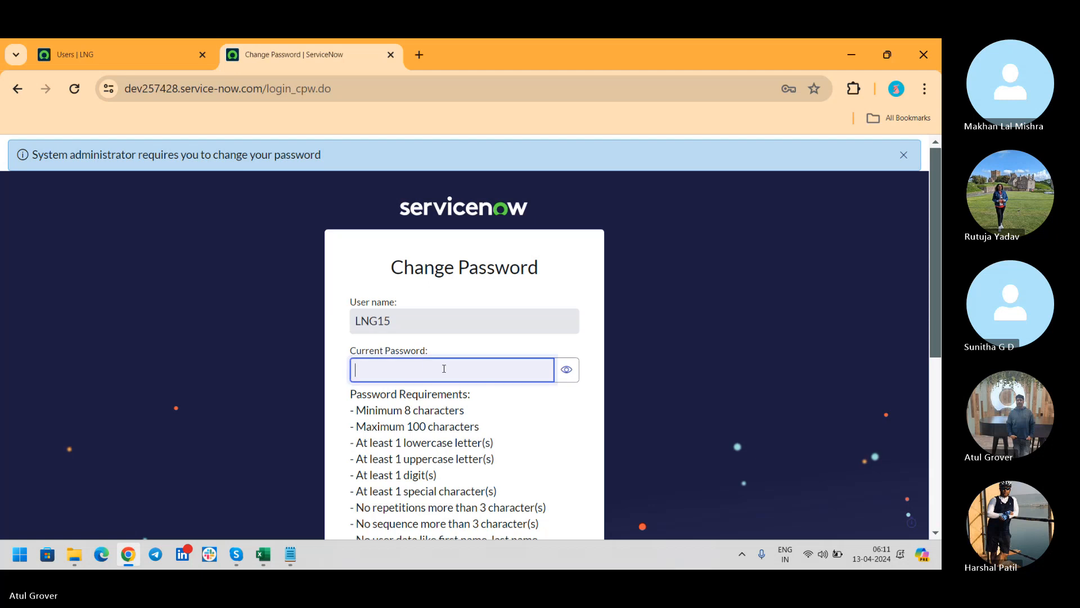
key("BackSpace")
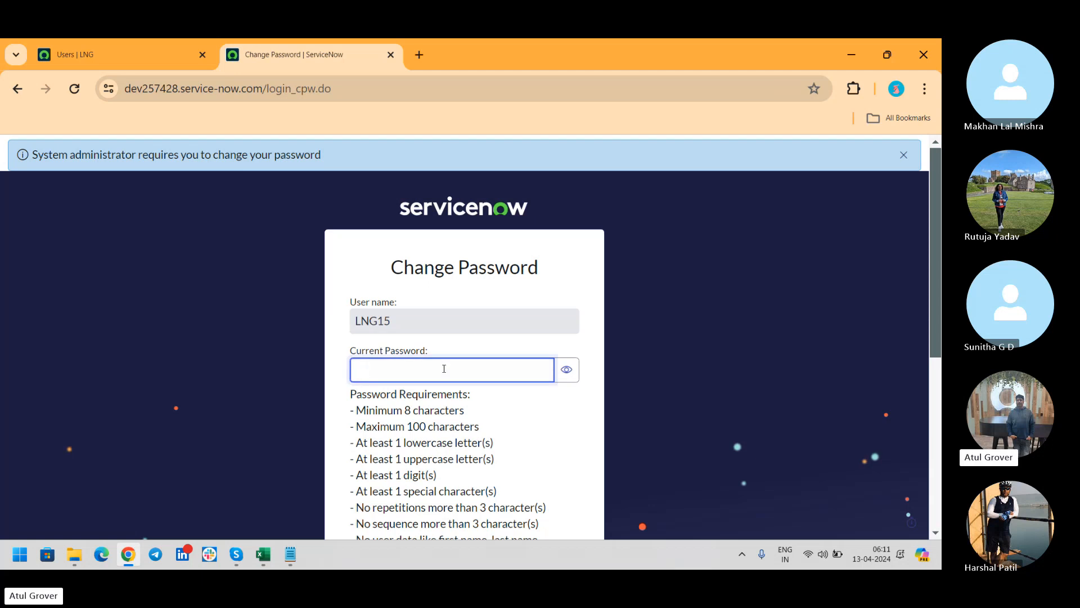
key("ctrl+v")
key("Tab")
key("Tab")
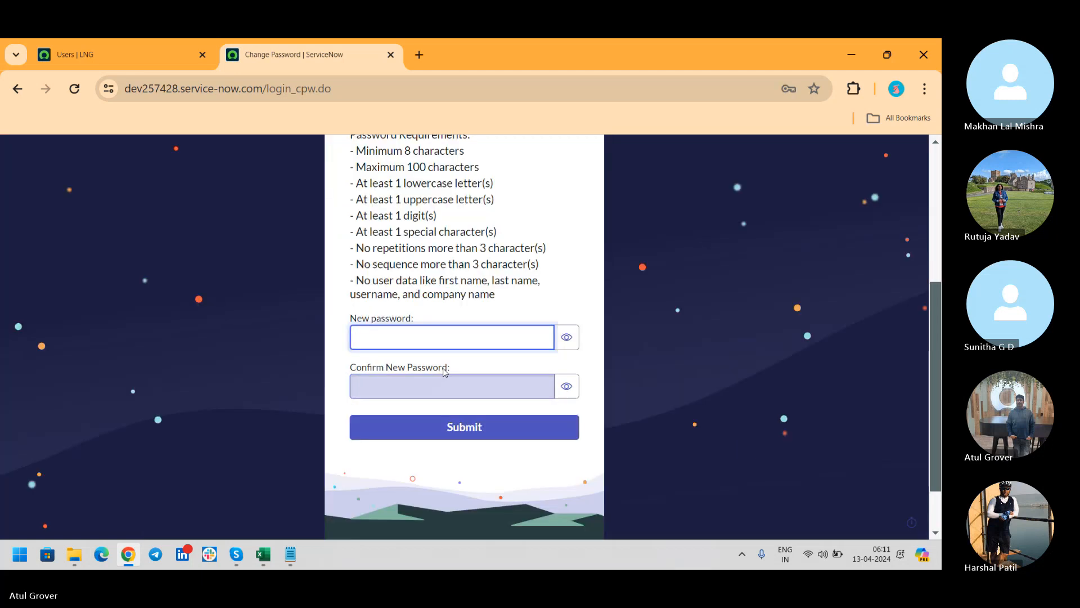
type("•••••••••••")
key("Tab")
key("Tab")
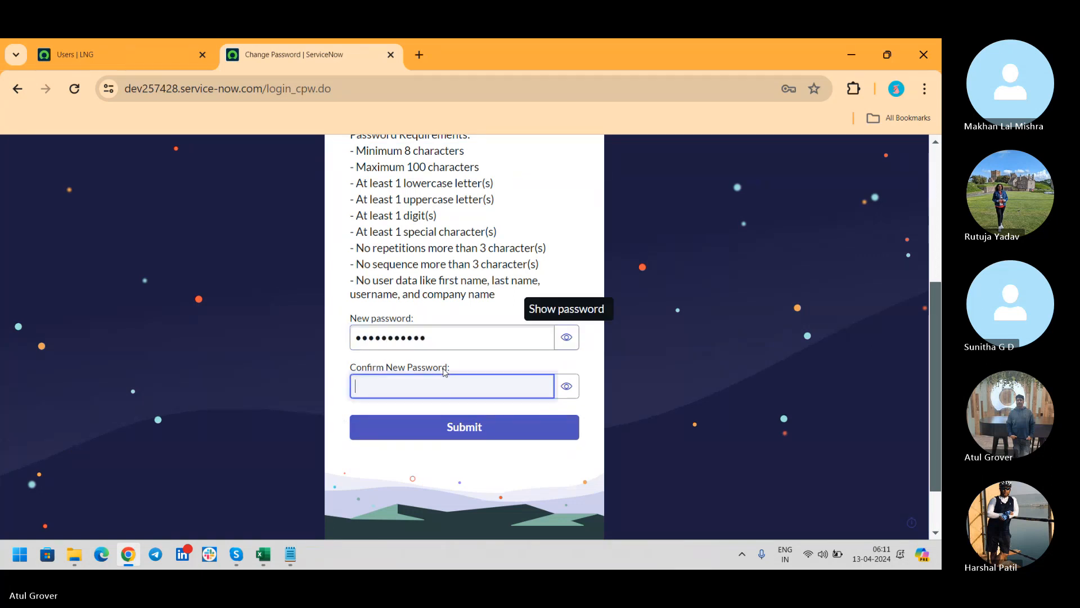
type("•••••••••••")
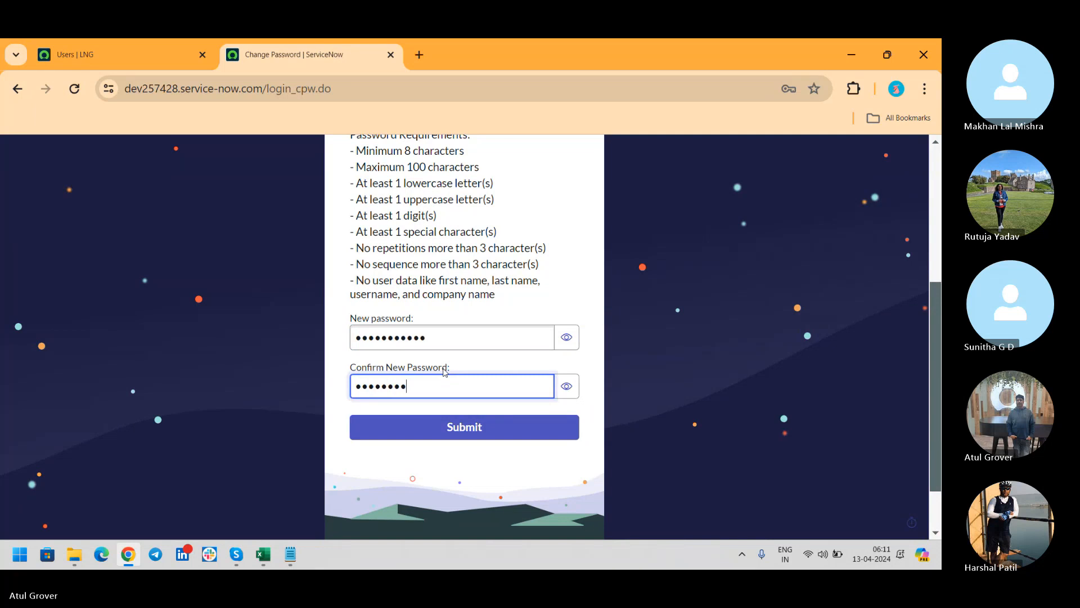
key("Return")
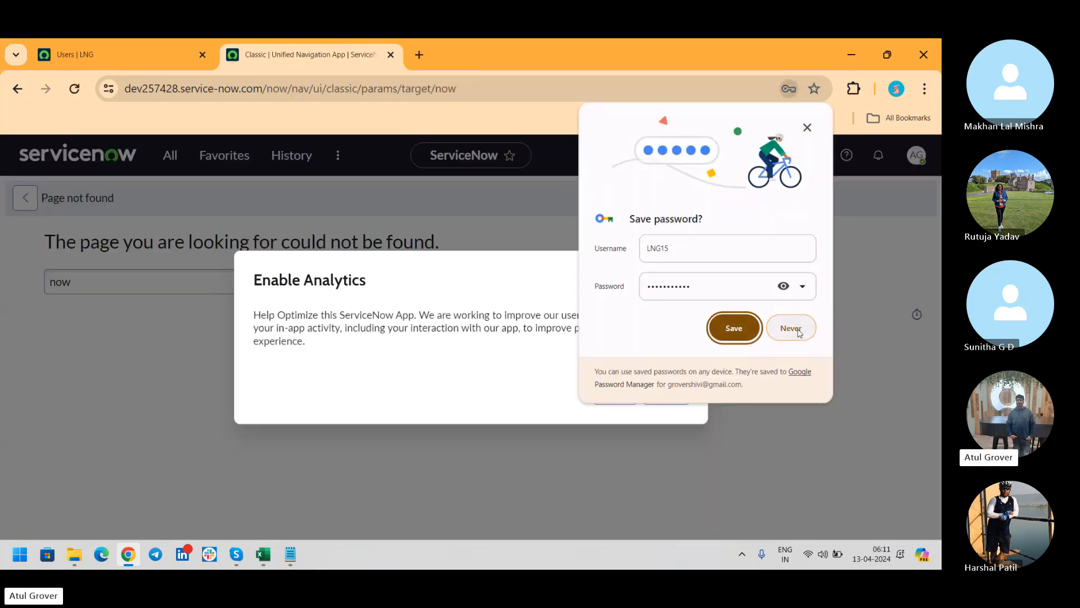
Decline saving the password, dismiss the analytics opt-in prompt, and open the profile and navigation menus.
left_click(792, 329)
left_click(678, 392)
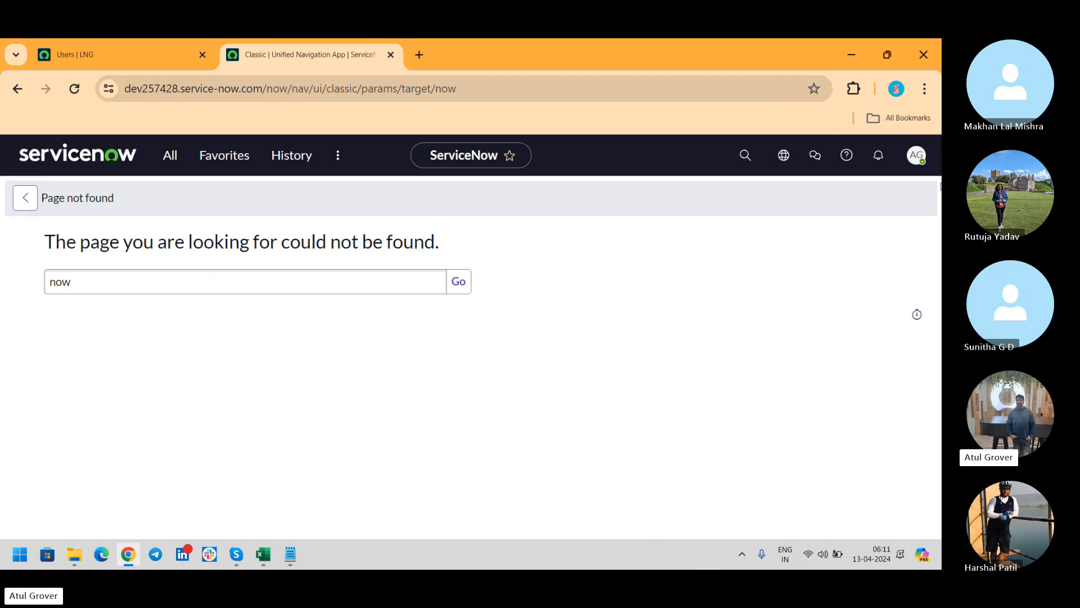
left_click(917, 155)
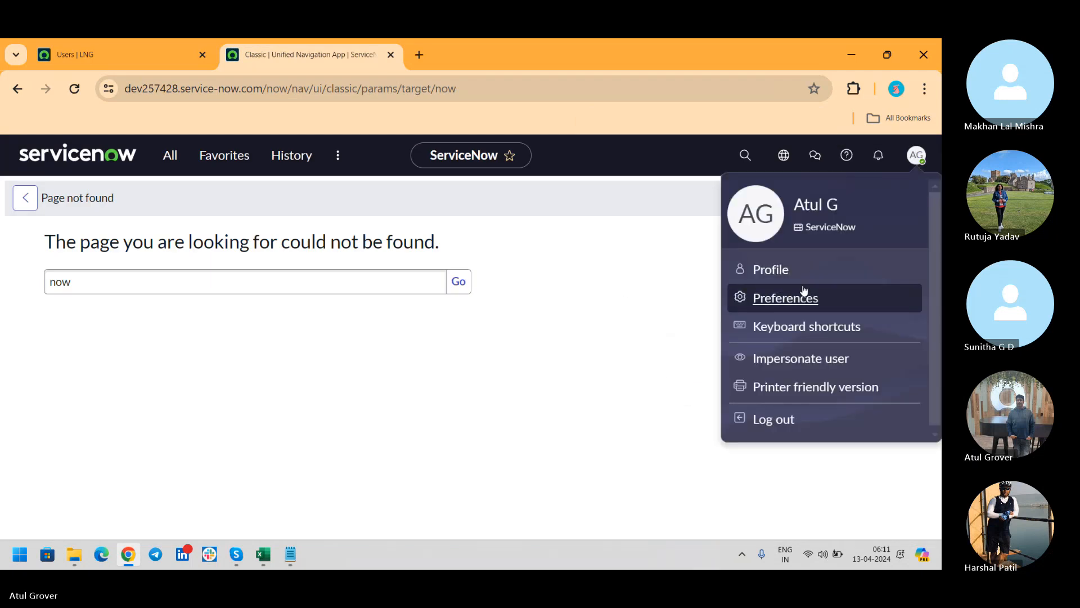
left_click(337, 155)
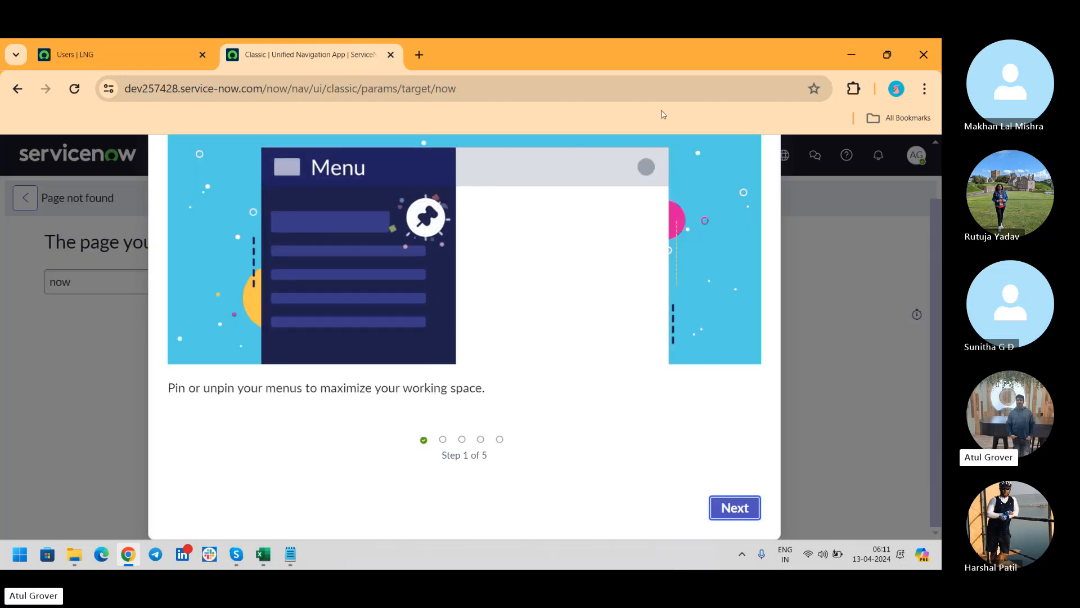
Step through and close the guided tour, briefly open and close the All menu, and select the page-not-found heading.
left_click(729, 508)
left_click(729, 508)
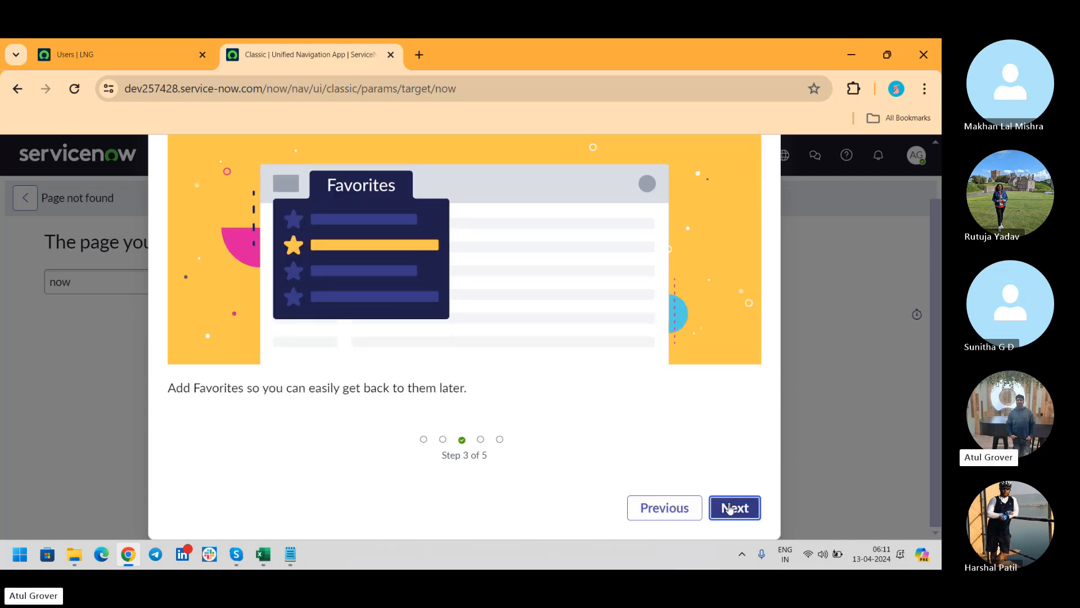
left_click(730, 508)
left_click(729, 508)
left_click(729, 508)
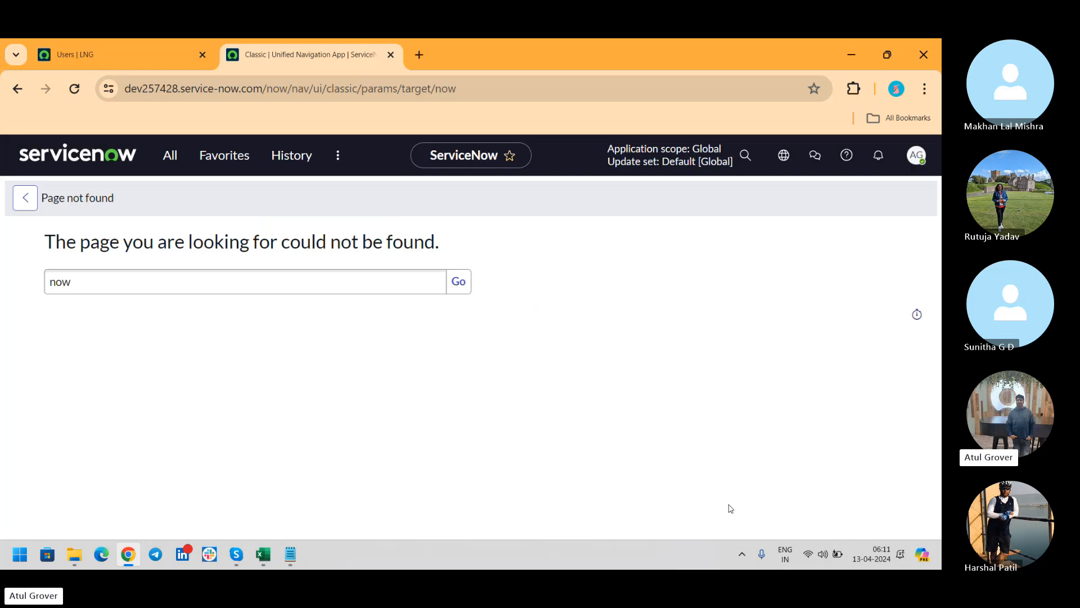
left_click(170, 156)
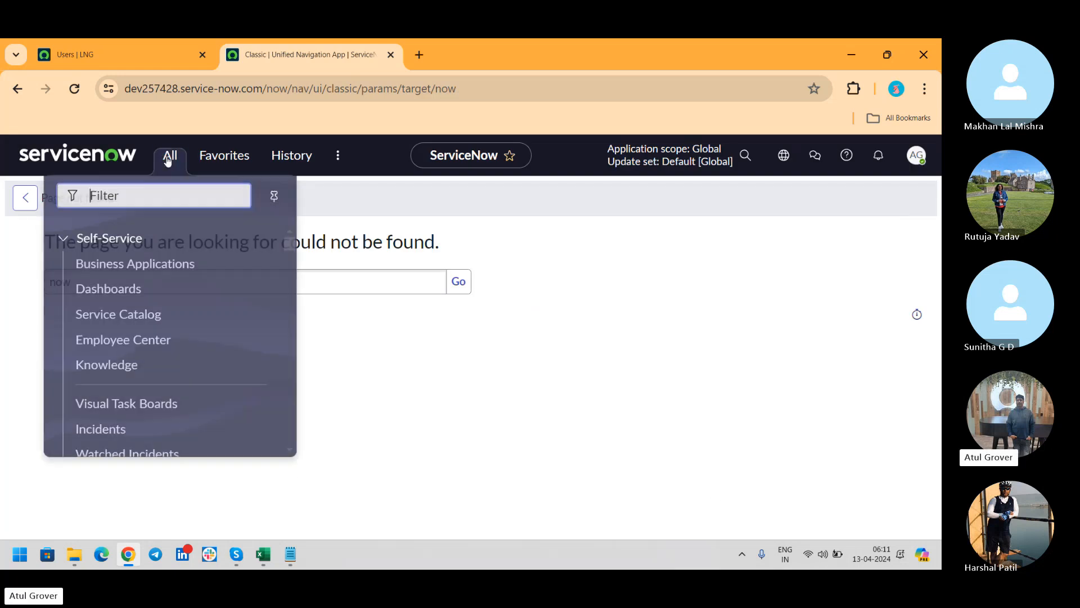
left_click(513, 387)
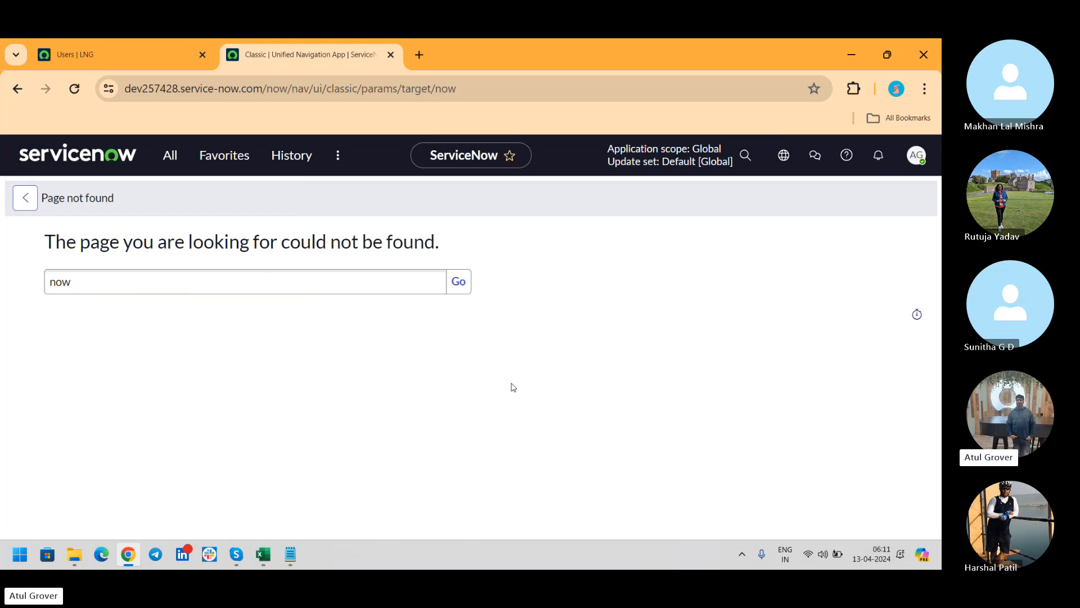
left_click_drag(430, 243, 31, 236)
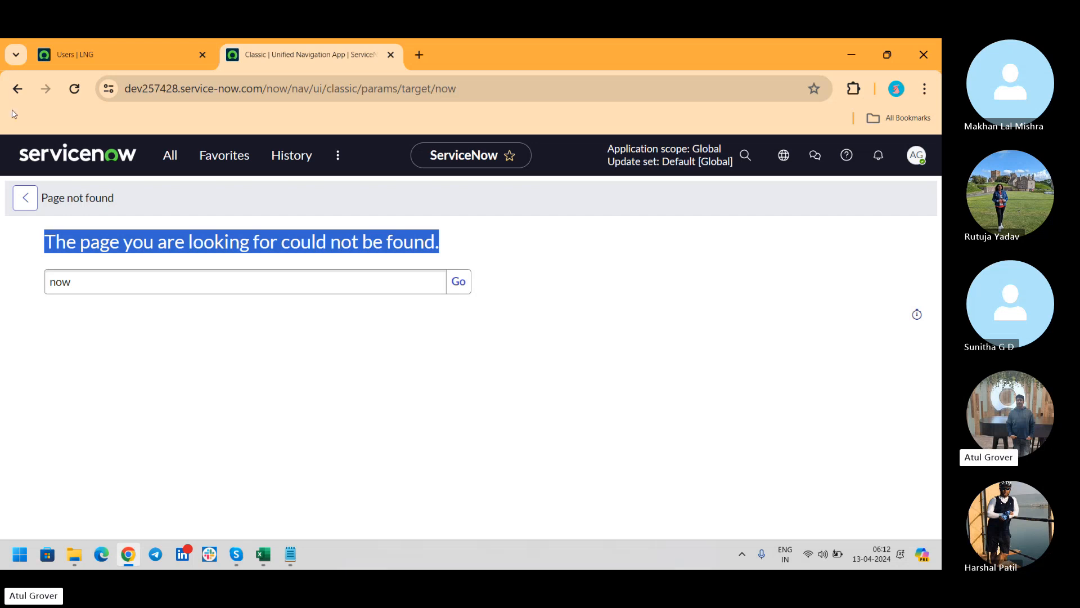
Open the Users list in the second instance via 'user a', and the ABBC record in the first instance.
left_click(166, 160)
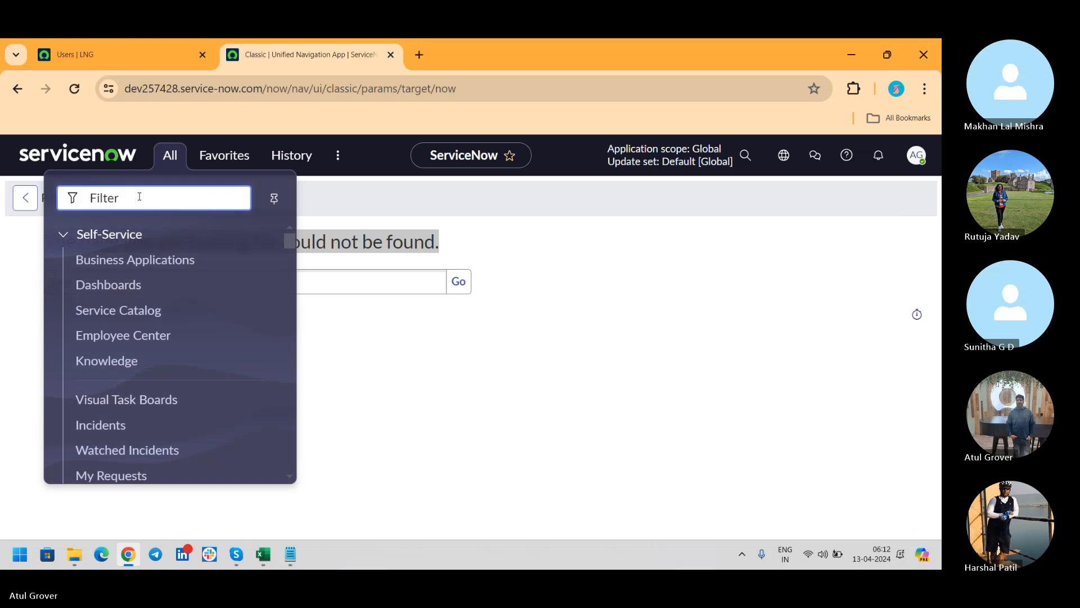
type("user a")
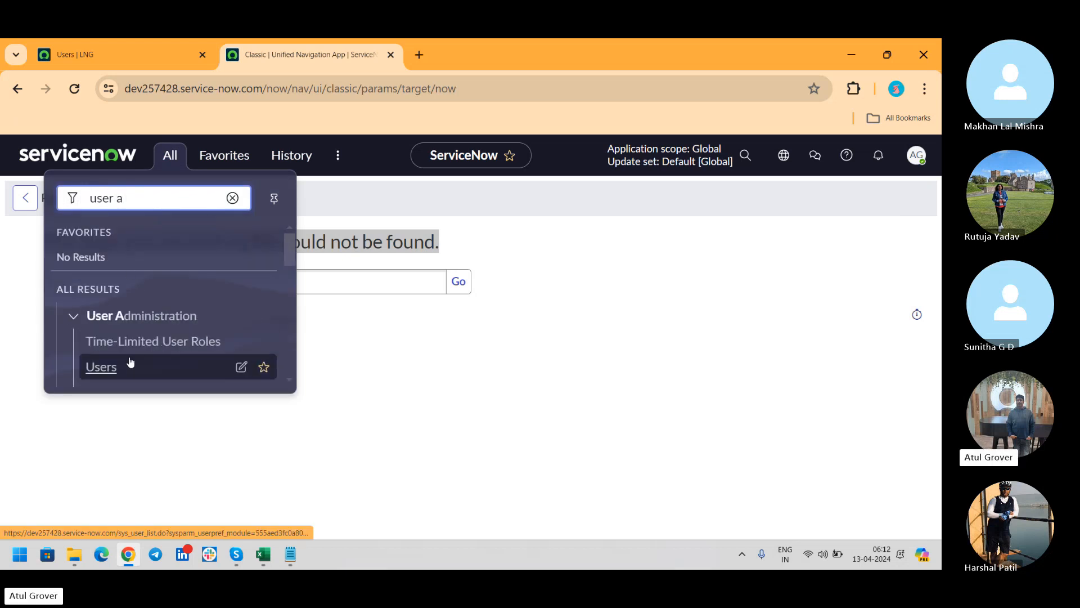
left_click(130, 361)
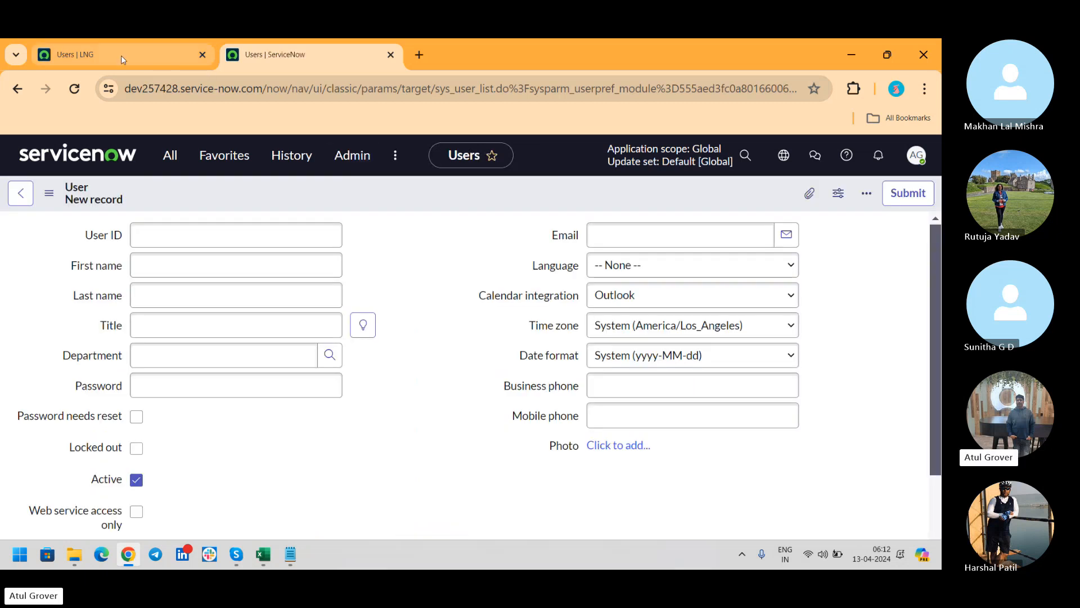
left_click(121, 55)
left_click(58, 288)
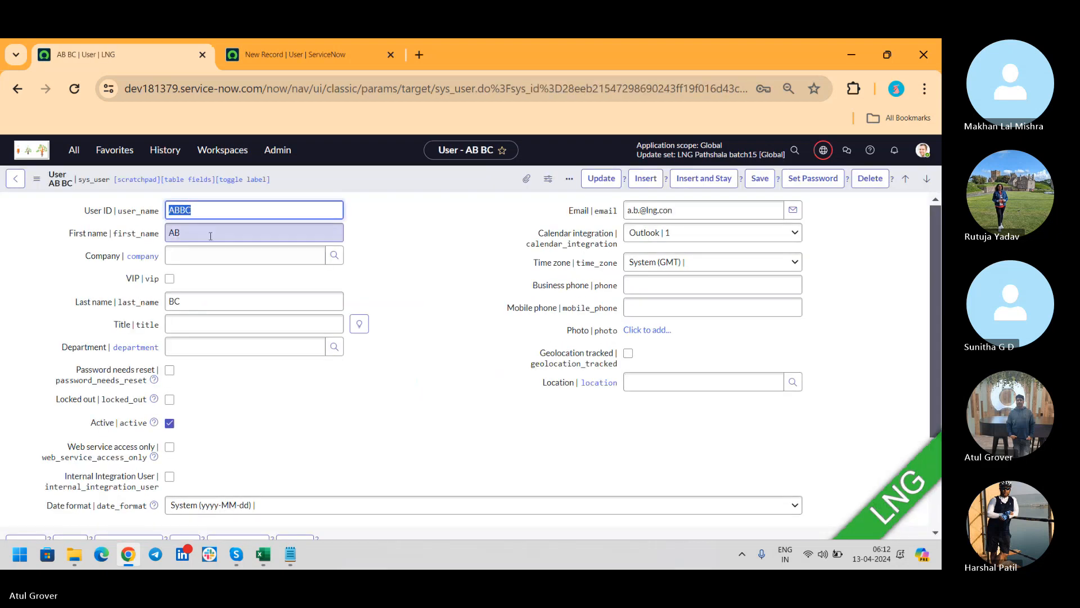
Fill the new user form with User ID ABBC, first name Ab and last name BC.
left_click(279, 52)
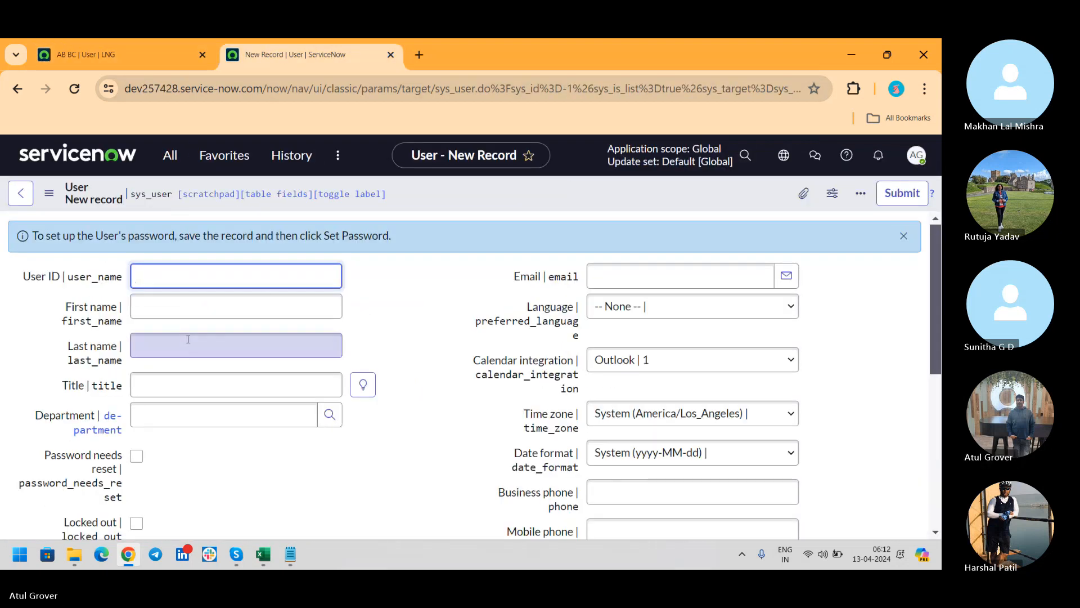
type("ABBC")
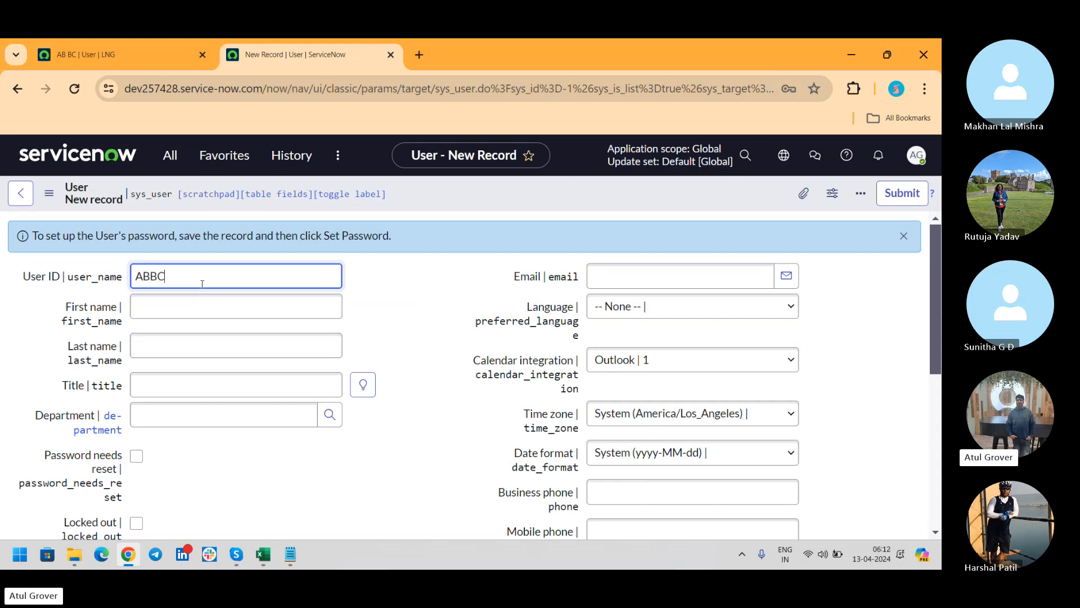
key("Tab")
type("Ab")
key("Tab")
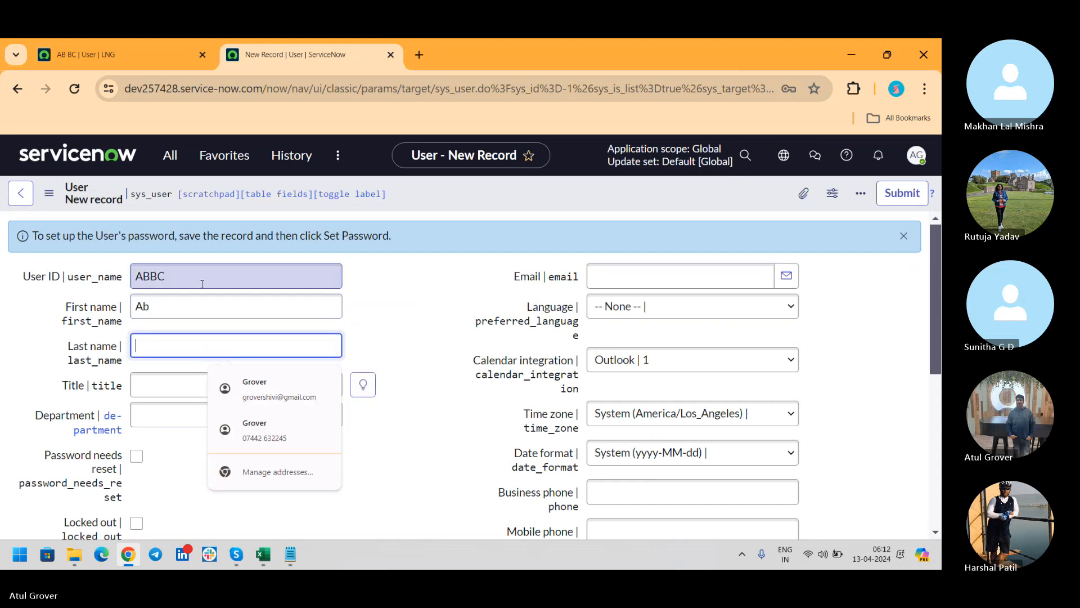
type("BC")
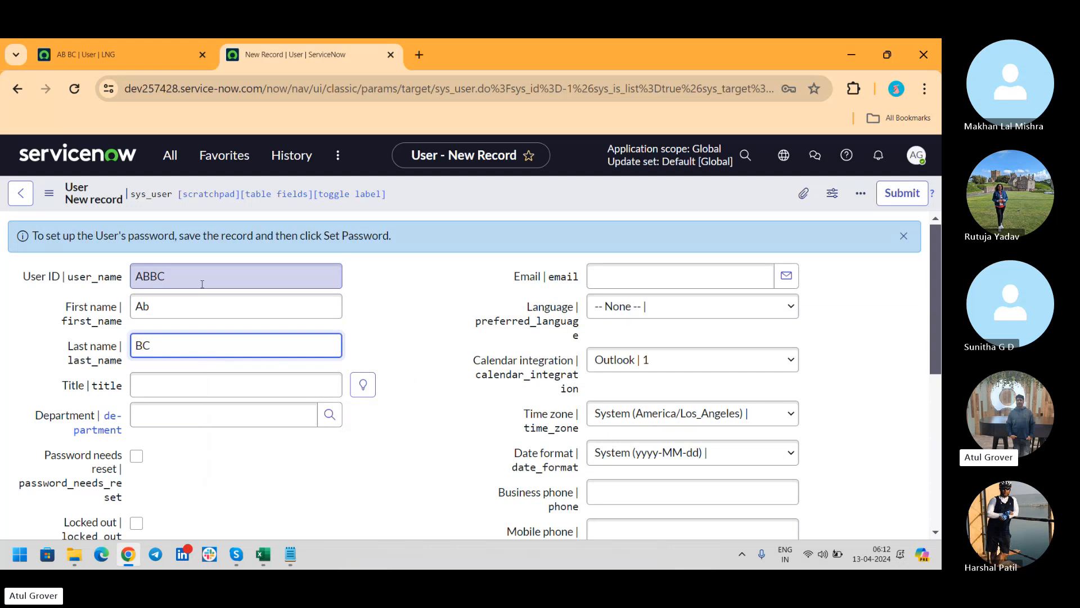
Copy the ABBC e-mail address from the first instance into the new user's Email field.
left_click(114, 58)
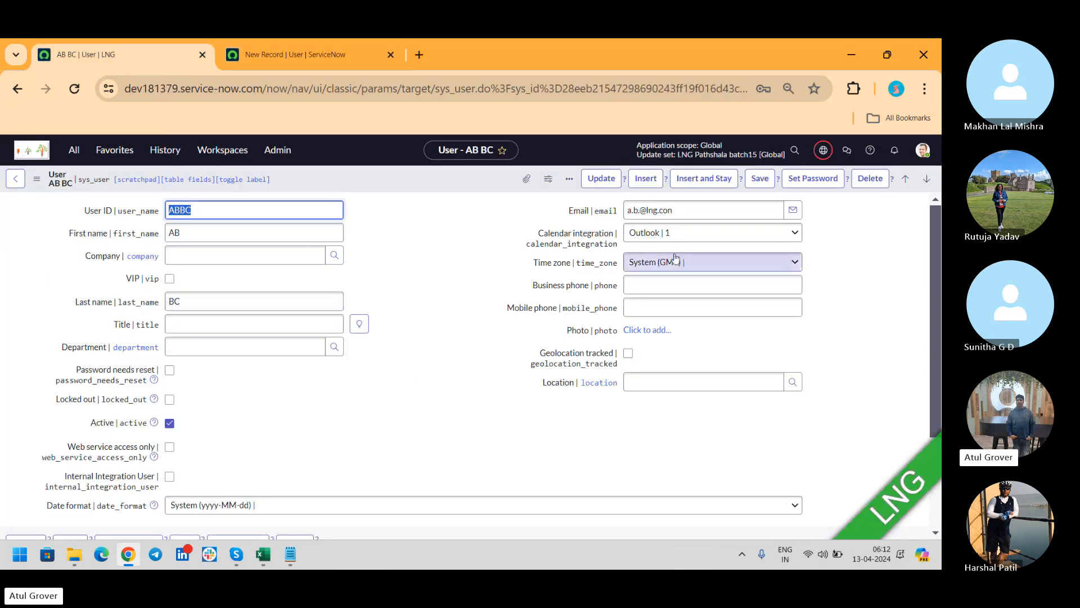
left_click_drag(751, 210, 545, 212)
key("ctrl+c")
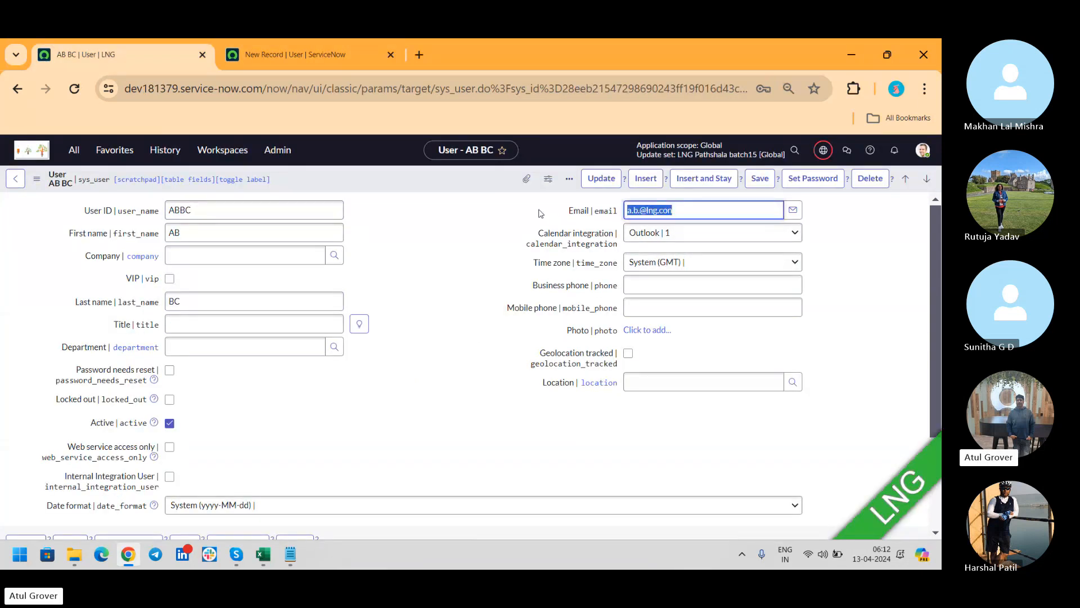
left_click(295, 55)
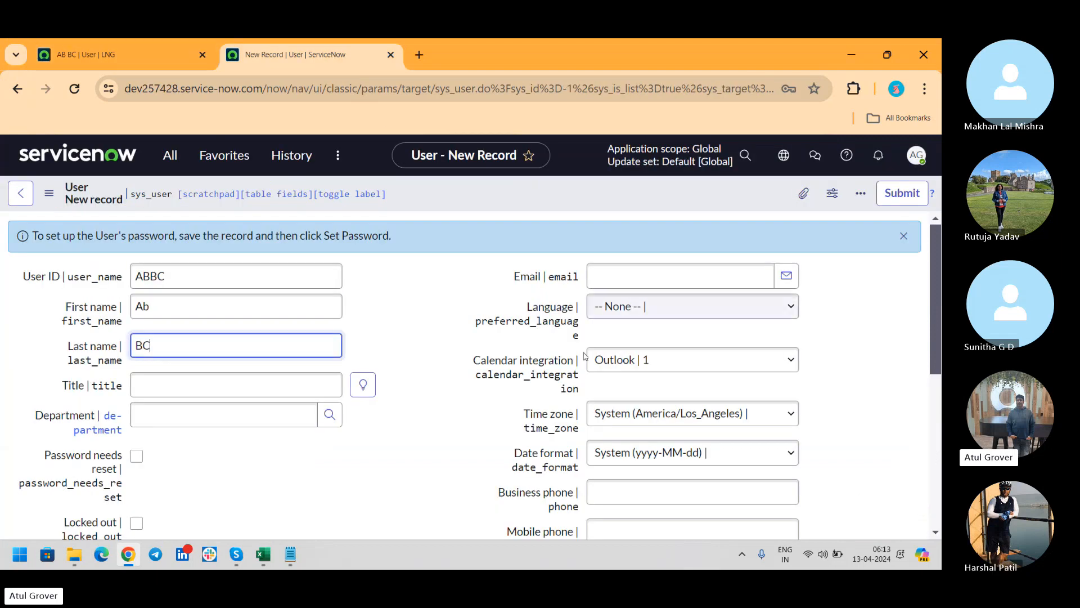
left_click(640, 272)
key("ctrl+v")
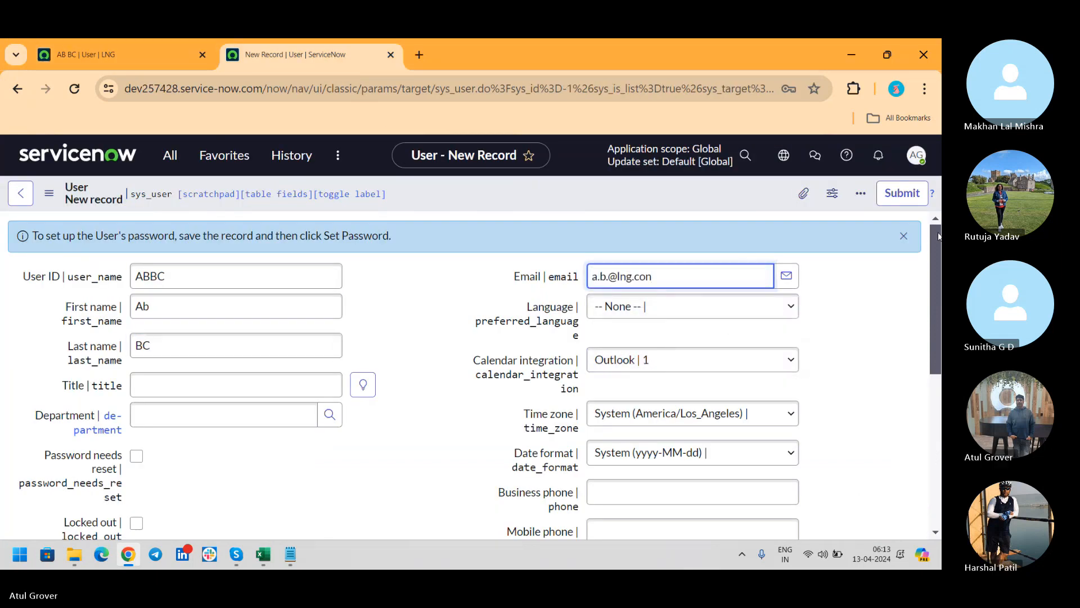
left_click(861, 193)
left_click(787, 210)
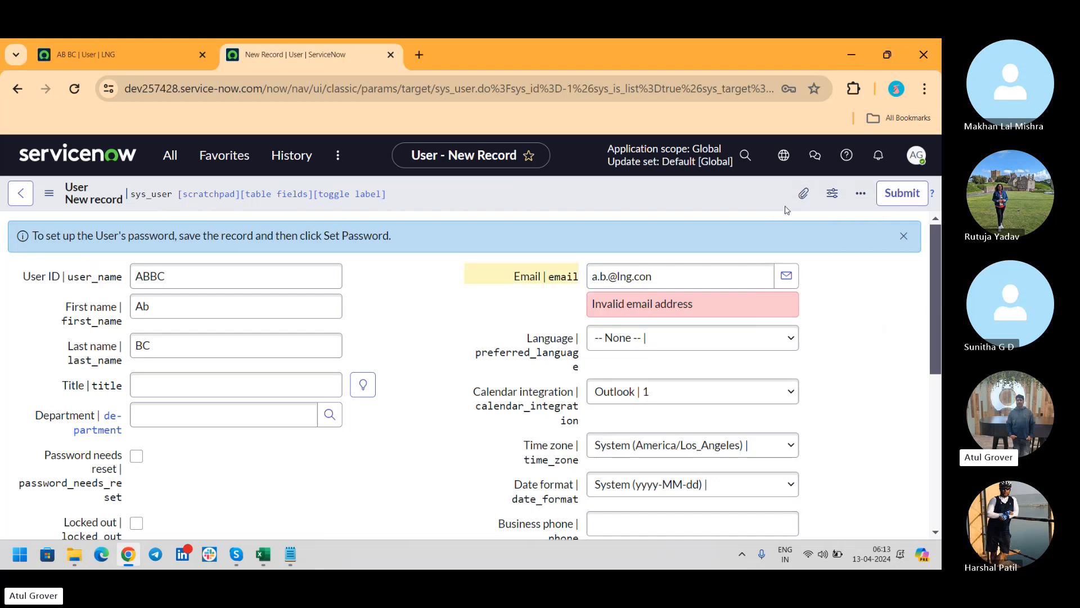
Correct the e-mail domain's last letter to 'm' and save the new ABBC user after a rejected attempt.
left_click(658, 278)
key("BackSpace")
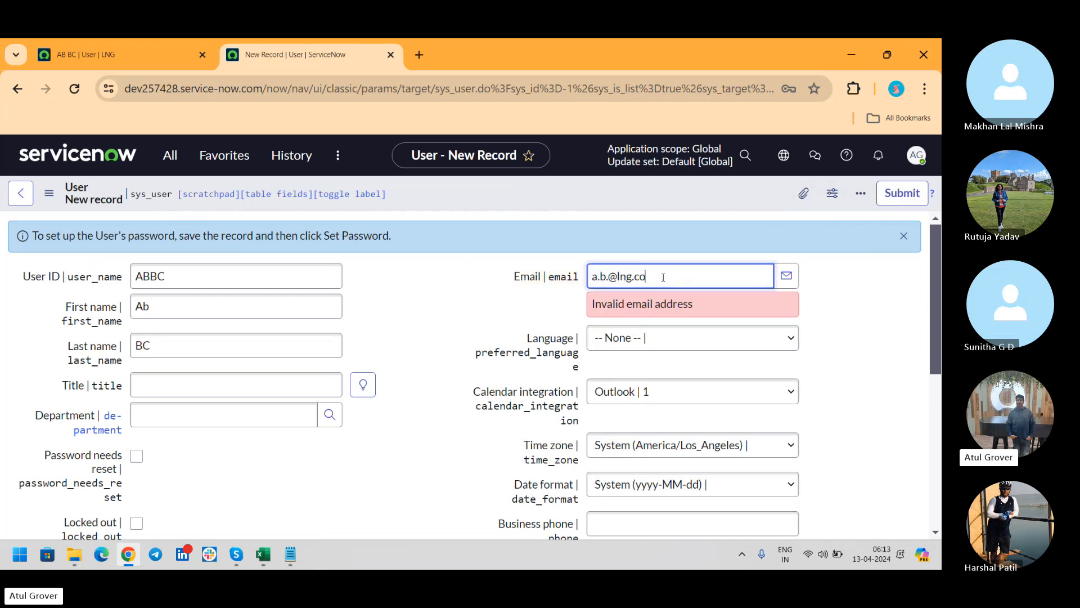
type("m")
left_click(695, 190)
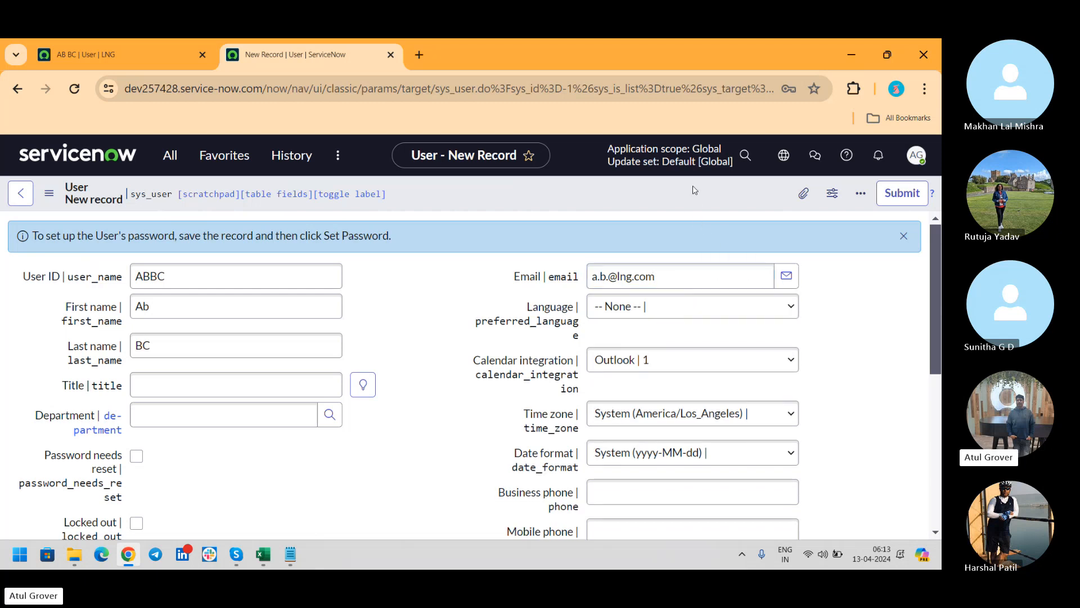
right_click(695, 190)
left_click(711, 198)
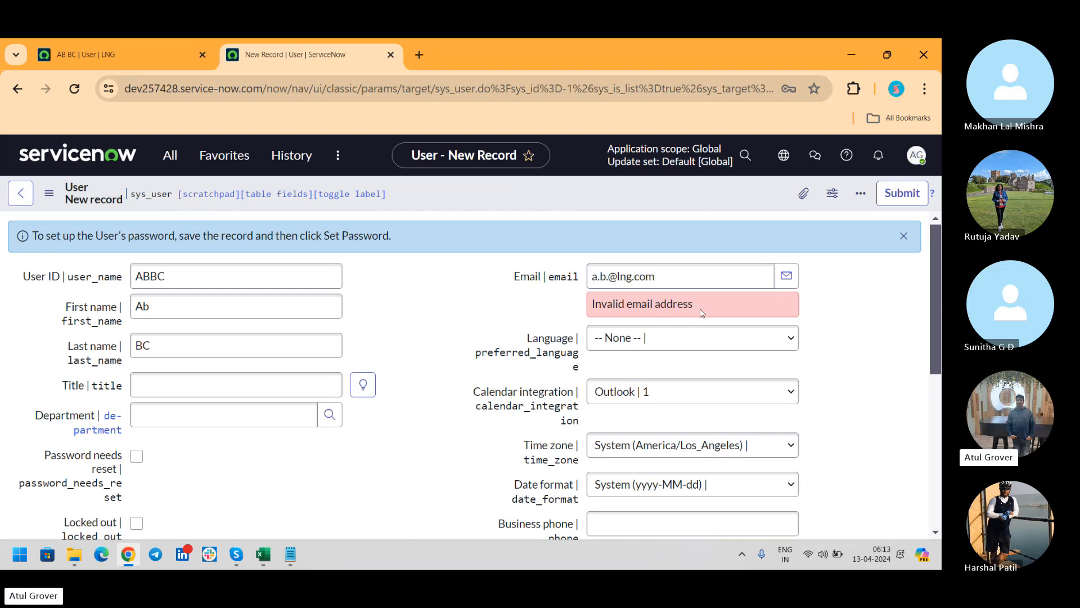
left_click(611, 276)
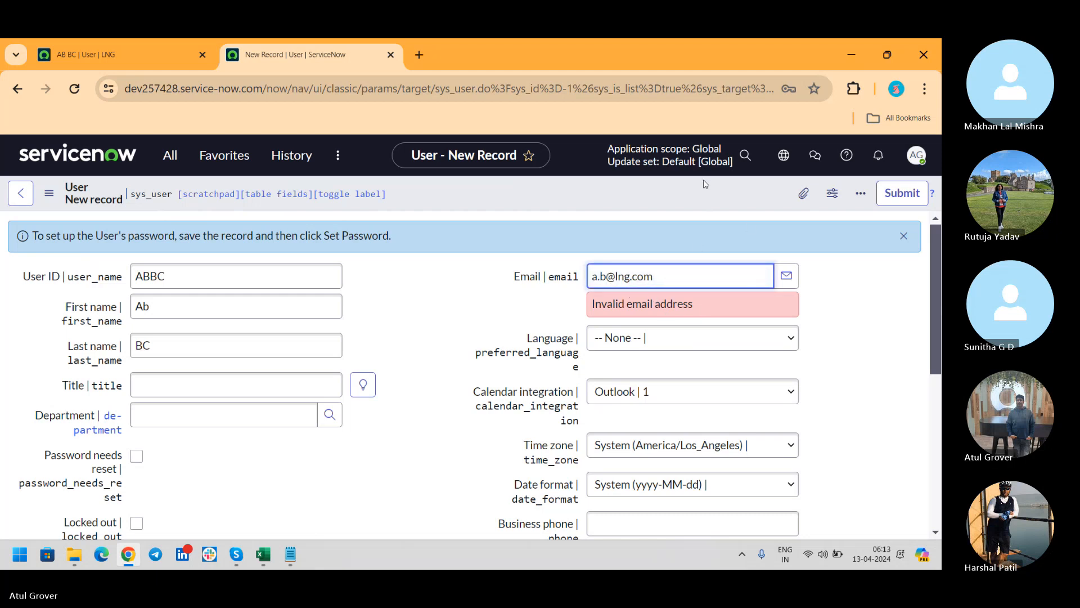
right_click(698, 193)
left_click(703, 198)
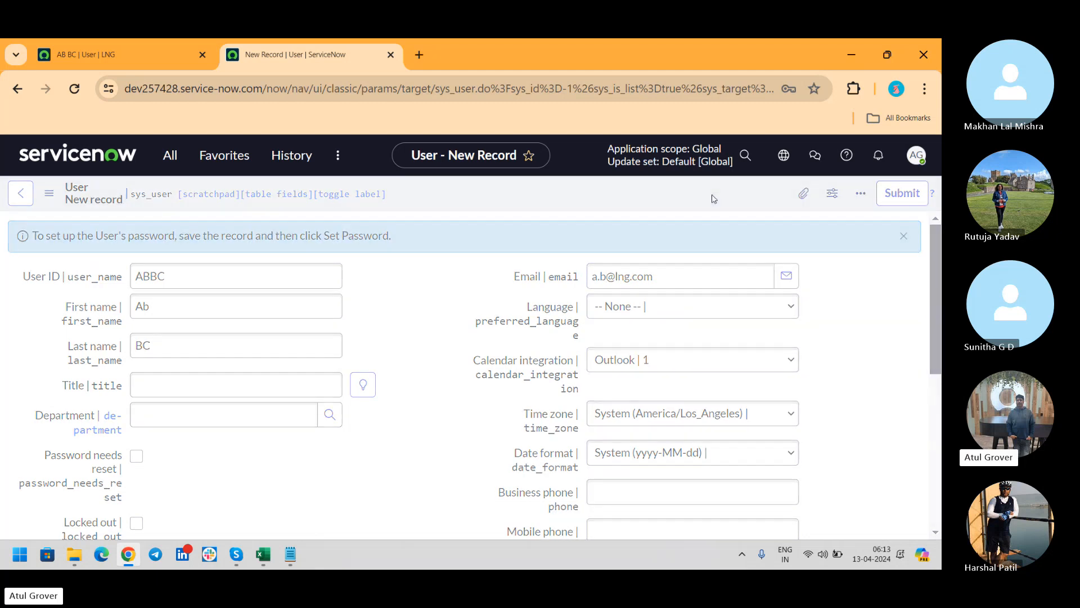
In the first instance, remove the extra dot and change .con to .com in ABBC's e-mail, then save.
left_click(118, 54)
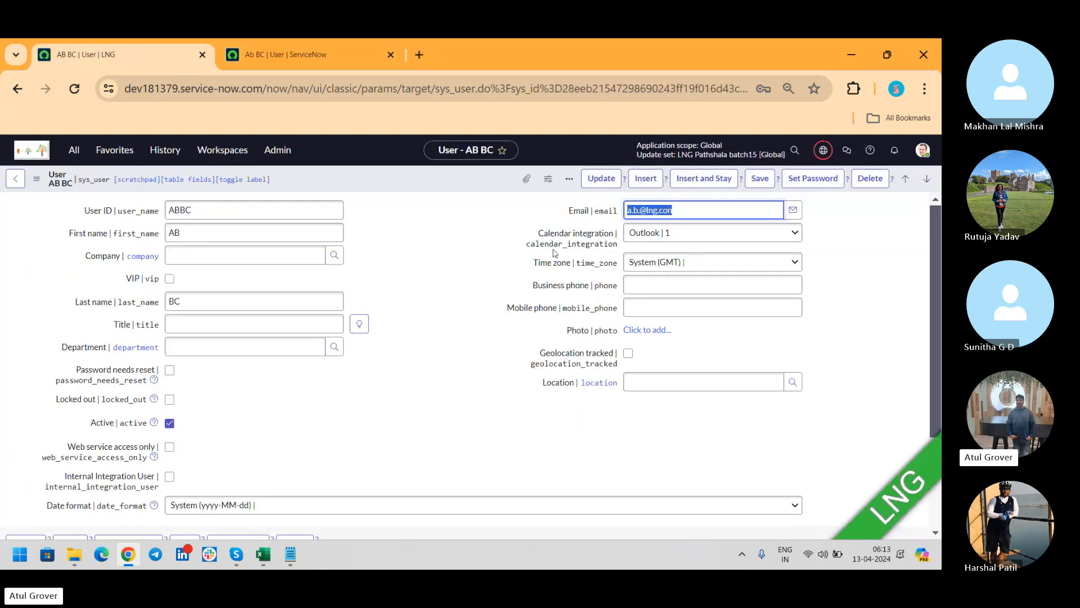
left_click(640, 210)
key("BackSpace")
key("Right")
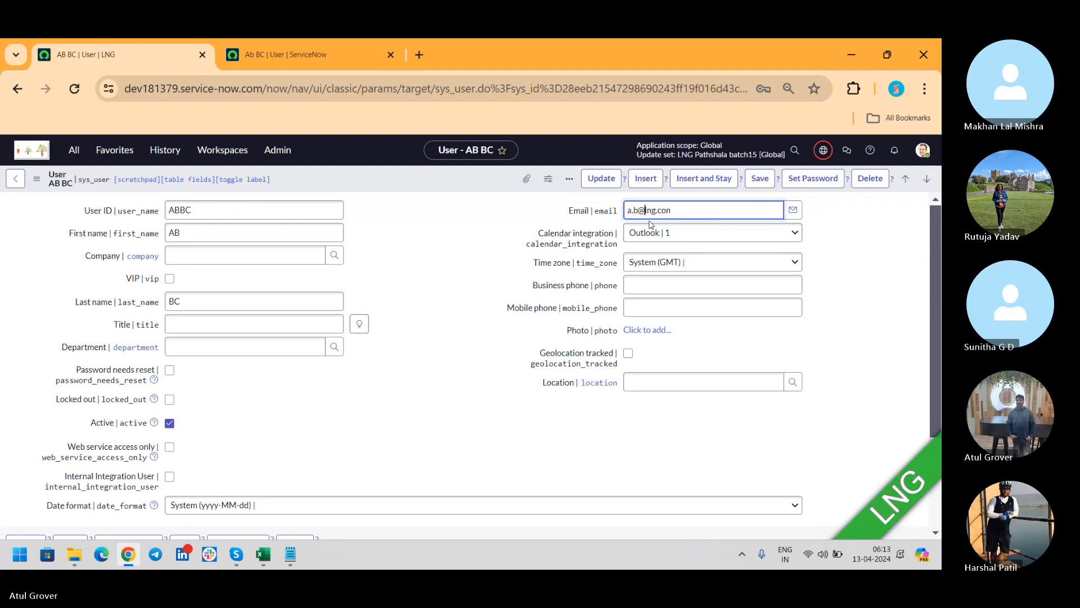
key("End")
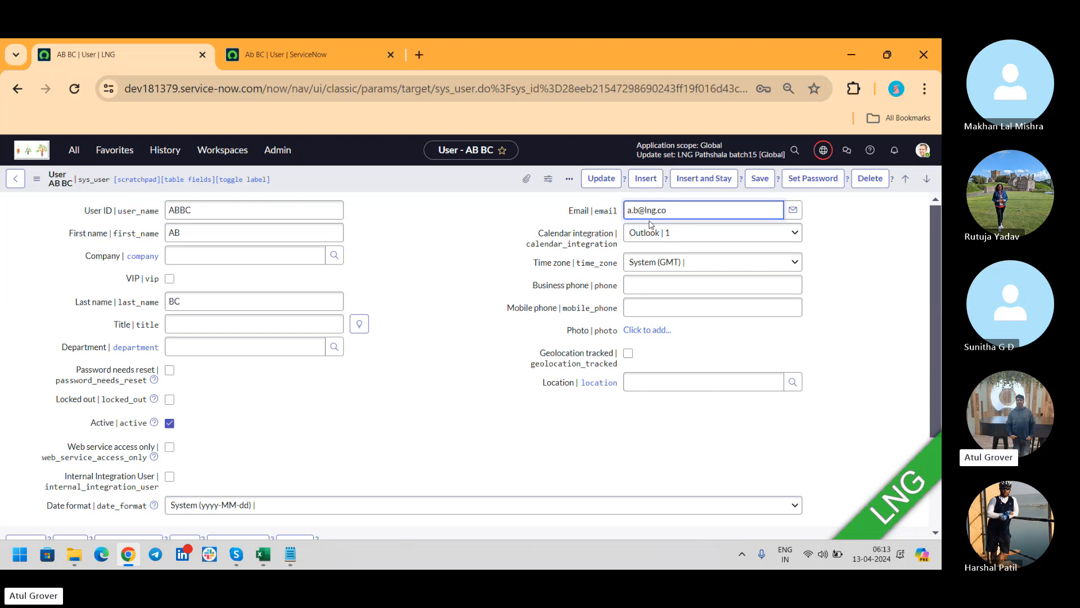
type("m")
left_click(759, 179)
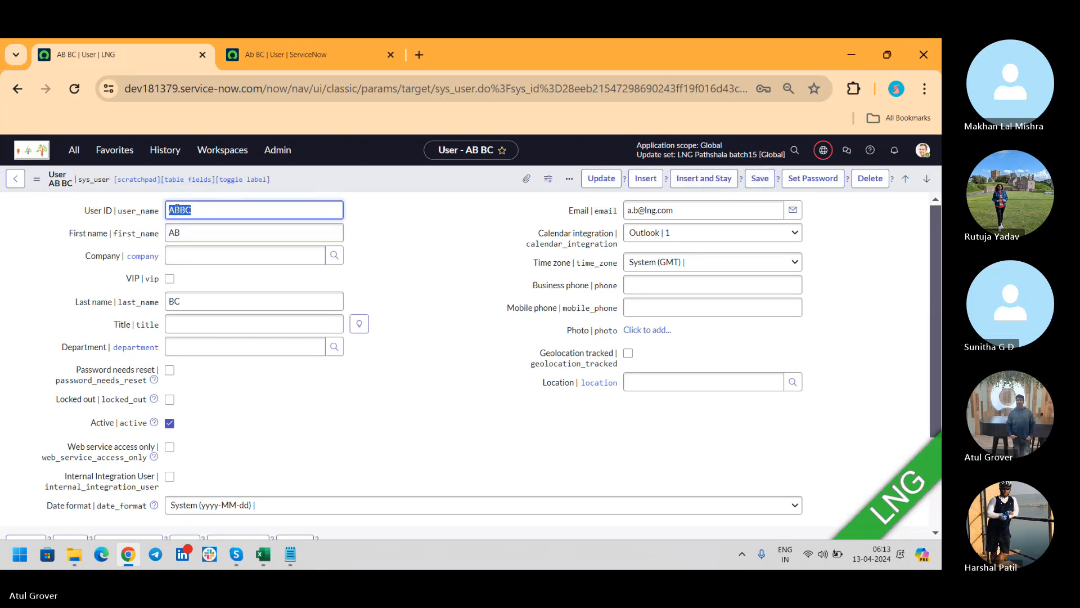
left_click(319, 59)
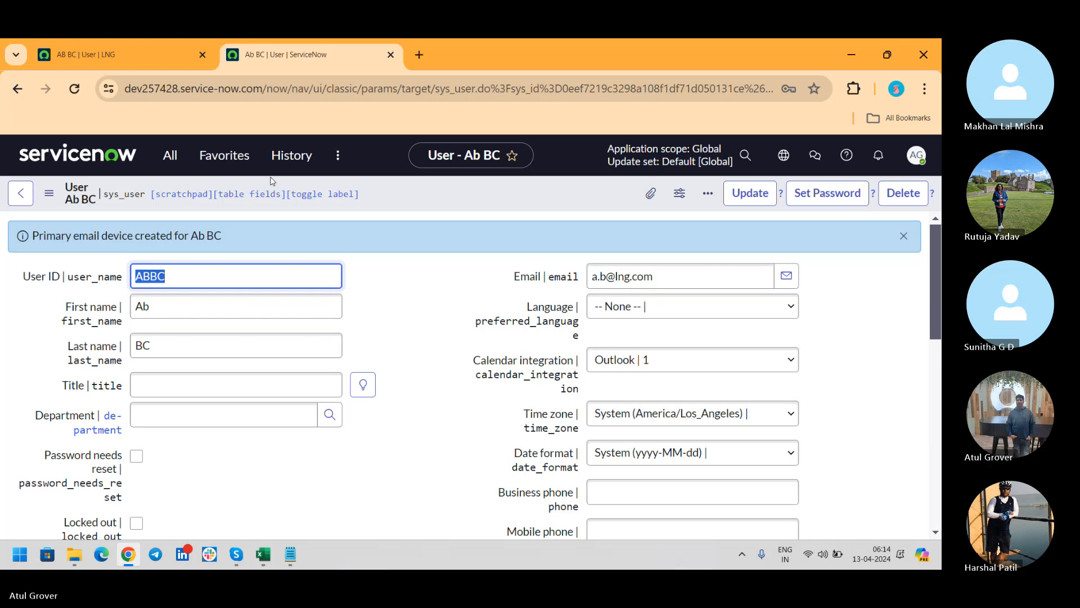
Place the second instance's window over the first, change first name Ab to AB, and save the record.
key("Return")
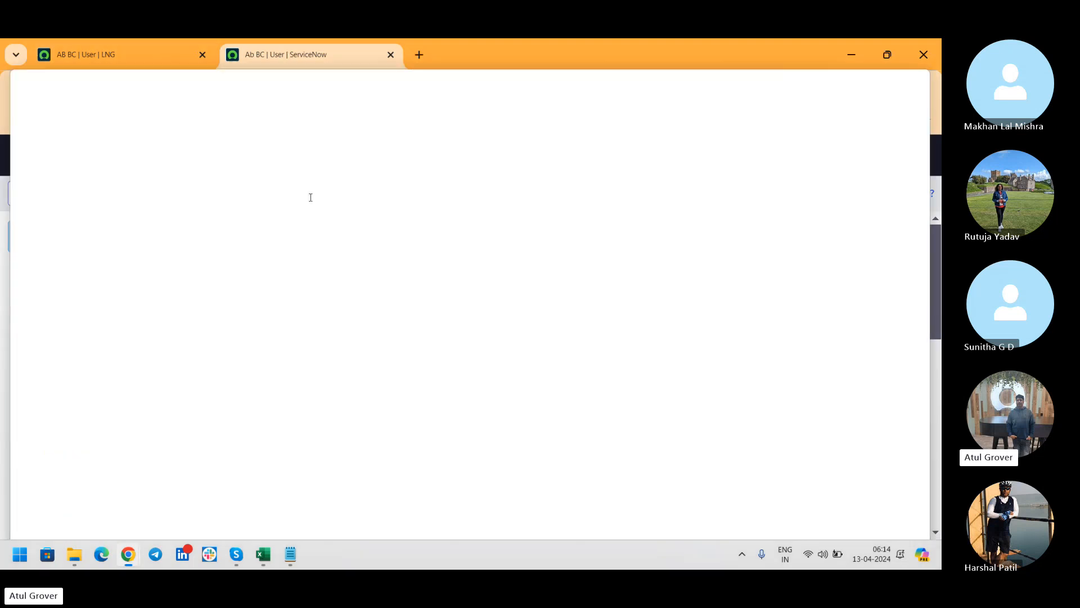
left_click_drag(311, 197, 639, 91)
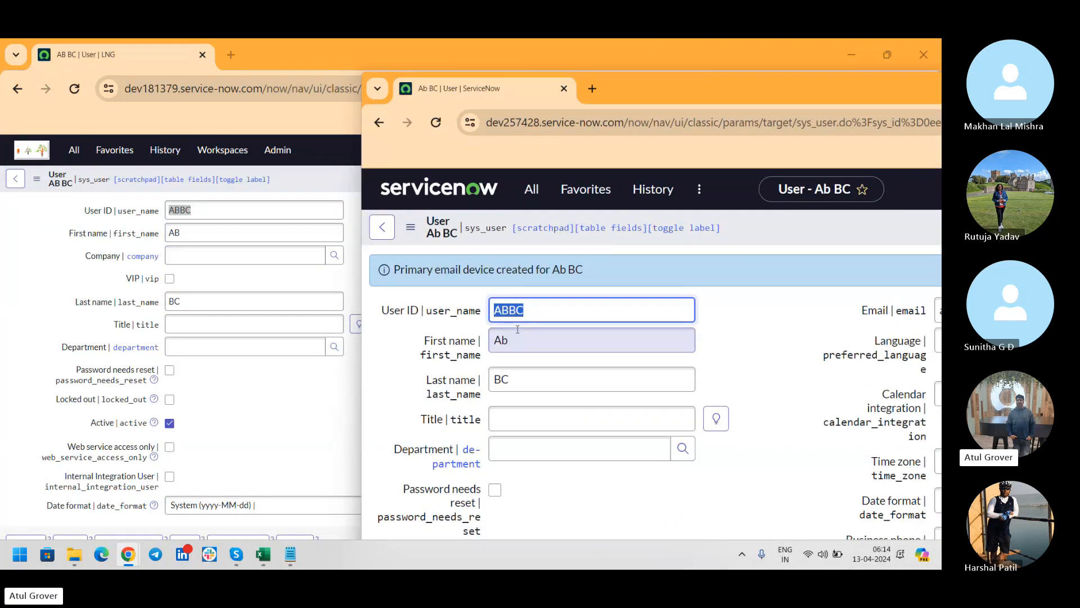
left_click(512, 347)
key("BackSpace")
type("B")
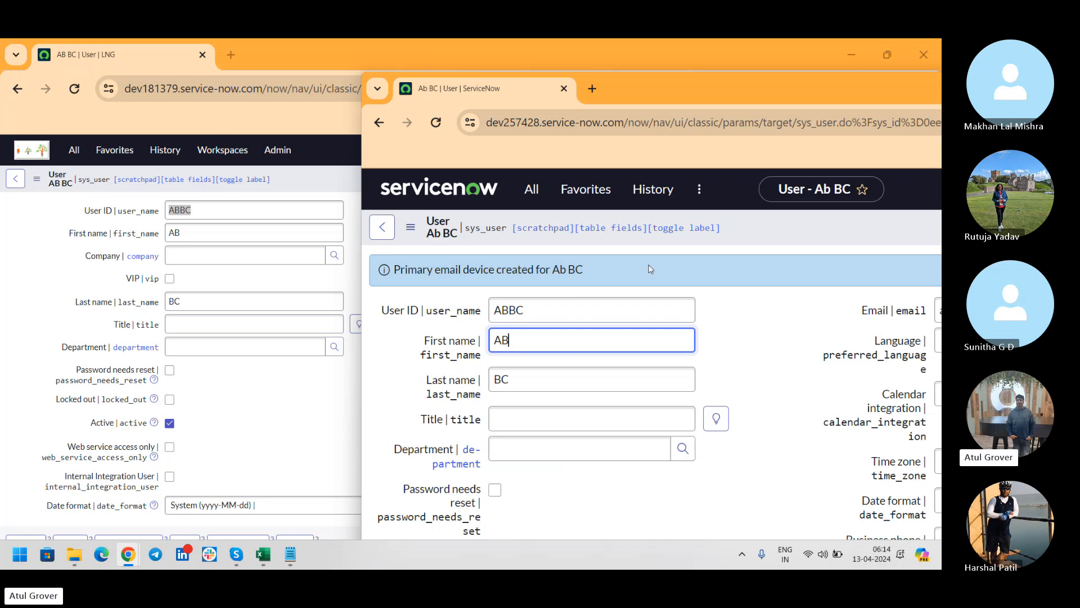
right_click(752, 229)
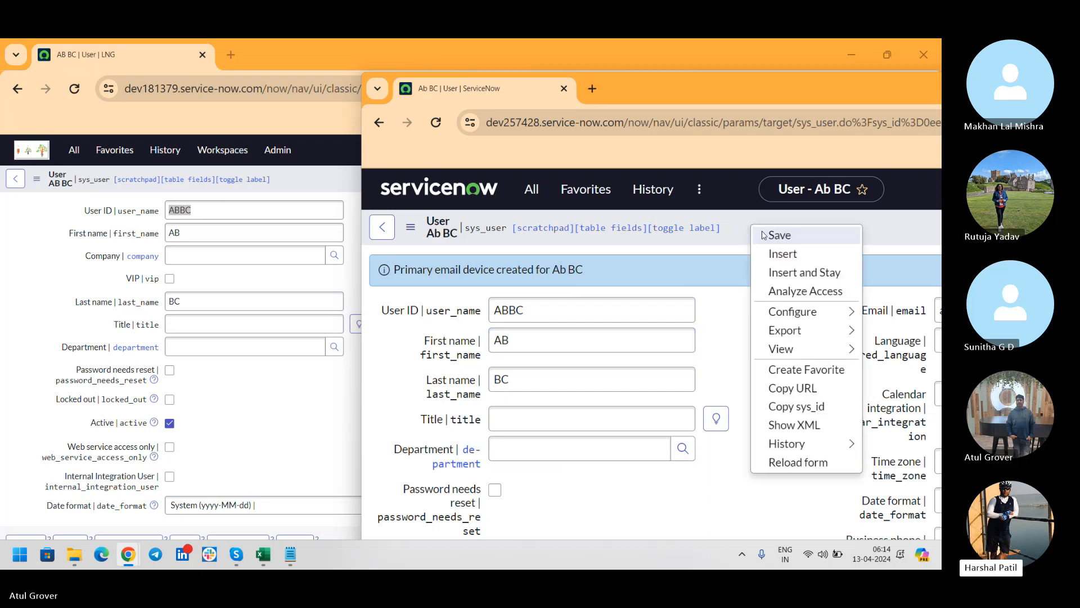
left_click(779, 235)
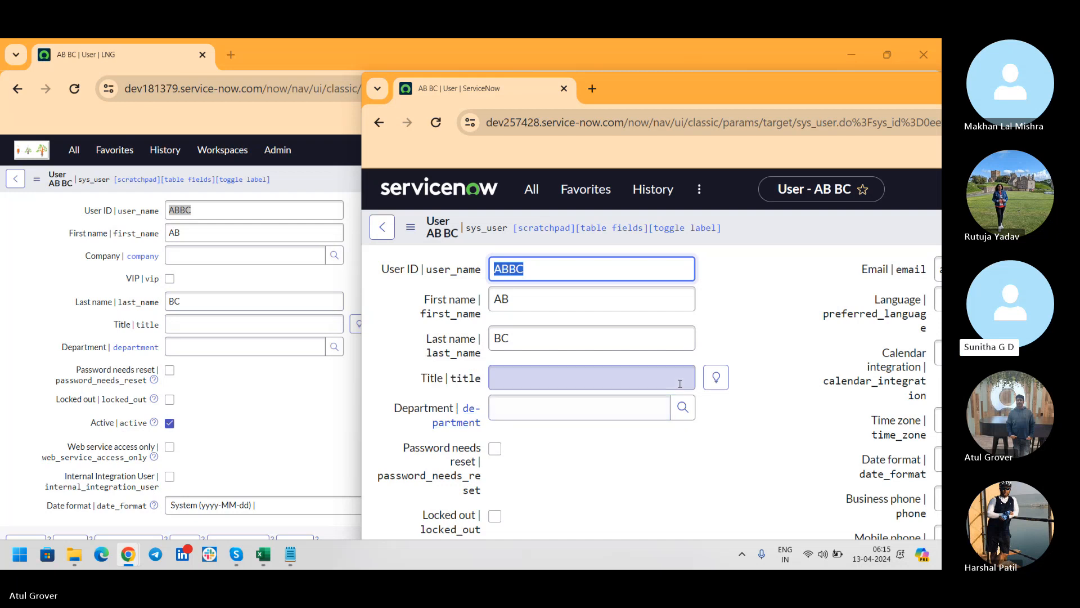
Drag the dev257428 Chrome window to the upper left of the screen, then switch to the Skype call.
left_click(756, 351)
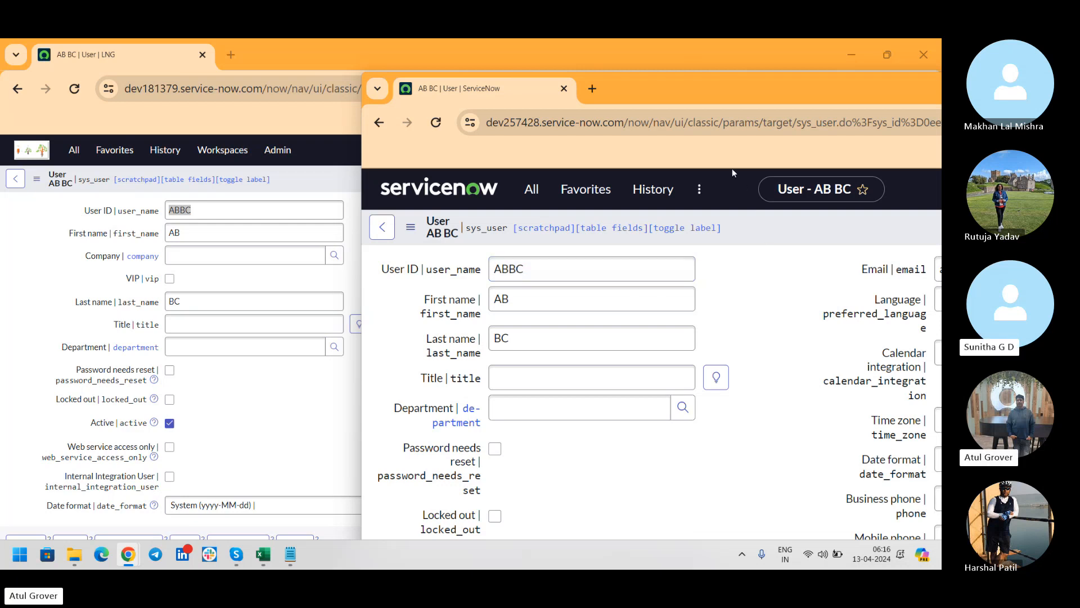
left_click_drag(770, 92, 435, 127)
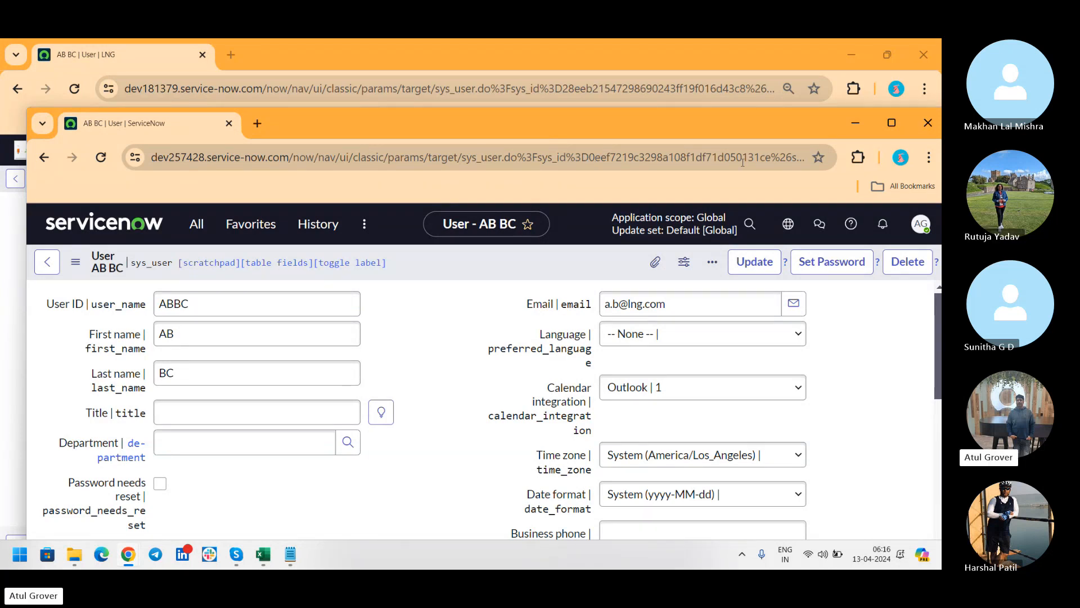
key("alt+Tab")
key("Tab")
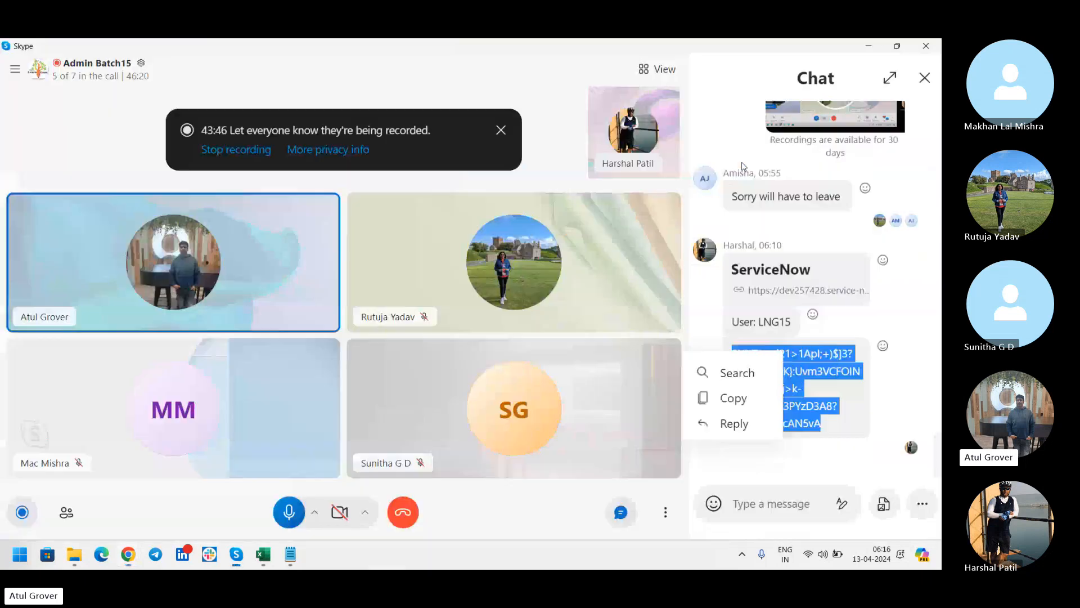
Close the Skype chat panel to widen the call grid, then switch back to the dev181379 ServiceNow window.
left_click(925, 78)
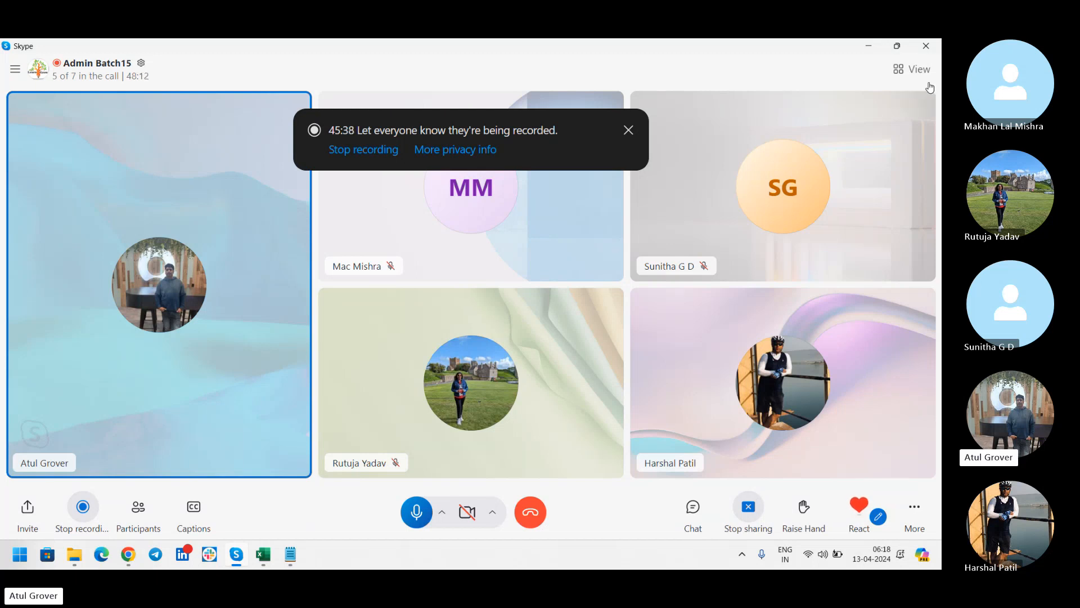
key("alt+Tab")
key("alt+Tab")
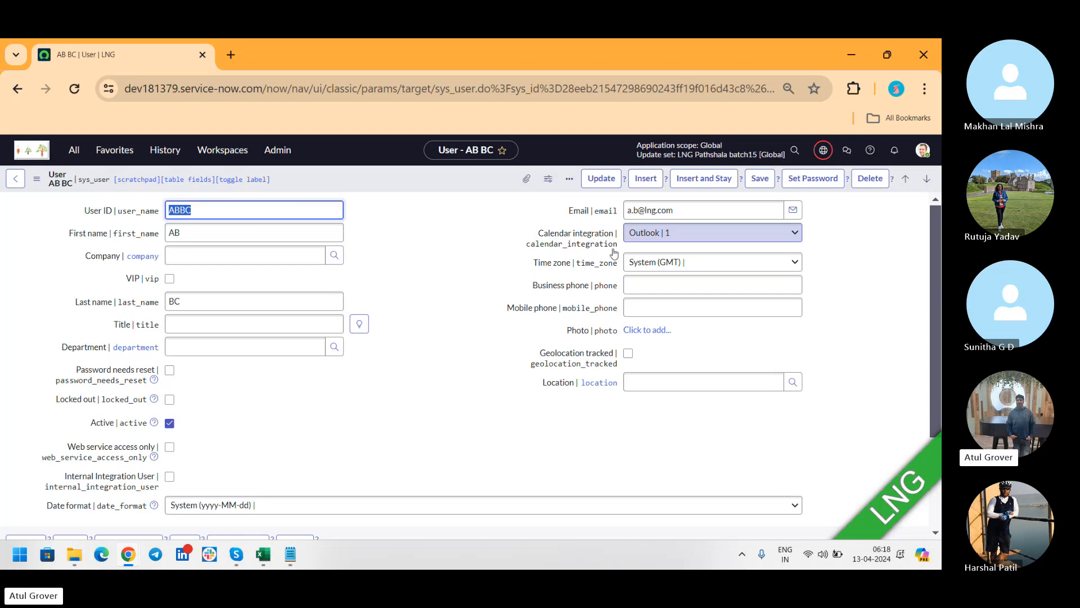
Change the second instance's User ID from ABBC to ABBC1 and save the record.
mouse_move(127, 555)
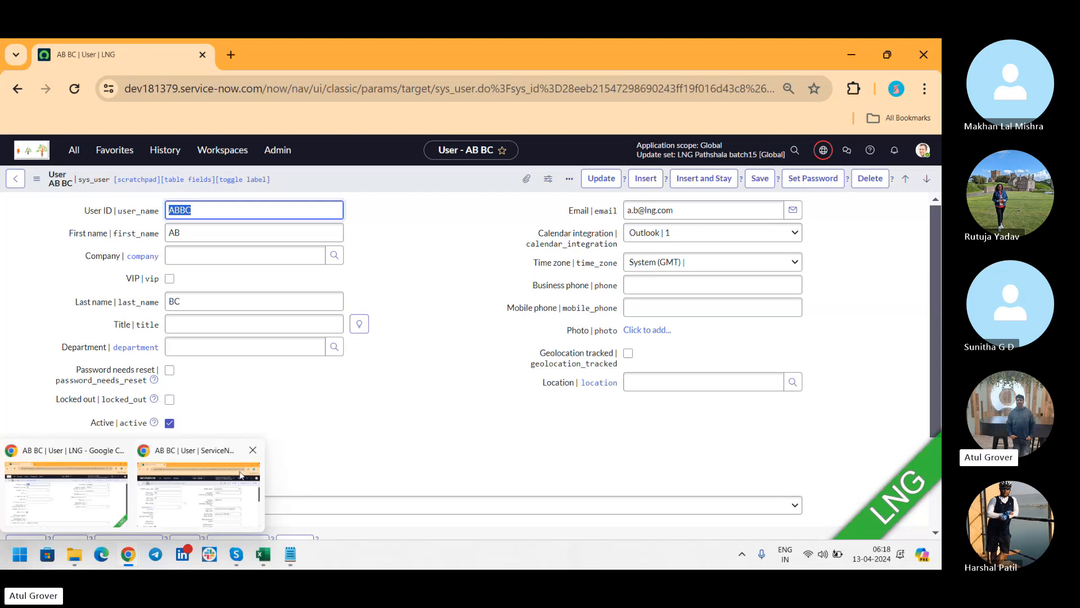
left_click(242, 473)
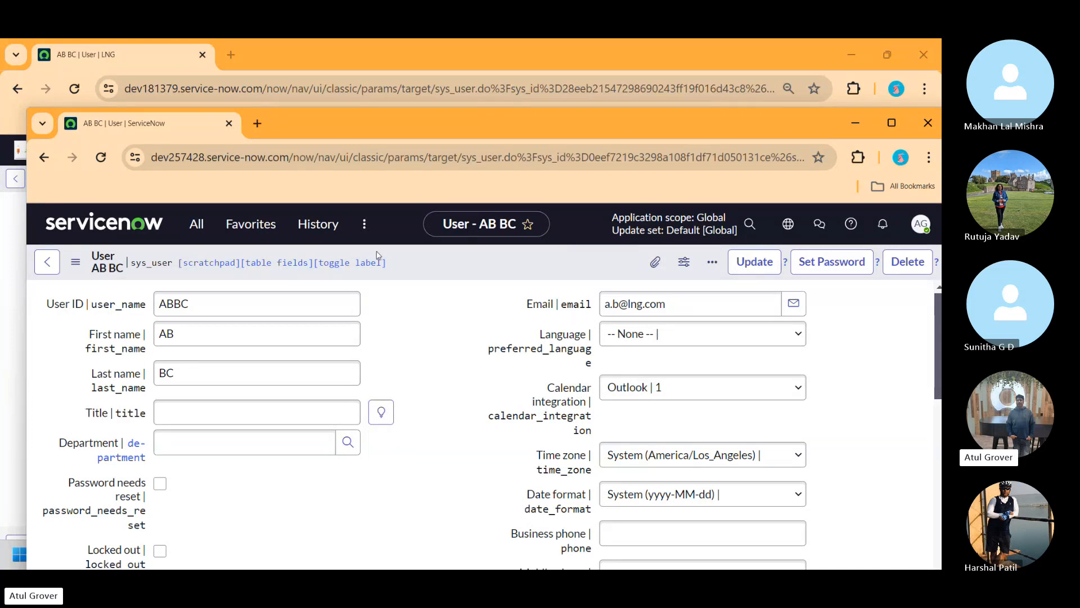
left_click(231, 304)
type("1")
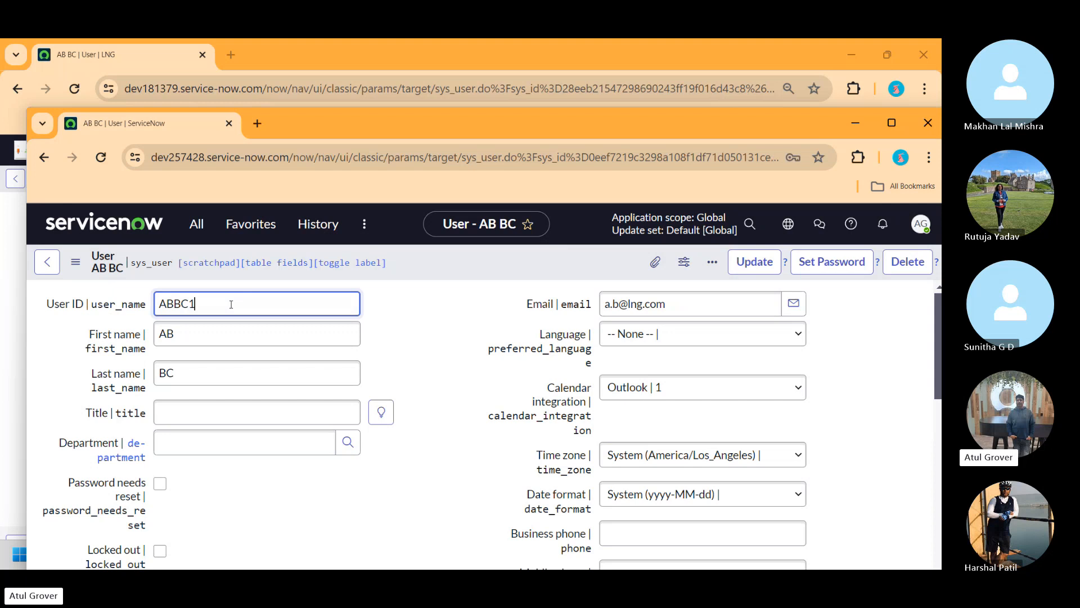
right_click(489, 257)
left_click(509, 264)
Bring the first instance forward and return from the ABBC form to its 150,899-record Users list.
left_click(435, 40)
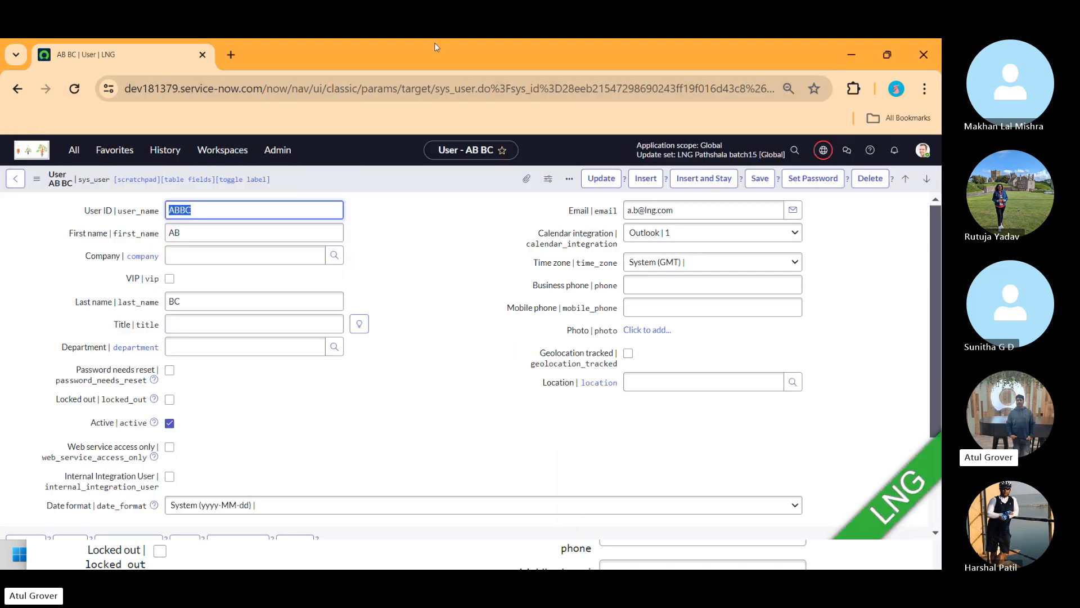
left_click(15, 179)
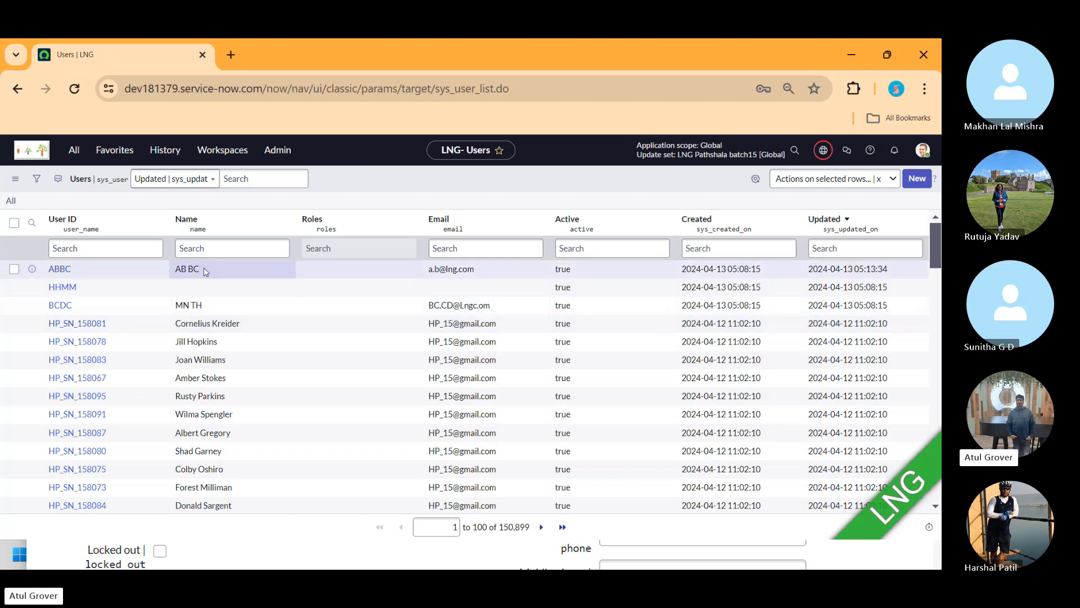
Show Matching on Created 2024-04-13, leaving only ABBC, HHMM and BCDC in the Users list.
right_click(159, 270)
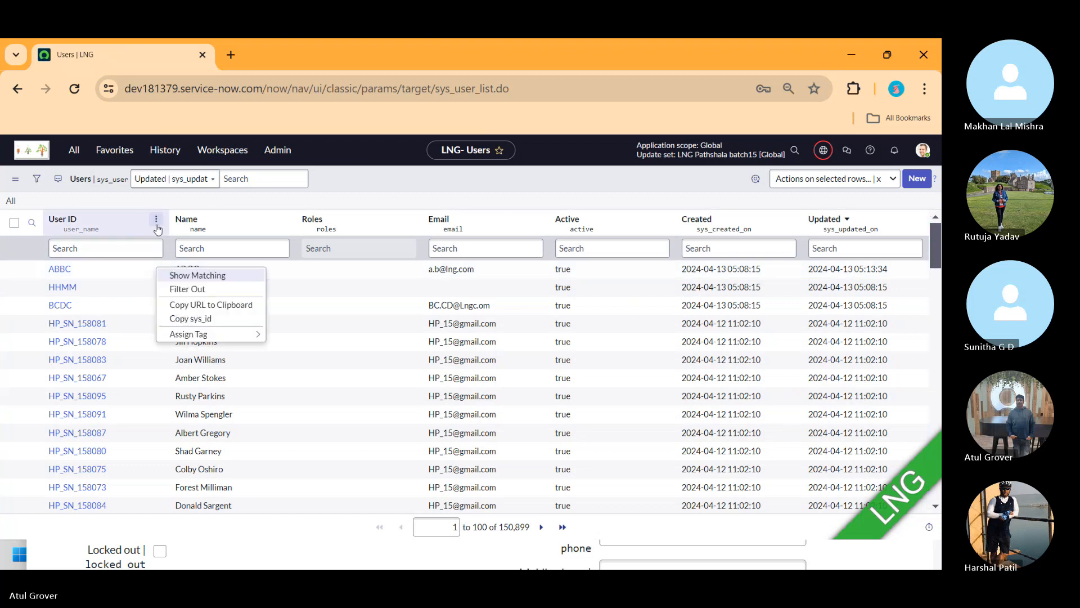
left_click(156, 219)
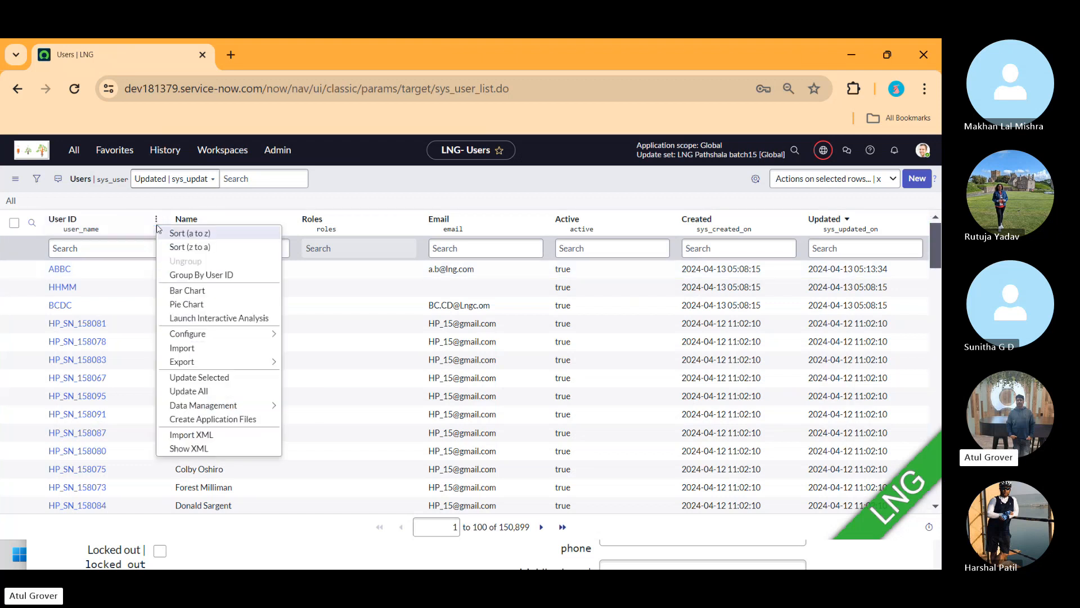
right_click(726, 266)
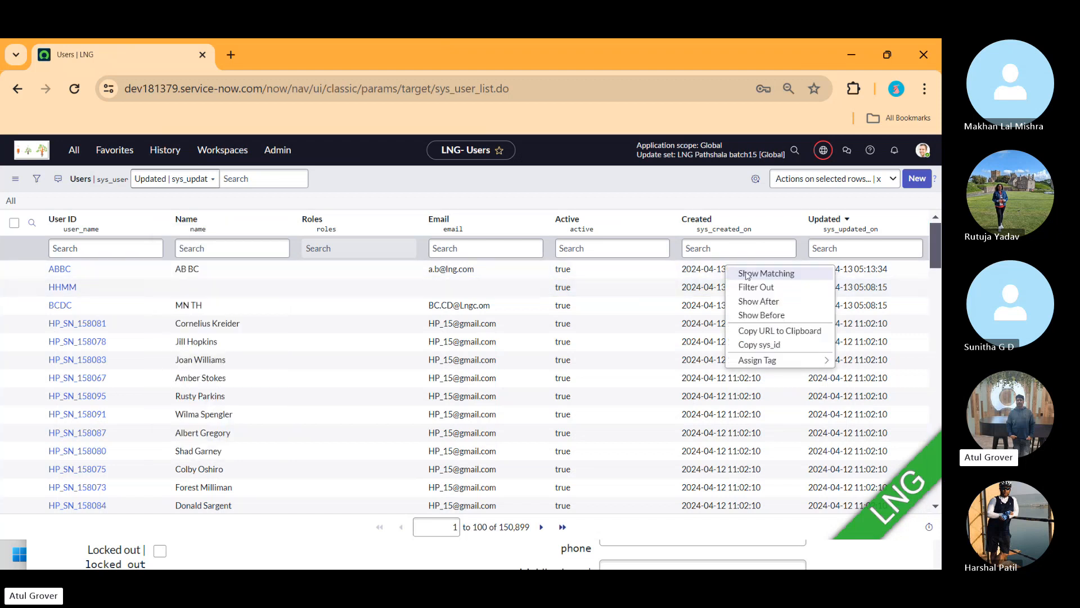
left_click(748, 275)
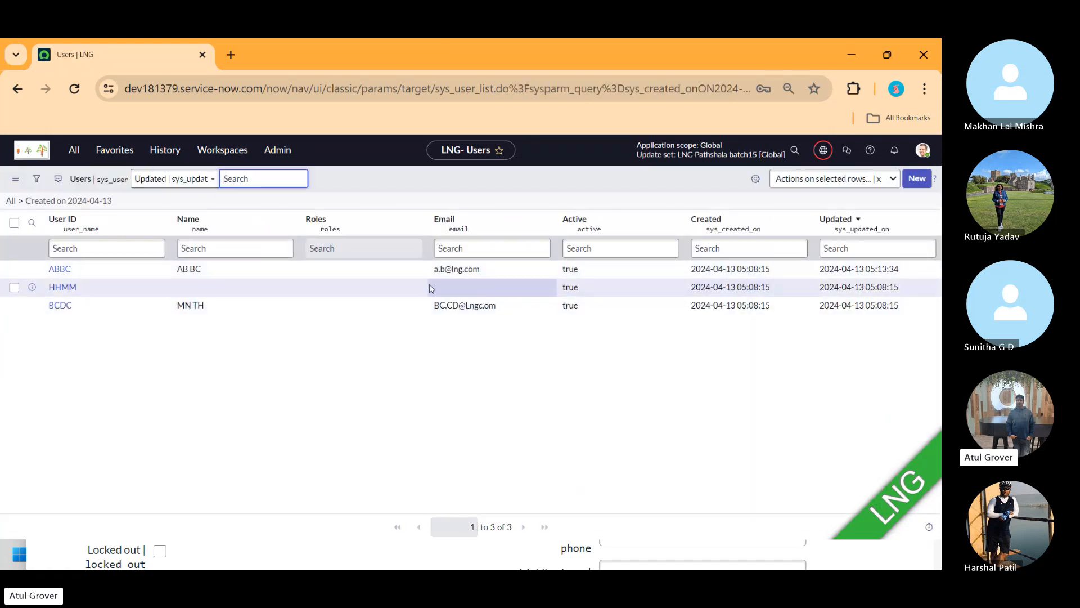
Export the three filtered users (ABBC, HHMM, BCDC) as XML and download the file.
left_click(288, 220)
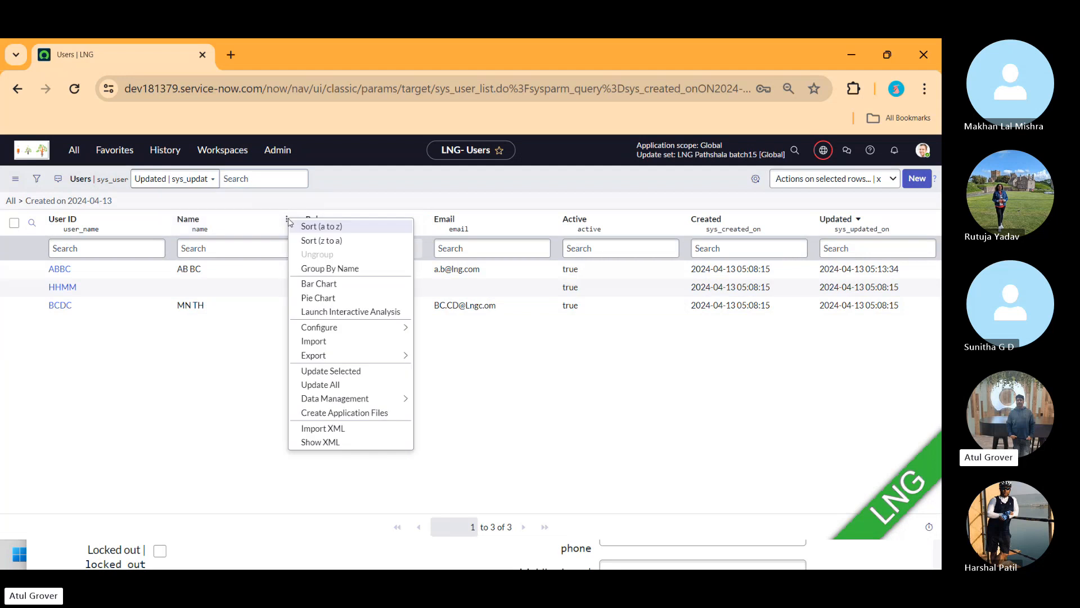
mouse_move(374, 356)
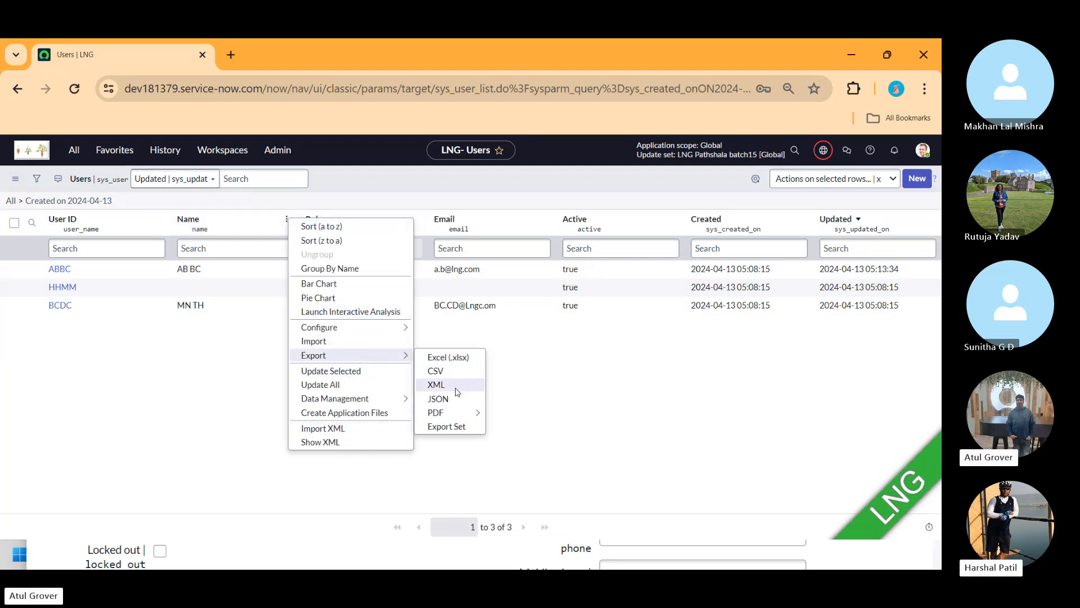
left_click(436, 384)
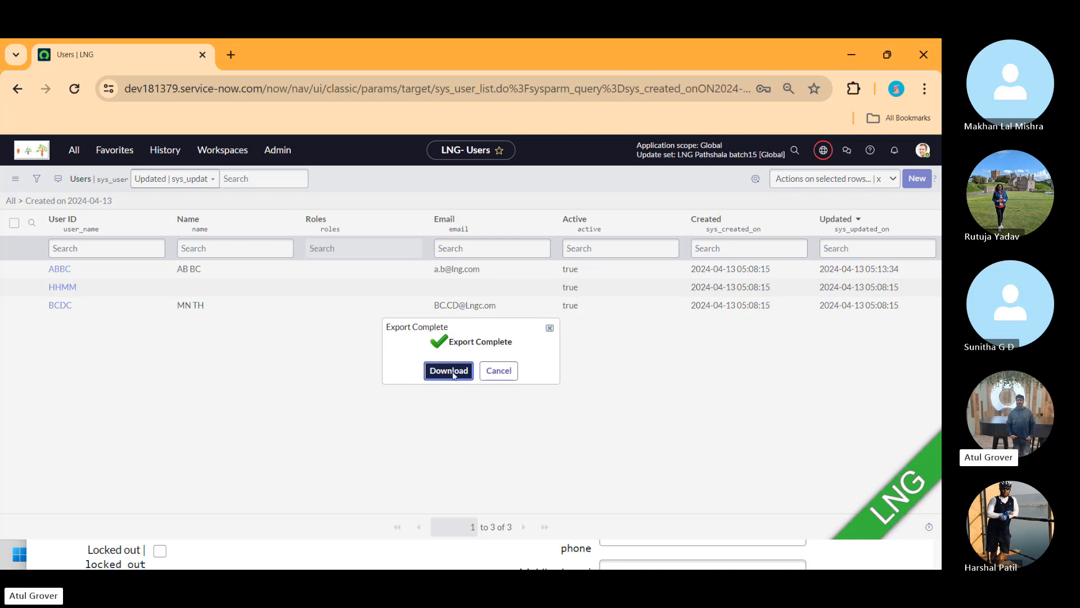
left_click(453, 373)
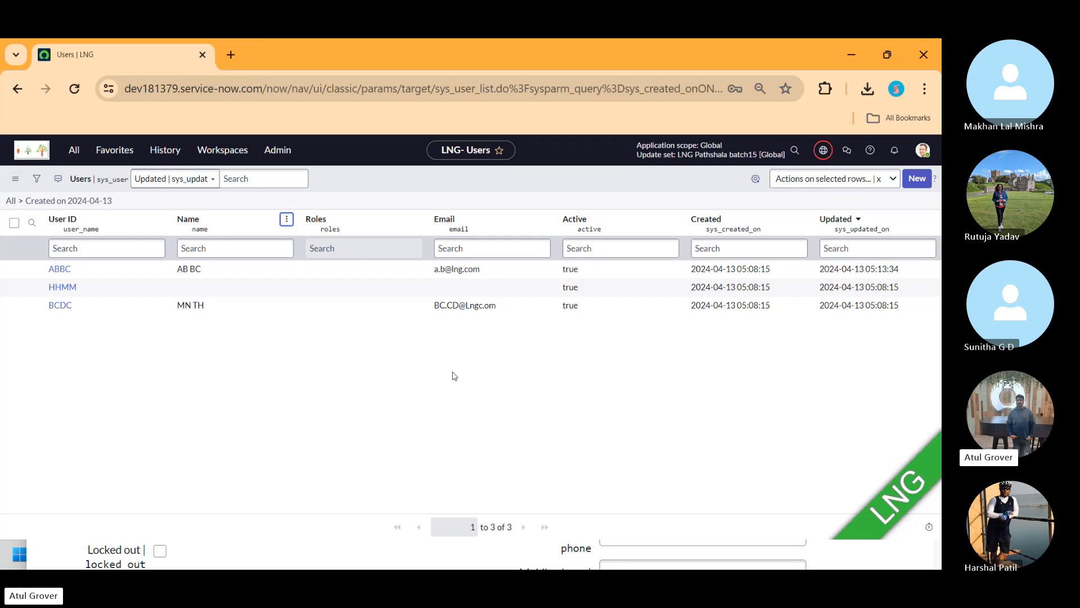
Merge the second instance's window back in as a tab and return to its Users list.
key("alt+Tab")
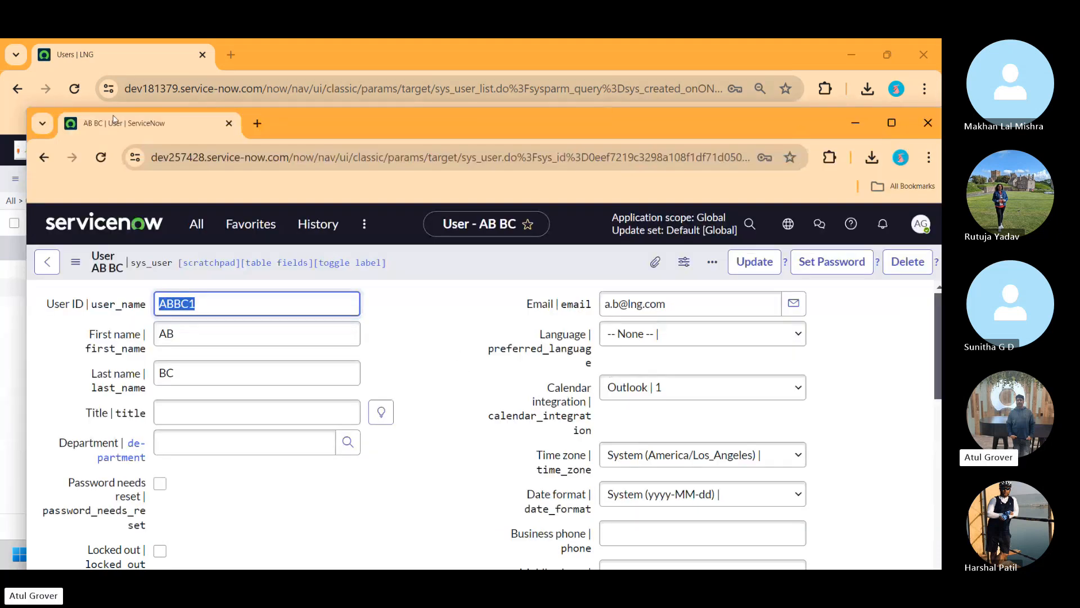
left_click_drag(96, 130, 256, 65)
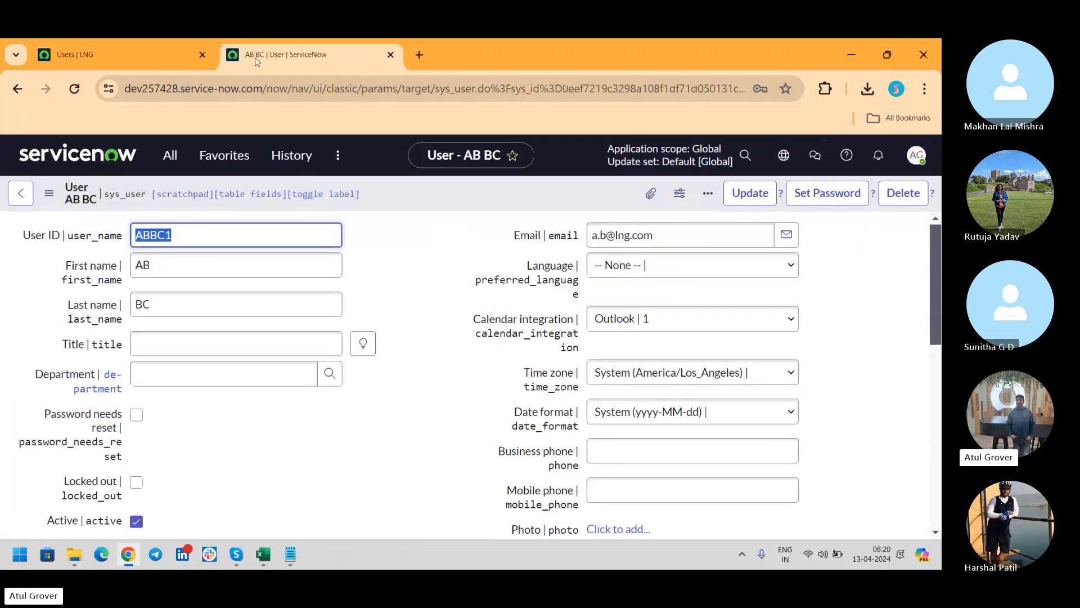
left_click(23, 196)
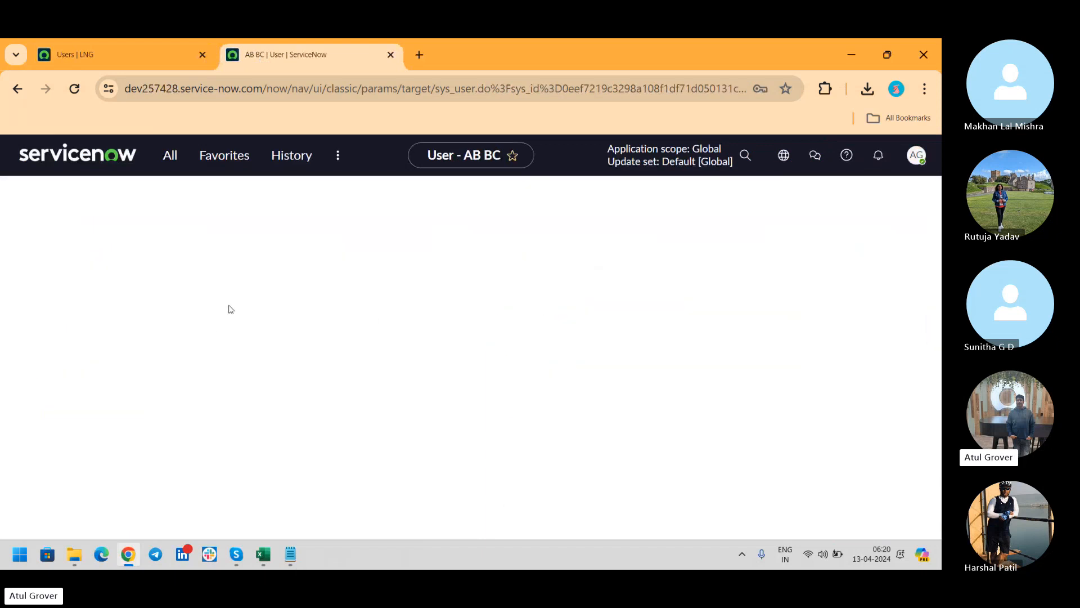
Import and upload the exported sys_user XML into dev257428's Users table, giving 150,630 records.
left_click(301, 251)
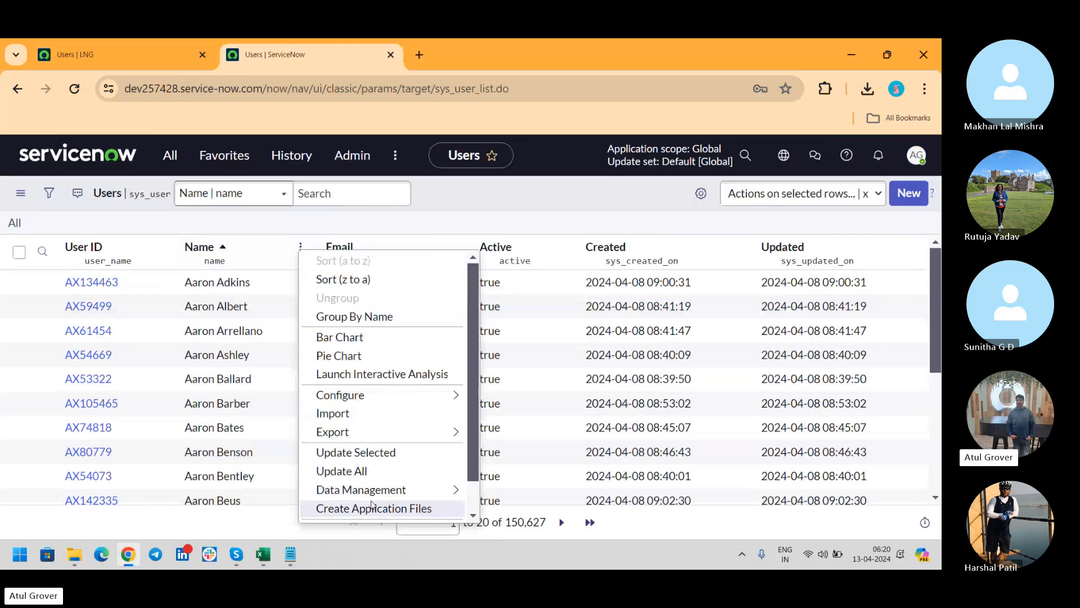
scroll(427, 450, "down", 1)
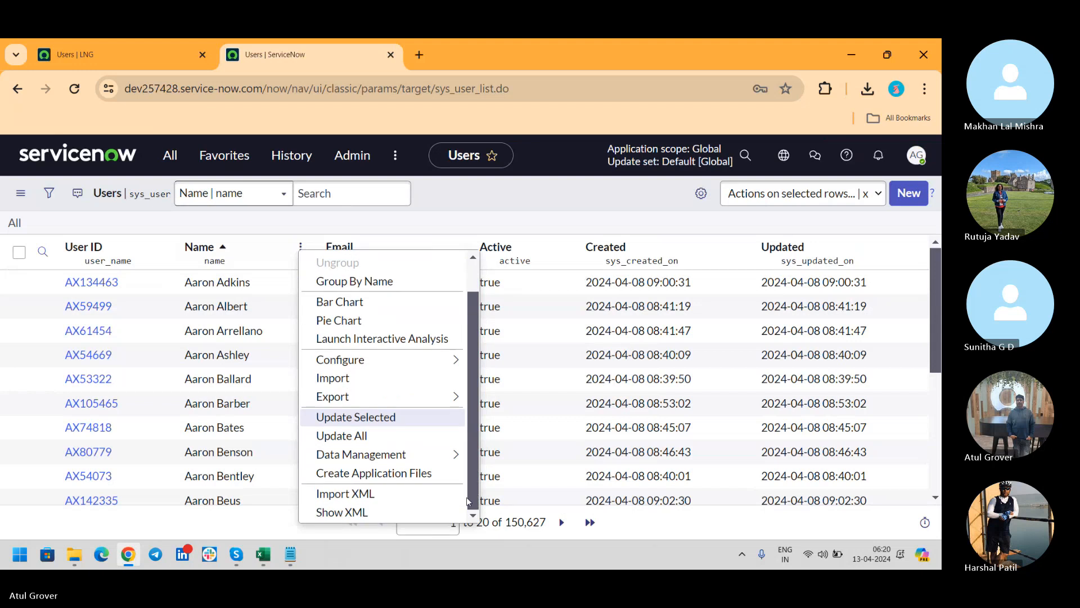
left_click(375, 496)
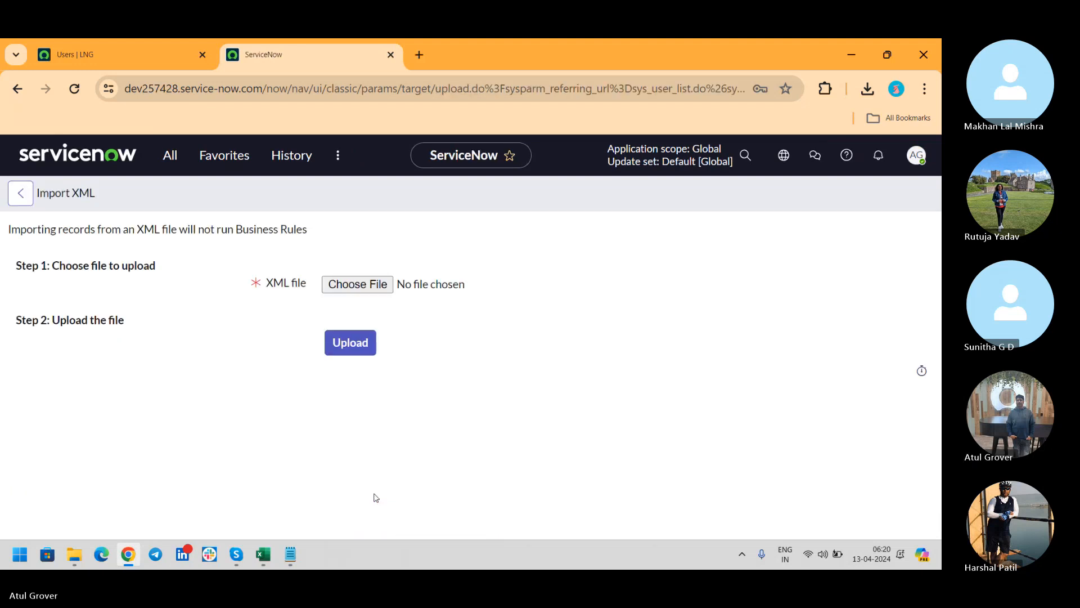
left_click(358, 284)
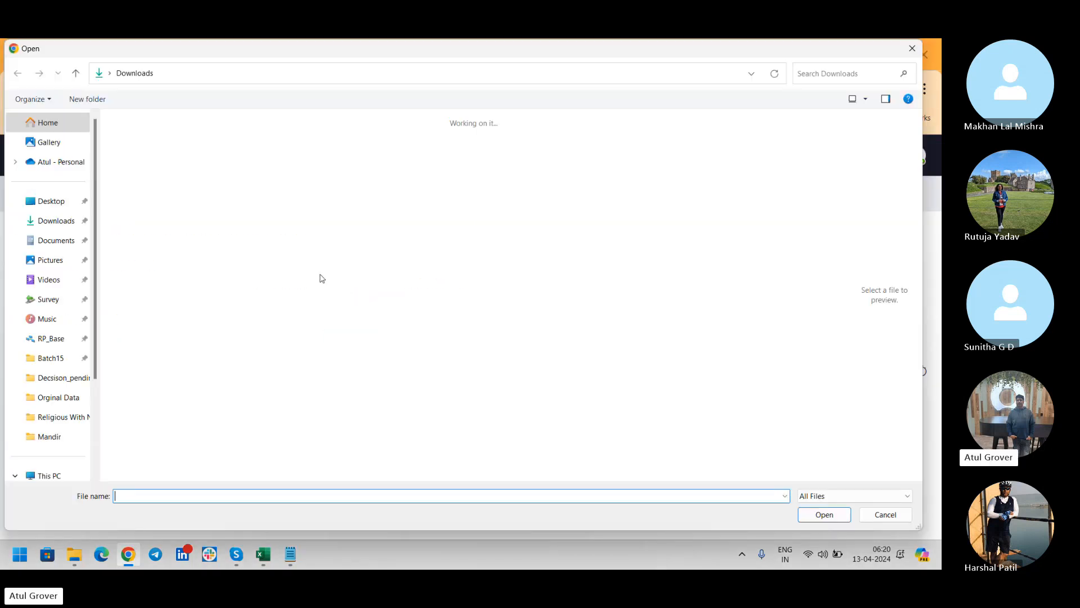
left_click(138, 170)
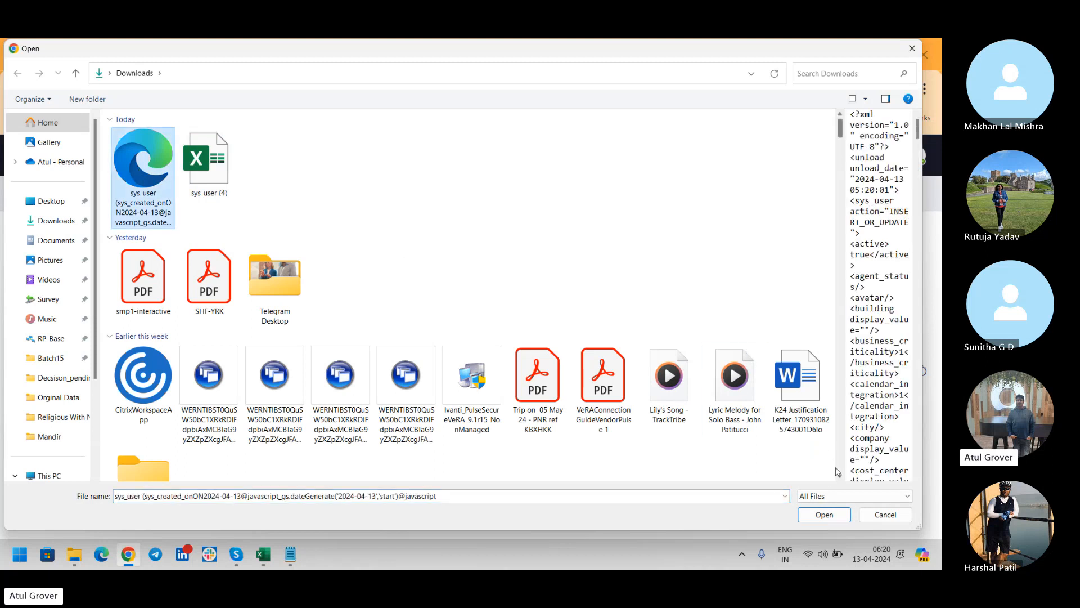
left_click(823, 515)
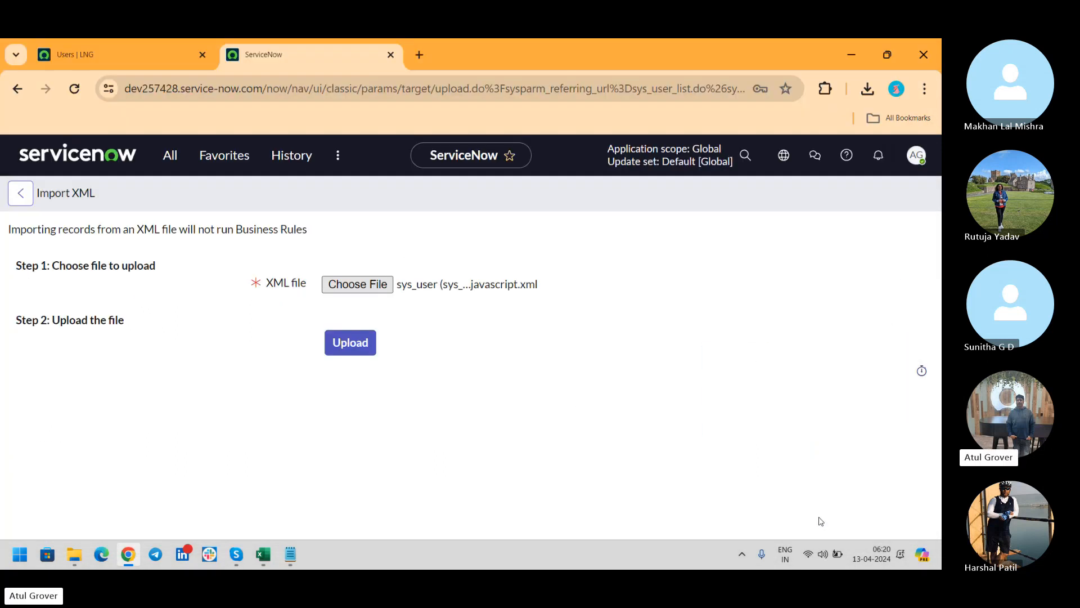
left_click(359, 352)
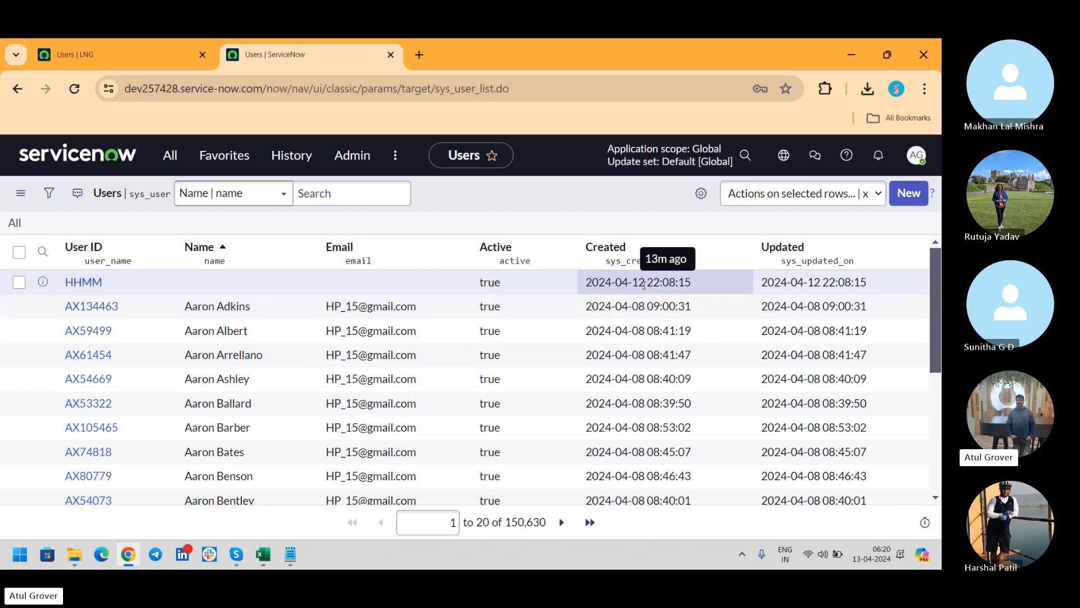
On dev257428, filter users by Created date, open ABBC, highlight its sys_id, then switch to the LNG tab.
right_click(645, 284)
left_click(673, 298)
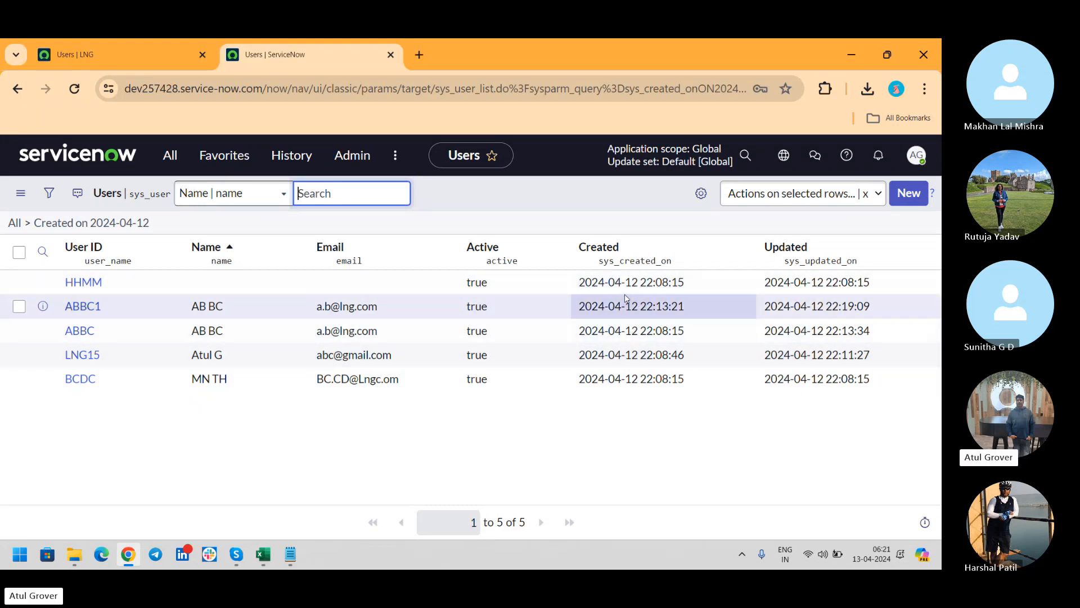
left_click(78, 332)
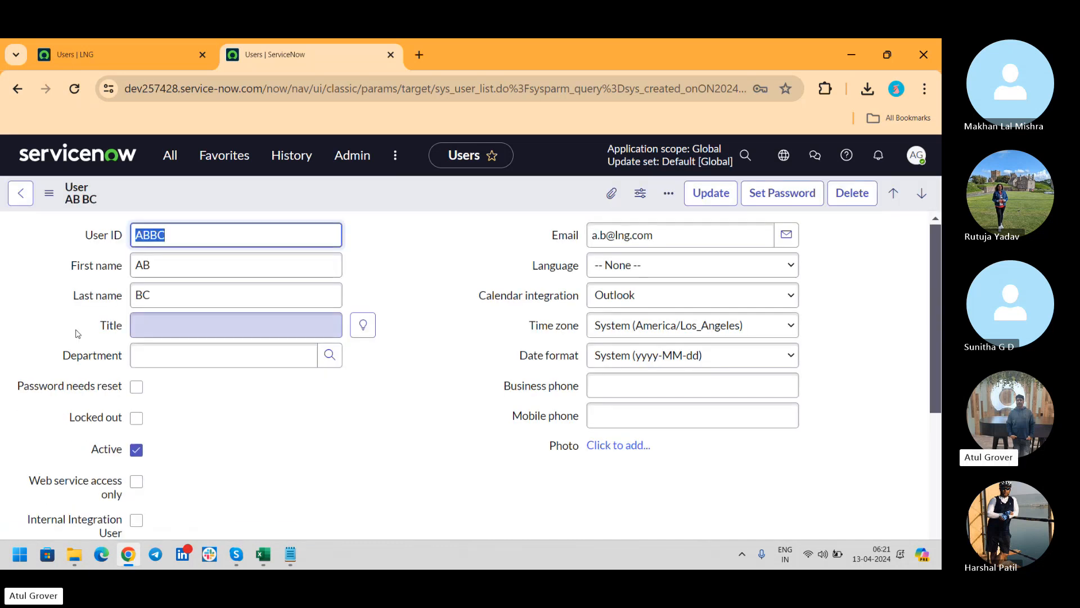
left_click_drag(548, 88, 723, 94)
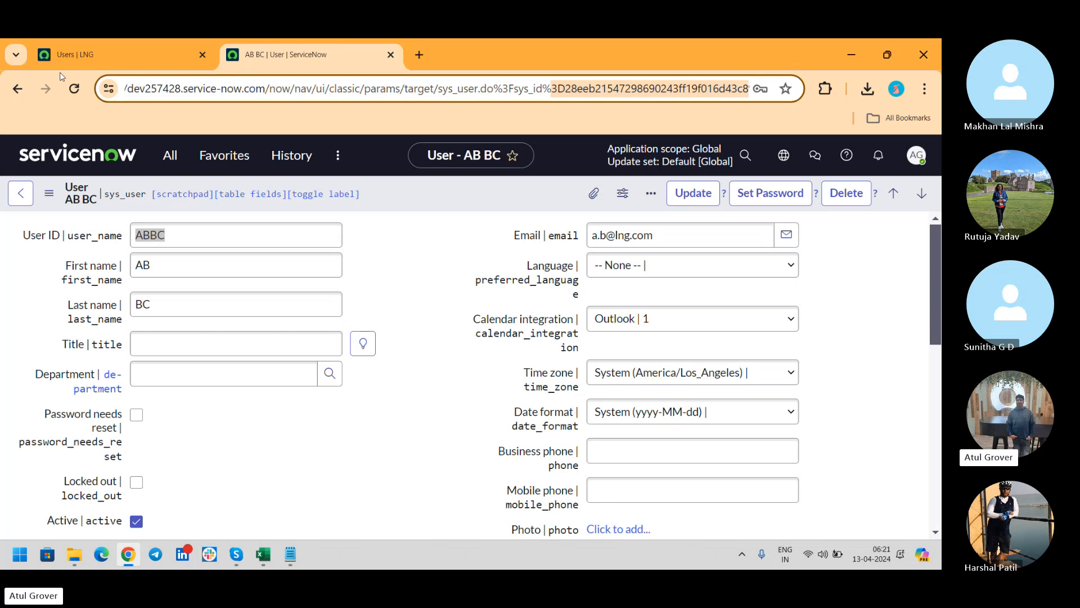
left_click(106, 55)
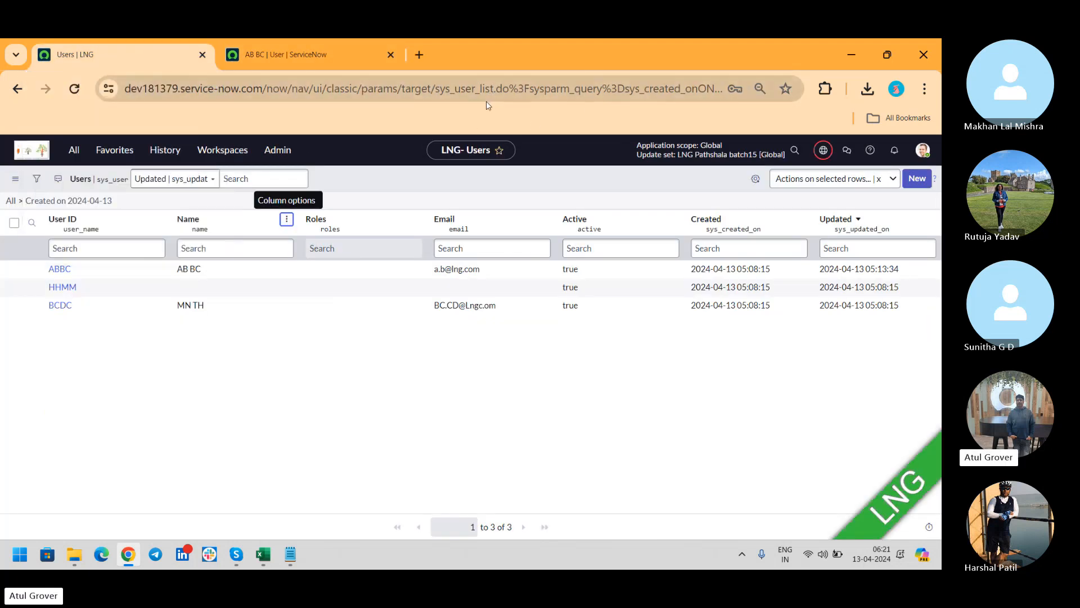
Open ABBC on LNG, highlight its sys_id in the address bar, and switch to Skype.
left_click(60, 269)
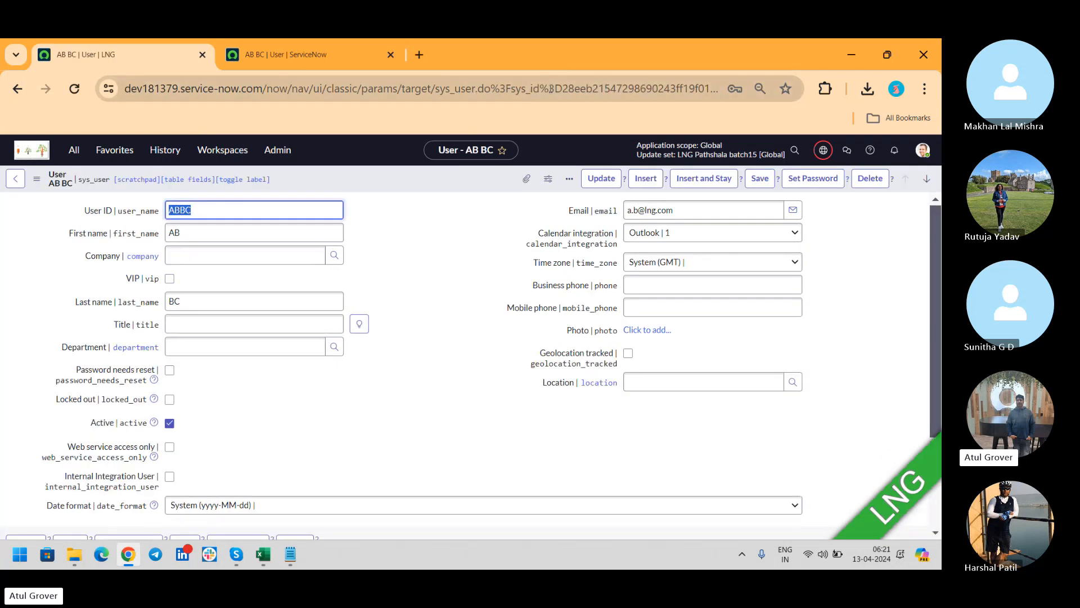
left_click_drag(548, 89, 724, 90)
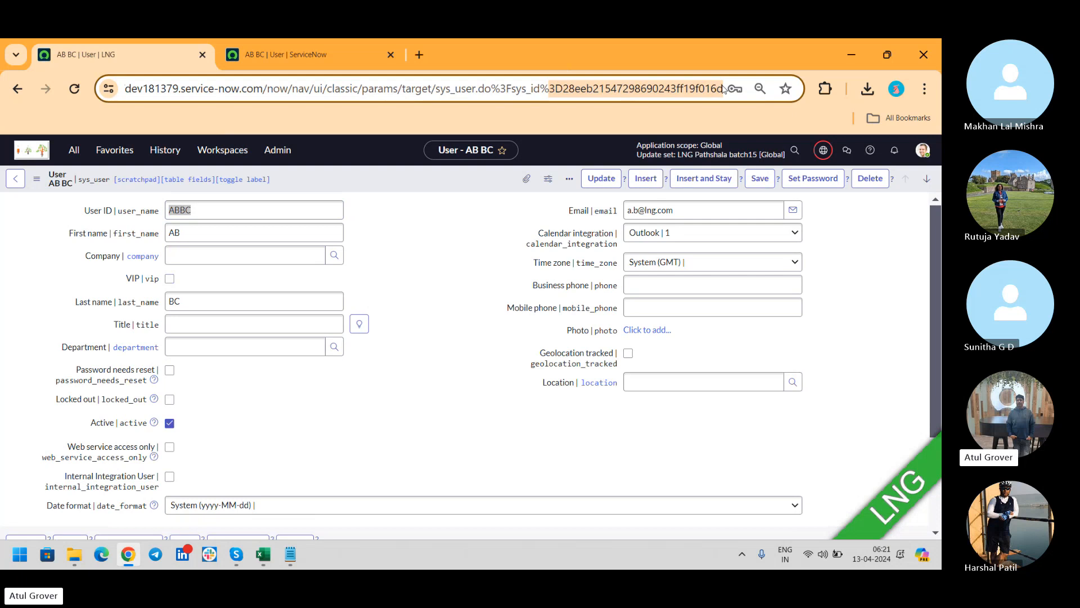
key("alt+Tab")
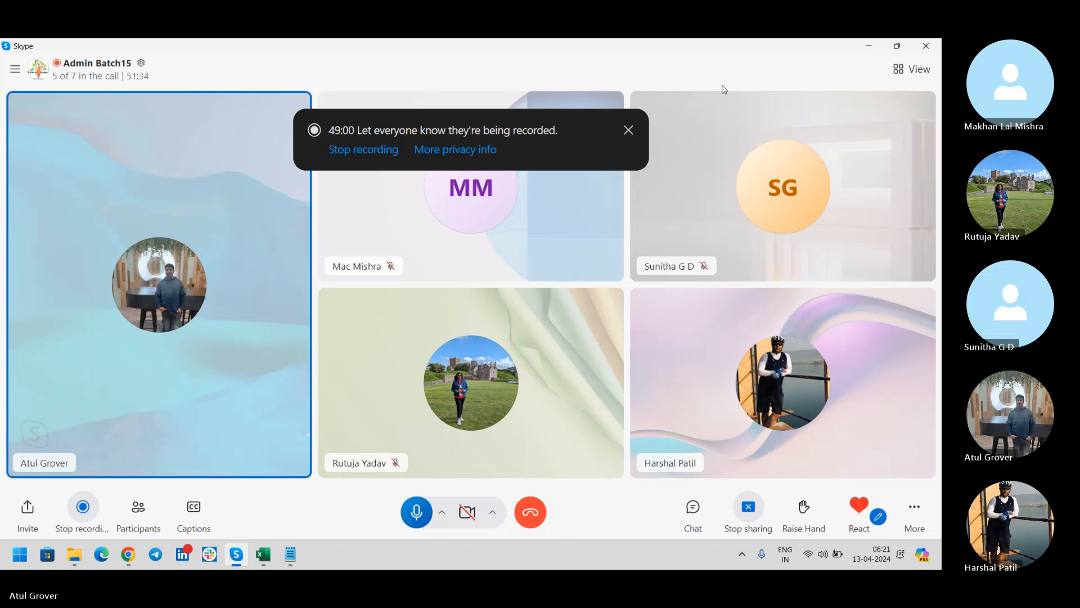
Move between Skype and the browser, then show the dev257428 AB BC user record tab.
key("alt+Tab")
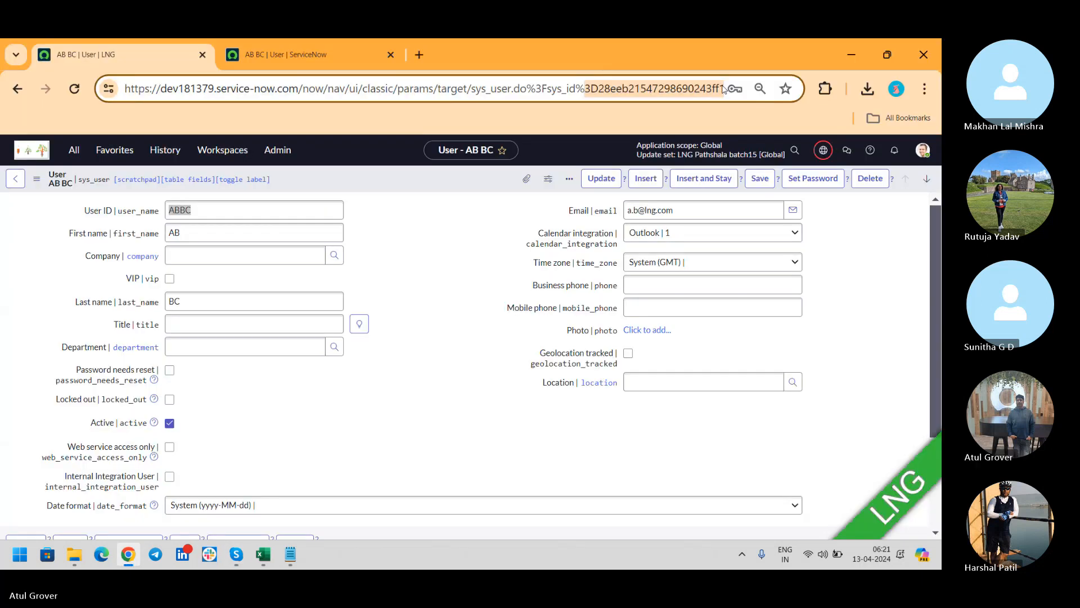
key("alt+Tab")
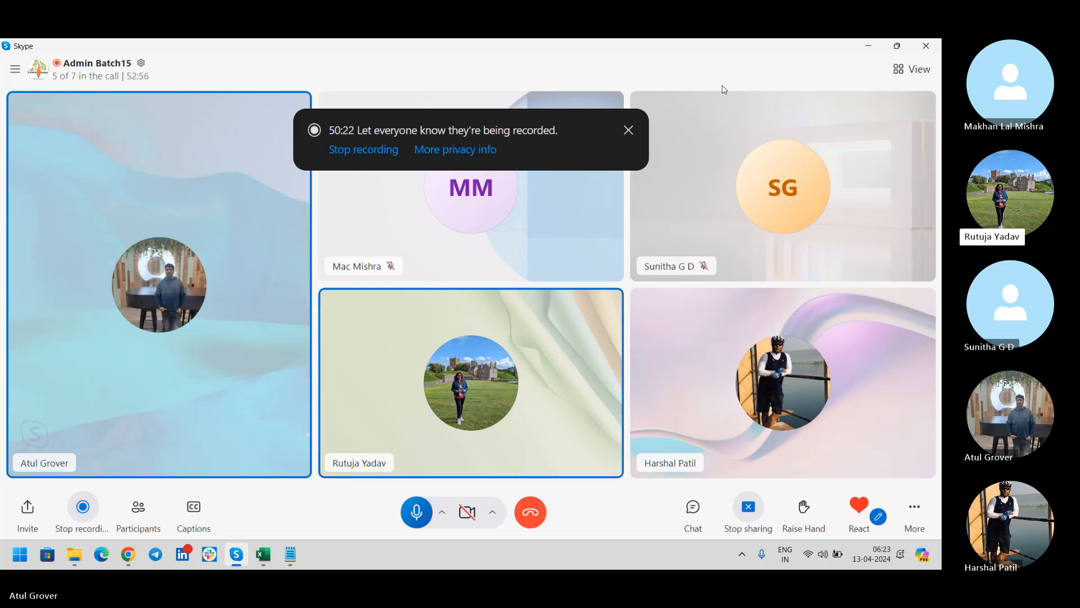
key("alt+Tab")
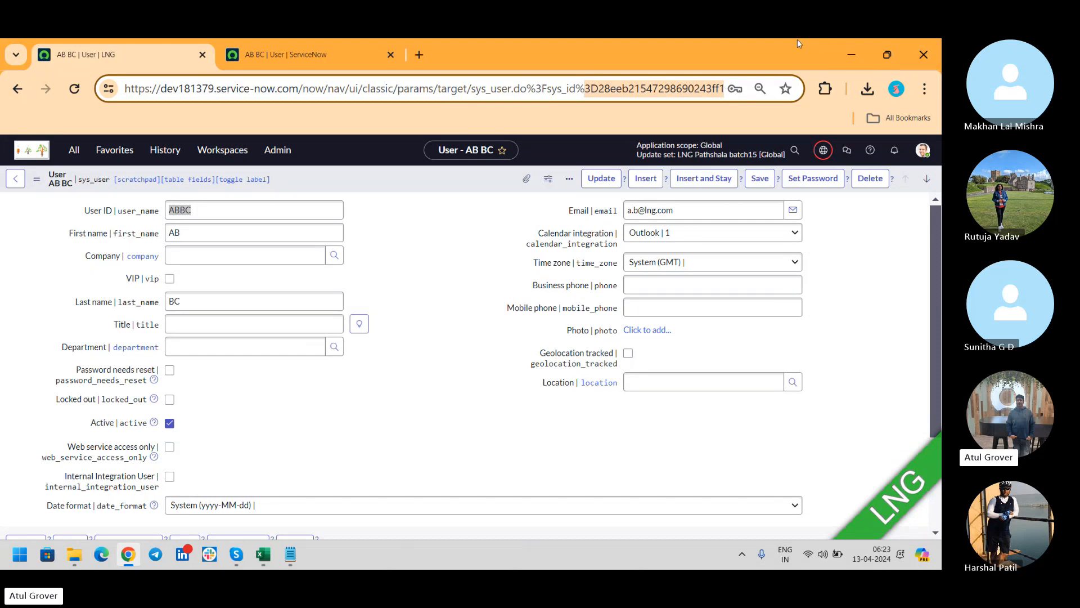
left_click(318, 66)
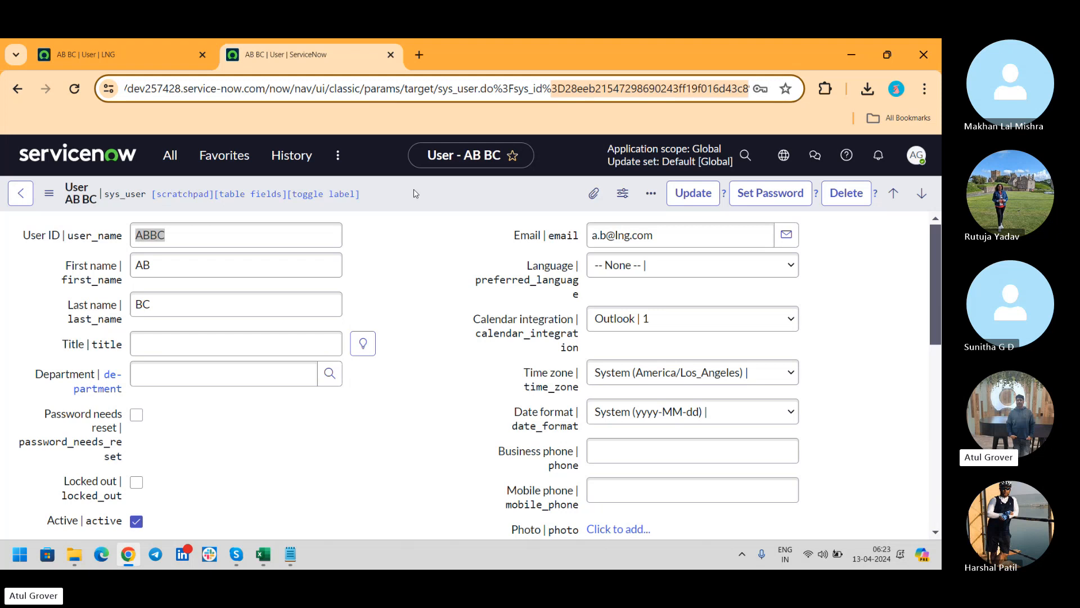
Switch to the AB BC | User | LNG tab, then return to the Skype call.
key("ctrl+shift+Tab")
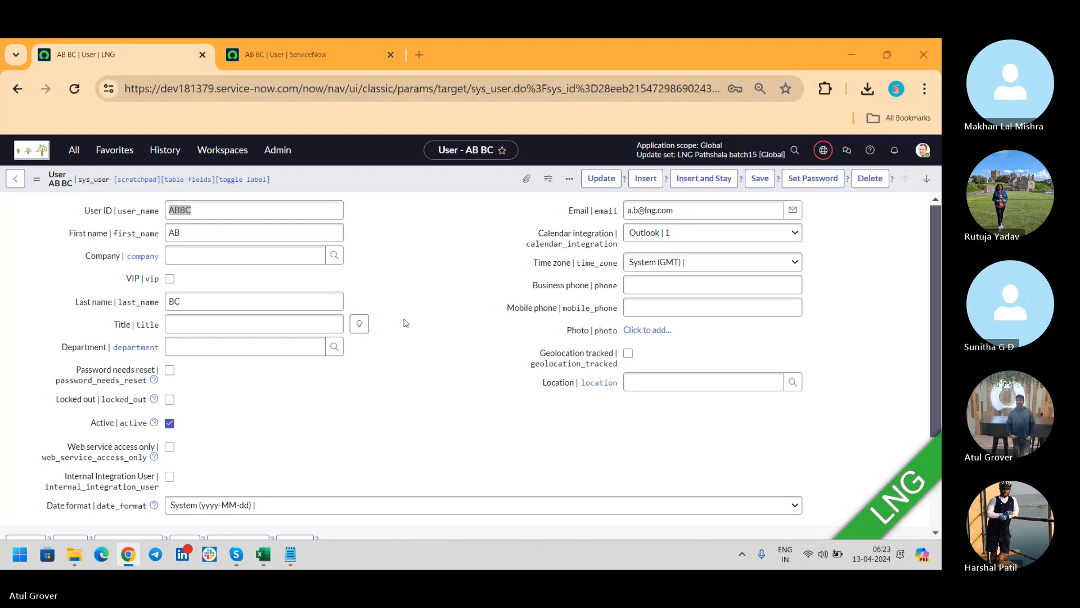
key("alt+Tab")
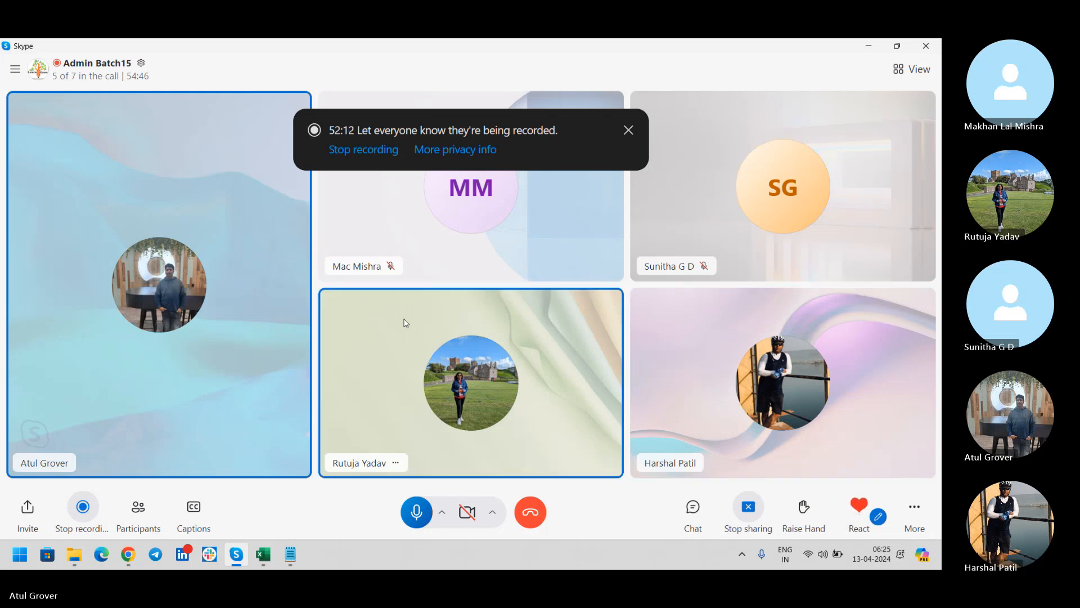
key("alt+Tab")
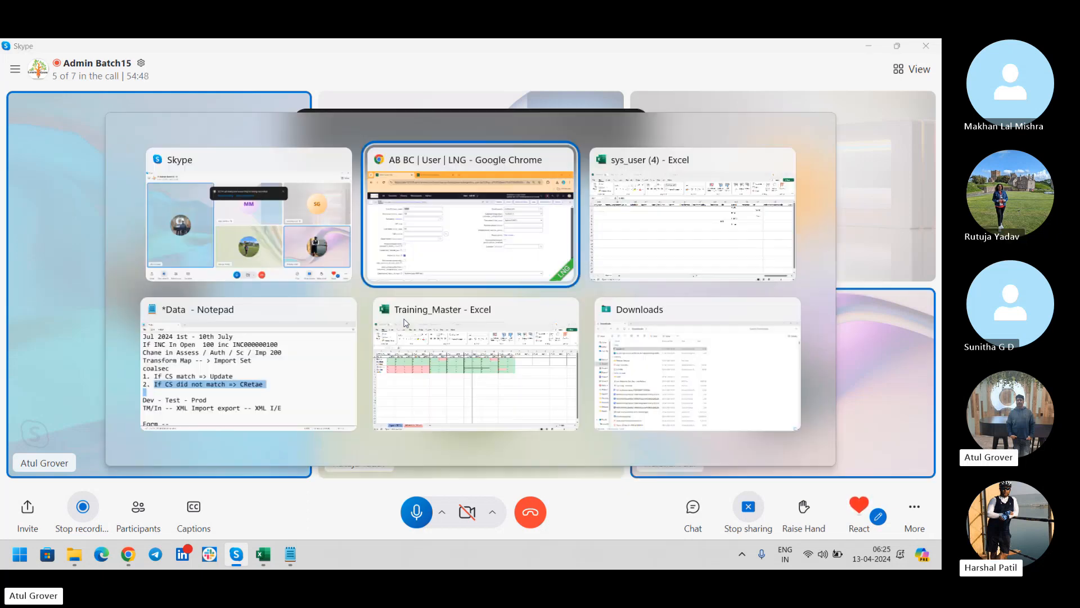
key("alt+Tab")
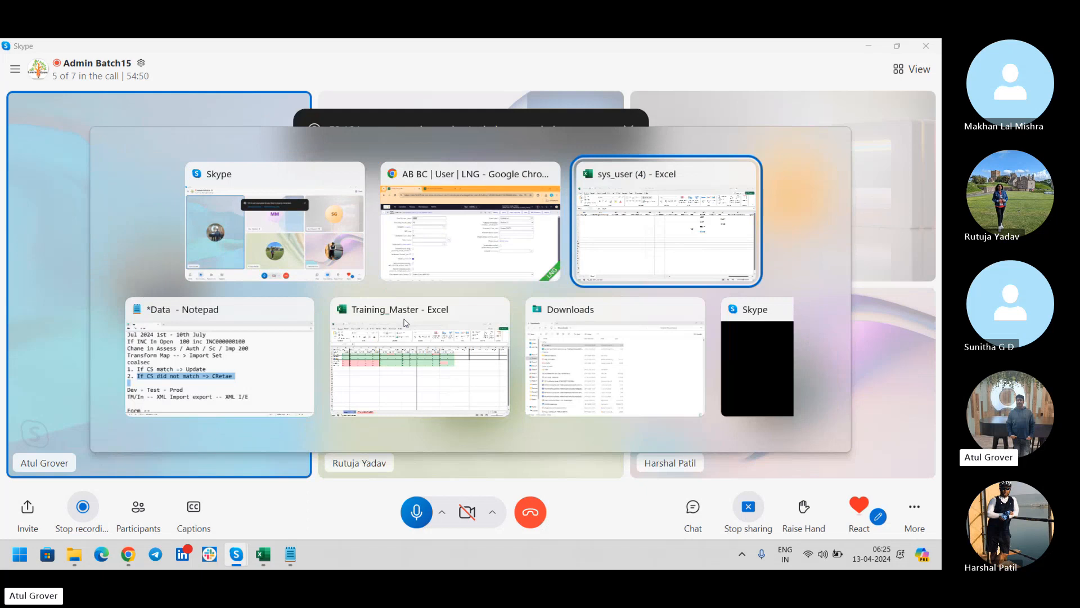
key("alt+Down")
key("alt+Left")
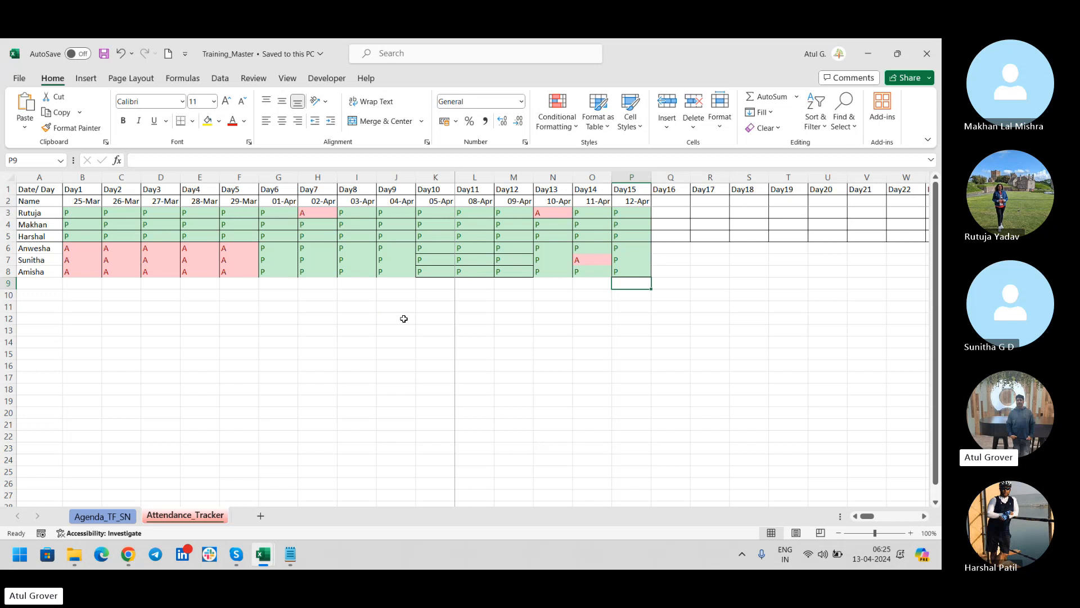
key("alt+Tab")
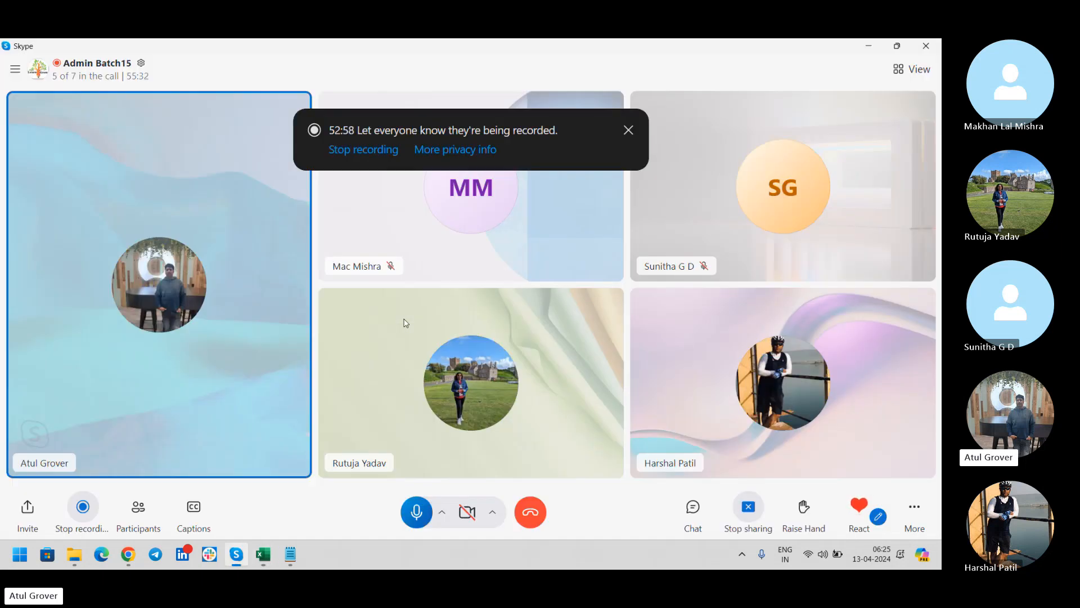